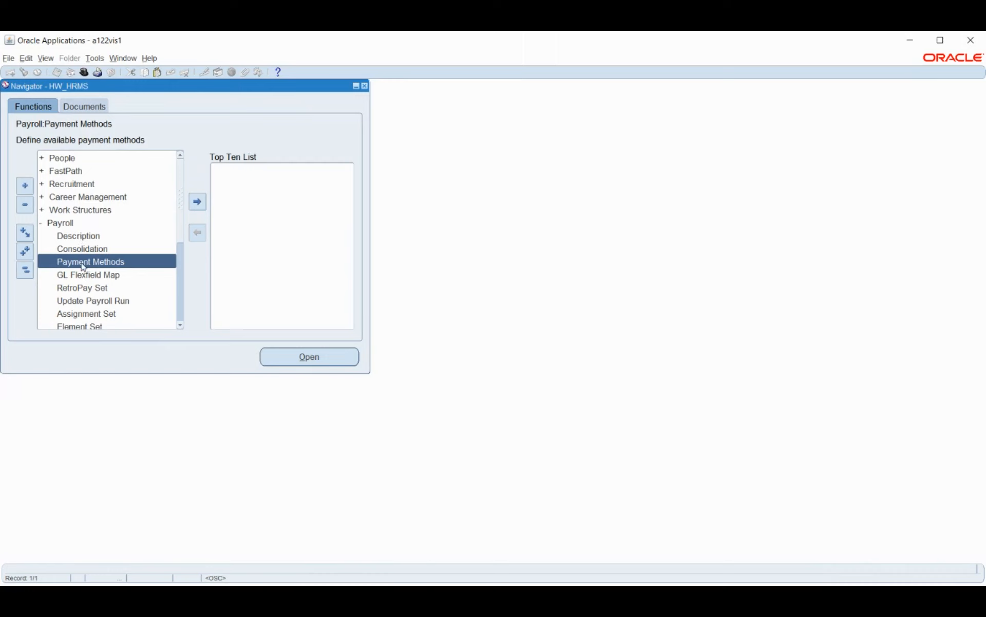
# Step: Open the payroll description form and name the new payroll HW_PAYROLL
pyautogui.click(75, 237)
pyautogui.doubleClick(74, 238)
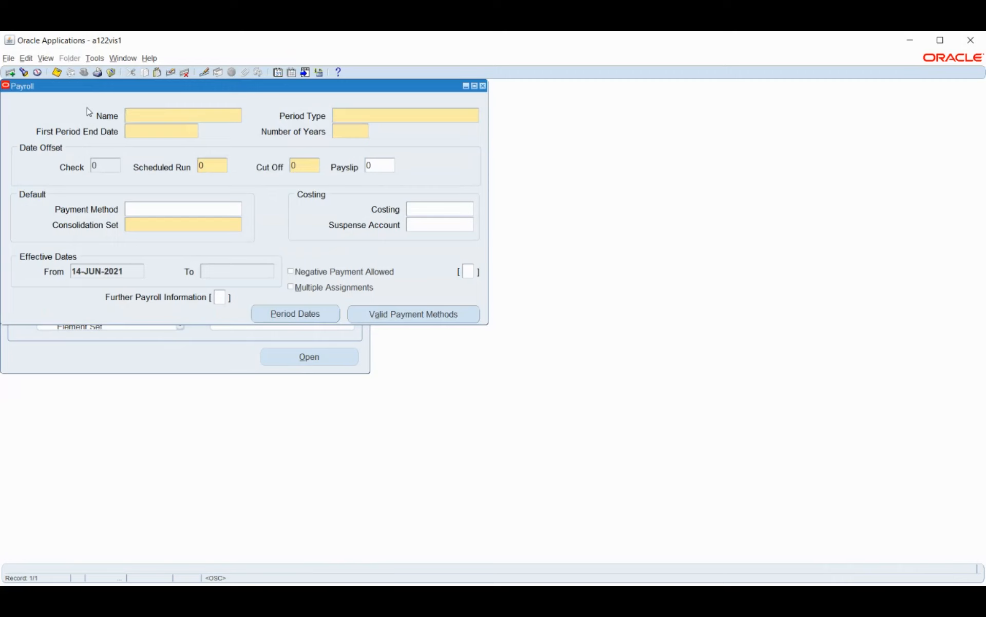
pyautogui.write('h')
pyautogui.press('BackSpace')
pyautogui.write('HW_pAYROLL')
pyautogui.press('BackSpace')
pyautogui.press('BackSpace')
pyautogui.press('BackSpace')
pyautogui.press('BackSpace')
pyautogui.press('BackSpace')
pyautogui.press('BackSpace')
pyautogui.press('BackSpace')
pyautogui.press('BackSpace')
pyautogui.press('BackSpace')
pyautogui.press('BackSpace')
pyautogui.write('HW_PAYROLL')
pyautogui.press('Tab')
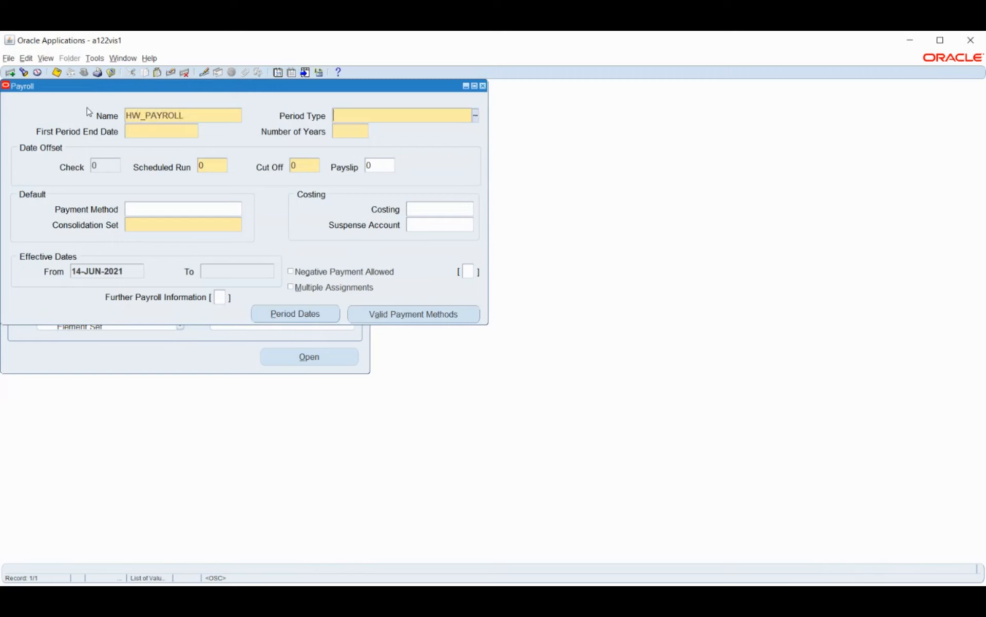
# Step: Set the payroll's period type to Calendar Month
pyautogui.click(476, 121)
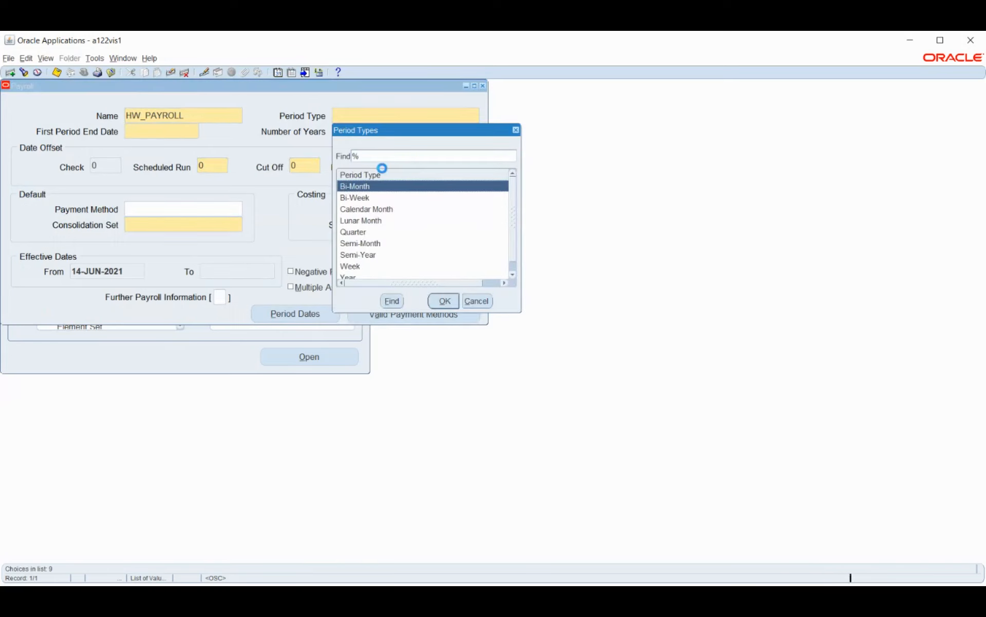
pyautogui.scroll(-1, 386, 239)
pyautogui.click(386, 235)
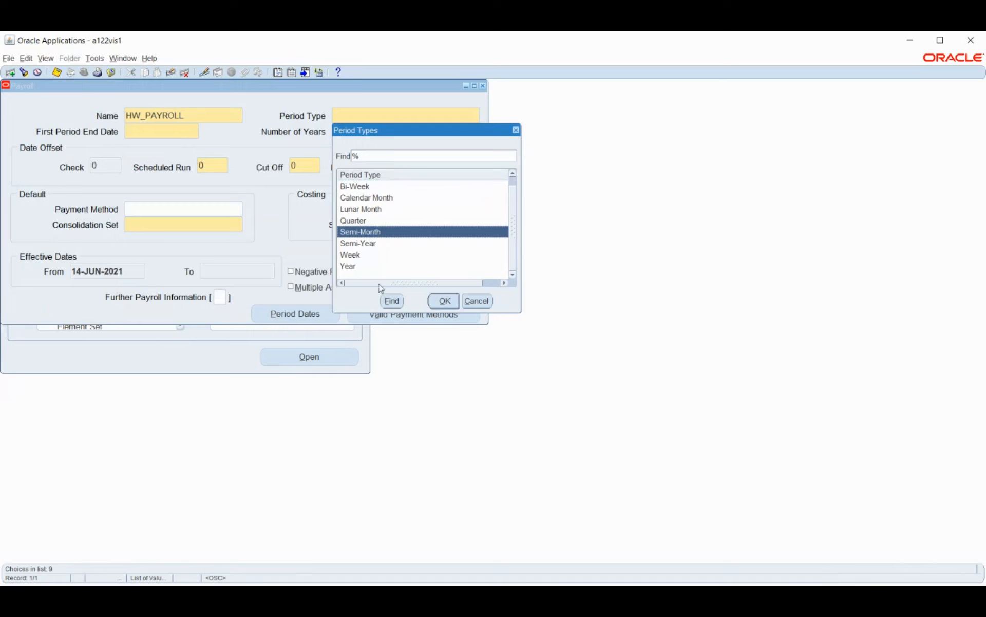
pyautogui.scroll(1, 385, 249)
pyautogui.click(381, 210)
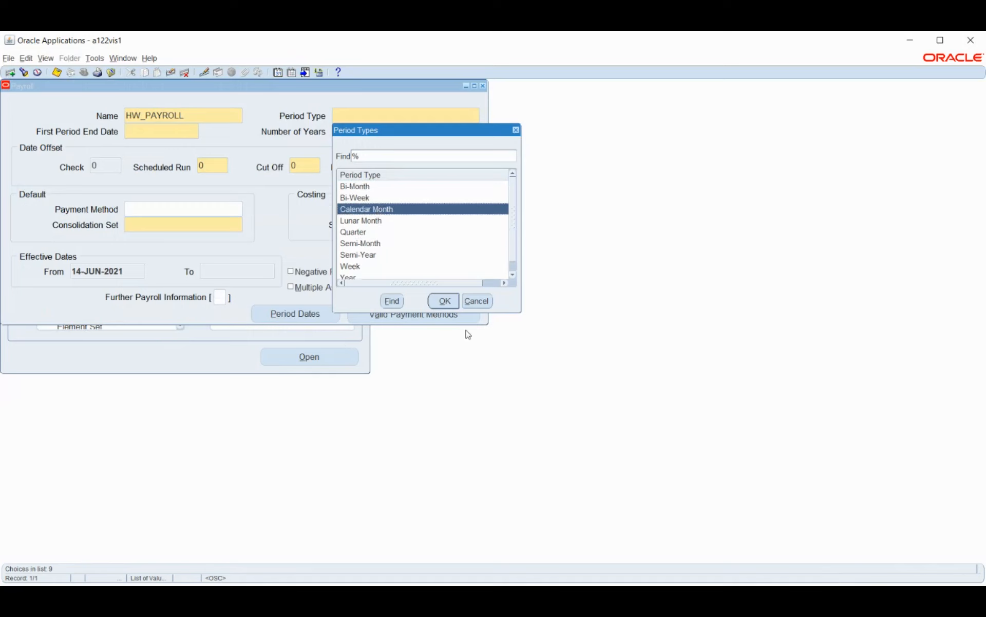
pyautogui.click(444, 301)
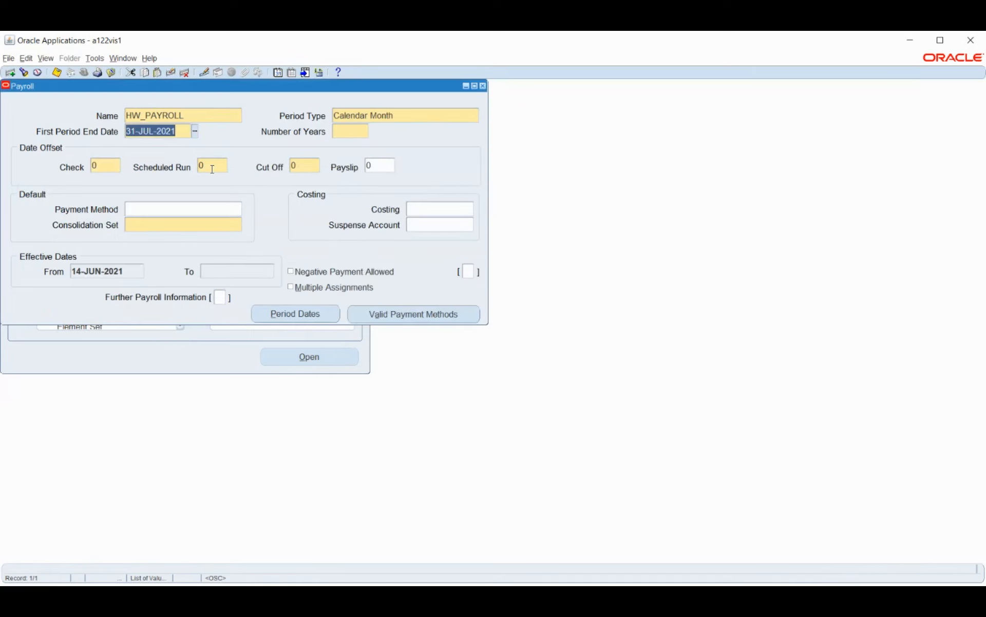
# Step: Set the first period end date to 01-JAN-2021 and the number of years to 5
pyautogui.write('1JAN2021')
pyautogui.press('Tab')
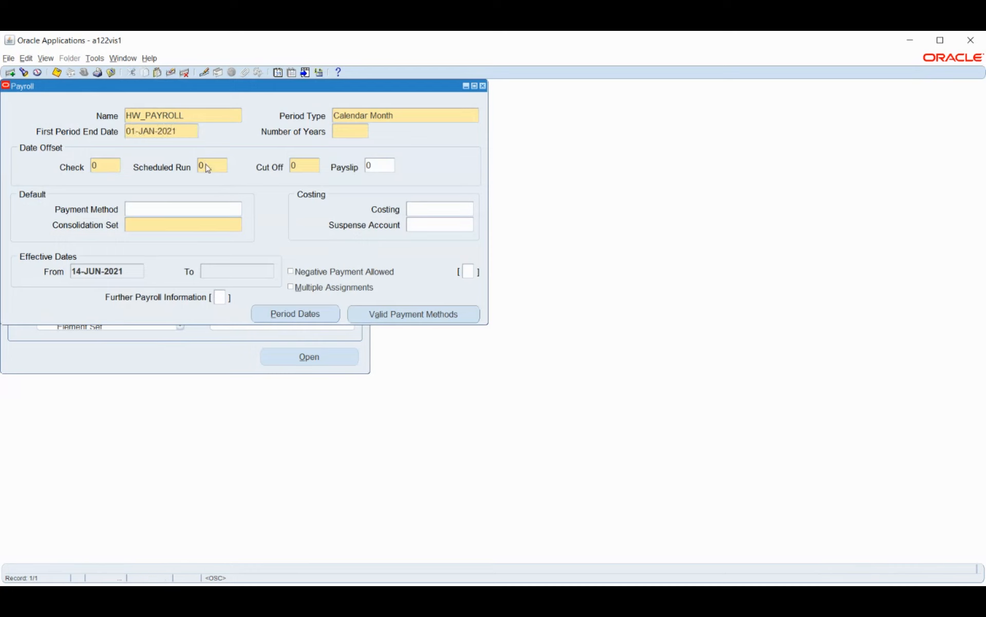
pyautogui.write('5')
pyautogui.press('Tab')
# Step: Set the check, scheduled run and cut-off date offsets to 1 and choose HW_BG as the consolidation set
pyautogui.write('1')
pyautogui.press('Tab')
pyautogui.write('1')
pyautogui.press('Tab')
pyautogui.write('1')
pyautogui.press('Tab')
pyautogui.click(134, 209)
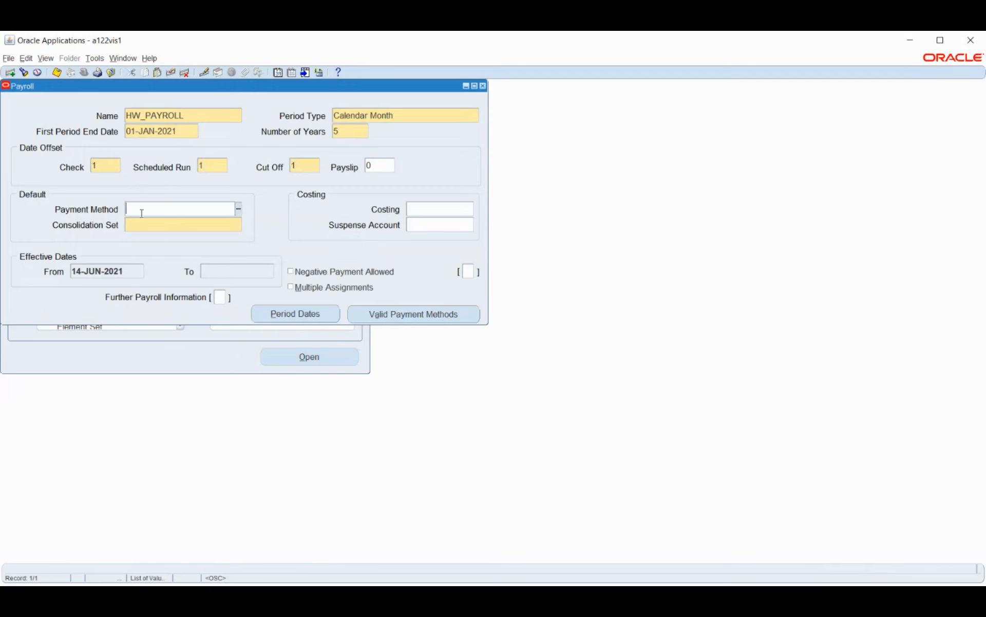
pyautogui.click(210, 227)
pyautogui.write('HW_BG')
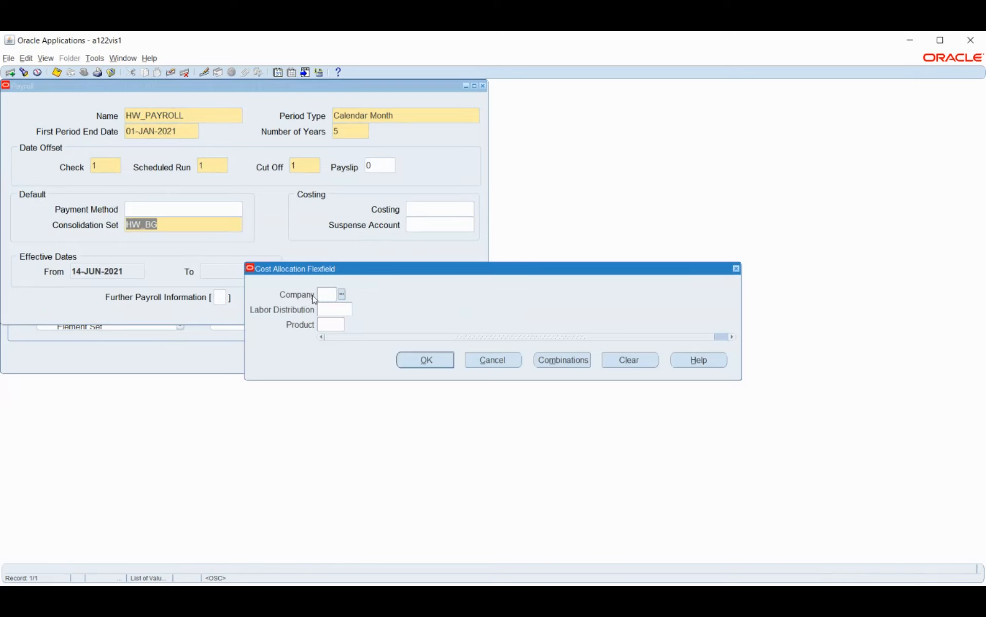
# Step: Set the payroll costing to company 01 Operations, labor distribution 0000 and product 000, and leave the suspense account blank
pyautogui.click(342, 294)
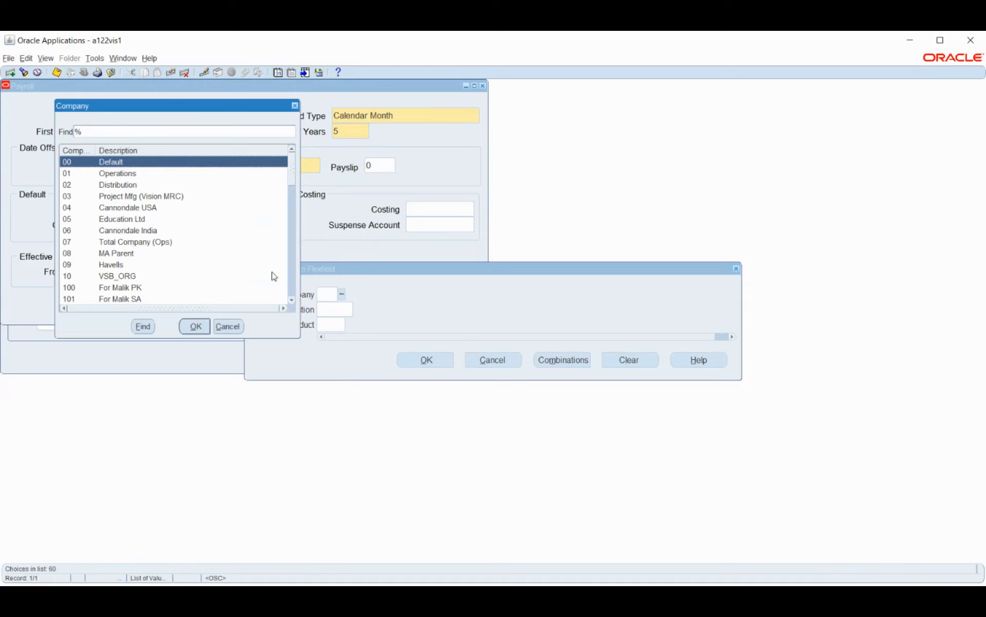
pyautogui.click(130, 174)
pyautogui.click(194, 326)
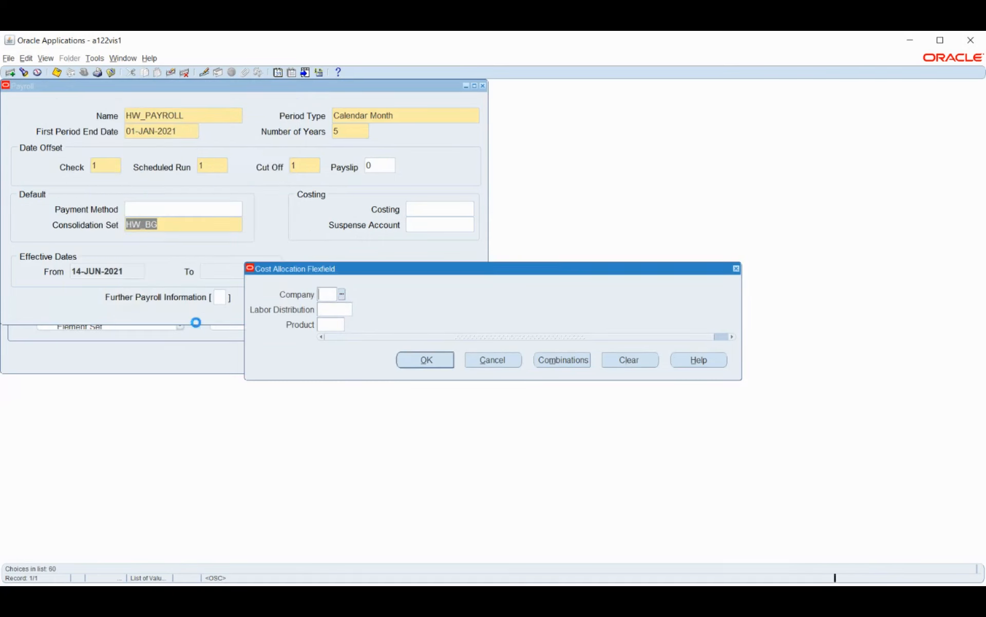
pyautogui.click(358, 309)
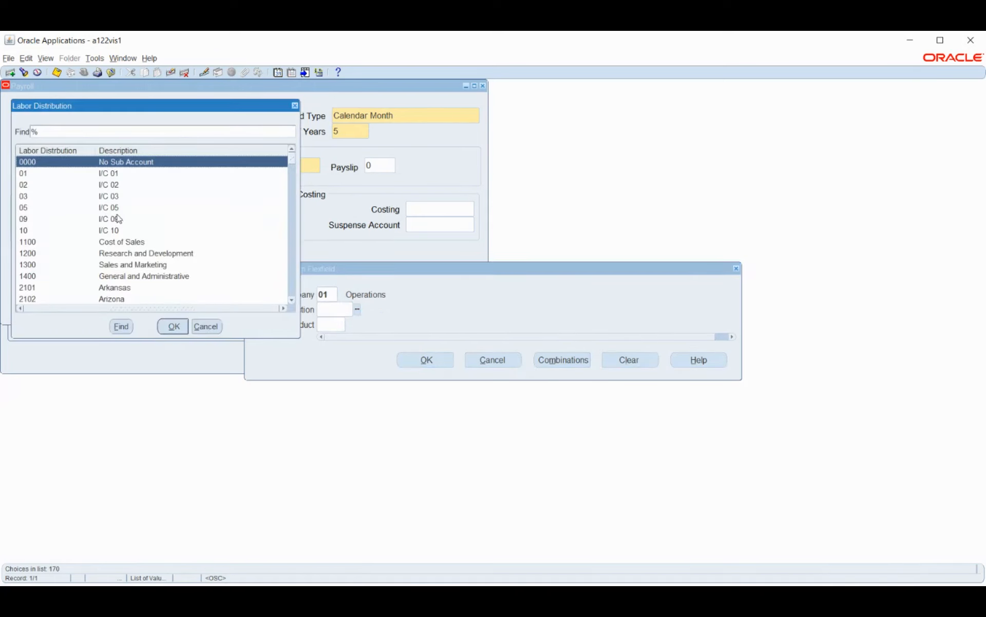
pyautogui.click(180, 327)
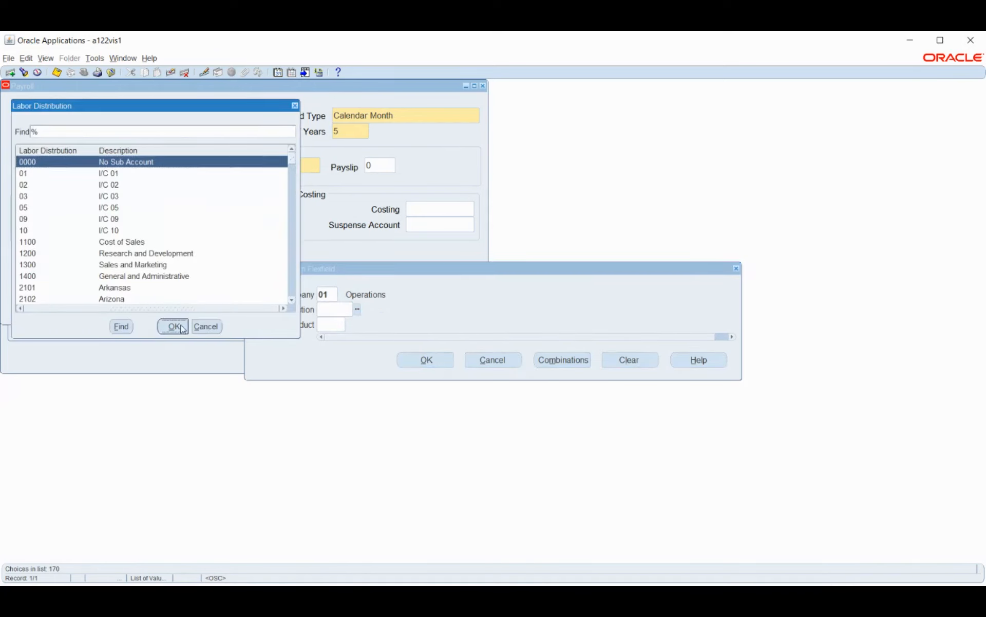
pyautogui.click(350, 325)
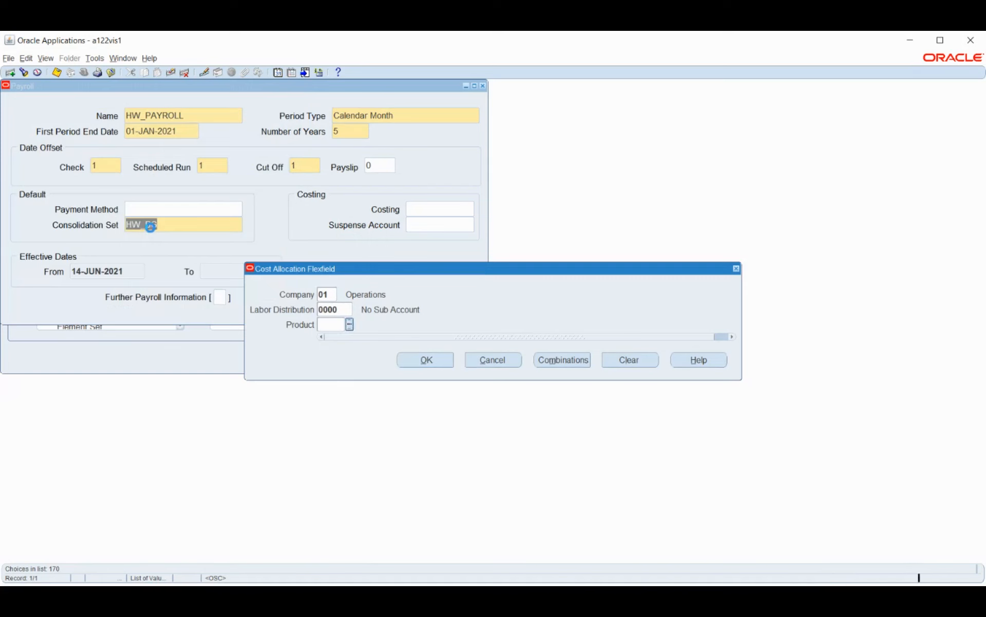
pyautogui.click(196, 326)
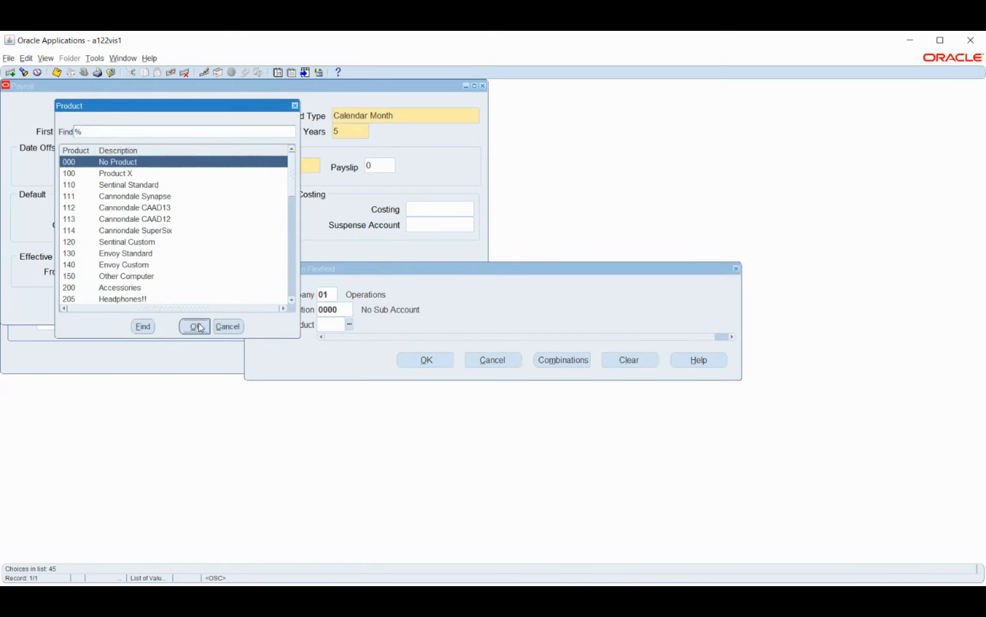
pyautogui.click(424, 360)
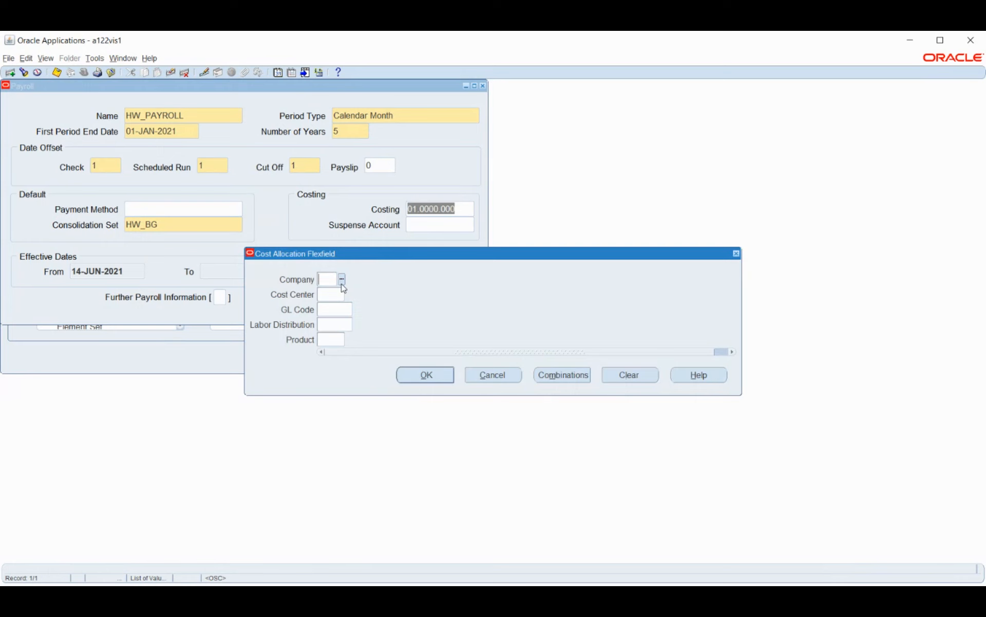
pyautogui.click(494, 375)
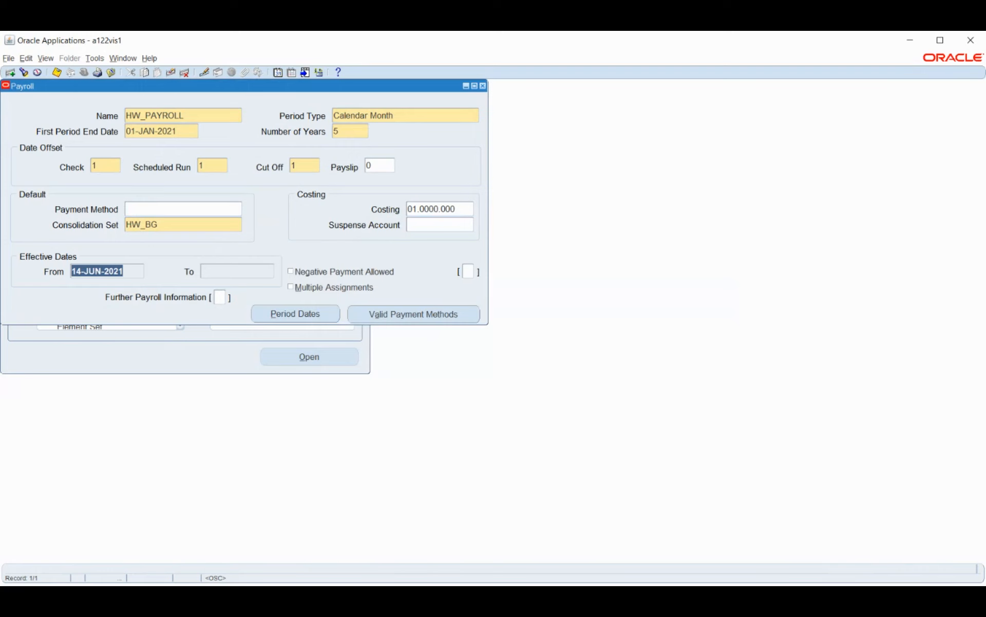
# Step: Review the payroll's costing allocation segments and the suspense account segments without changing them
pyautogui.hotkey('alt', 'Tab')
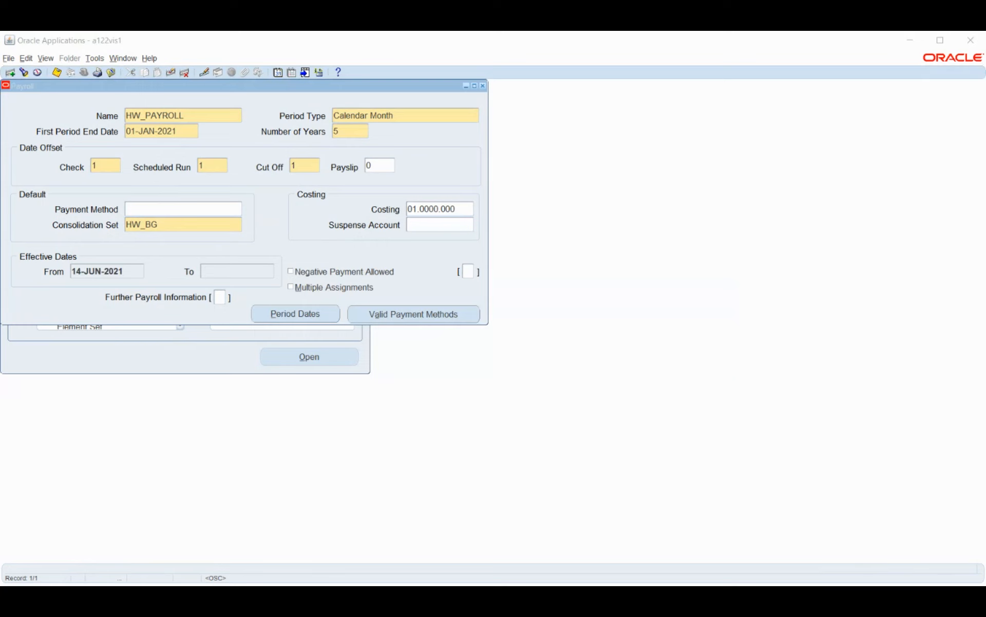
pyautogui.click(919, 38)
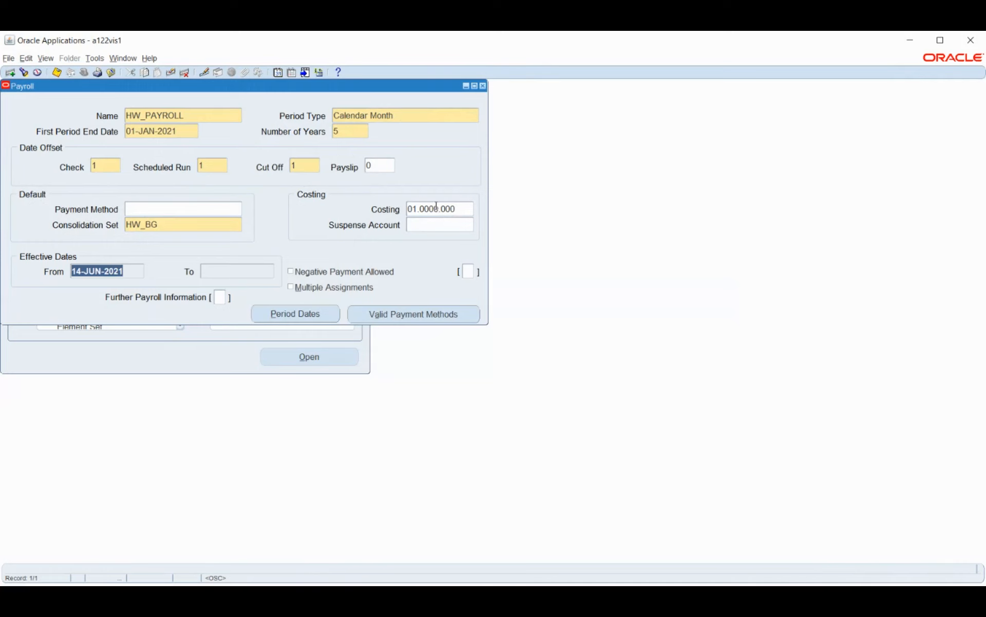
pyautogui.click(467, 209)
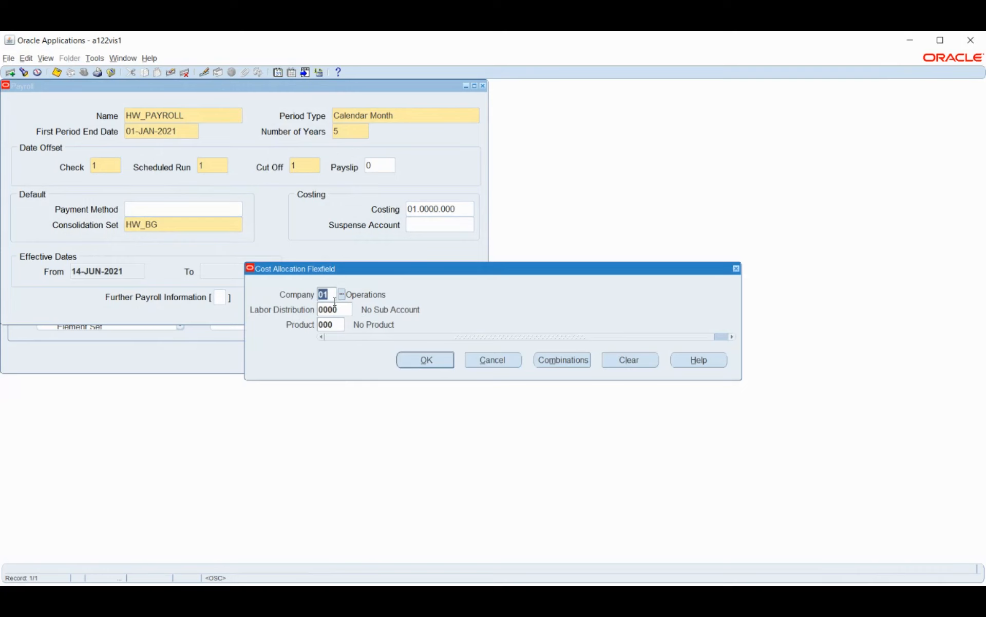
pyautogui.click(418, 362)
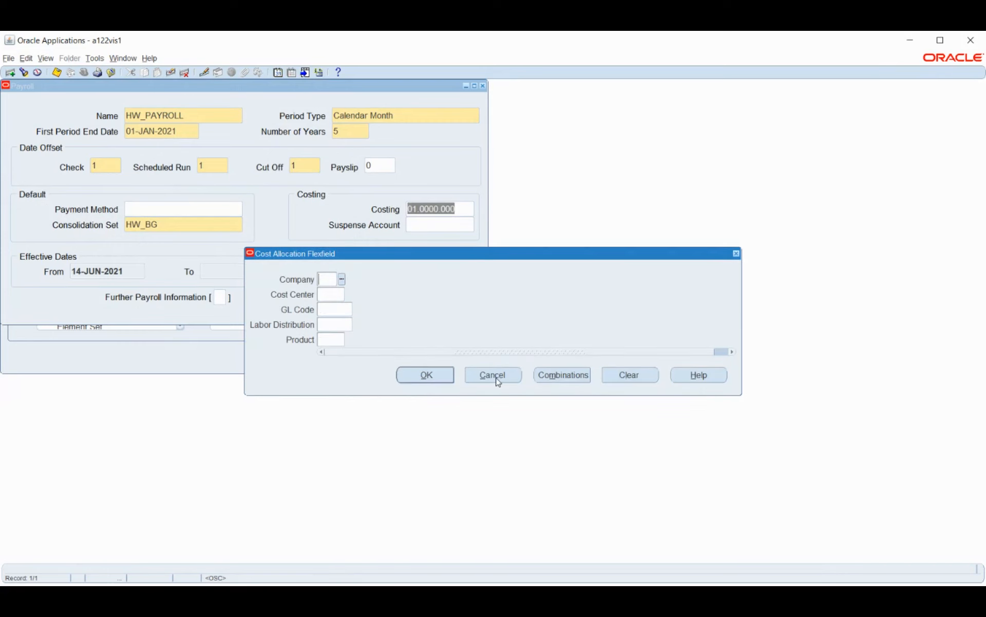
pyautogui.click(496, 378)
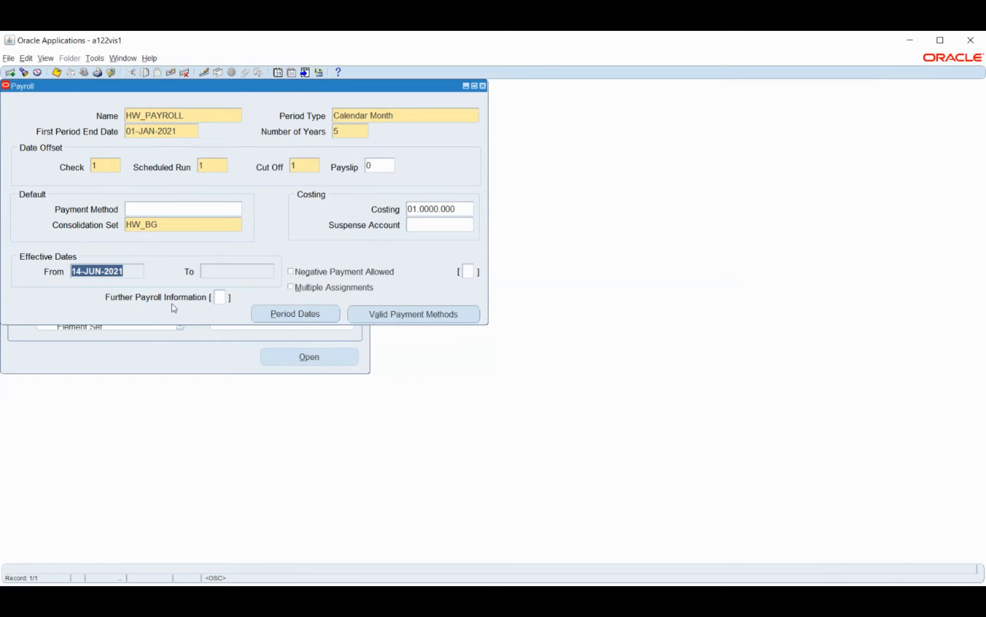
# Step: View the Further Payroll Information fields and leave them without entering values
pyautogui.click(220, 298)
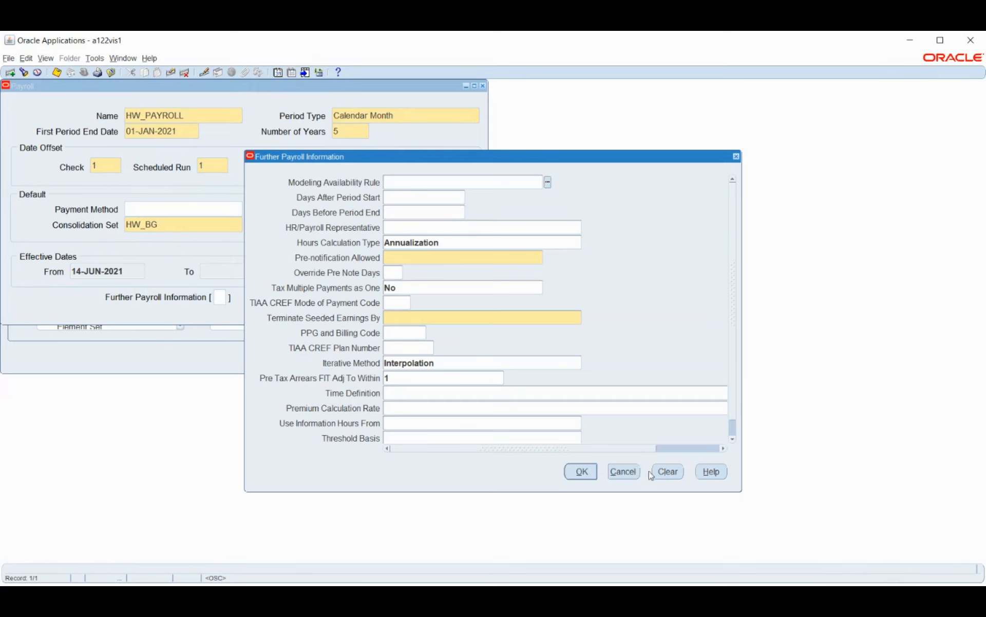
pyautogui.click(634, 475)
pyautogui.click(525, 378)
pyautogui.click(524, 389)
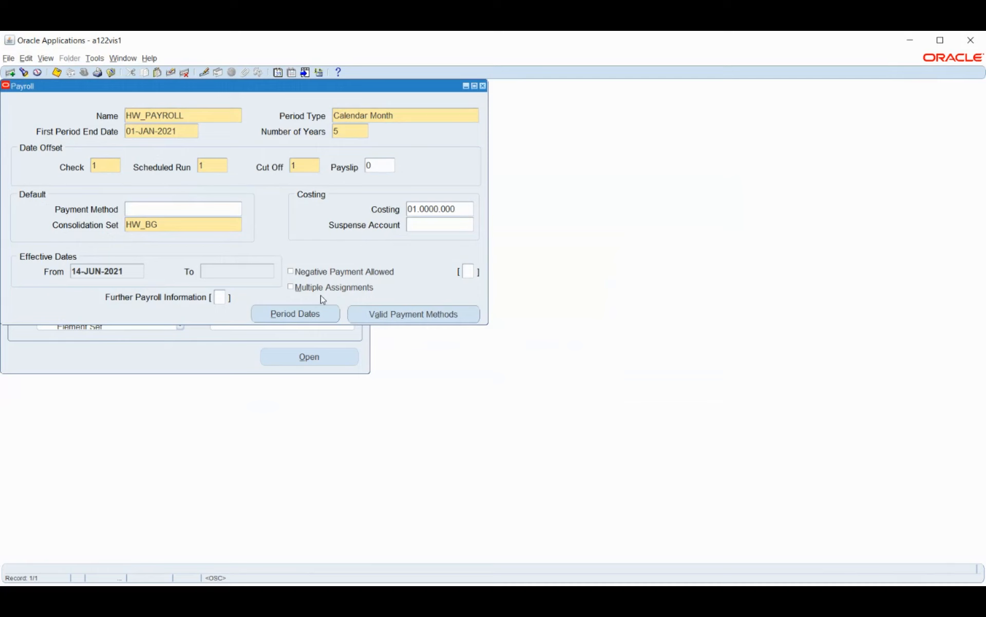
# Step: Try to open the payroll's period dates and save HW_PAYROLL
pyautogui.click(276, 314)
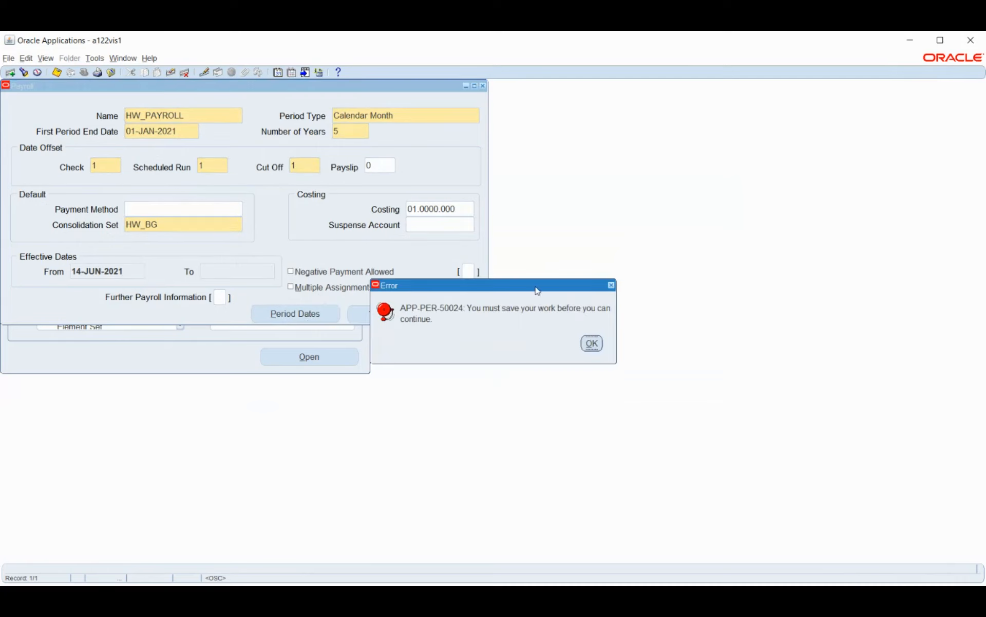
pyautogui.click(588, 344)
pyautogui.hotkey('ctrl', 's')
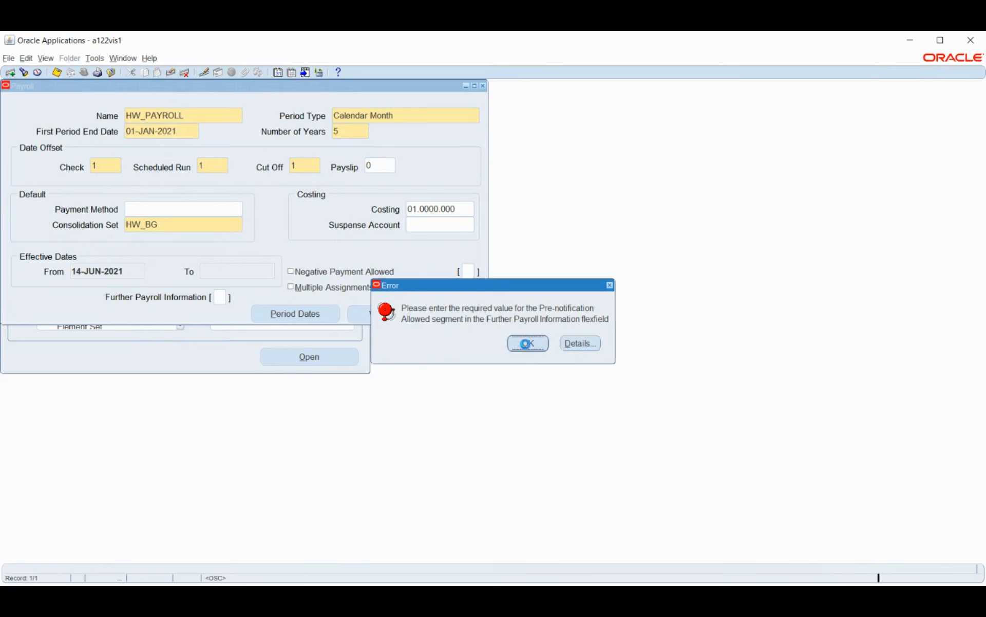
pyautogui.click(528, 343)
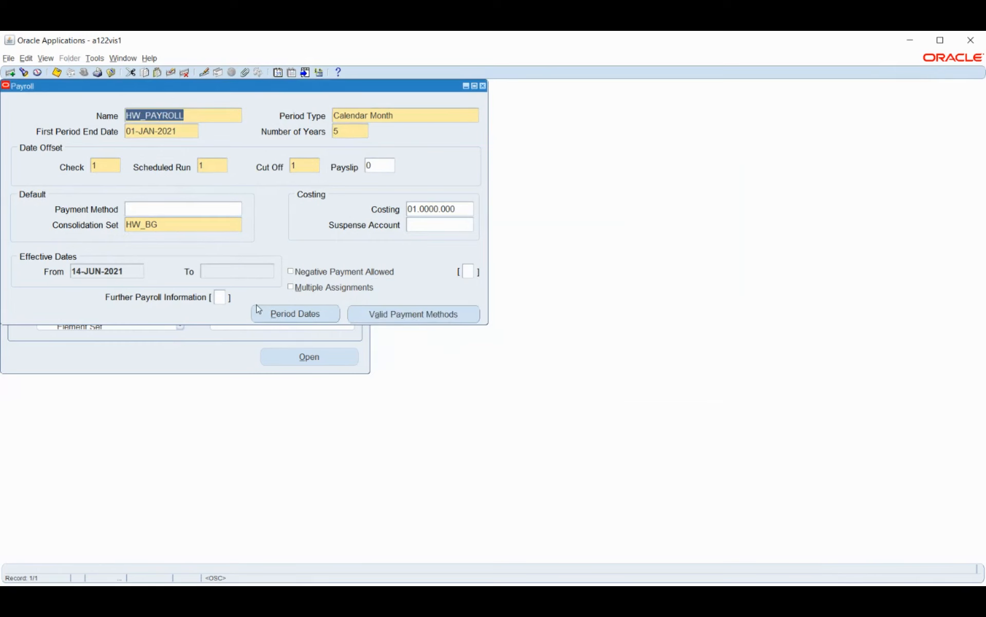
pyautogui.click(540, 343)
# Step: Try to change the effective date and view the DateTrack history, and close the payroll form without saving
pyautogui.click(276, 73)
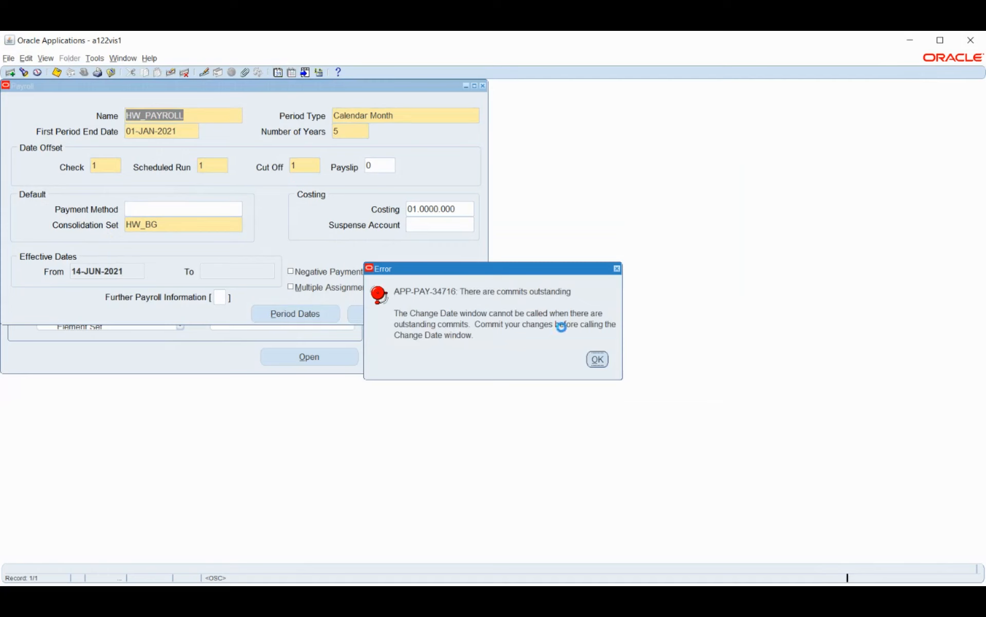
pyautogui.click(597, 359)
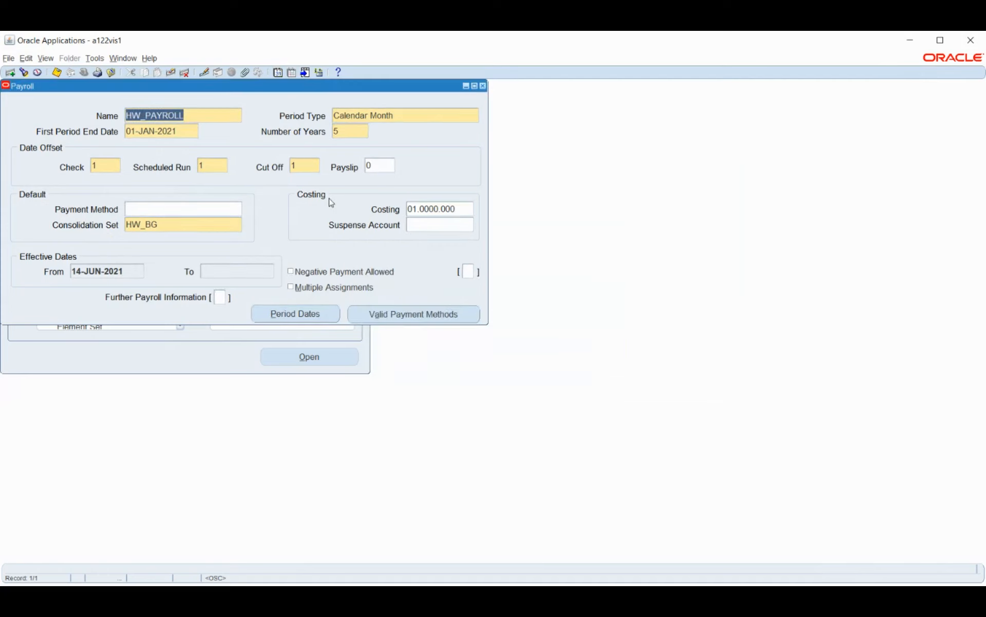
pyautogui.click(291, 73)
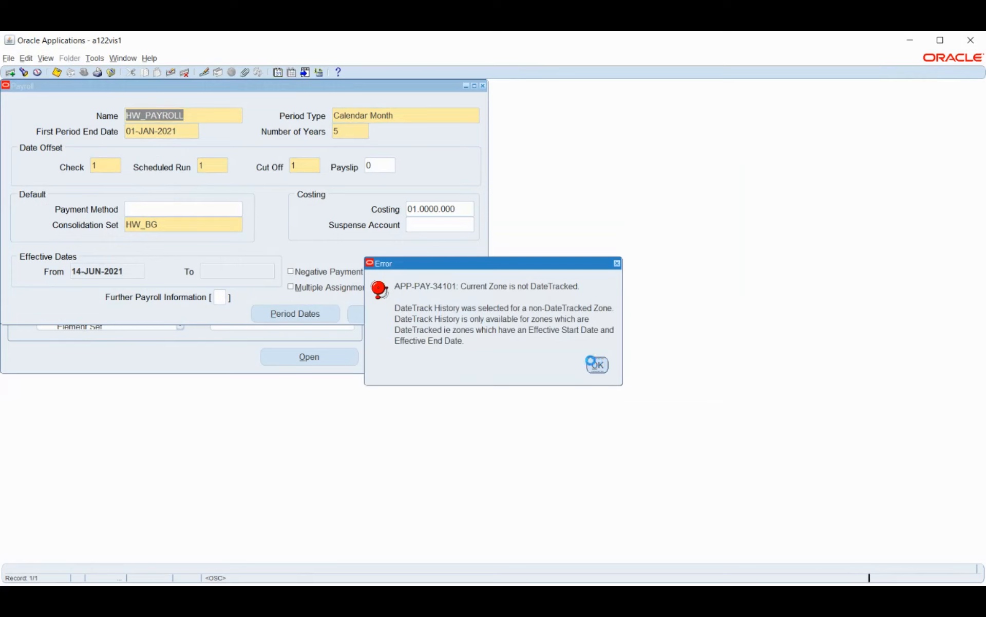
pyautogui.click(596, 363)
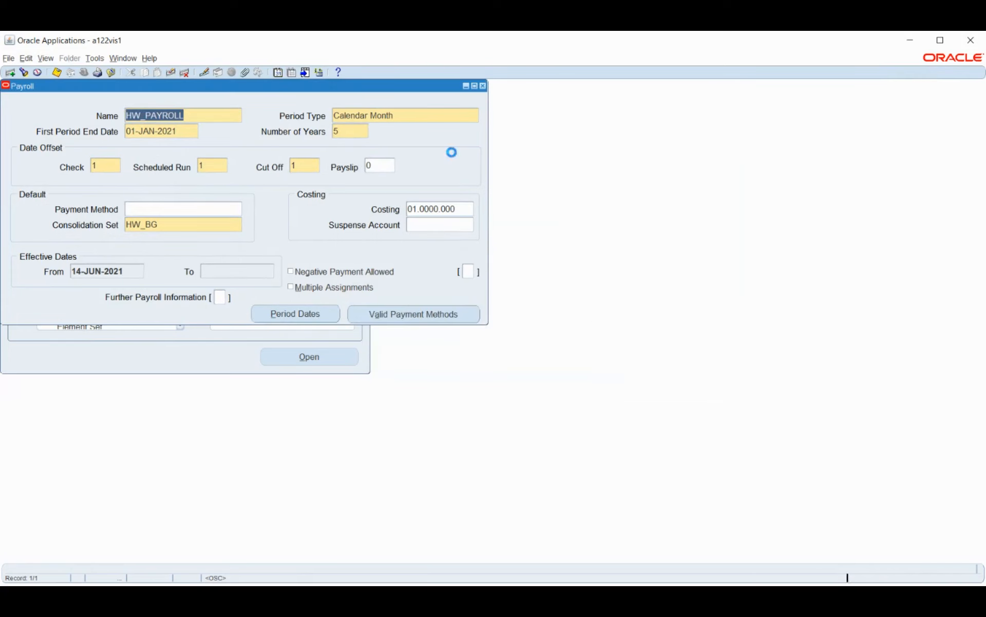
pyautogui.click(523, 351)
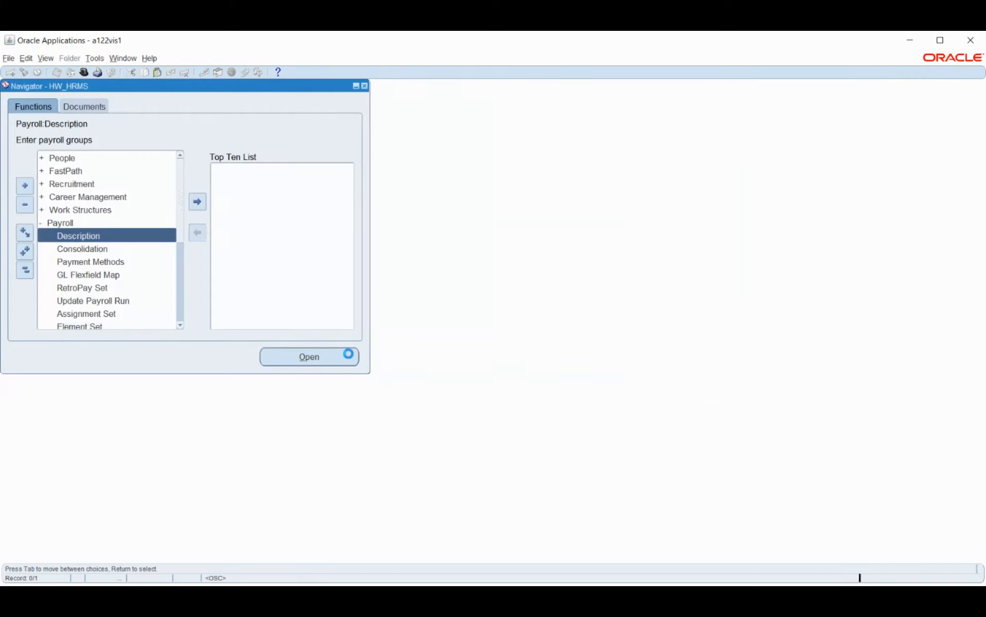
# Step: Reopen a blank payroll description form, enter the name HW_PAYROLL and try to view its DateTrack history
pyautogui.doubleClick(83, 237)
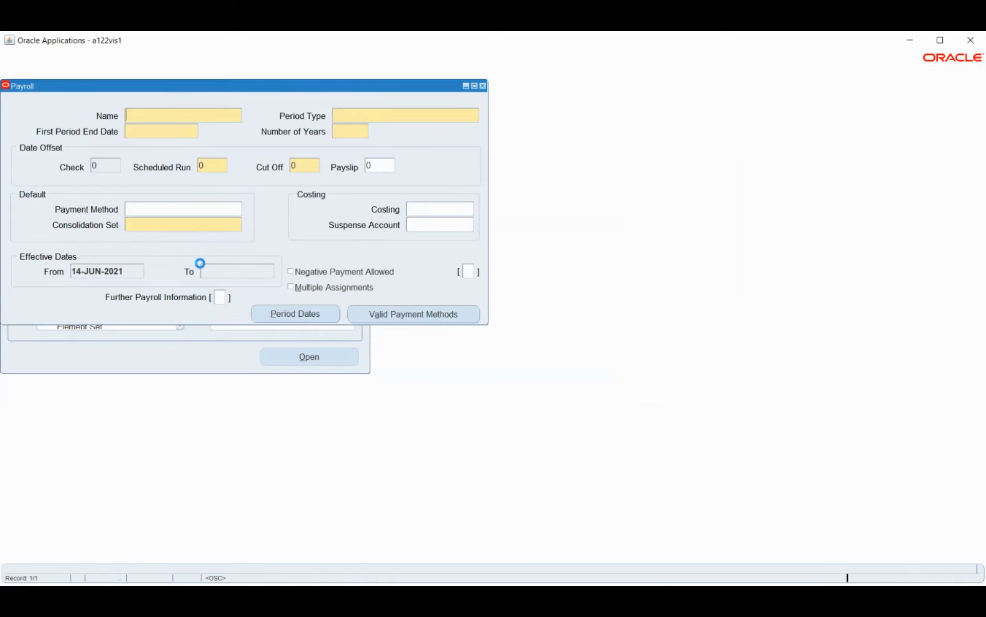
pyautogui.write('HW')
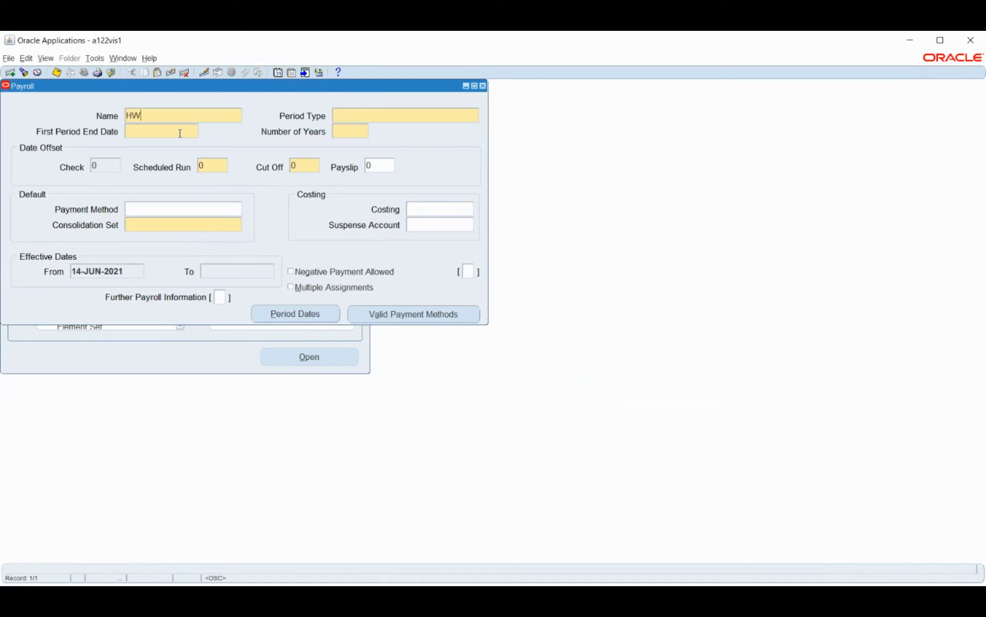
pyautogui.write('AYROLL')
pyautogui.click(291, 73)
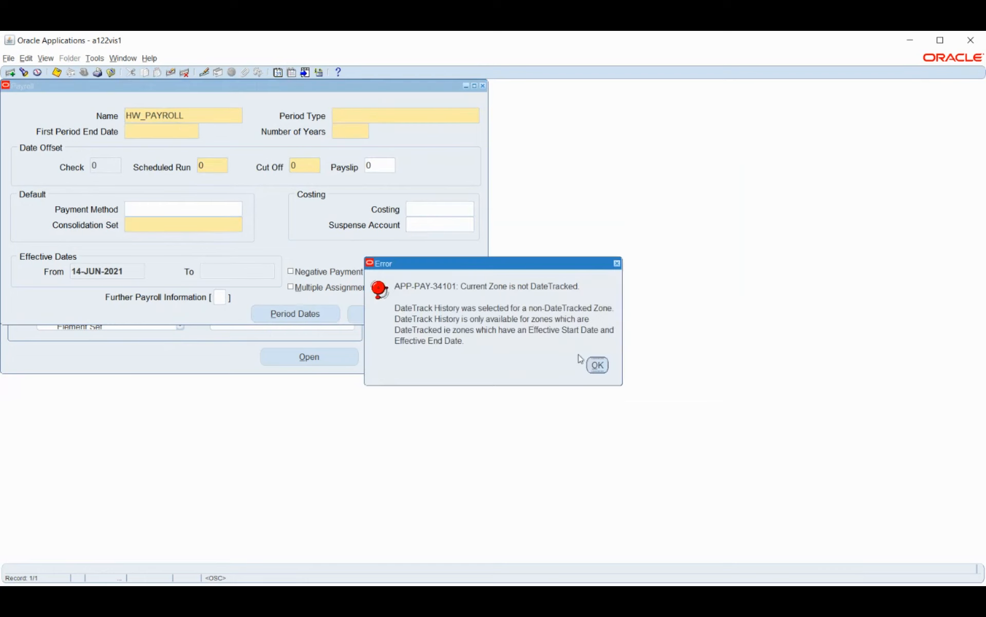
pyautogui.click(604, 367)
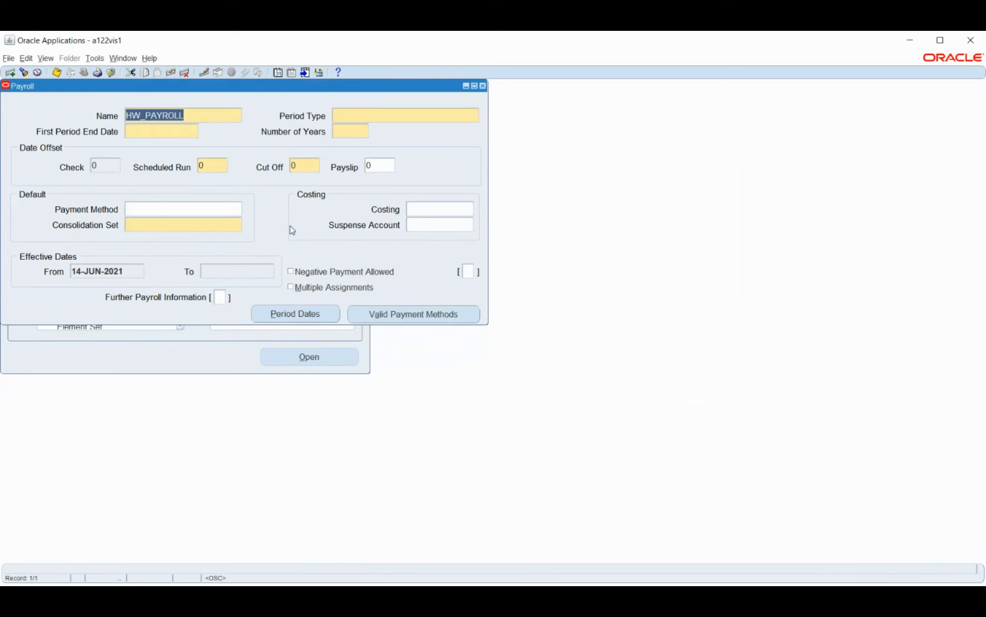
# Step: Try to change the effective date and view the DateTrack history of the unsaved HW_PAYROLL record
pyautogui.click(279, 73)
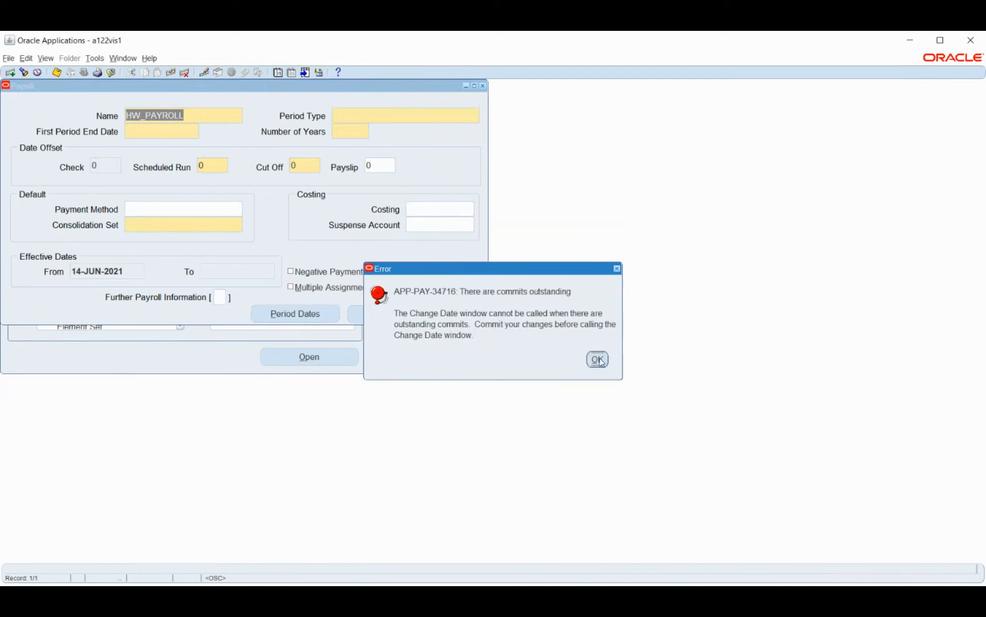
pyautogui.click(599, 360)
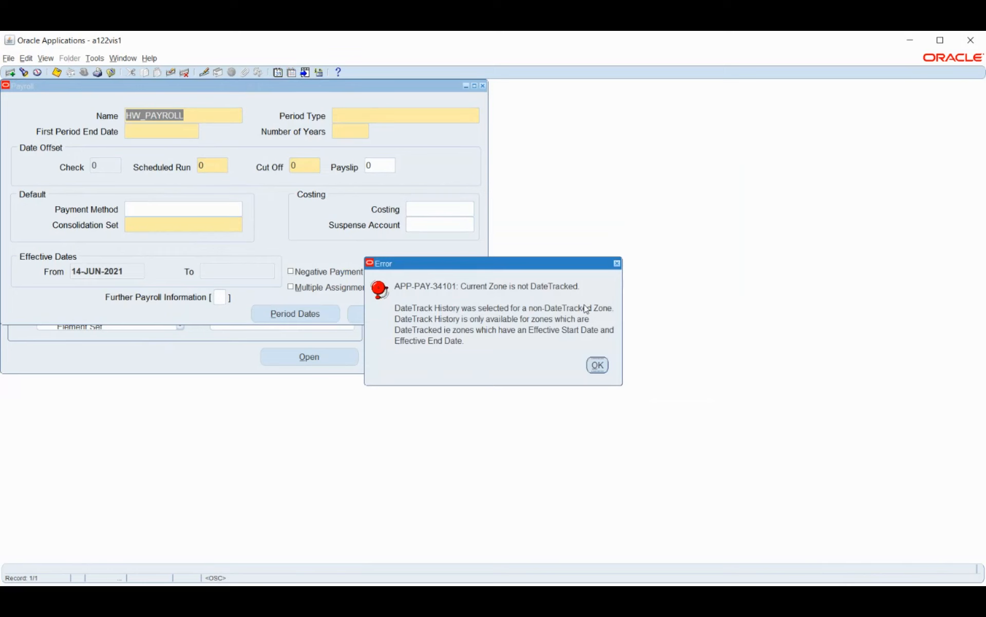
pyautogui.click(597, 364)
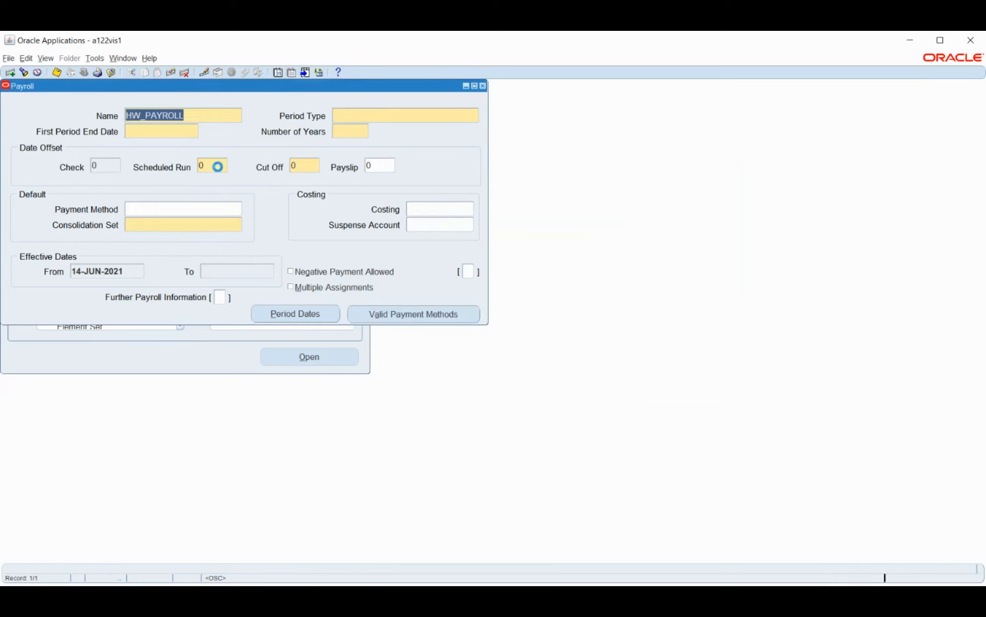
# Step: Set the period type to Calendar Month, the first period end date to 01-JAN-2021 and the number of years to 5
pyautogui.press('Tab')
pyautogui.write('CAL')
pyautogui.press('Tab')
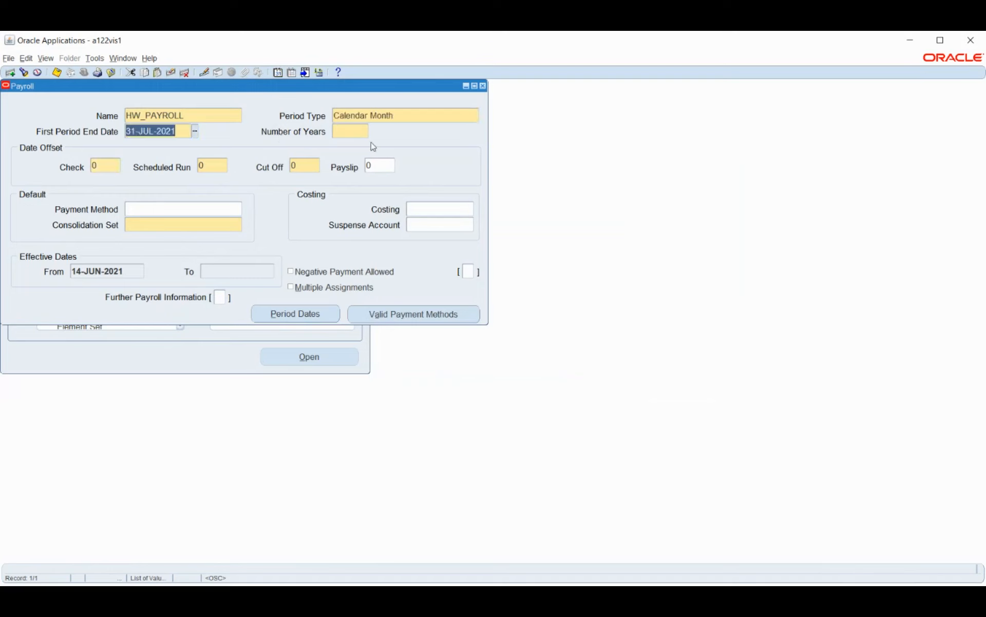
pyautogui.write('1J')
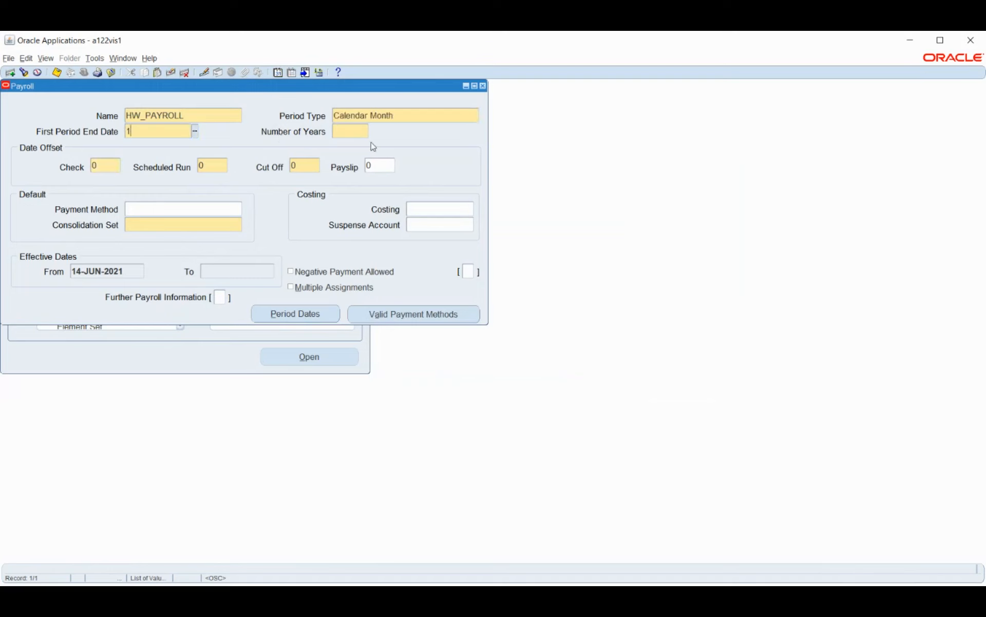
pyautogui.press('BackSpace')
pyautogui.press('BackSpace')
pyautogui.write('1JAN')
pyautogui.press('Tab')
# Step: Set the Check, Scheduled Run and Cut Off date offsets to 1 and choose HW_BG as the consolidation set
pyautogui.press('Tab')
pyautogui.write('1')
pyautogui.press('Tab')
pyautogui.write('1')
pyautogui.press('Tab')
pyautogui.write('1')
pyautogui.press('Tab')
pyautogui.press('Tab')
pyautogui.press('Tab')
pyautogui.write('HW')
pyautogui.press('Tab')
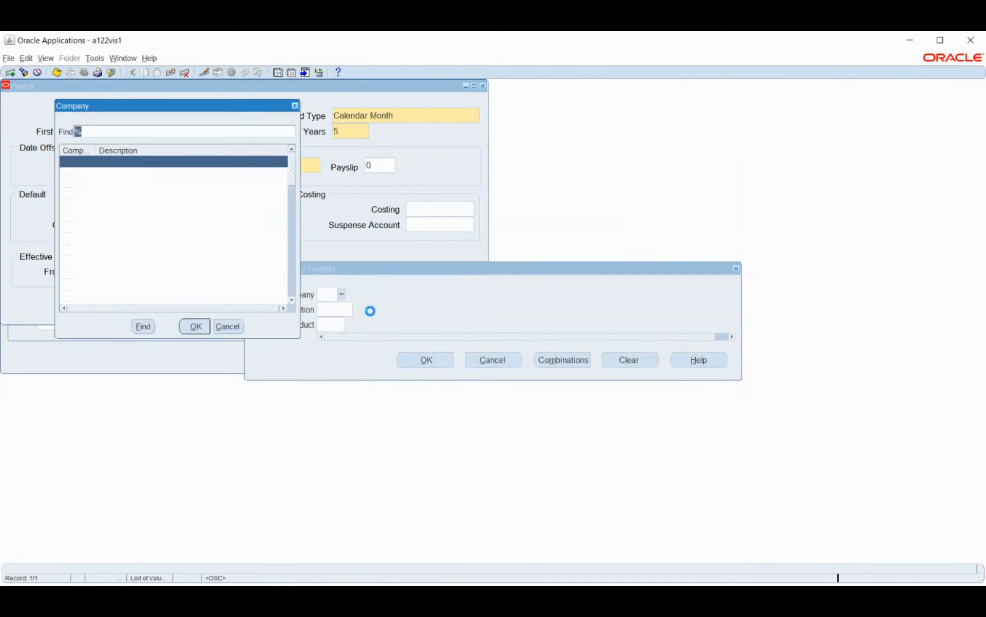
# Step: Set the costing to company 01 Operations, labor distribution 0000 and product 000, leaving the suspense account empty
pyautogui.click(116, 174)
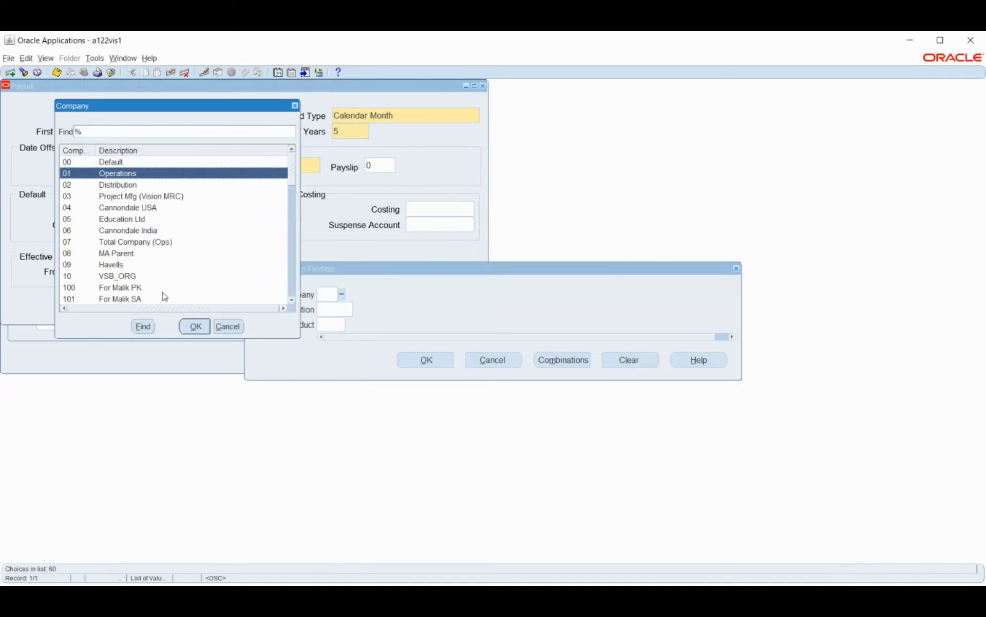
pyautogui.click(193, 328)
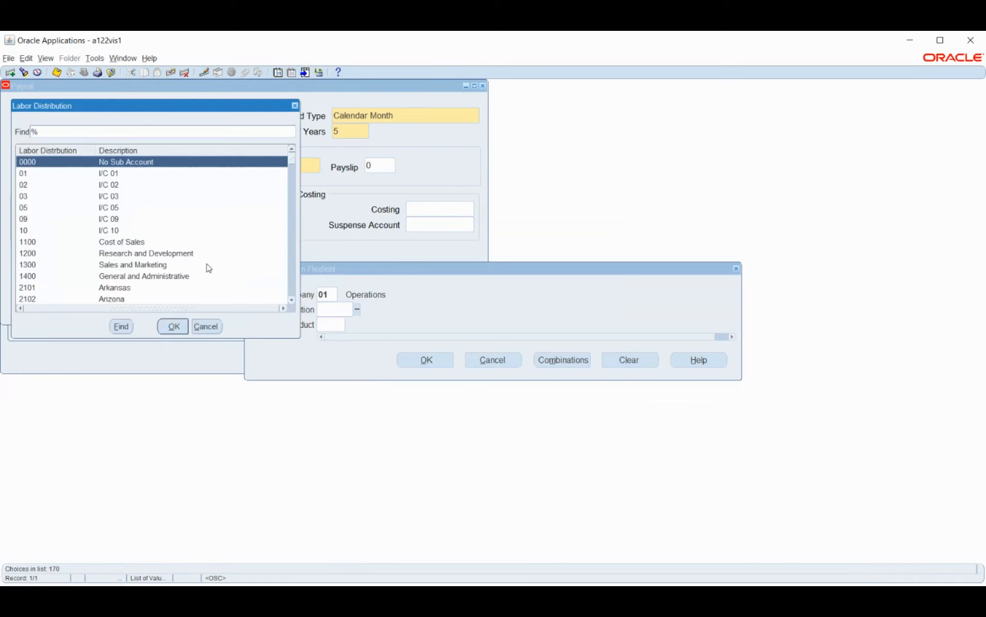
pyautogui.click(173, 327)
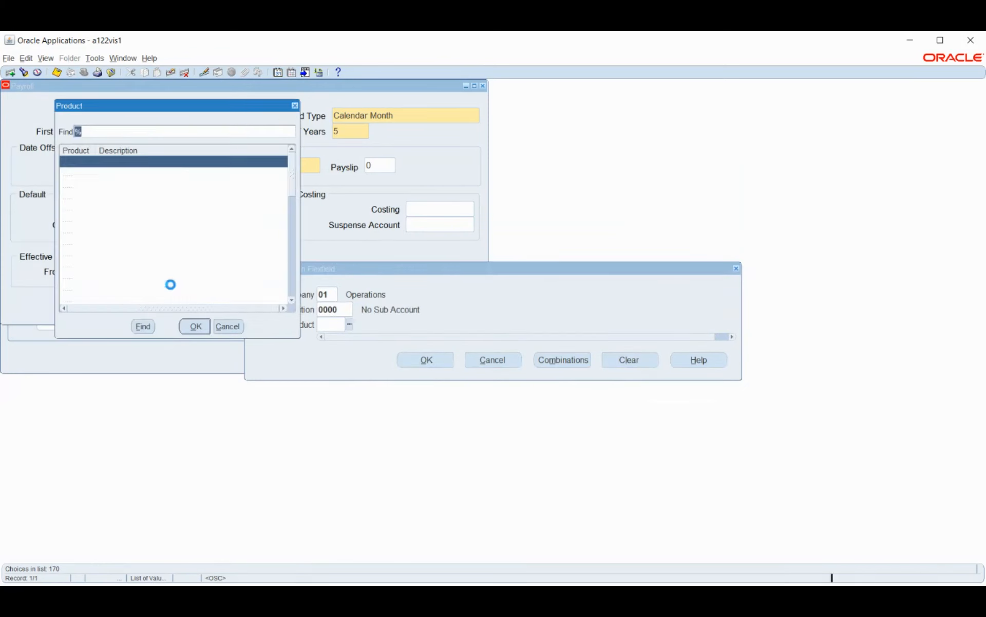
pyautogui.click(196, 328)
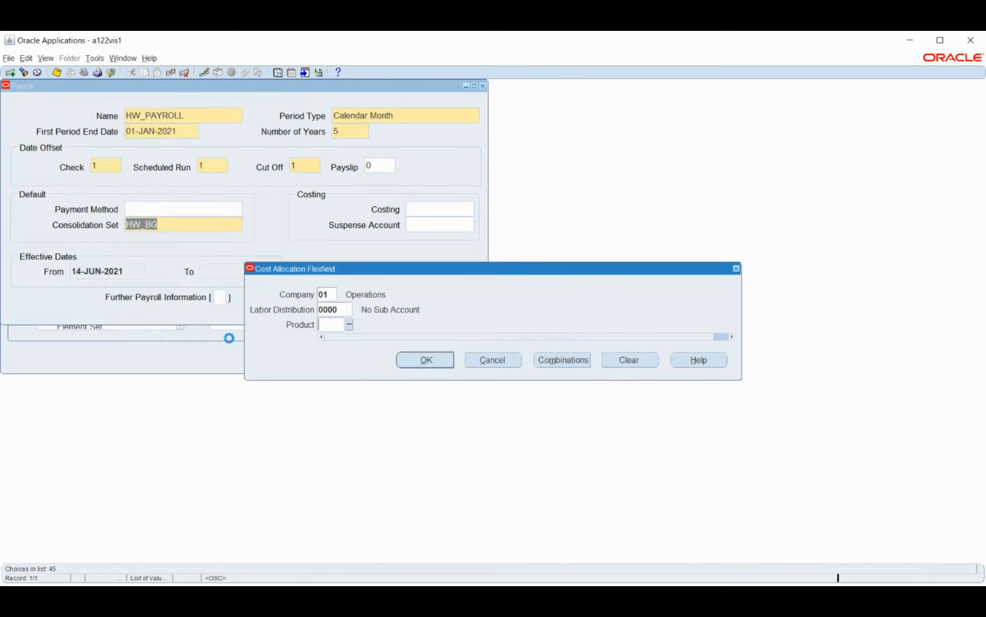
pyautogui.click(424, 362)
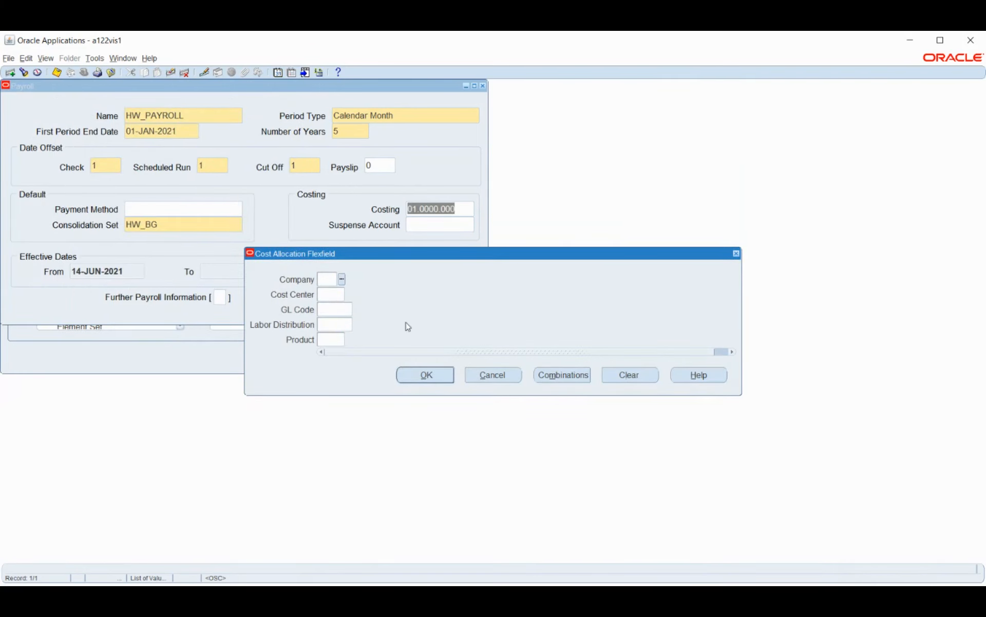
pyautogui.click(491, 378)
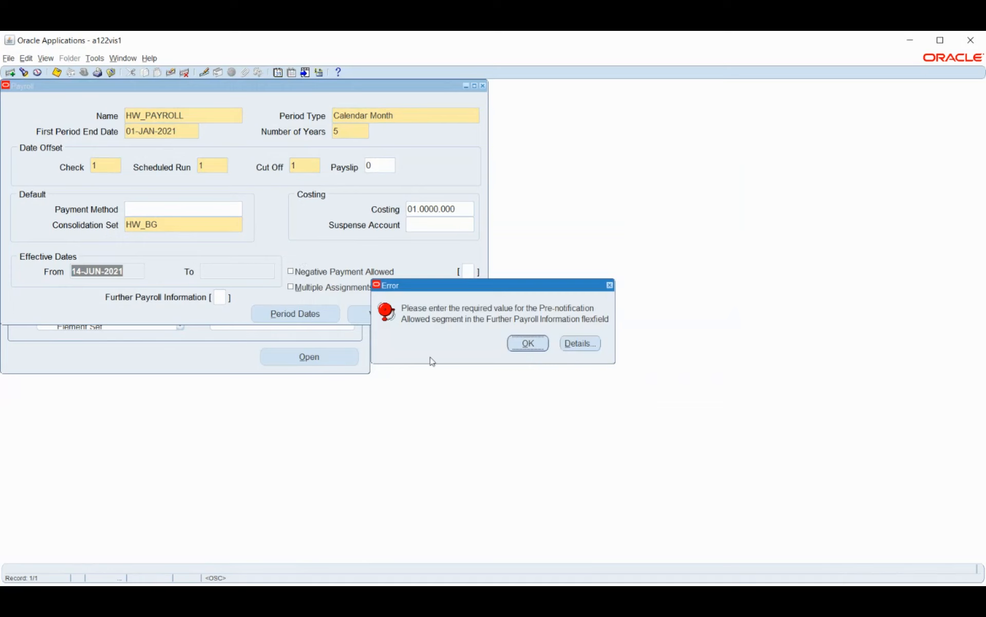
# Step: In Further Payroll Information, set Pre-notification Allowed to No and Terminate Seeded Earnings By to First Pay After Term Date
pyautogui.click(529, 343)
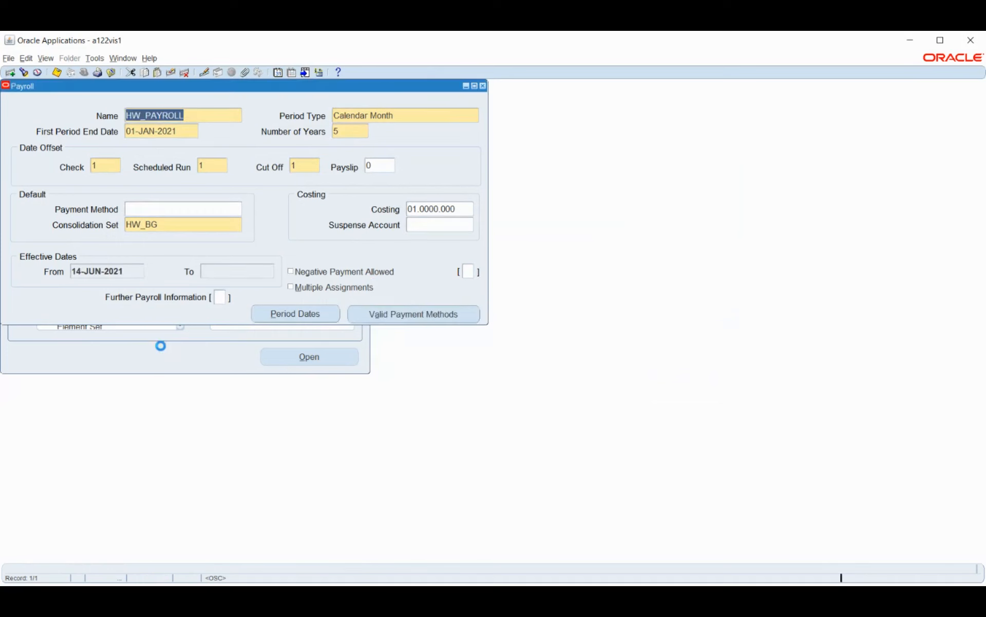
pyautogui.click(219, 298)
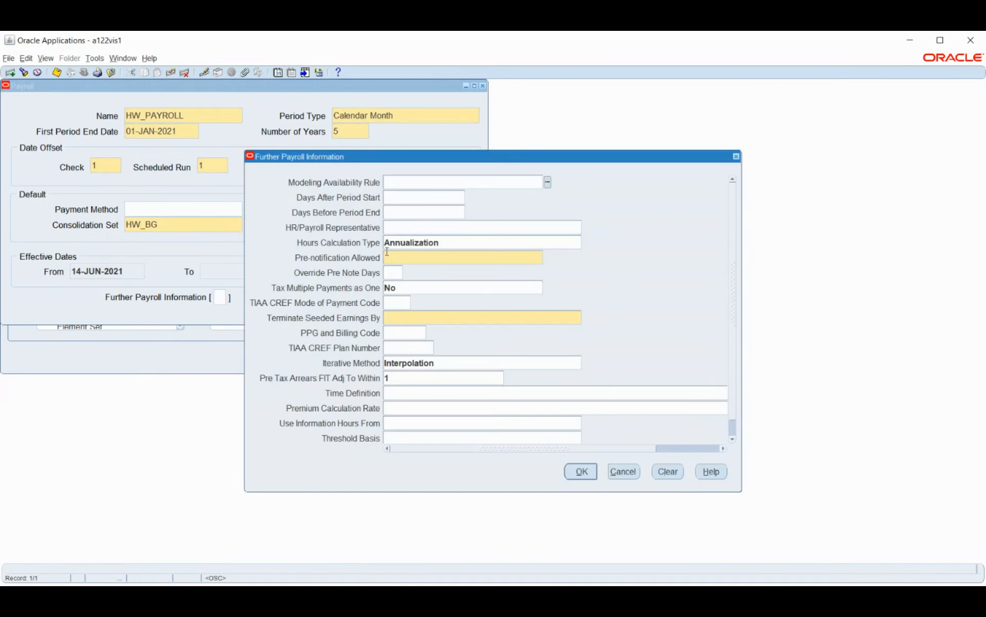
pyautogui.click(477, 261)
pyautogui.click(548, 257)
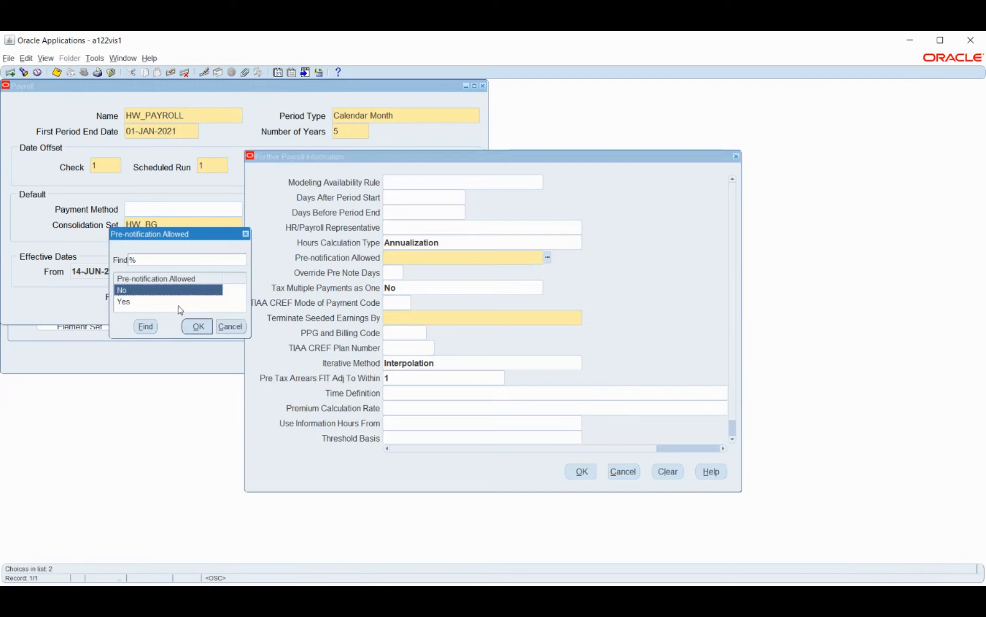
pyautogui.click(198, 328)
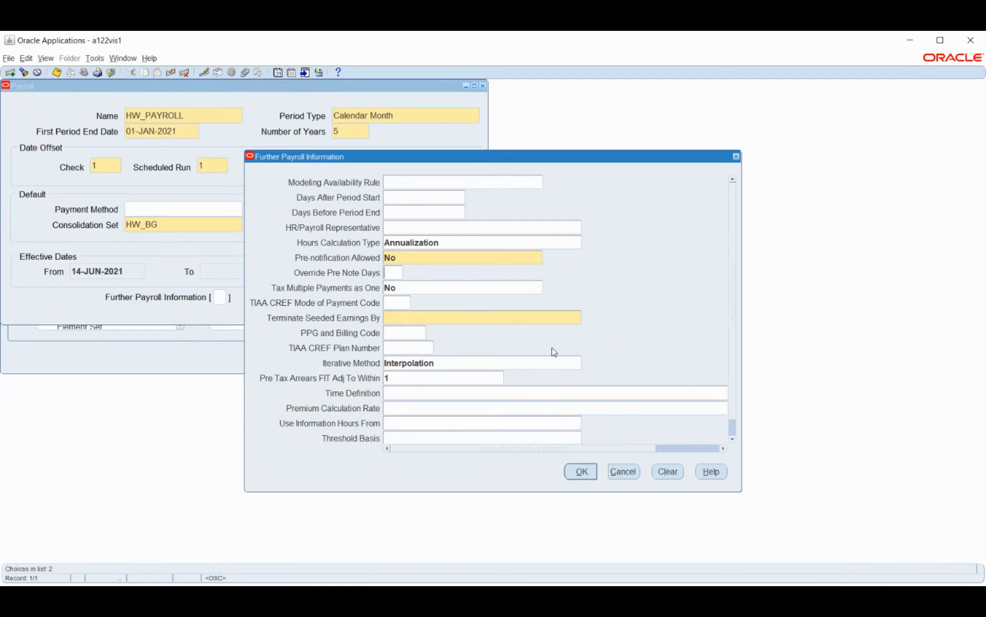
pyautogui.click(543, 318)
pyautogui.click(586, 317)
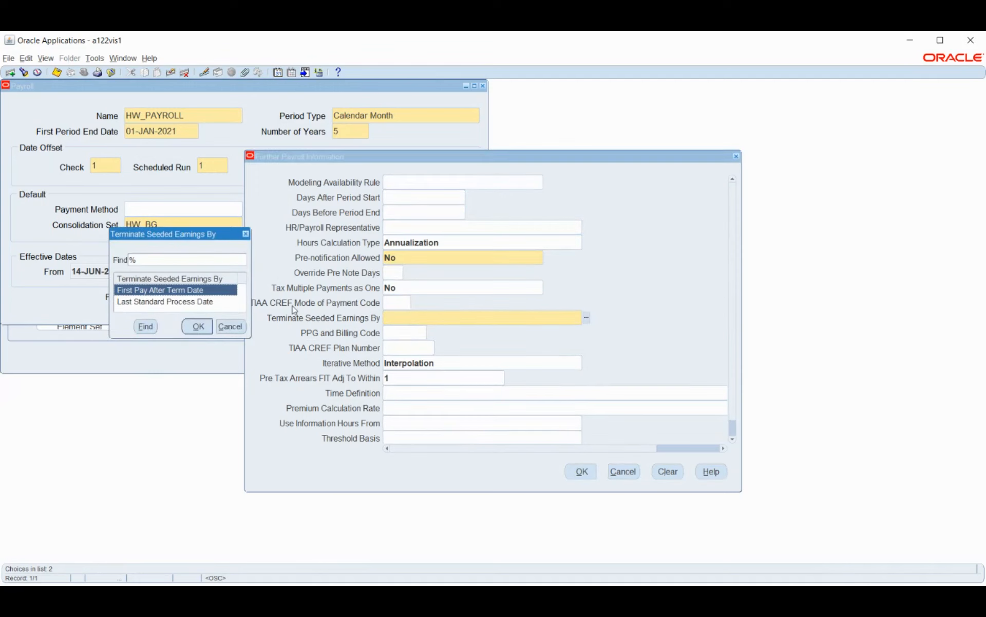
pyautogui.click(197, 327)
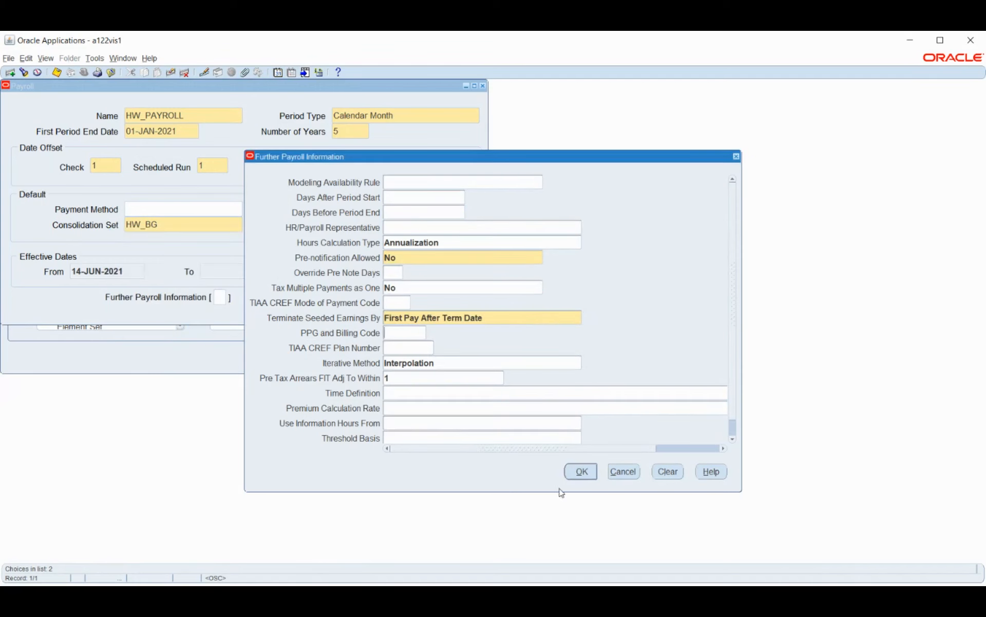
pyautogui.click(581, 472)
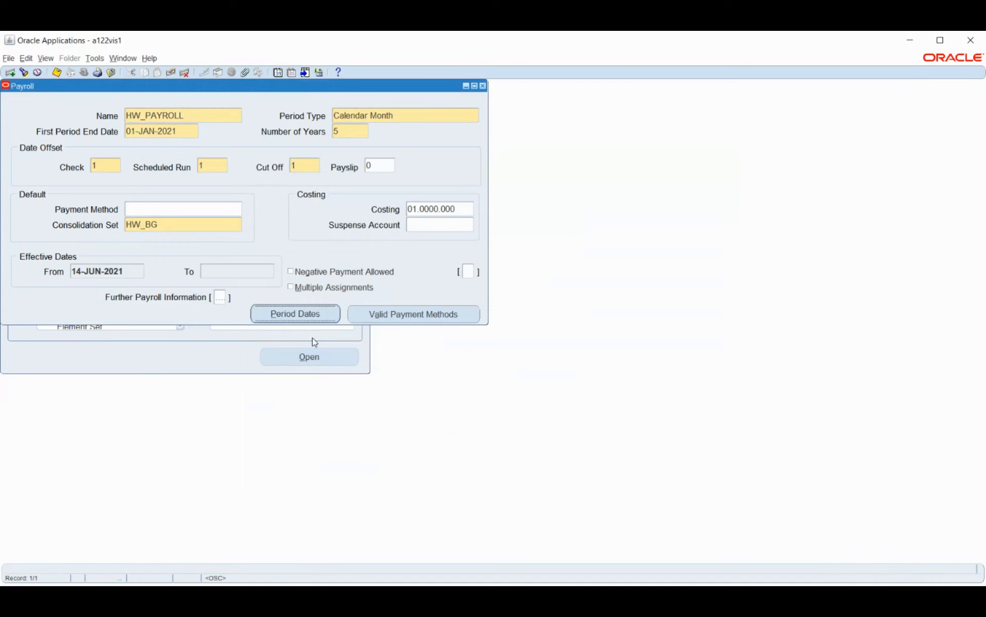
# Step: Correct the first period end date to 31-JUL-2021 and save HW_PAYROLL
pyautogui.click(57, 72)
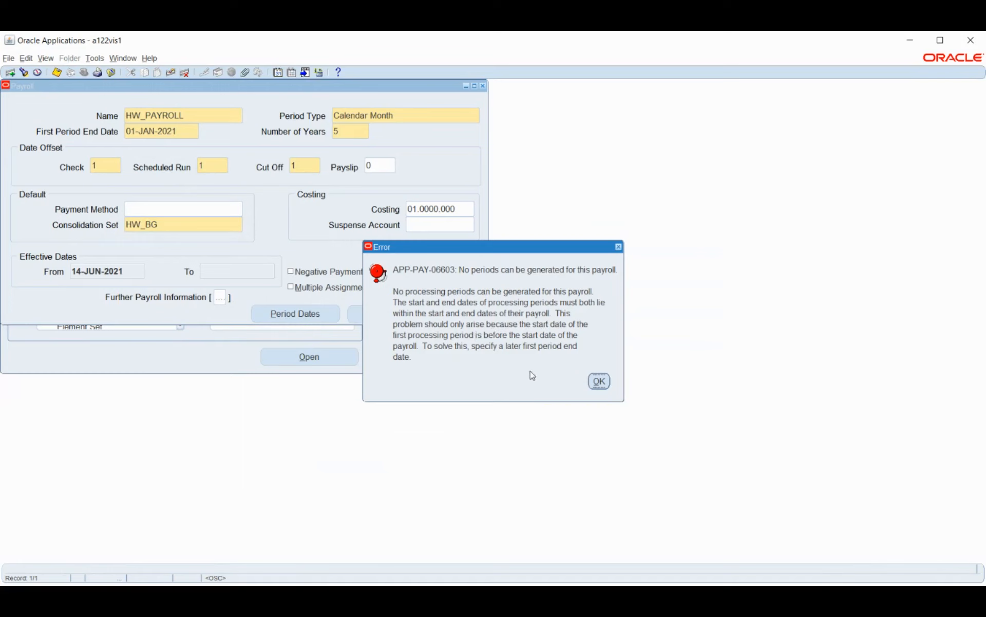
pyautogui.click(600, 381)
pyautogui.click(185, 131)
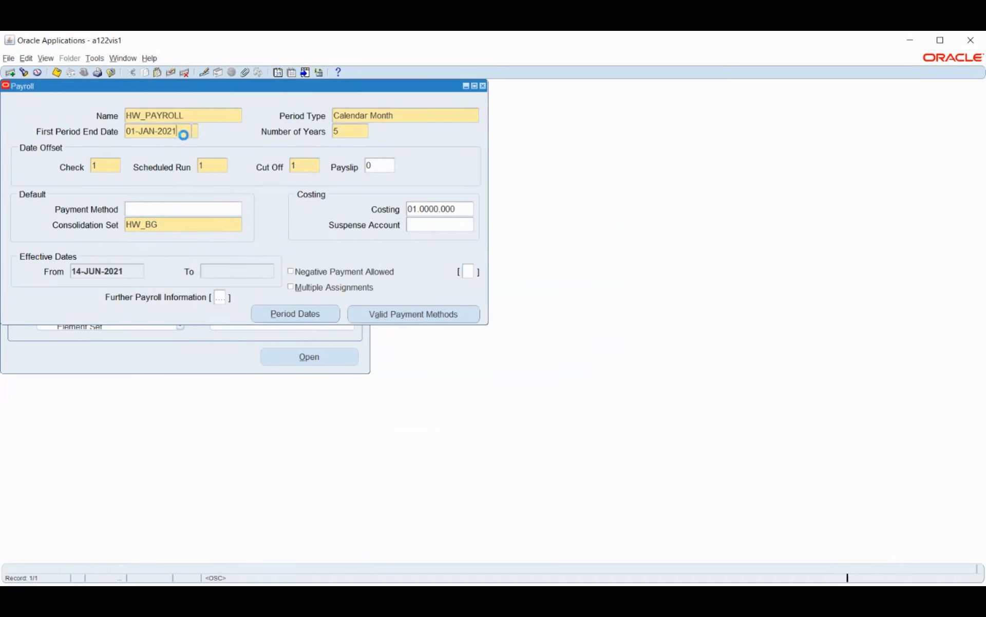
pyautogui.write('31JUL202')
pyautogui.press('Tab')
pyautogui.hotkey('ctrl', 's')
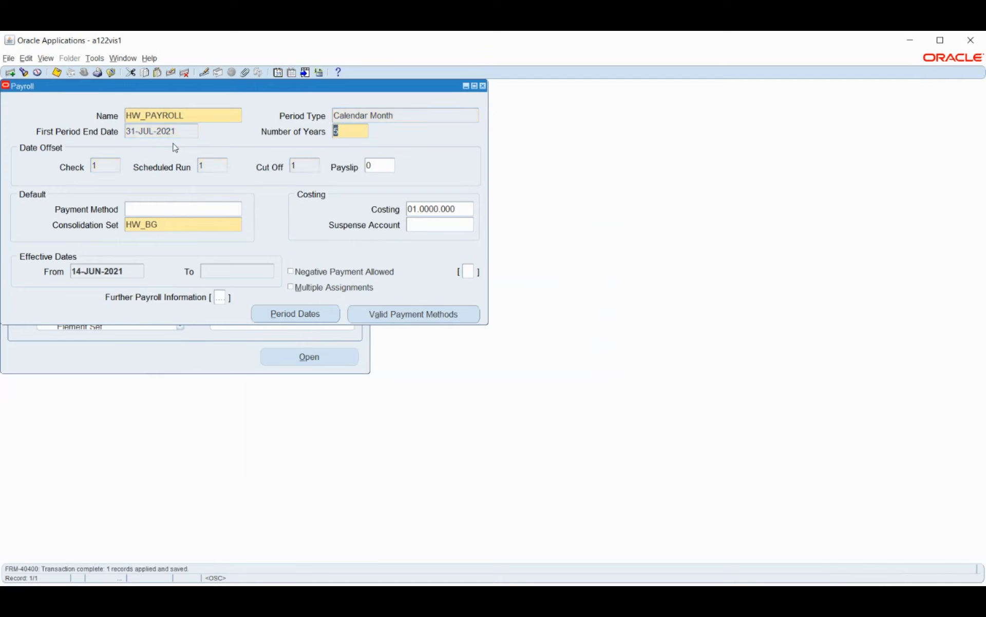
pyautogui.click(186, 128)
pyautogui.hotkey('ctrl', 's')
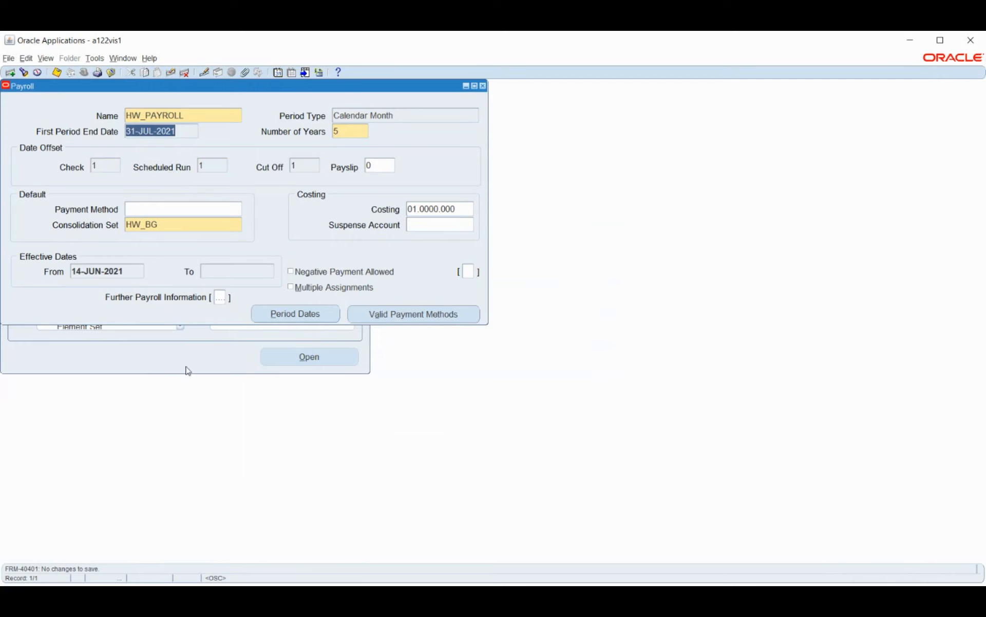
# Step: Review the Further Payroll Information values and the generated period dates of HW_PAYROLL
pyautogui.click(224, 299)
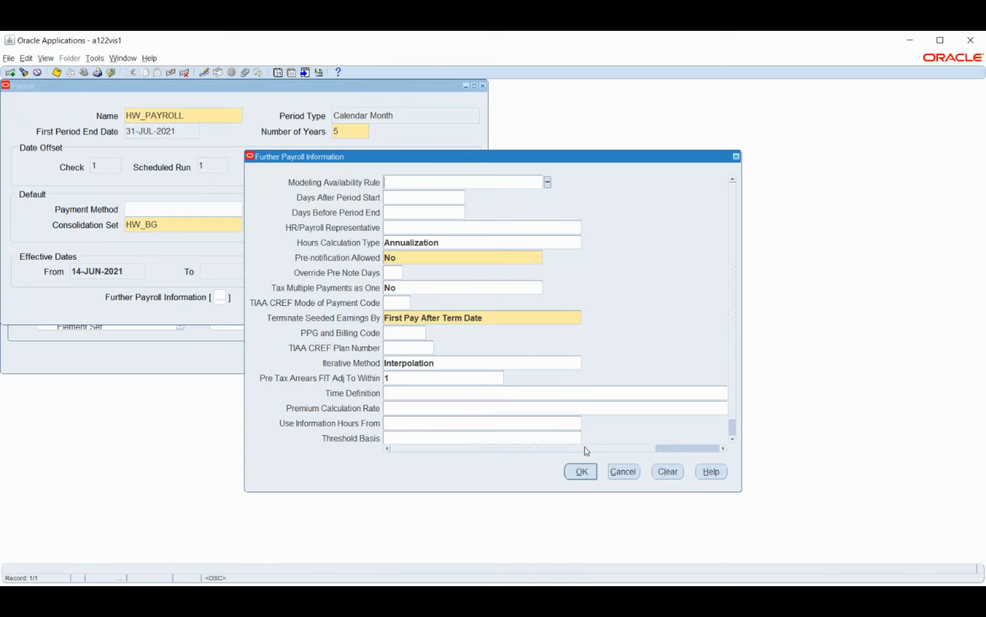
pyautogui.click(624, 471)
pyautogui.click(491, 348)
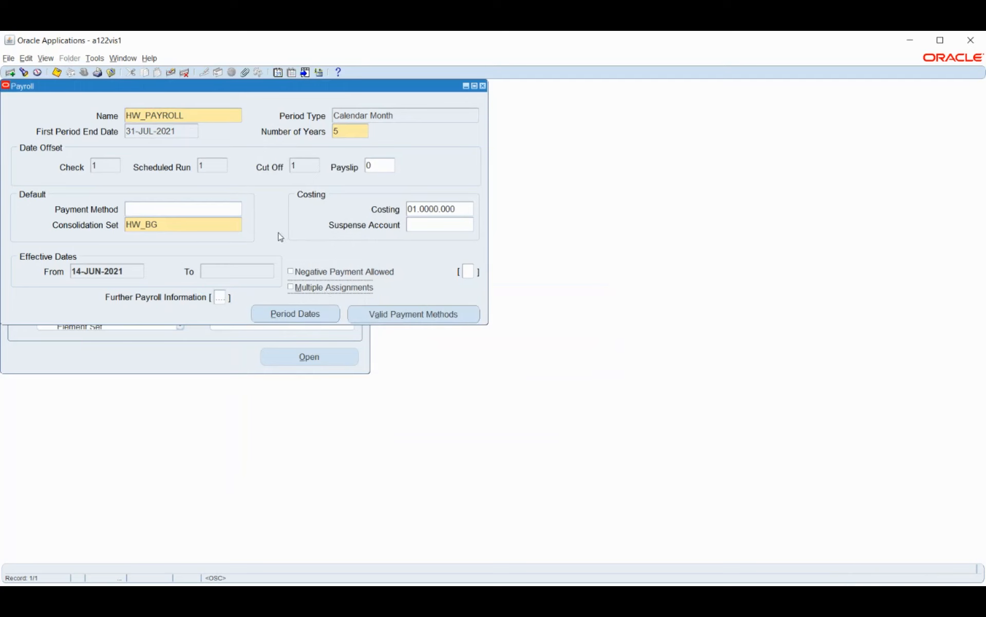
pyautogui.click(310, 315)
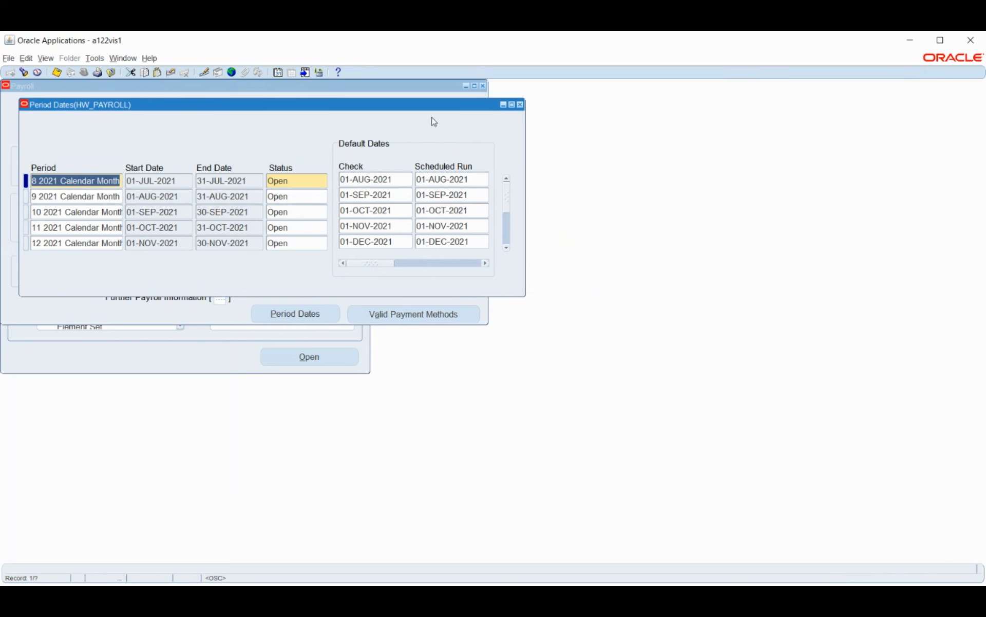
pyautogui.moveTo(383, 105); pyautogui.dragTo(591, 168)
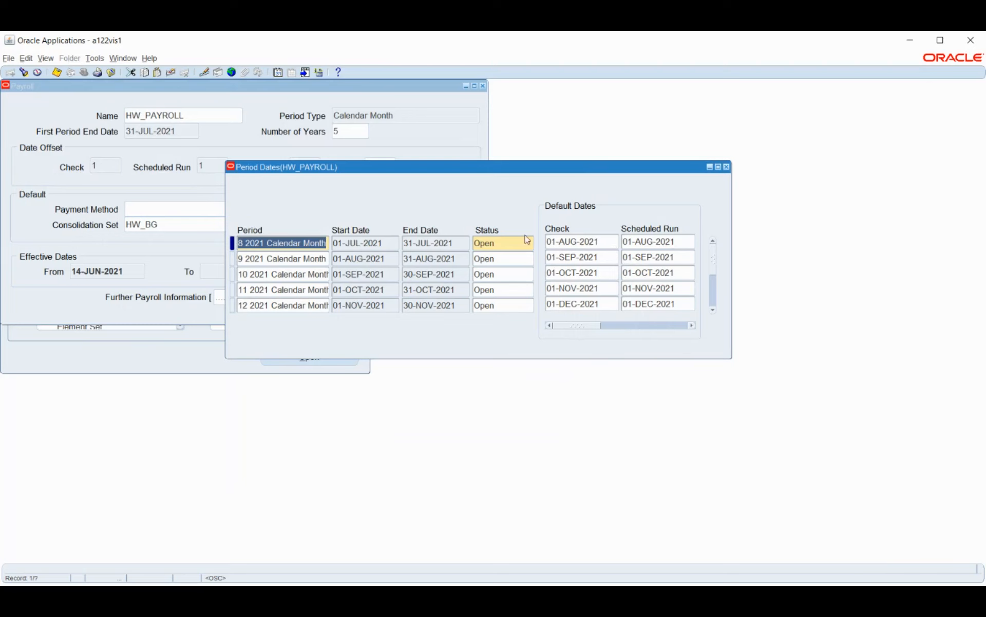
pyautogui.click(727, 167)
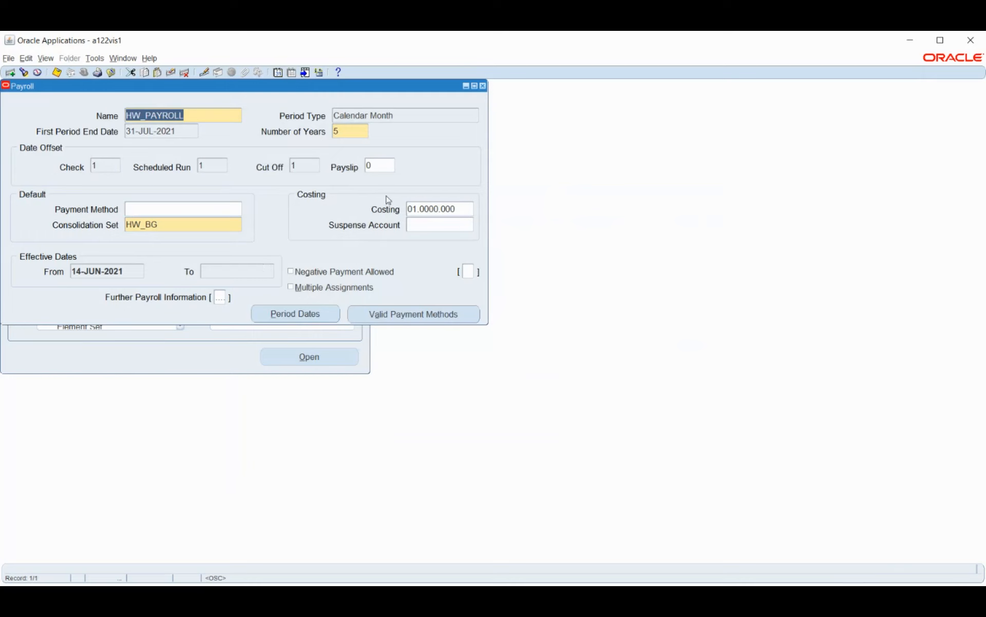
# Step: Save HW_PAYROLL once more and close the payroll description form
pyautogui.click(57, 73)
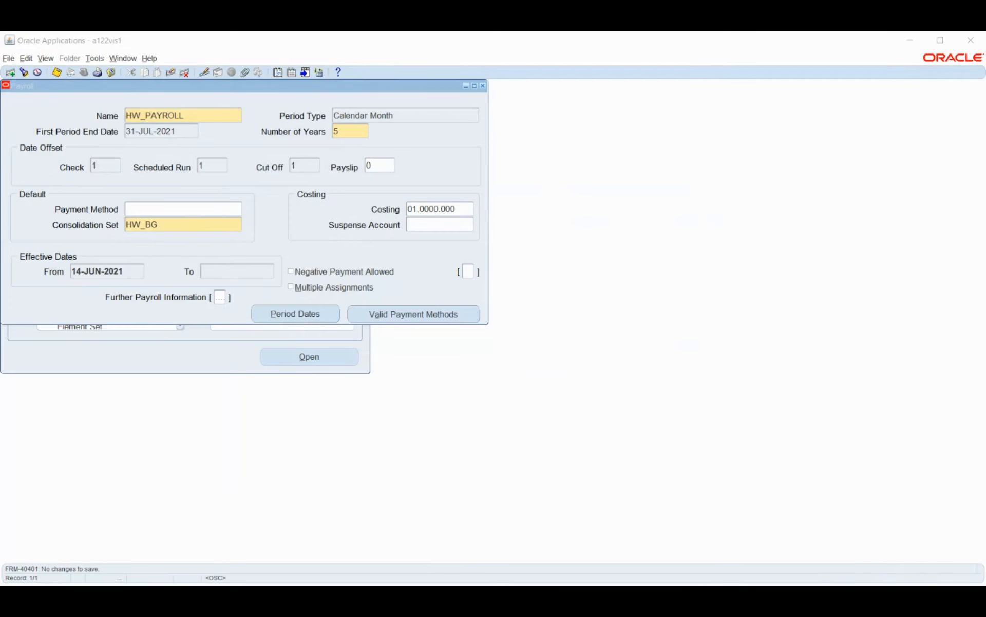
pyautogui.click(917, 42)
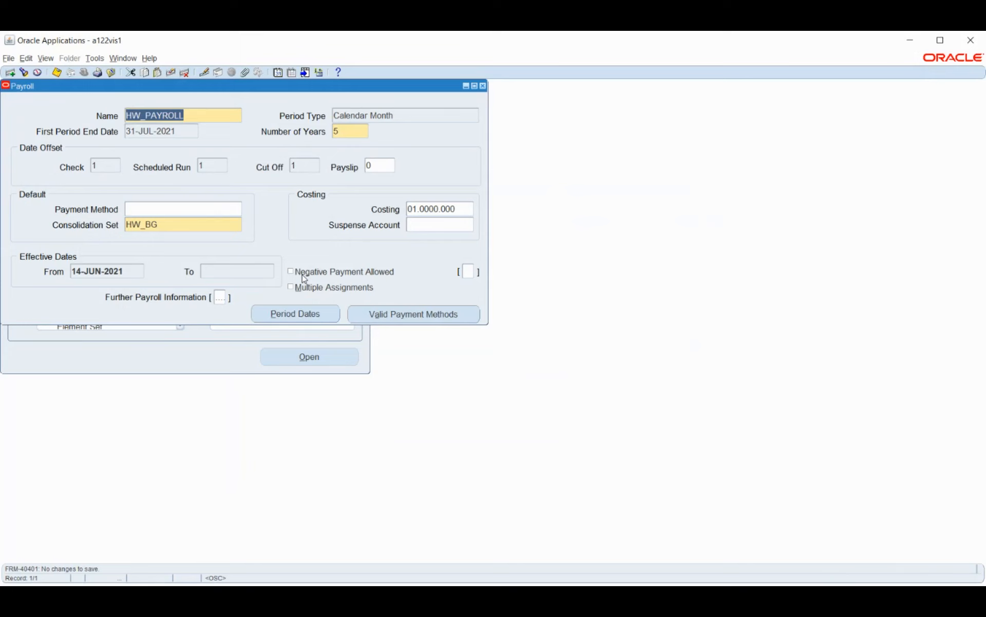
pyautogui.click(483, 86)
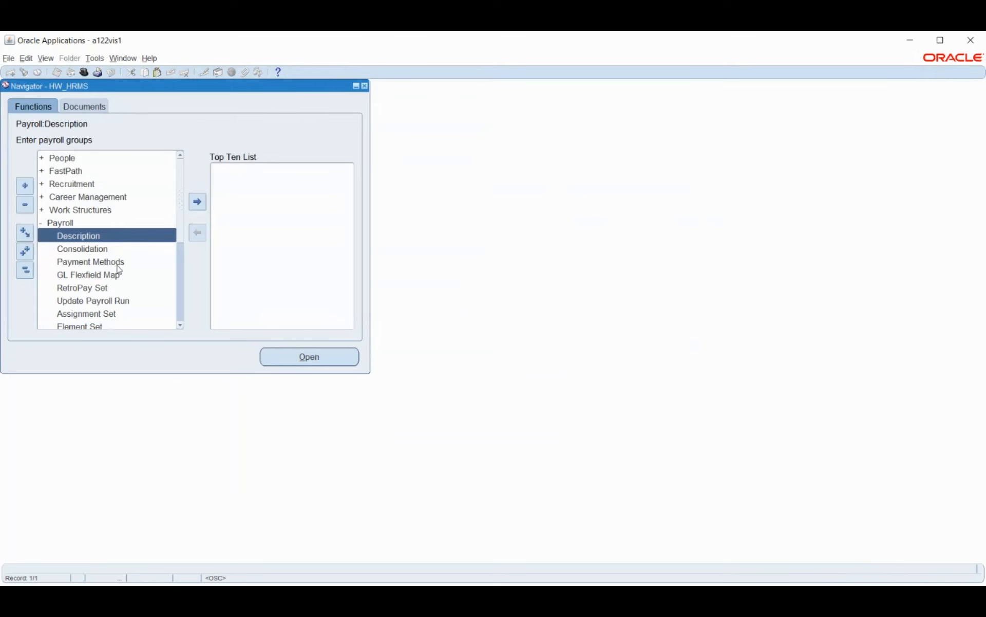
# Step: View the Consolidation Sets form and close it without entering anything
pyautogui.doubleClick(121, 262)
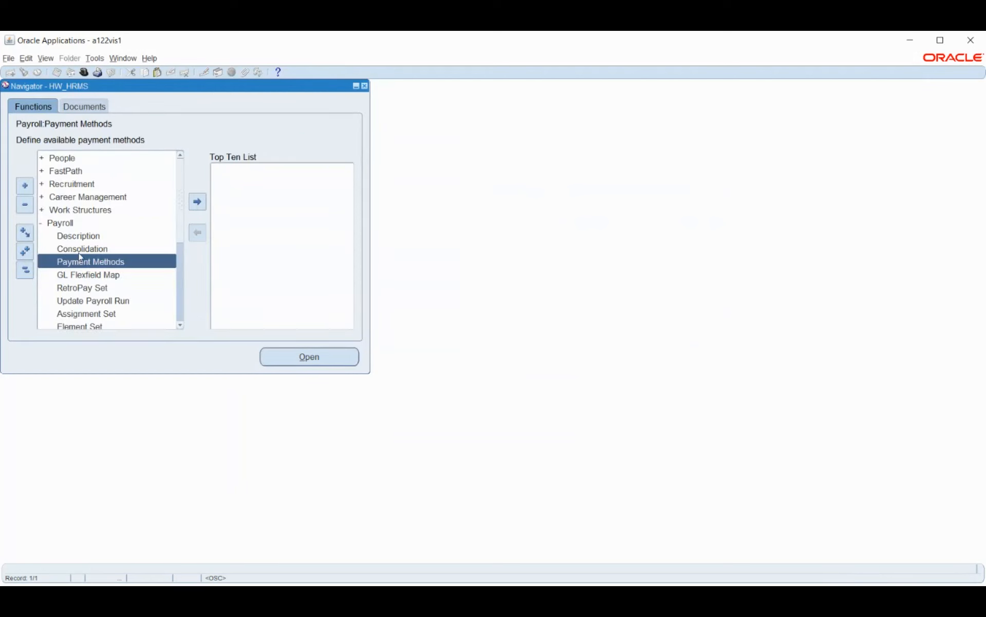
pyautogui.doubleClick(78, 250)
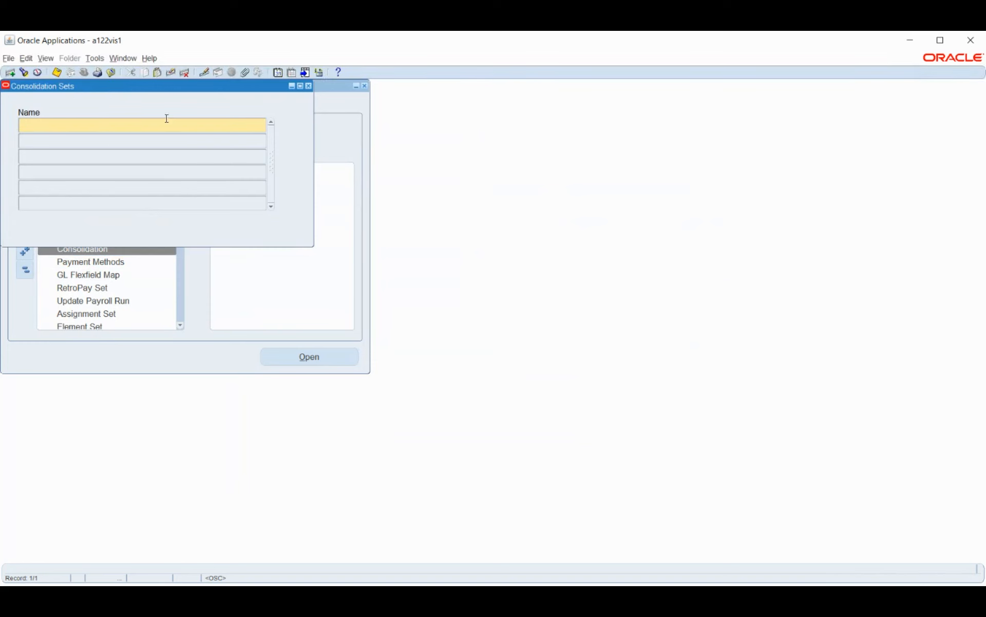
pyautogui.click(308, 86)
# Step: Start an organizational payment method named HW_CHECK with the Cheque payment type for India
pyautogui.click(83, 263)
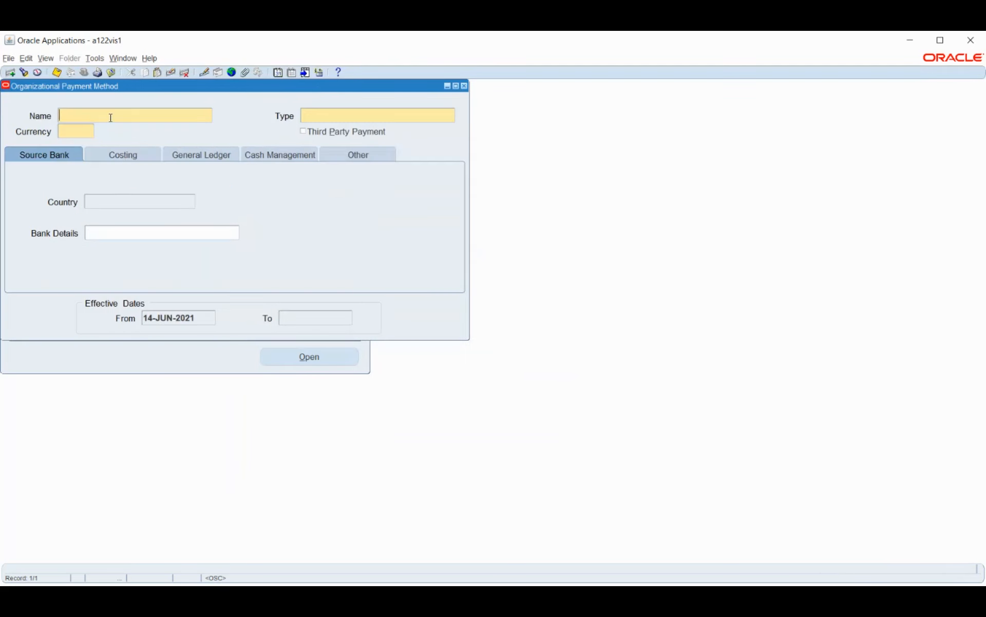
pyautogui.write('HW_CHECK')
pyautogui.press('Tab')
pyautogui.click(454, 118)
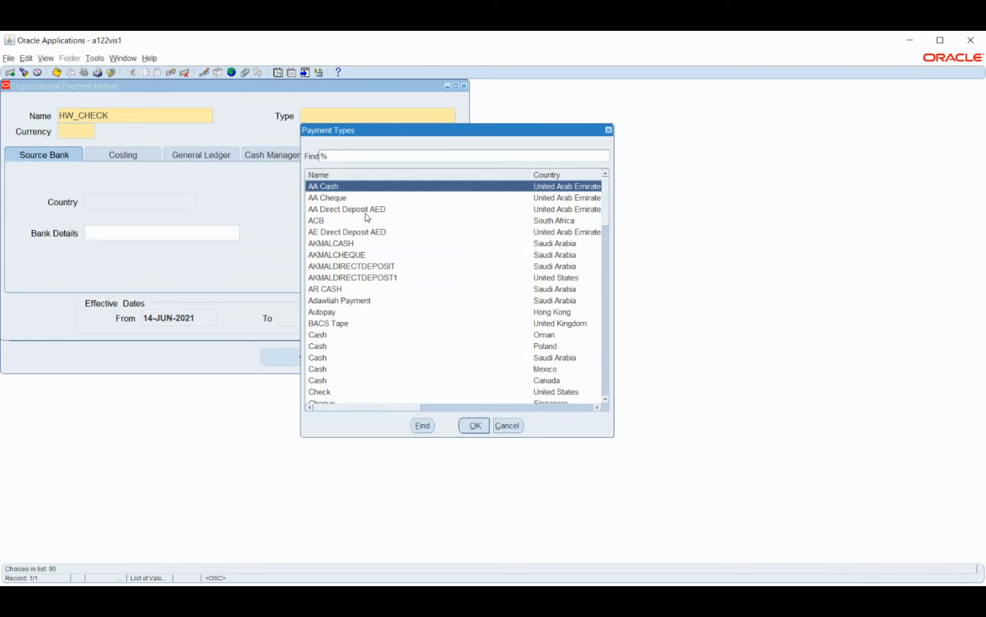
pyautogui.write('che')
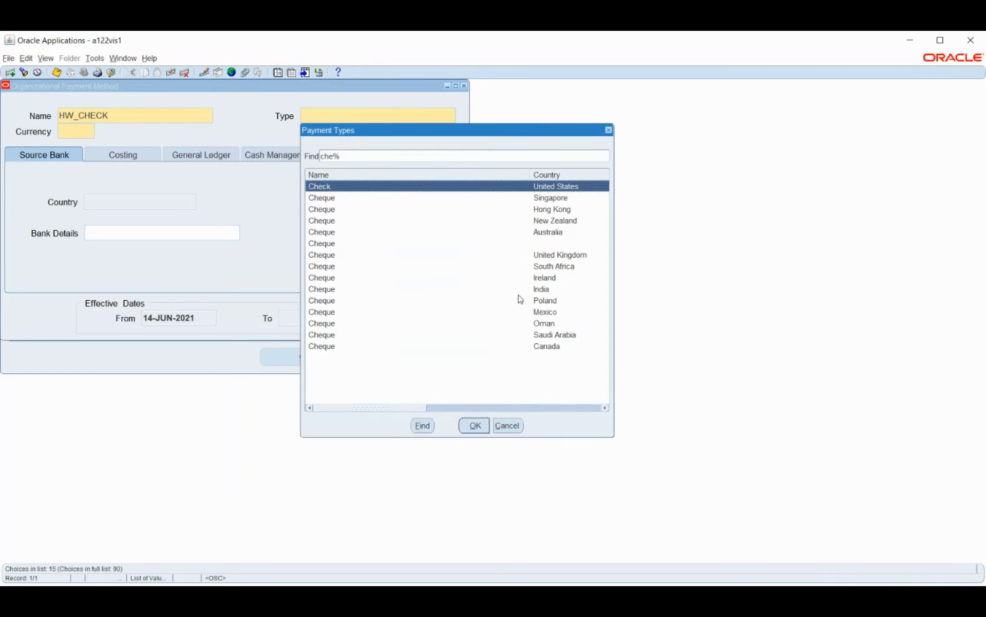
pyautogui.click(538, 290)
pyautogui.click(474, 426)
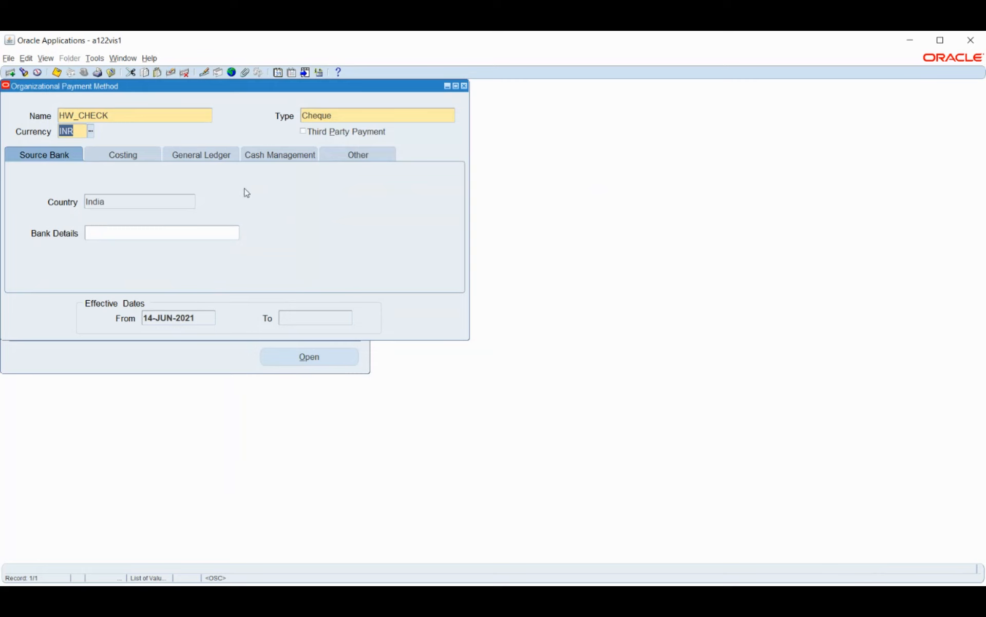
# Step: Enable Cost Payment, Cost Cleared Payment and Transfer to GL in the costing options of HW_CHECK
pyautogui.click(123, 155)
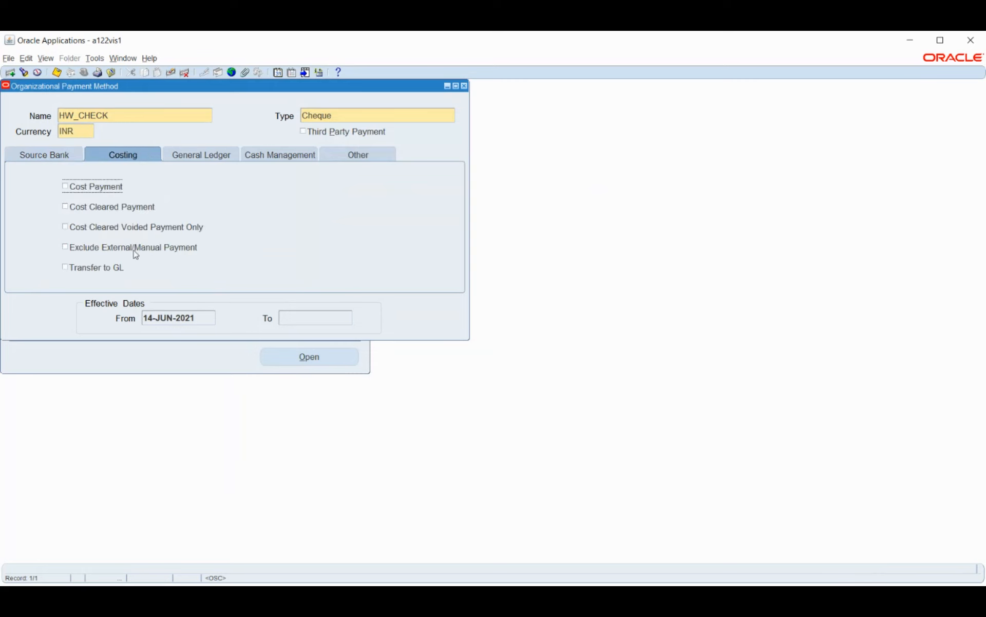
pyautogui.click(85, 187)
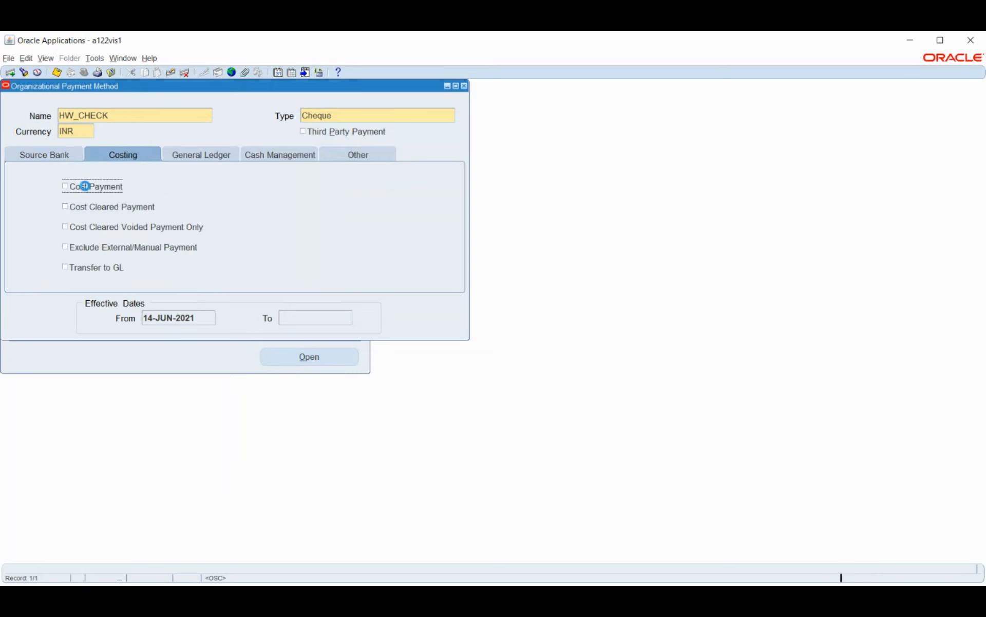
pyautogui.click(93, 214)
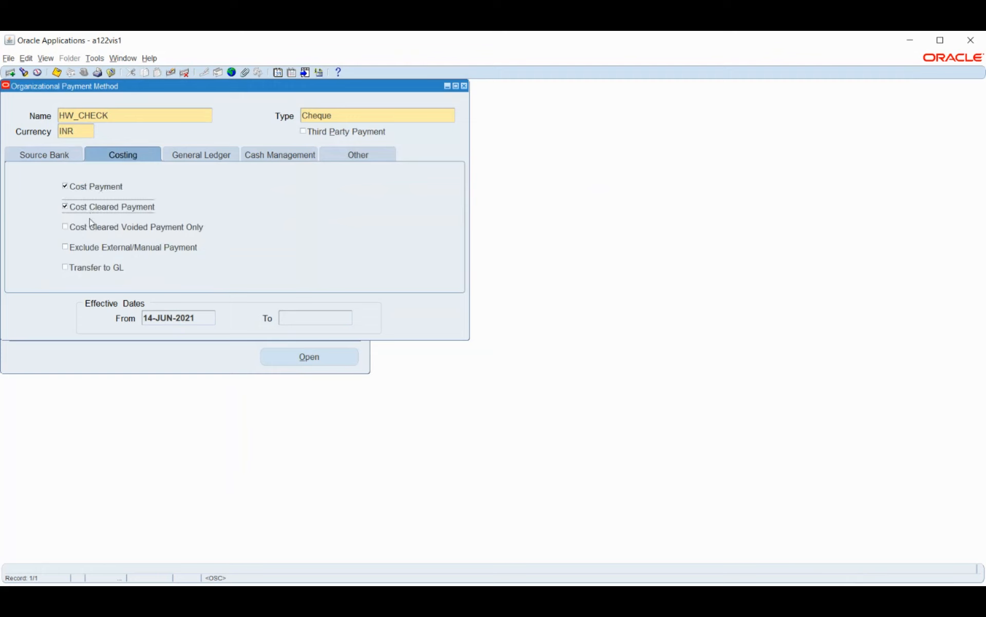
pyautogui.click(92, 229)
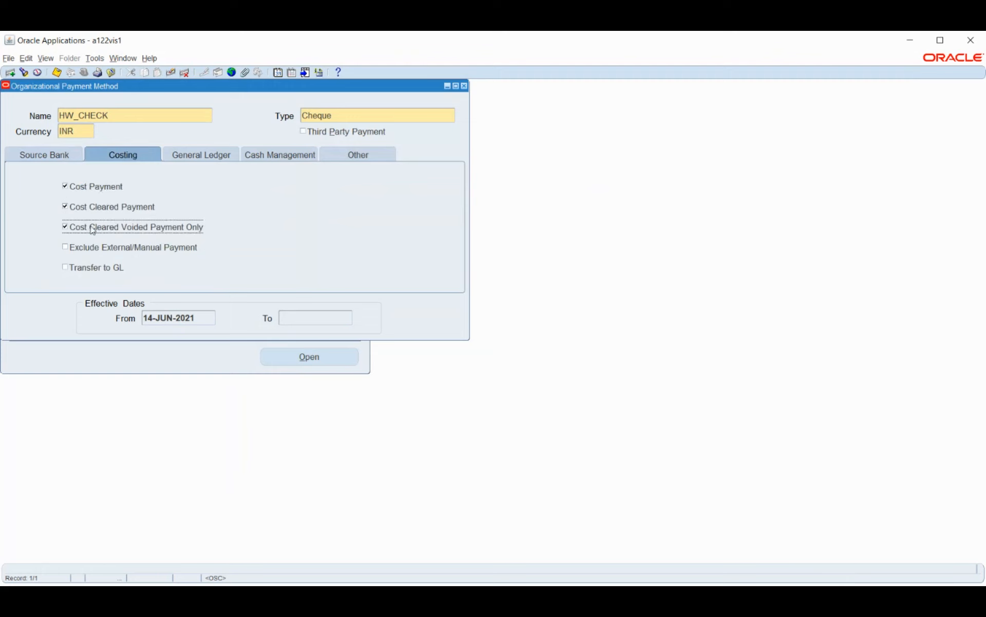
pyautogui.click(93, 230)
pyautogui.click(64, 268)
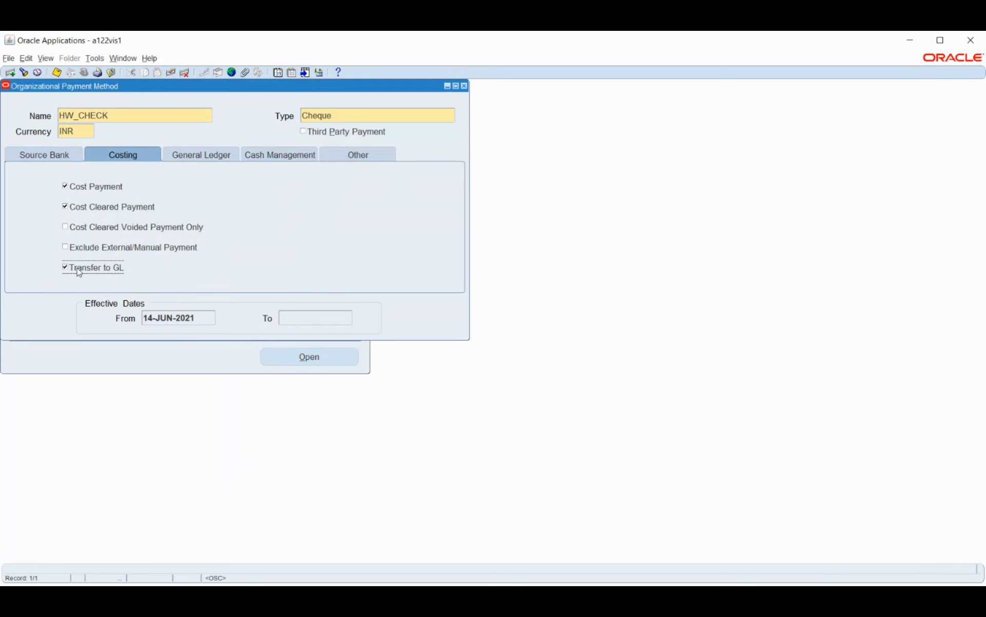
# Step: Choose ledger HW_PL for HW_CHECK and set company 100 and department 100 in the HW_COA account combination
pyautogui.click(198, 155)
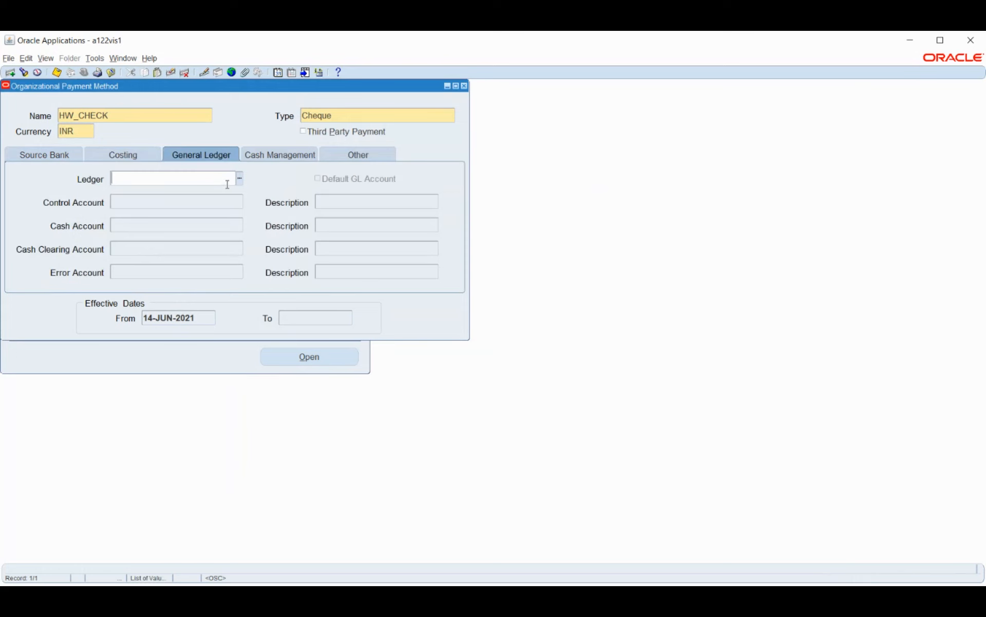
pyautogui.click(227, 184)
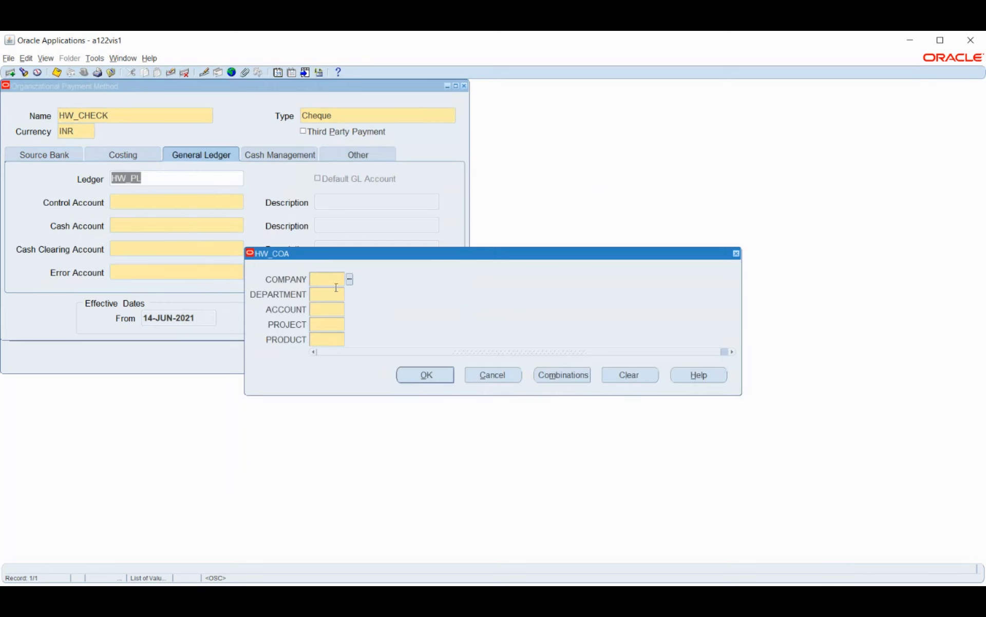
pyautogui.click(350, 279)
pyautogui.click(196, 326)
pyautogui.click(350, 294)
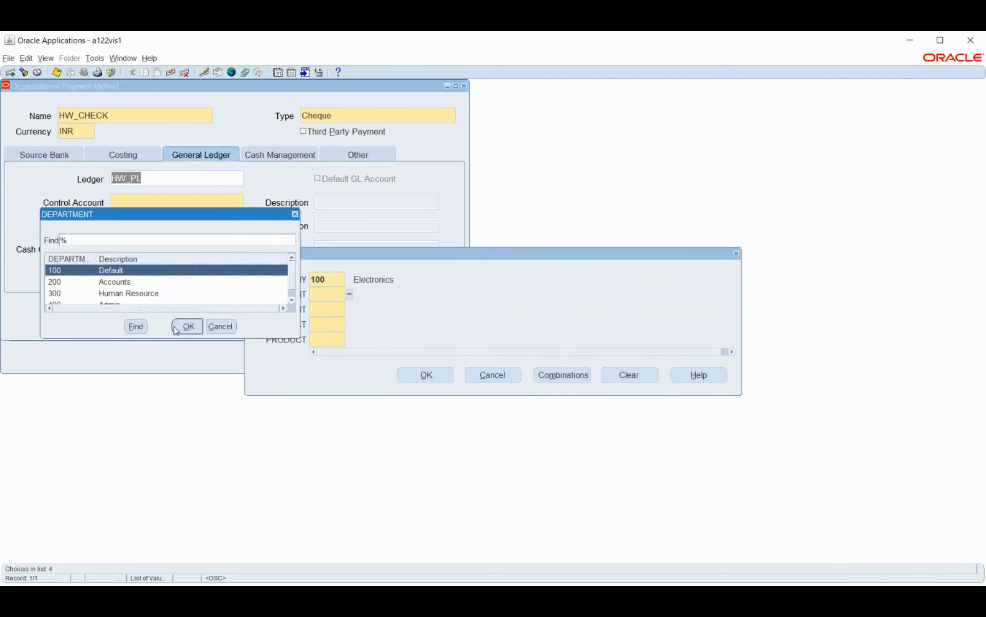
pyautogui.click(180, 328)
# Step: Search the ACCOUNT segment's value list for a payroll account, starting with %PAYR%
pyautogui.click(350, 309)
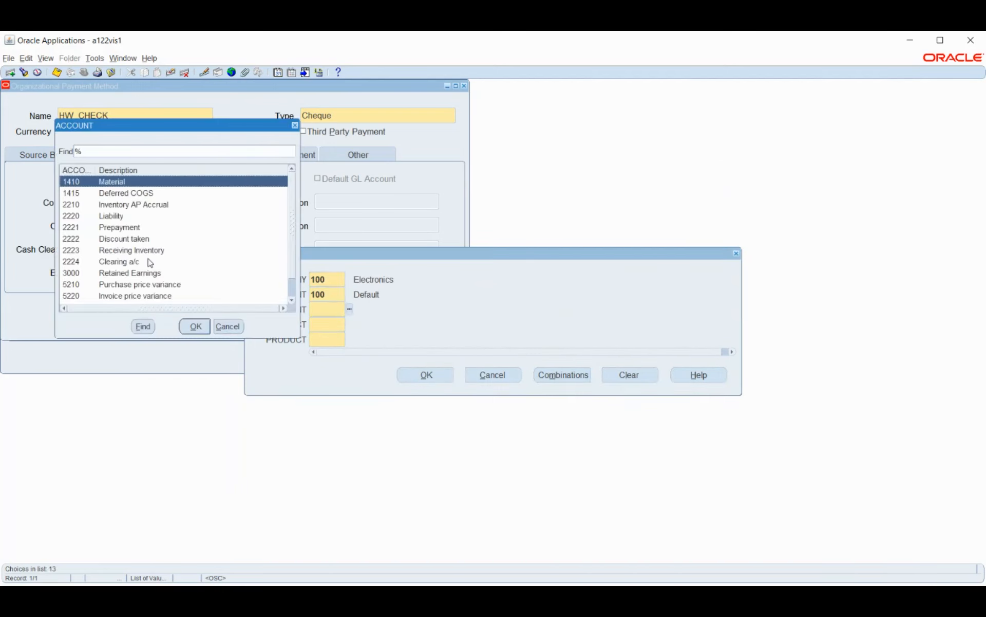
pyautogui.moveTo(146, 125); pyautogui.dragTo(379, 153)
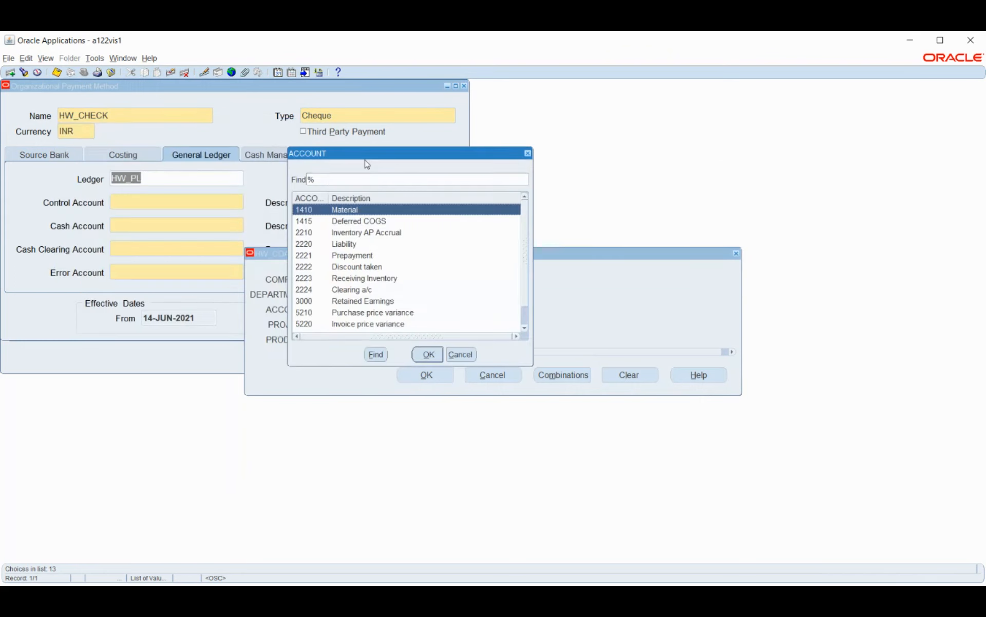
pyautogui.click(336, 183)
pyautogui.write('P')
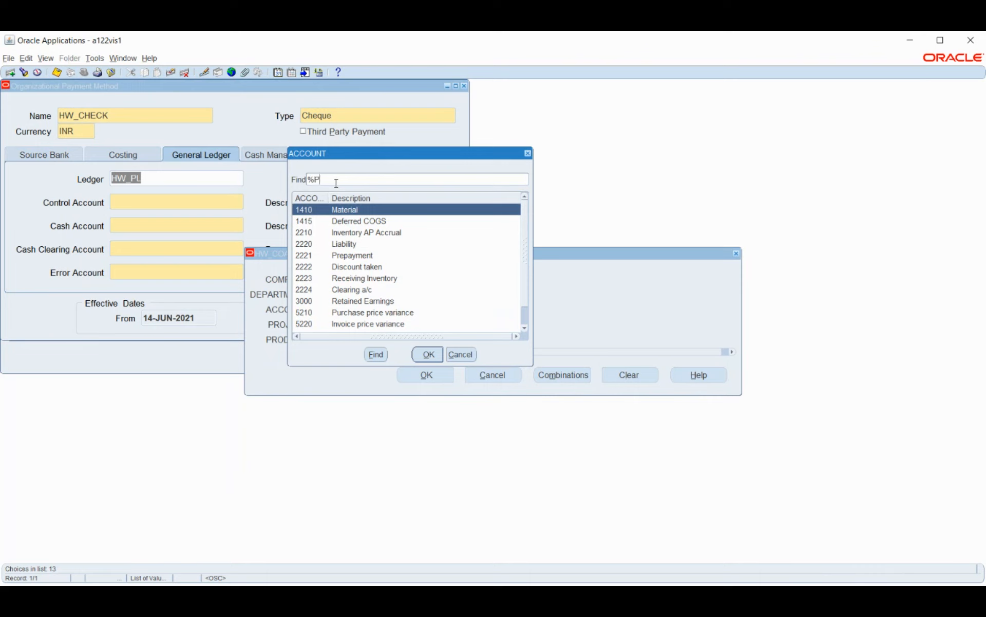
pyautogui.write('AYR%')
pyautogui.press('Return')
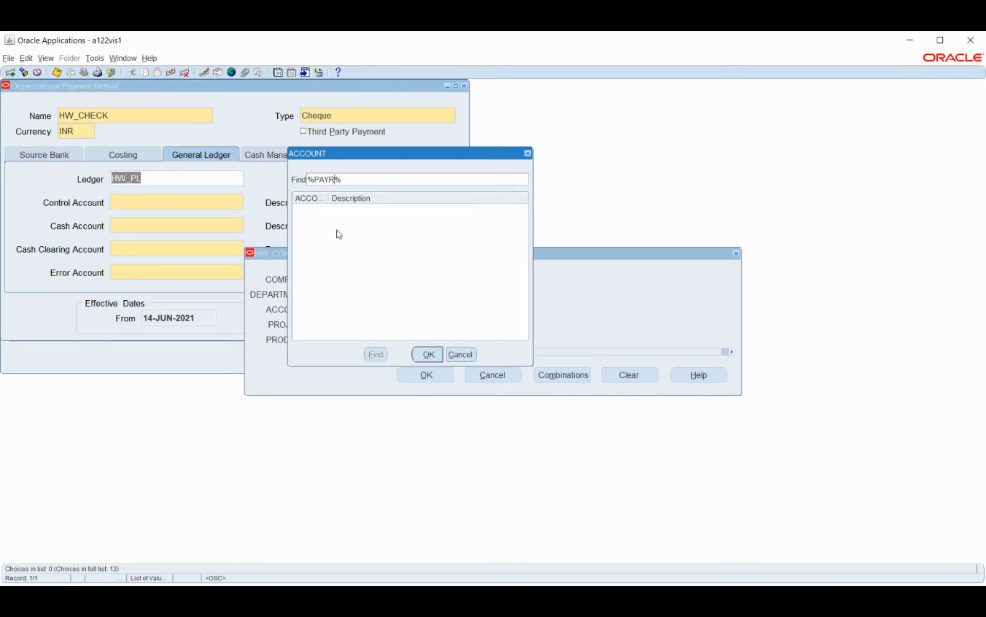
pyautogui.press('BackSpace')
pyautogui.press('BackSpace')
pyautogui.press('BackSpace')
pyautogui.press('BackSpace')
pyautogui.press('Return')
# Step: Search the account list for salary and expense accounts using SAL and EXP, and pick account 7530
pyautogui.moveTo(336, 180); pyautogui.dragTo(317, 181)
pyautogui.write('SALR')
pyautogui.press('BackSpace')
pyautogui.write('A')
pyautogui.moveTo(335, 180); pyautogui.dragTo(313, 182)
pyautogui.write('SA')
pyautogui.doubleClick(320, 181)
pyautogui.write('EXP')
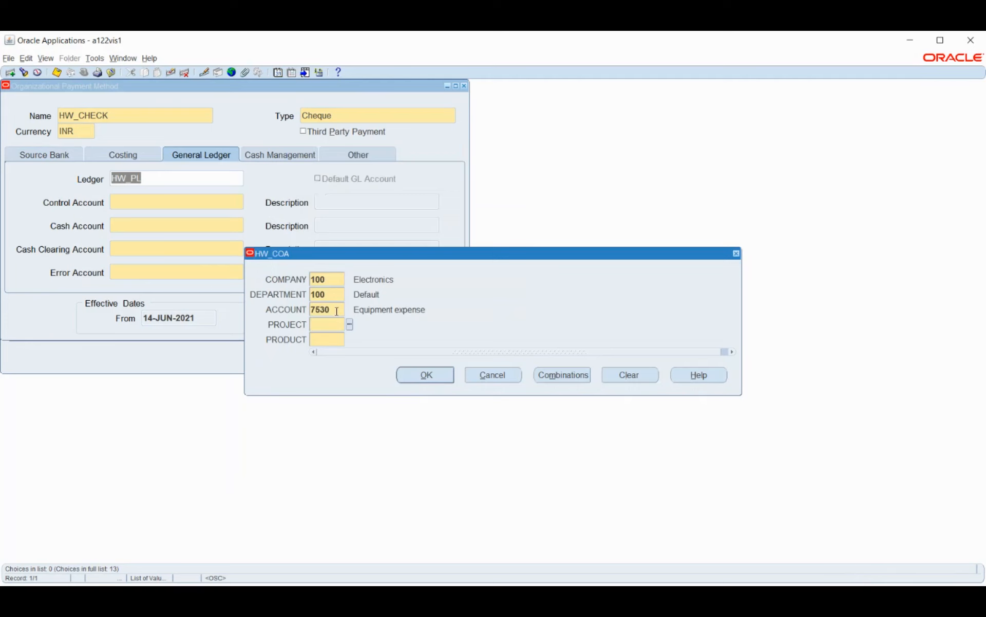
# Step: Look through the full account list again, then clear account 7530 from the HW_COA combination
pyautogui.click(337, 311)
pyautogui.click(350, 310)
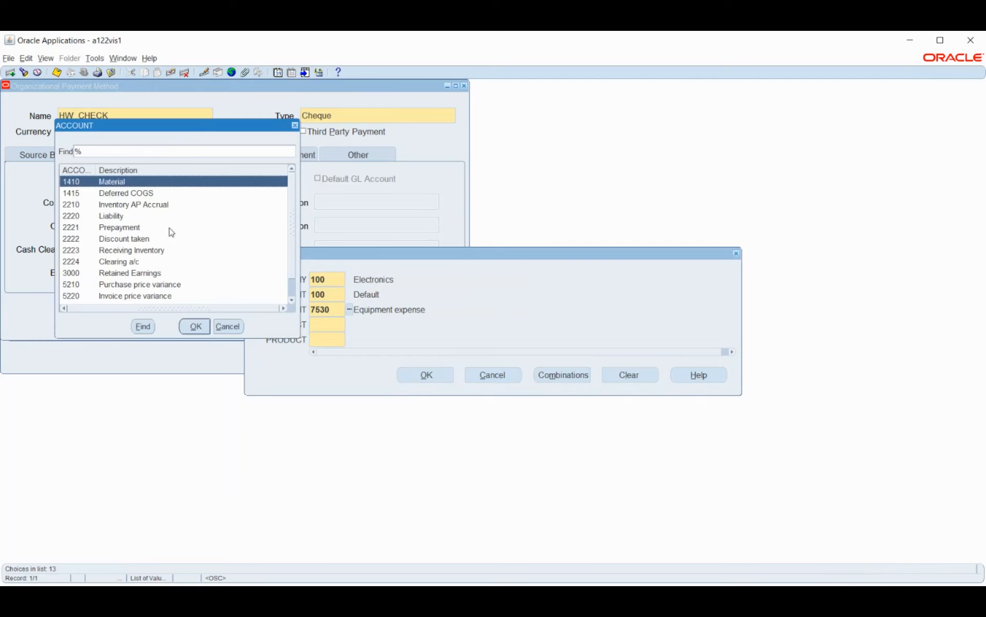
pyautogui.scroll(-1, 166, 228)
pyautogui.click(229, 326)
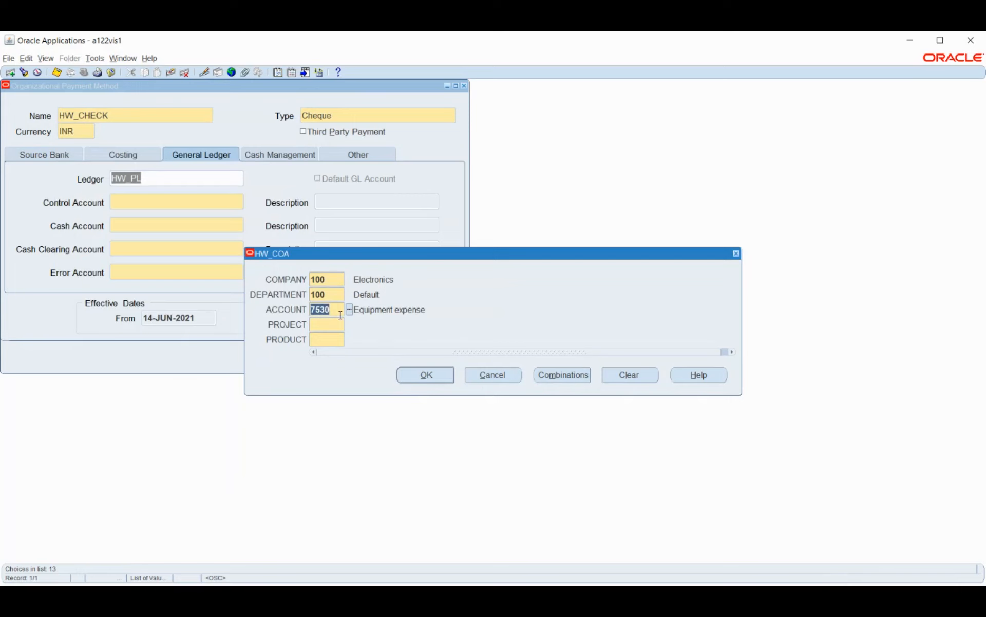
pyautogui.press('BackSpace')
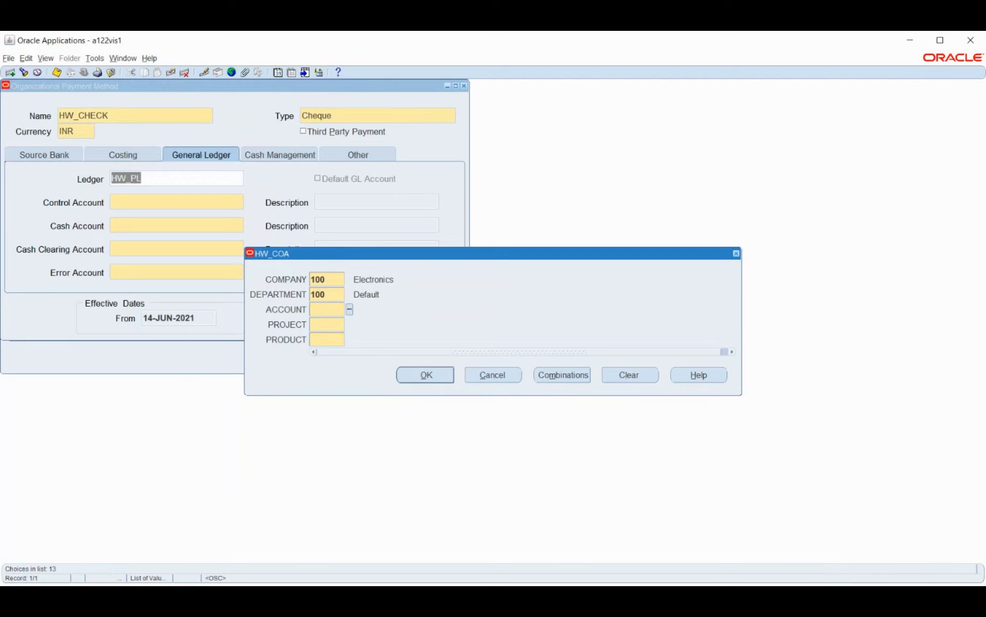
# Step: Cancel the HW_COA account combination and close the HW_CHECK payment method without saving
pyautogui.hotkey('alt', 'Tab')
pyautogui.click(492, 375)
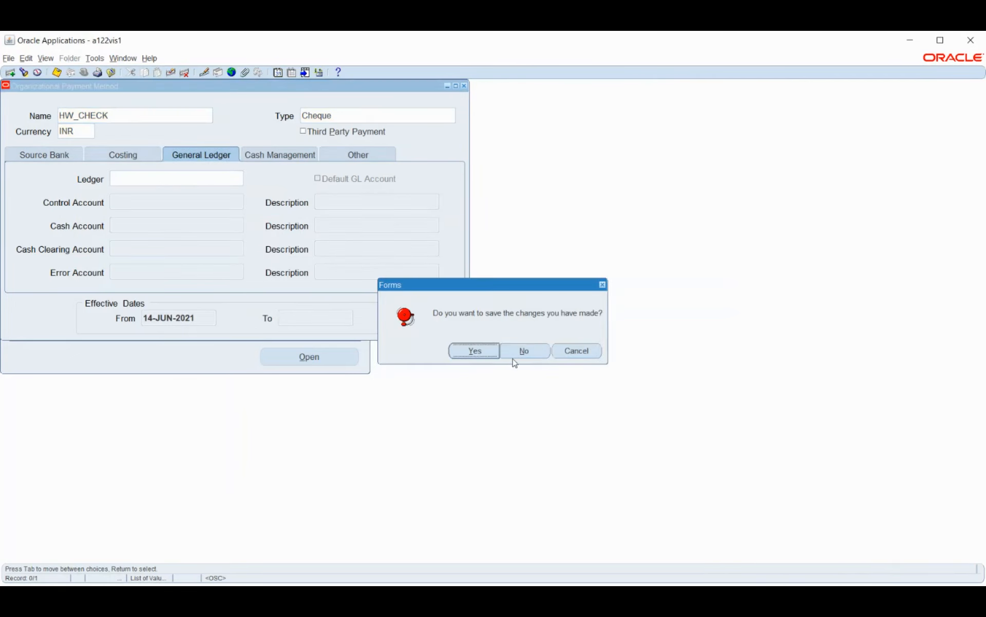
pyautogui.click(516, 350)
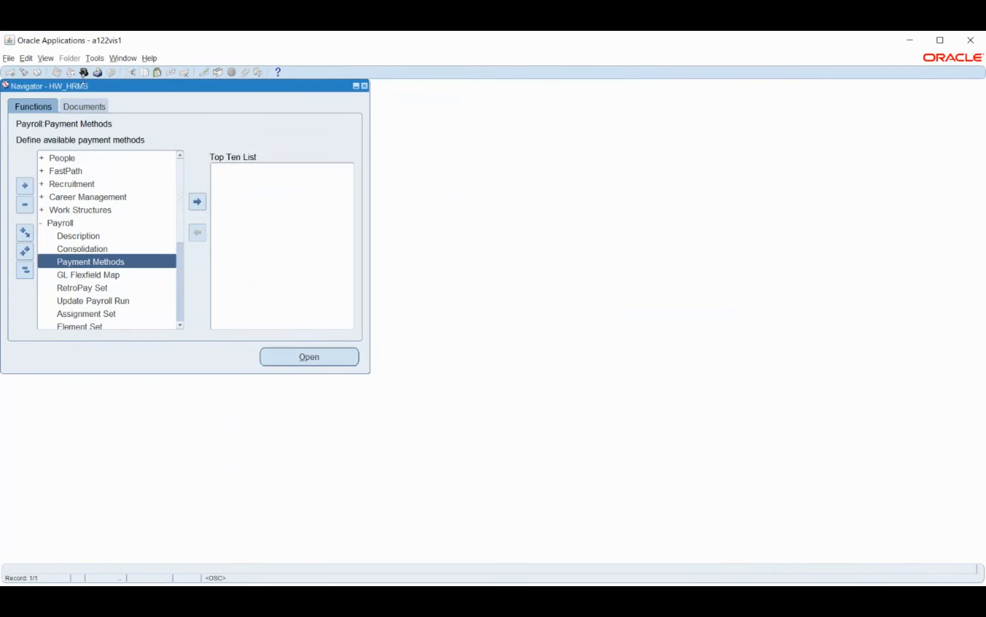
# Step: Switch the responsibility to General Ledger, Vision Operations (USA)
pyautogui.click(83, 72)
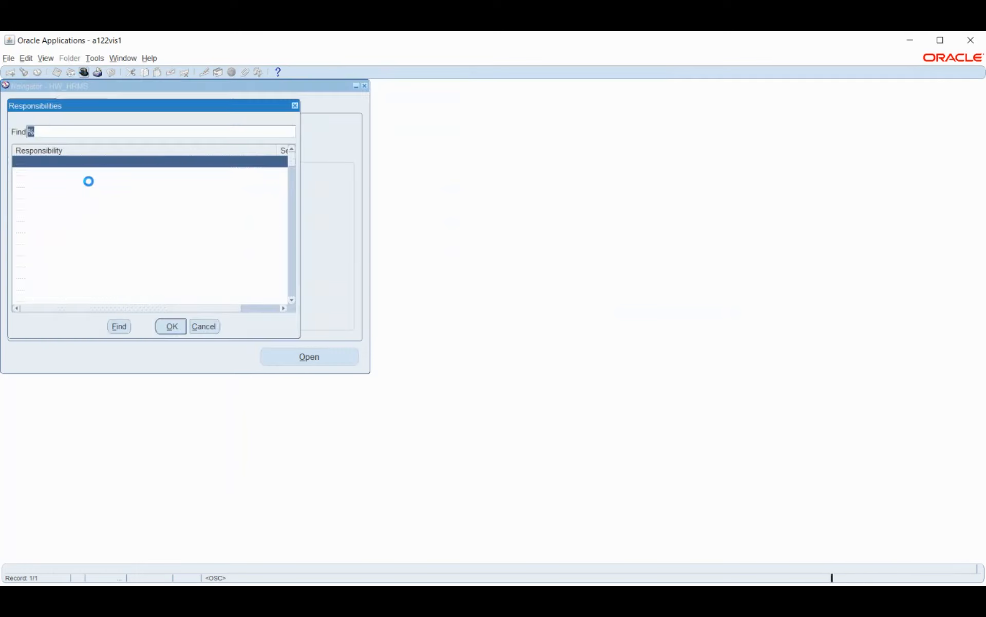
pyautogui.write('h')
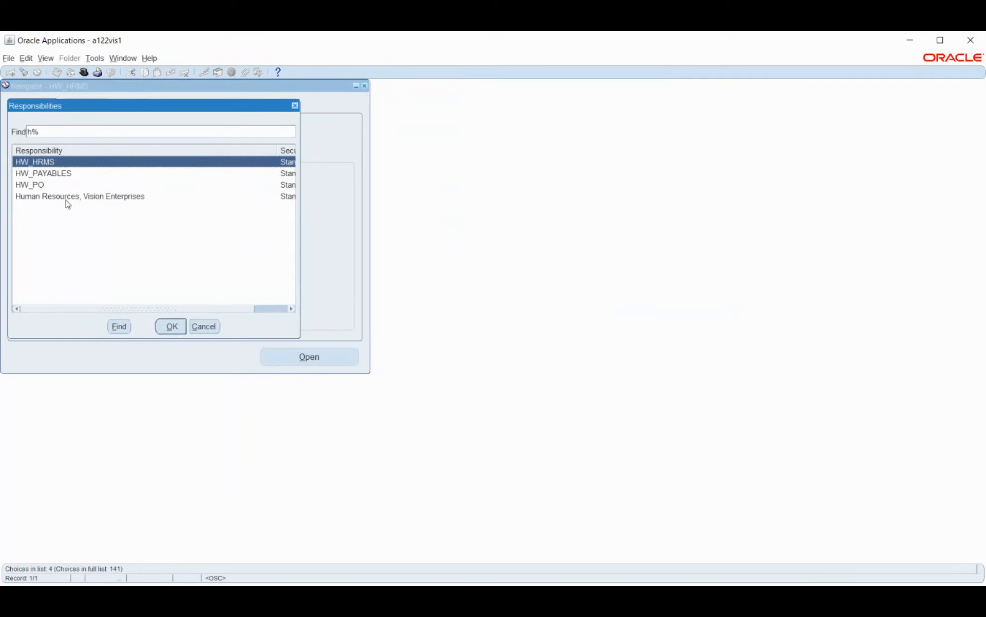
pyautogui.press('BackSpace')
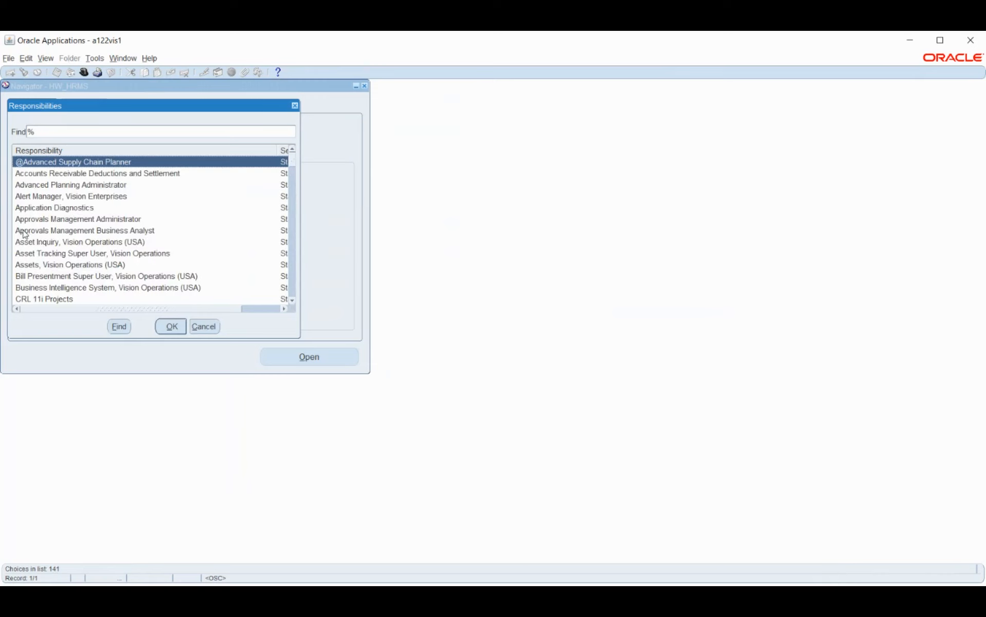
pyautogui.write('g')
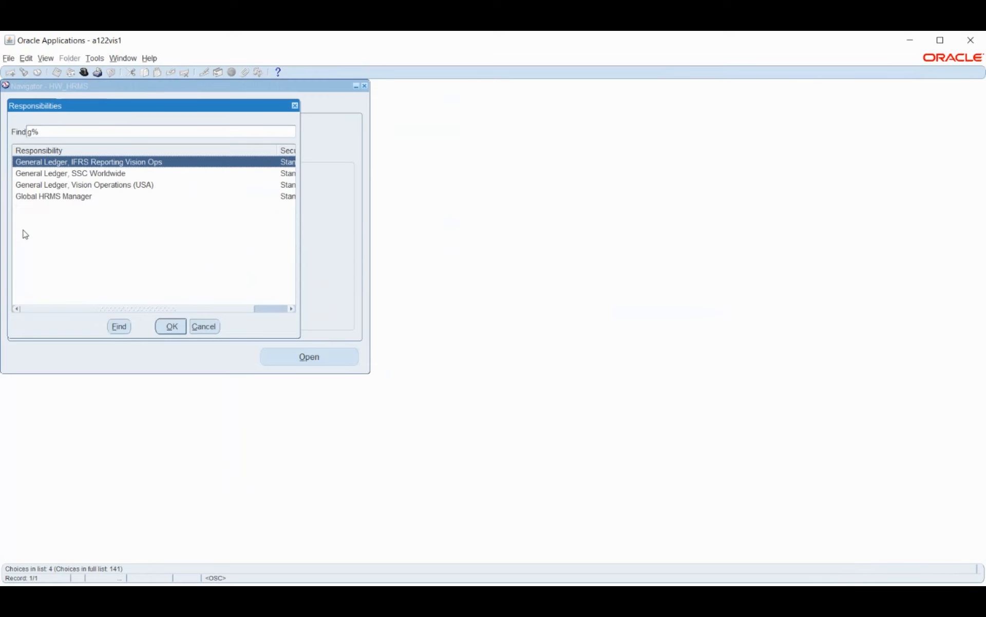
pyautogui.press('Down')
pyautogui.press('Down')
pyautogui.press('Return')
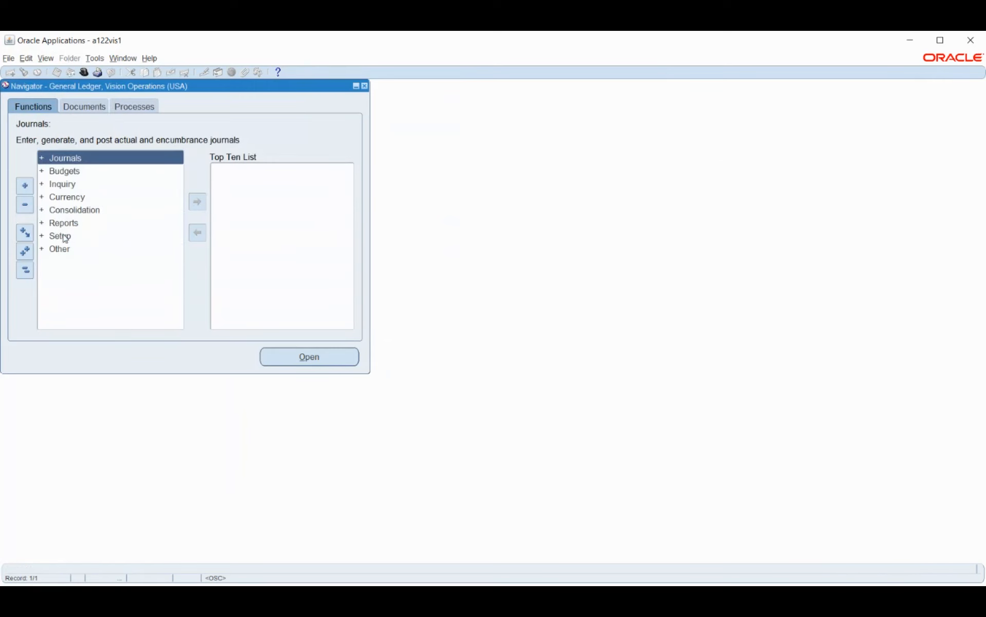
# Step: Open the key flexfield values form from the General Ledger financials setup
pyautogui.click(65, 237)
pyautogui.doubleClick(75, 248)
pyautogui.doubleClick(89, 265)
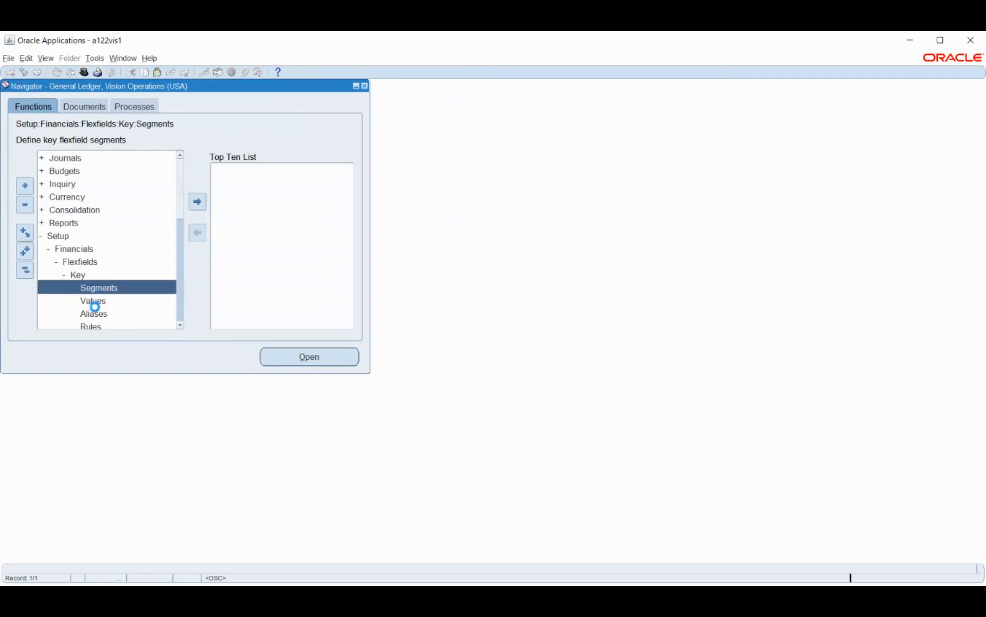
pyautogui.click(97, 306)
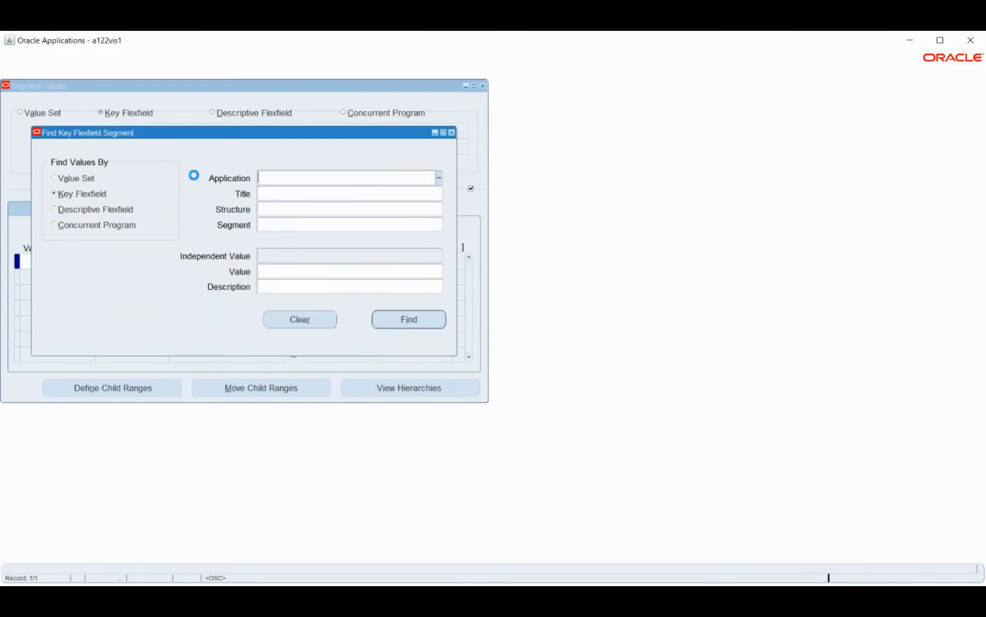
# Step: Find the ACCOUNT segment values of the General Ledger Accounting Flexfield for structure HW_COA
pyautogui.write('HU')
pyautogui.press('BackSpace')
pyautogui.press('BackSpace')
pyautogui.write('GENE')
pyautogui.press('Tab')
pyautogui.write('ACC')
pyautogui.press('Tab')
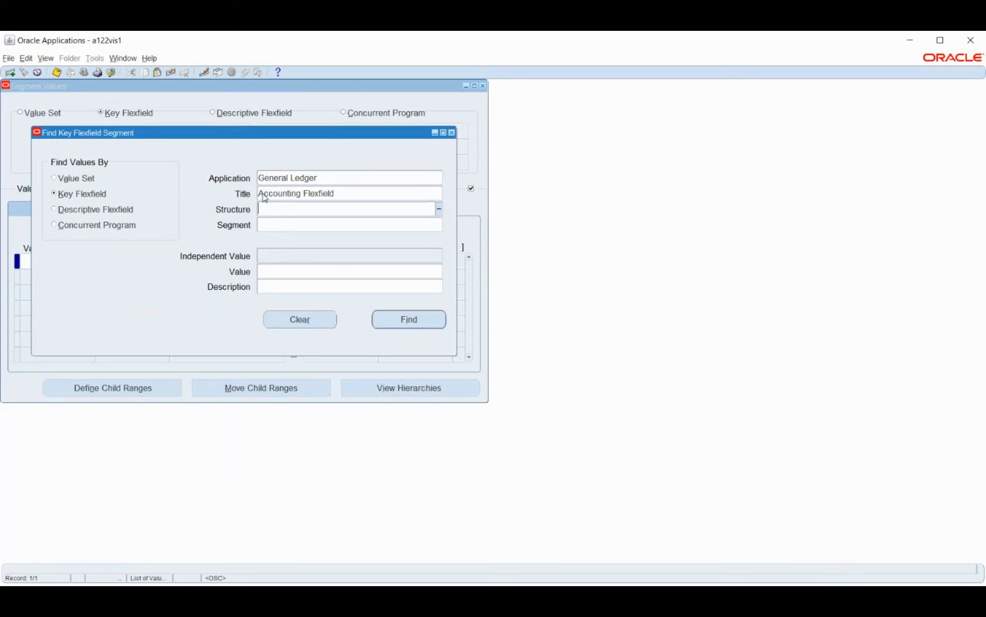
pyautogui.write('HW')
pyautogui.press('Tab')
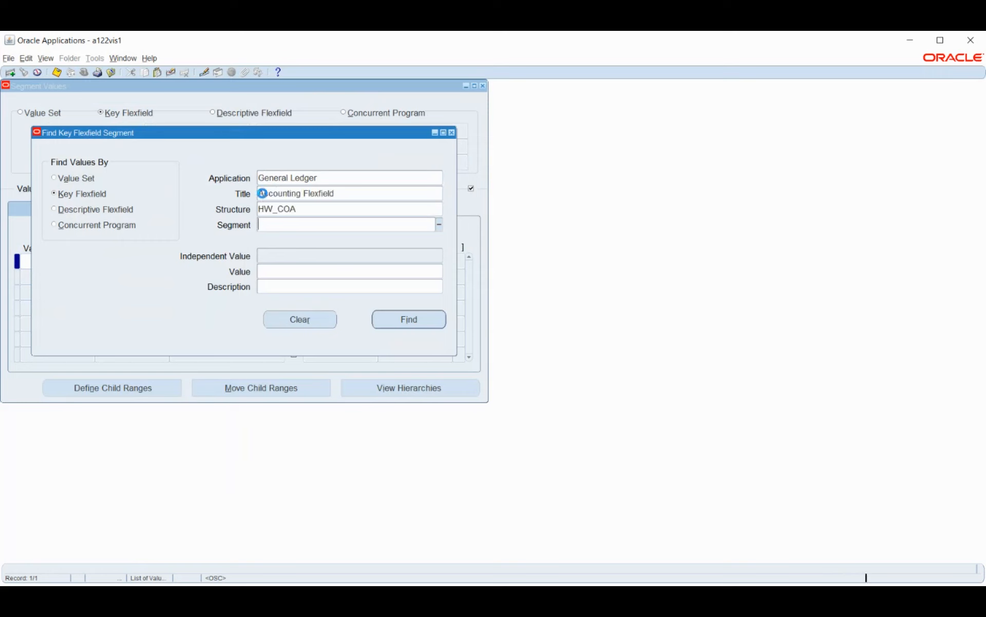
pyautogui.write('ACC')
pyautogui.press('Tab')
pyautogui.press('Return')
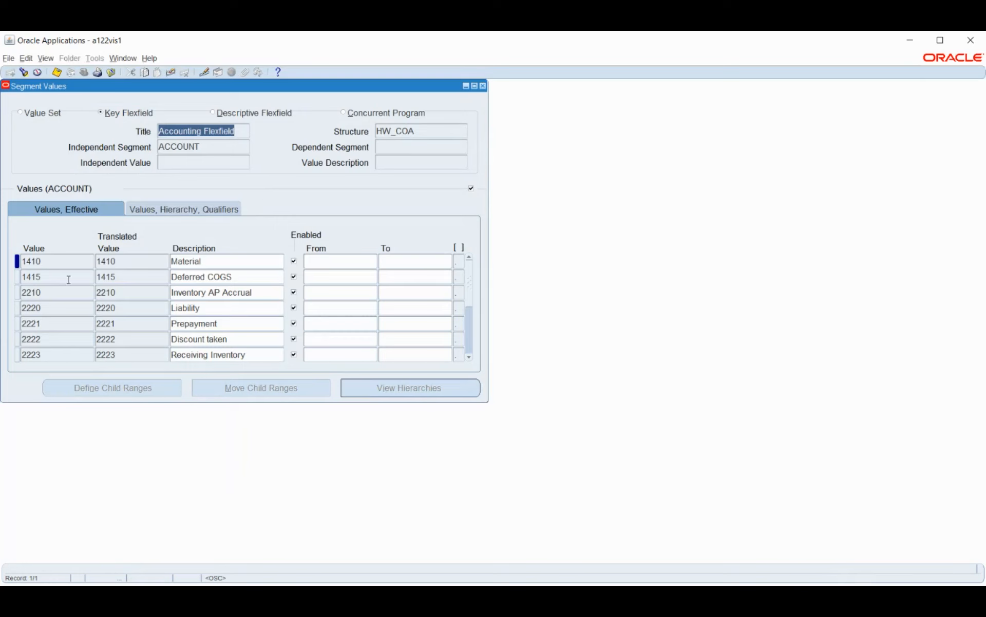
# Step: Insert a new ACCOUNT value 2225 after the Clearing a/c value 2224
pyautogui.scroll(-3, 66, 291)
pyautogui.scroll(-6, 65, 291)
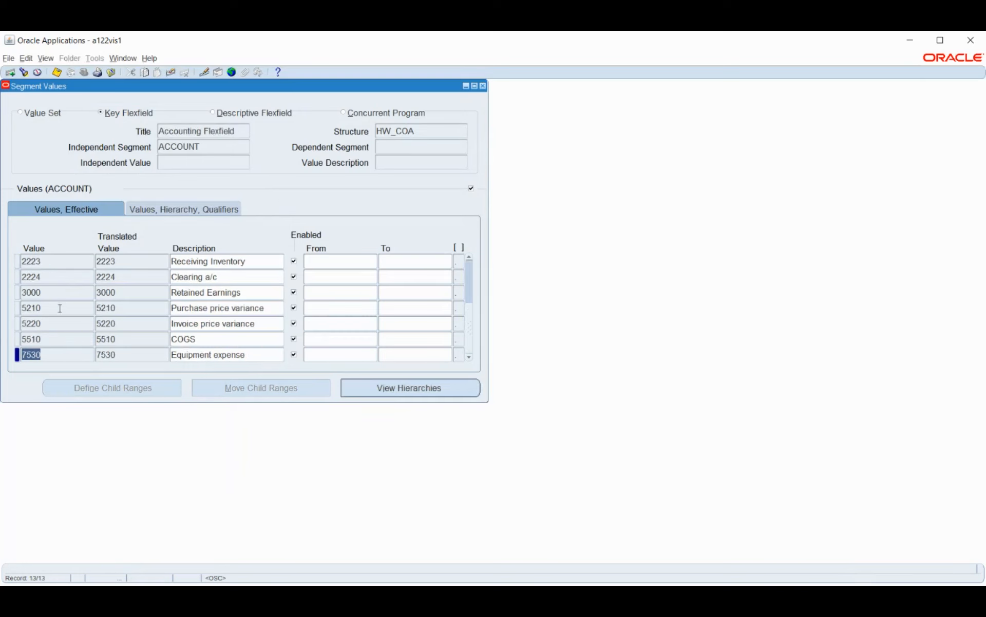
pyautogui.click(64, 277)
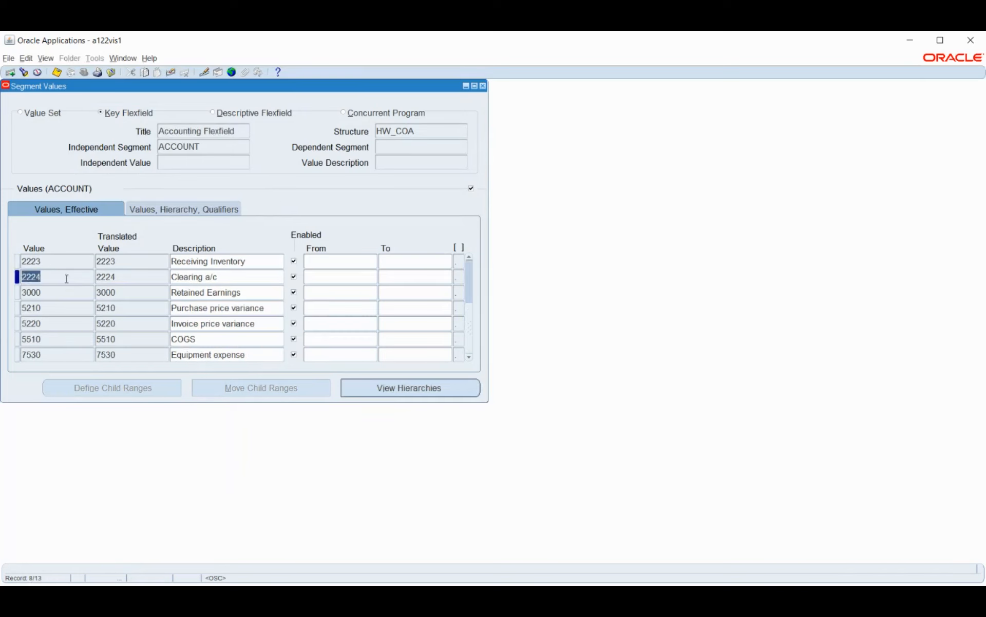
pyautogui.hotkey('ctrl', 'Down')
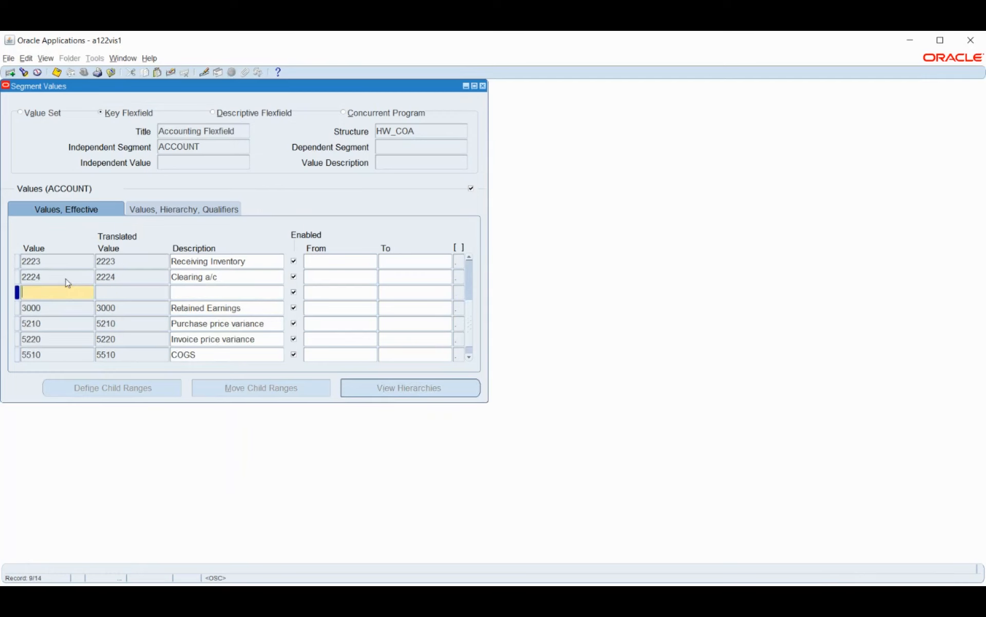
pyautogui.write('2225')
pyautogui.press('Tab')
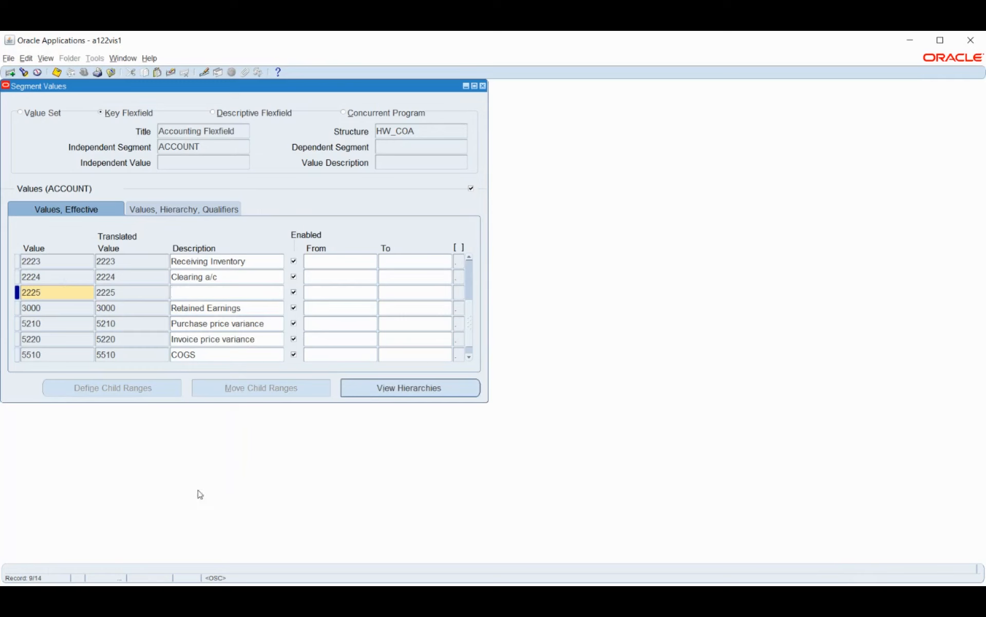
# Step: Describe account value 2225 as "Payroll control account"
pyautogui.hotkey('alt', 'Tab')
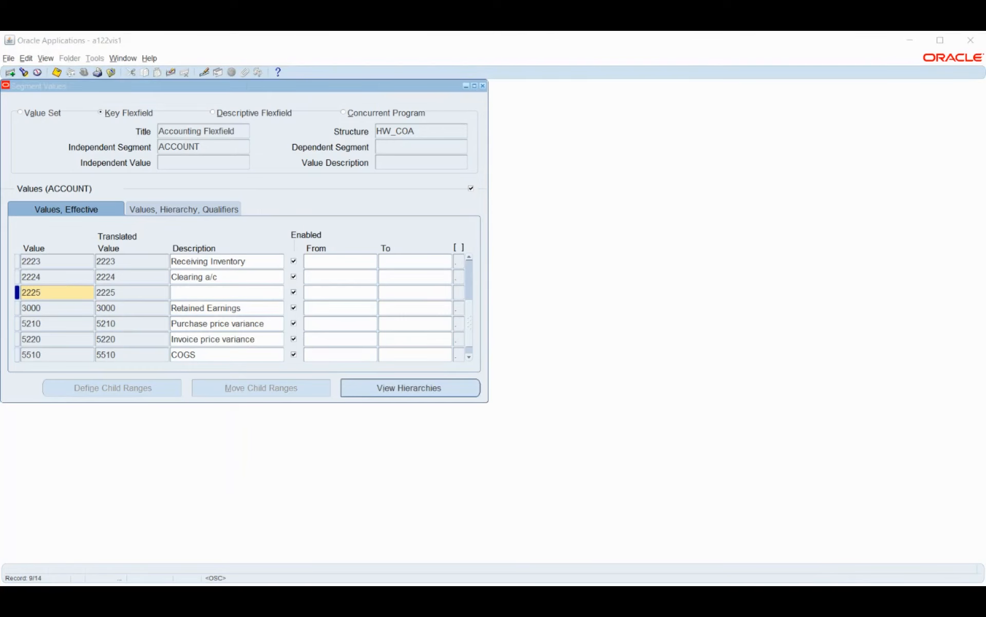
pyautogui.click(221, 417)
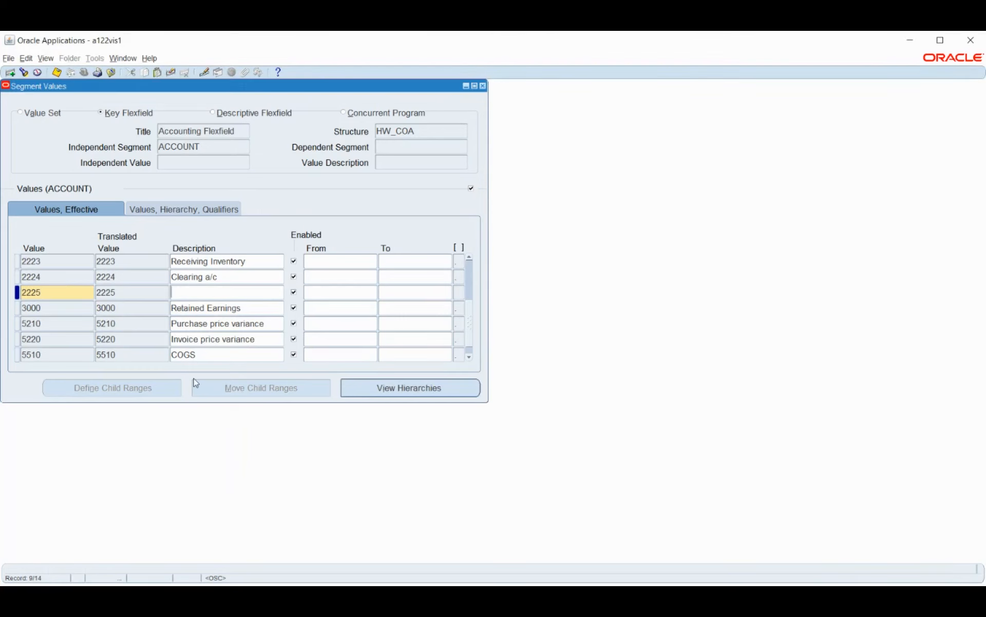
pyautogui.write('Payroll control account')
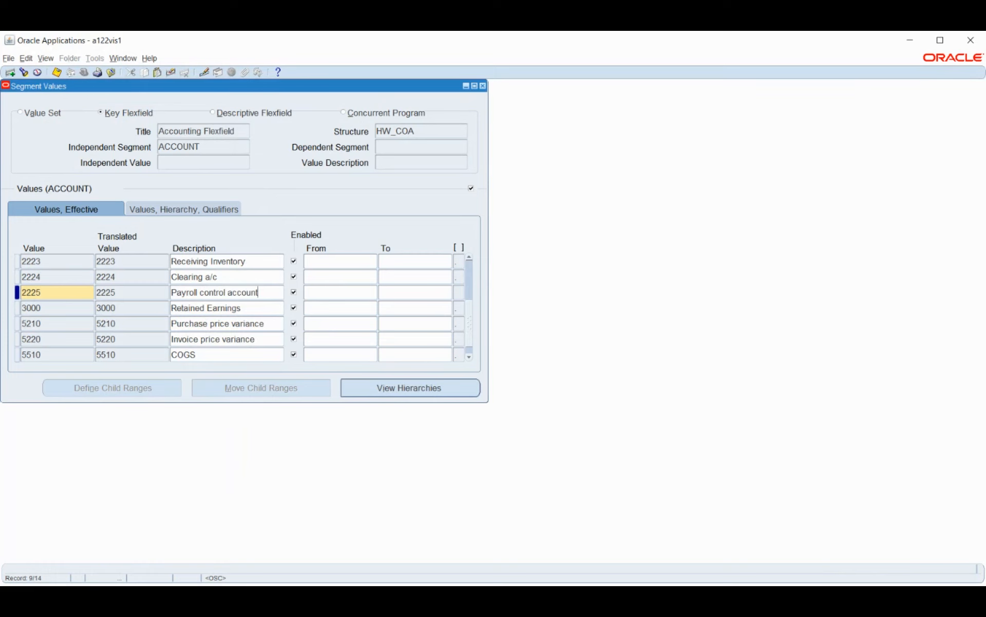
# Step: Assign account 2225 the qualifiers Allow Budgeting Yes, Allow Posting Yes, Account Type Asset, Third Party Control Account No and Reconcile No
pyautogui.click(355, 591)
pyautogui.click(196, 212)
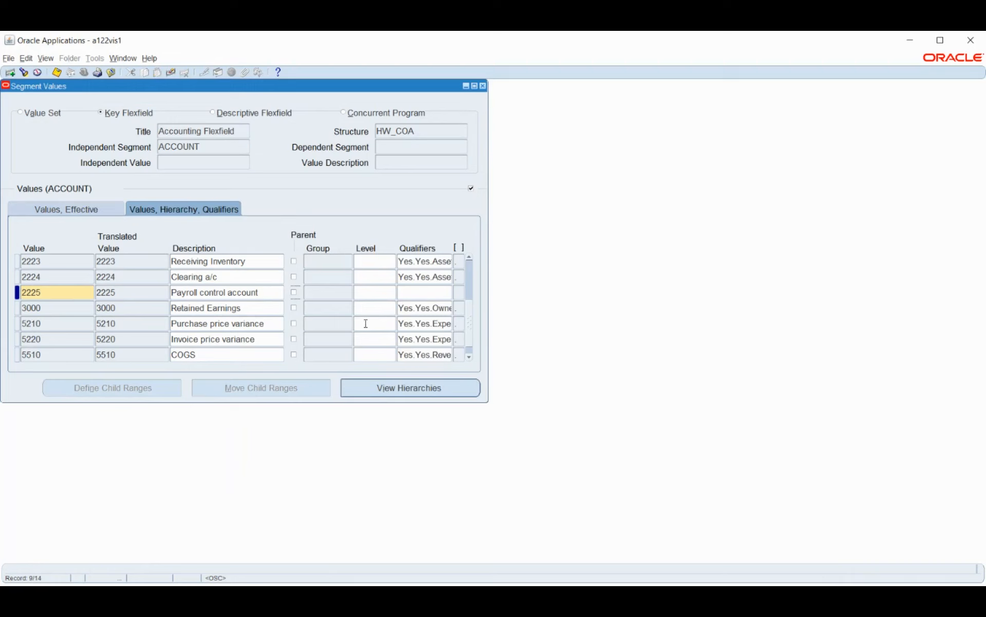
pyautogui.click(417, 291)
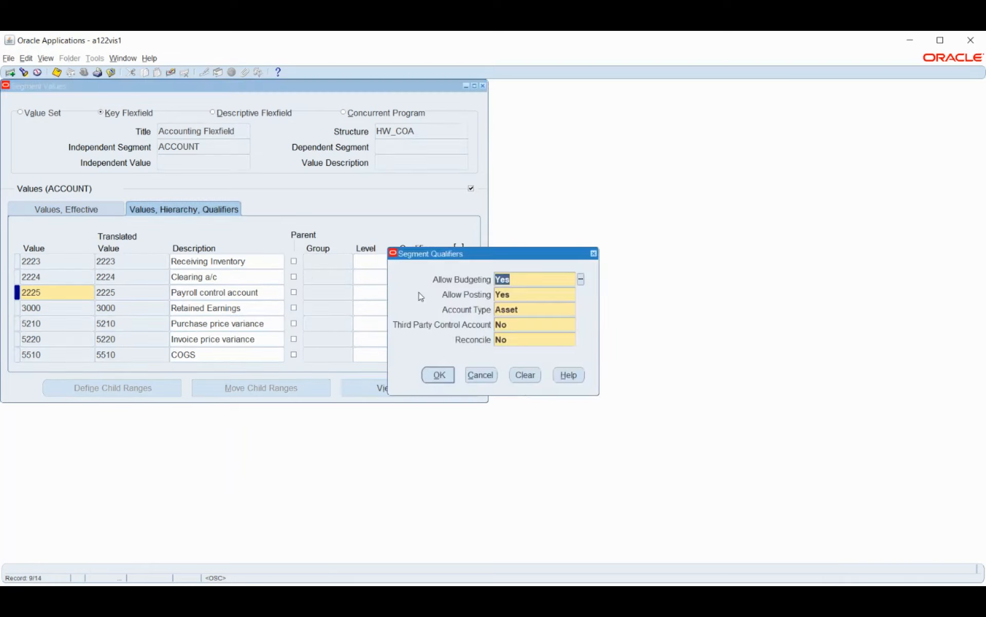
pyautogui.click(438, 374)
pyautogui.click(466, 347)
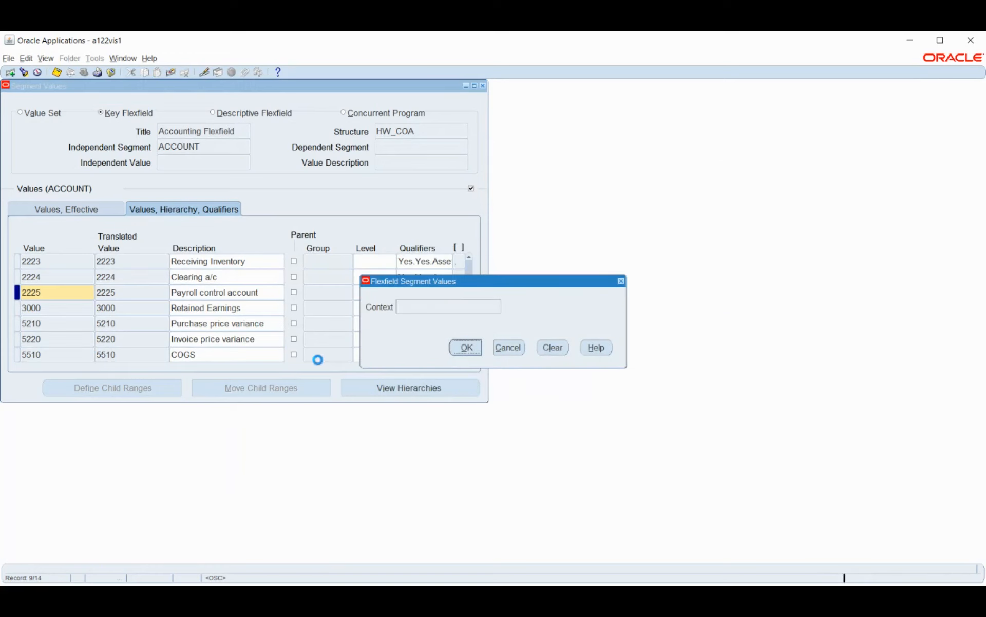
# Step: Add account value 2226 with the description "Cash" after the Payroll control account
pyautogui.click(74, 307)
pyautogui.click(63, 293)
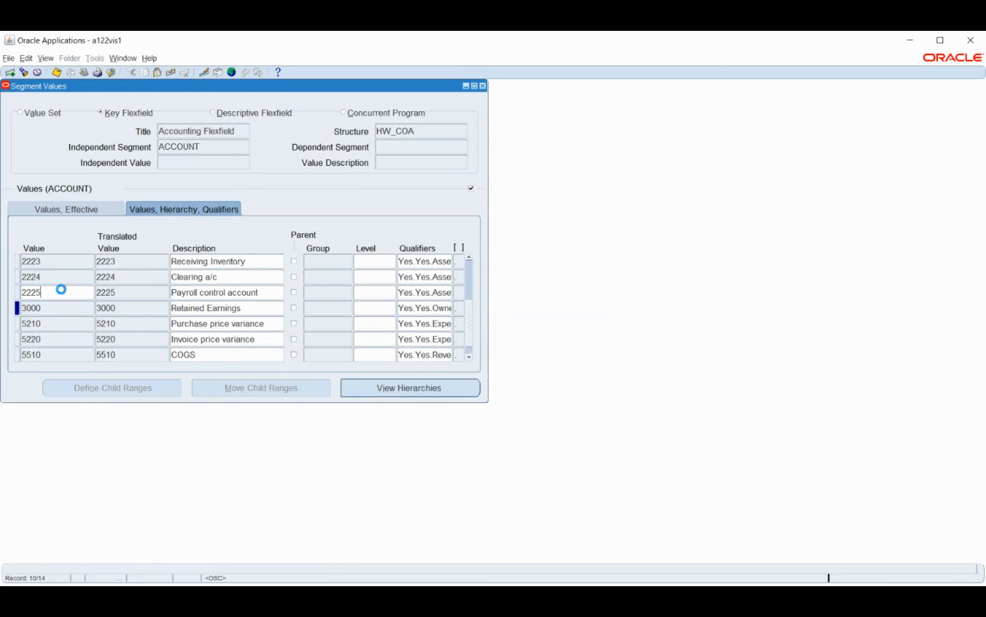
pyautogui.hotkey('ctrl', 'Down')
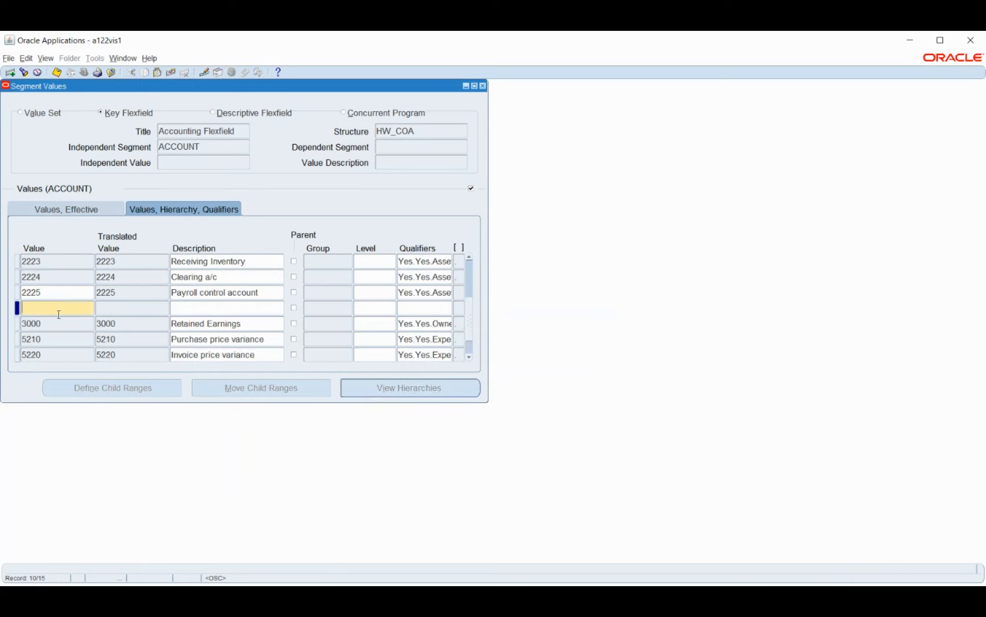
pyautogui.write('2226')
pyautogui.press('Tab')
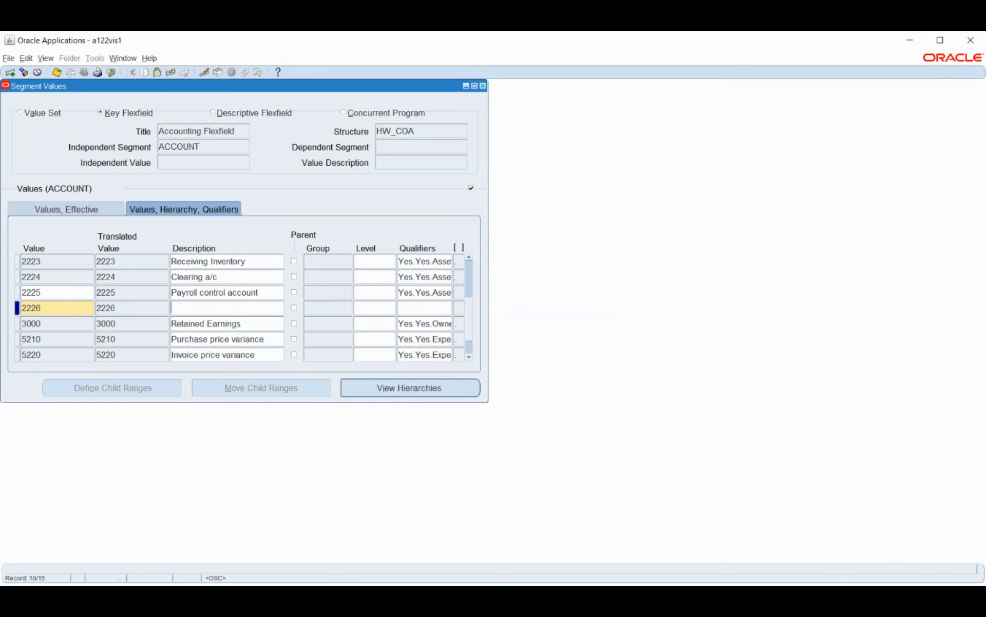
pyautogui.hotkey('alt', 'Tab')
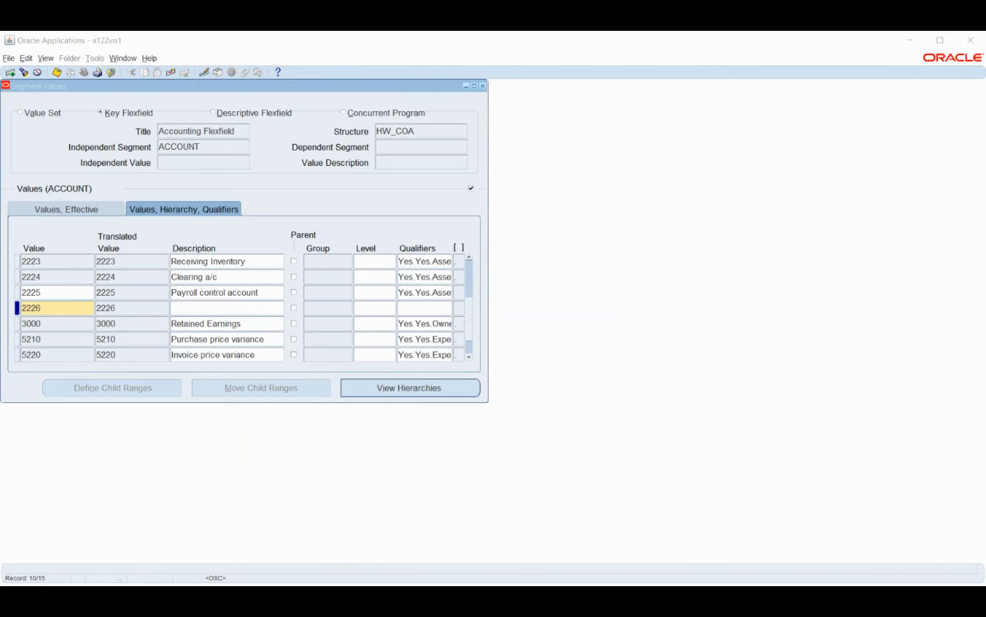
pyautogui.click(486, 506)
pyautogui.write('Cash')
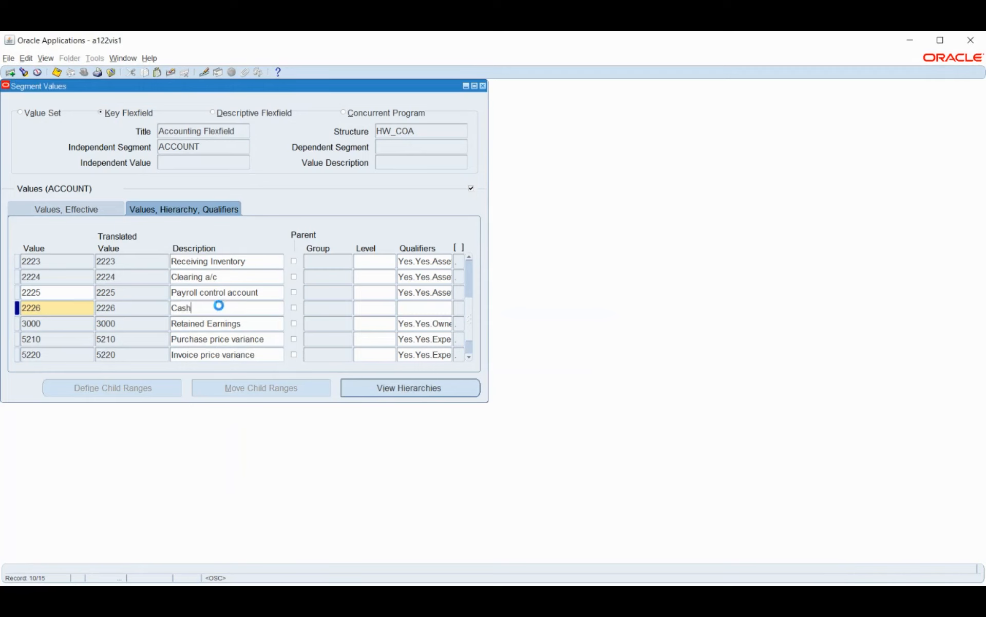
# Step: Assign the Cash account 2226 the qualifiers budgeting Yes, posting Yes, Account Type Asset, third party control No and reconcile No
pyautogui.press('Tab')
pyautogui.click(142, 211)
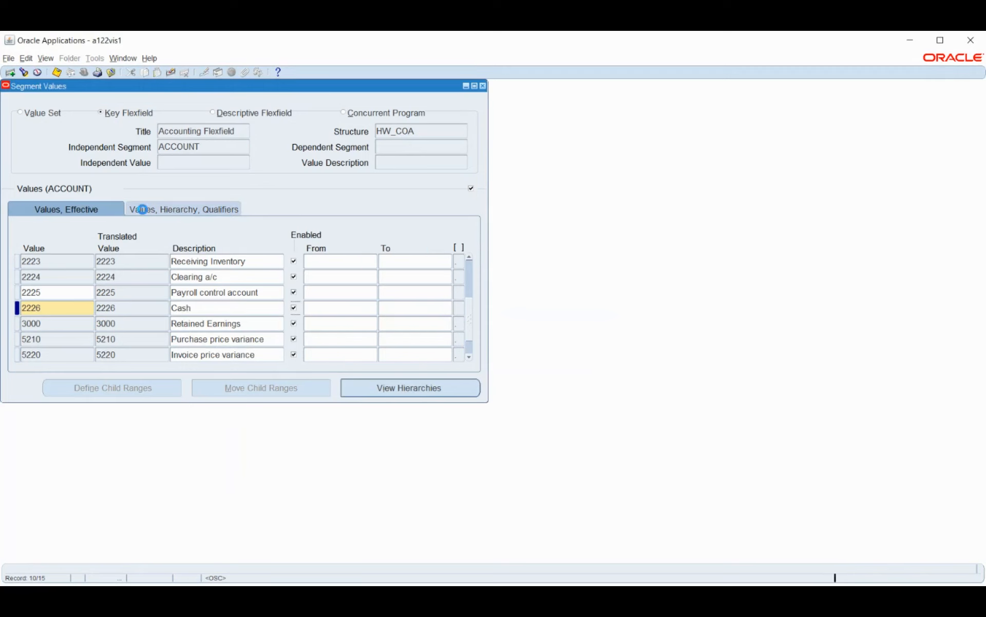
pyautogui.click(420, 308)
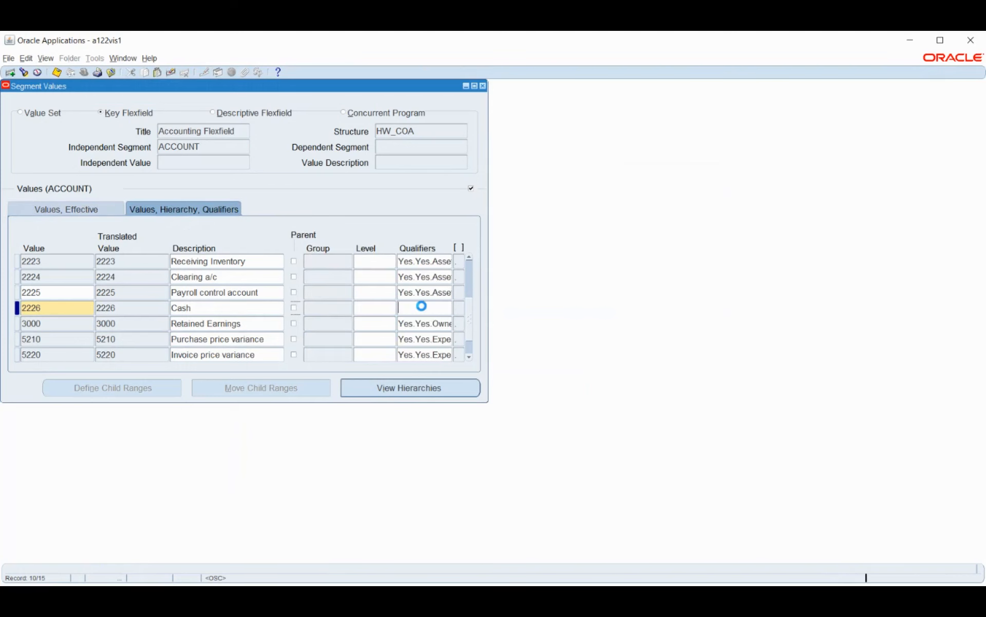
pyautogui.click(438, 374)
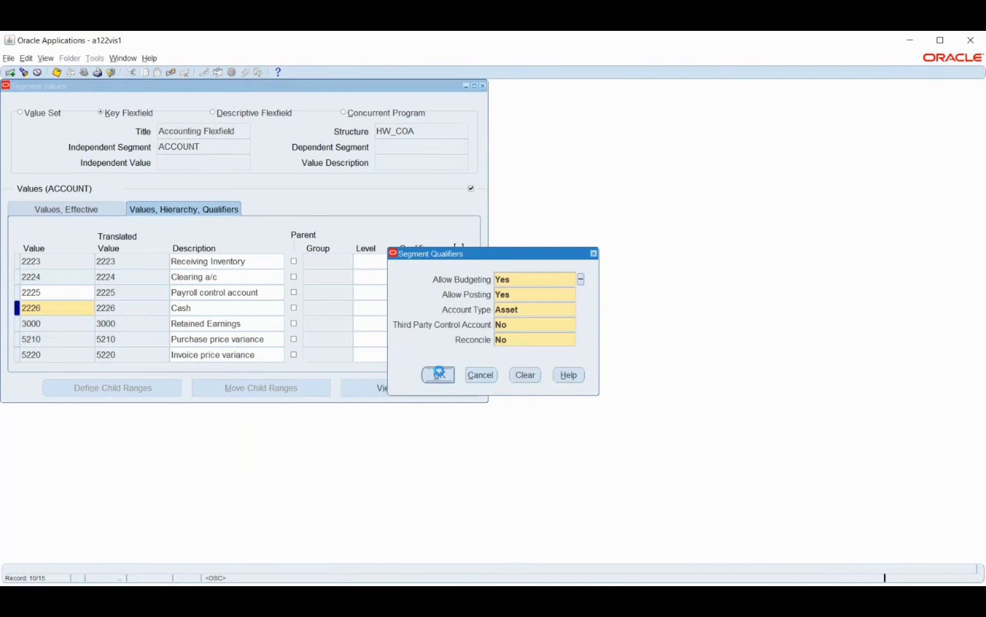
pyautogui.click(466, 346)
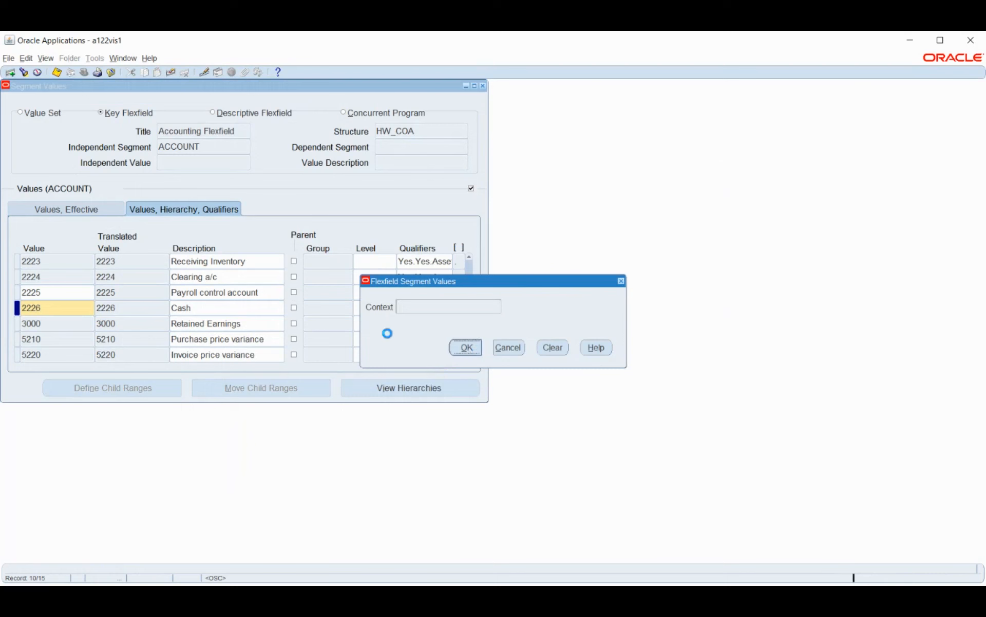
# Step: Add account value 2227 with the description "Cash clearing"
pyautogui.hotkey('ctrl', 'Down')
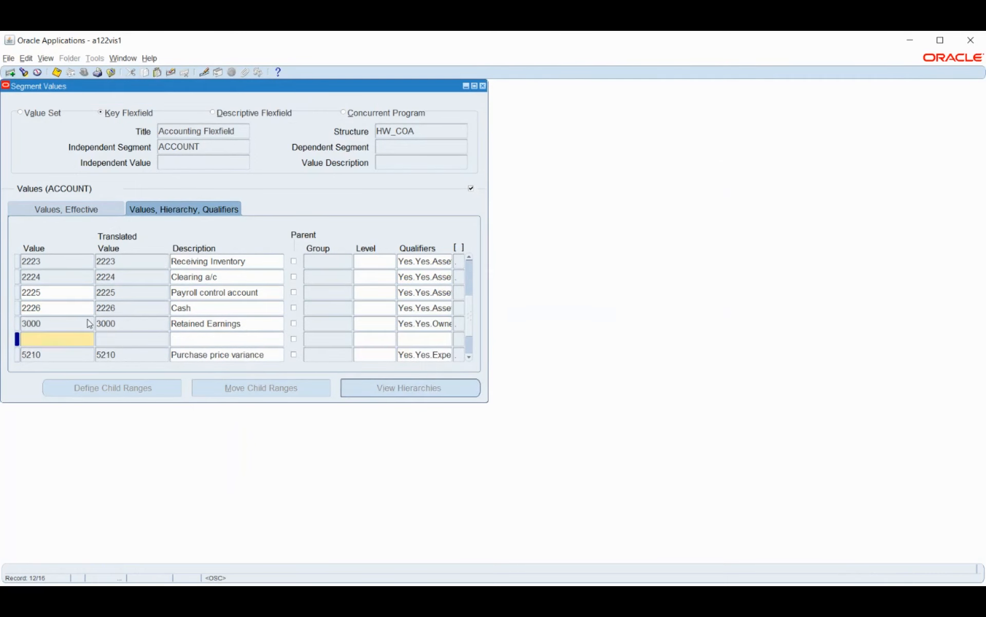
pyautogui.write('2227')
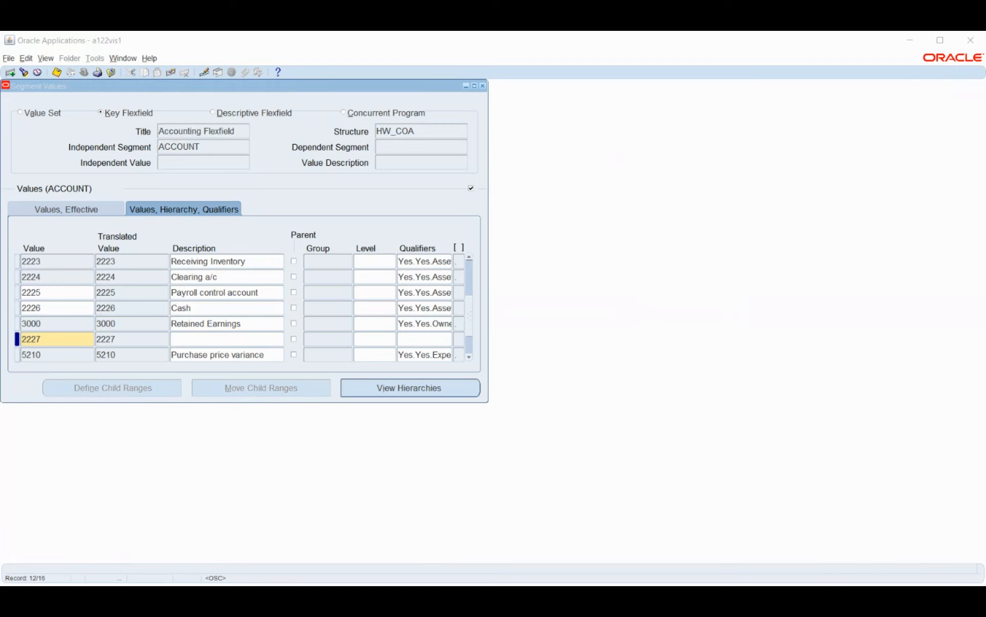
pyautogui.click(228, 341)
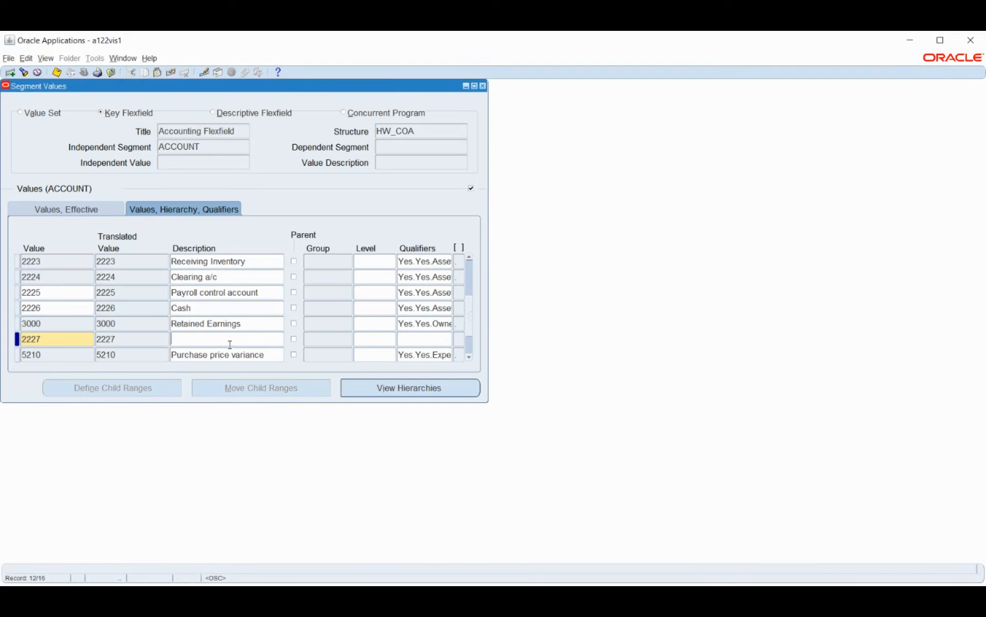
pyautogui.write('Cash clearing')
# Step: Assign the Cash clearing account 2227 the qualifiers budgeting Yes, posting Yes, Account Type Asset, third party control No and reconcile No
pyautogui.click(434, 339)
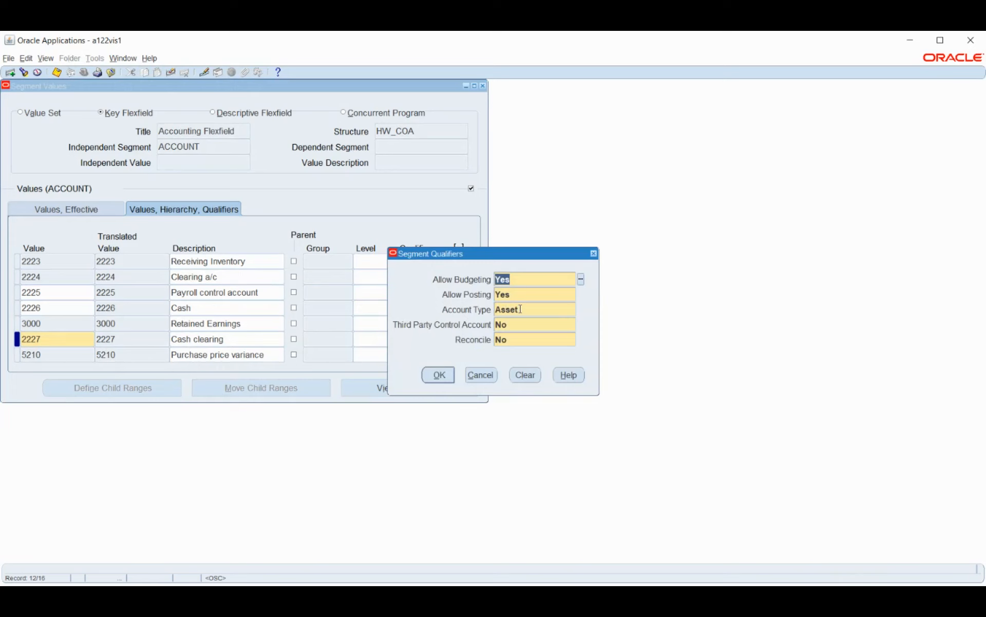
pyautogui.click(440, 374)
pyautogui.click(466, 348)
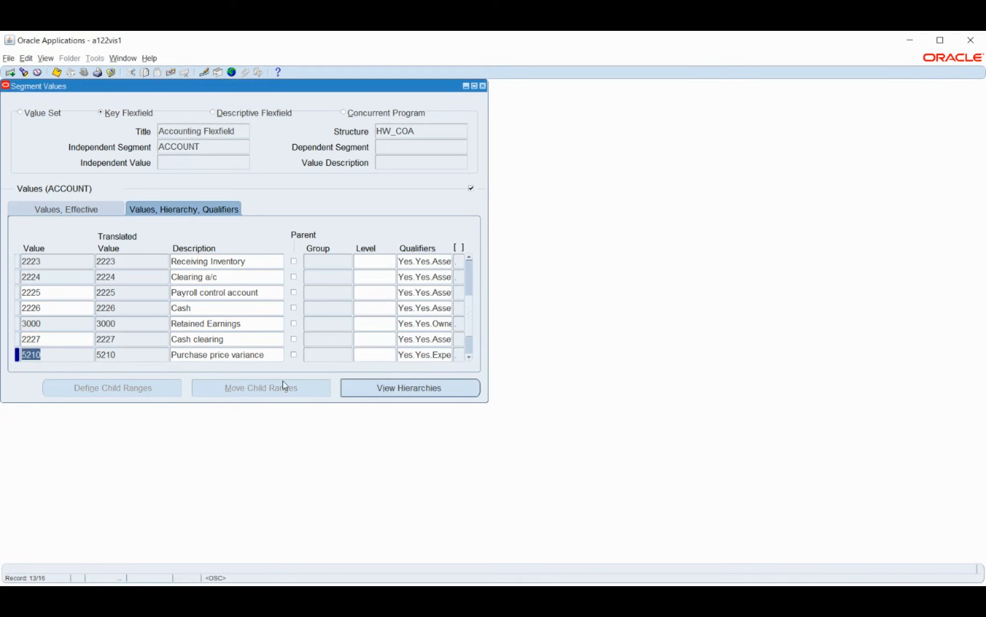
# Step: Add account value 2228 with the description "Error"
pyautogui.press('Down')
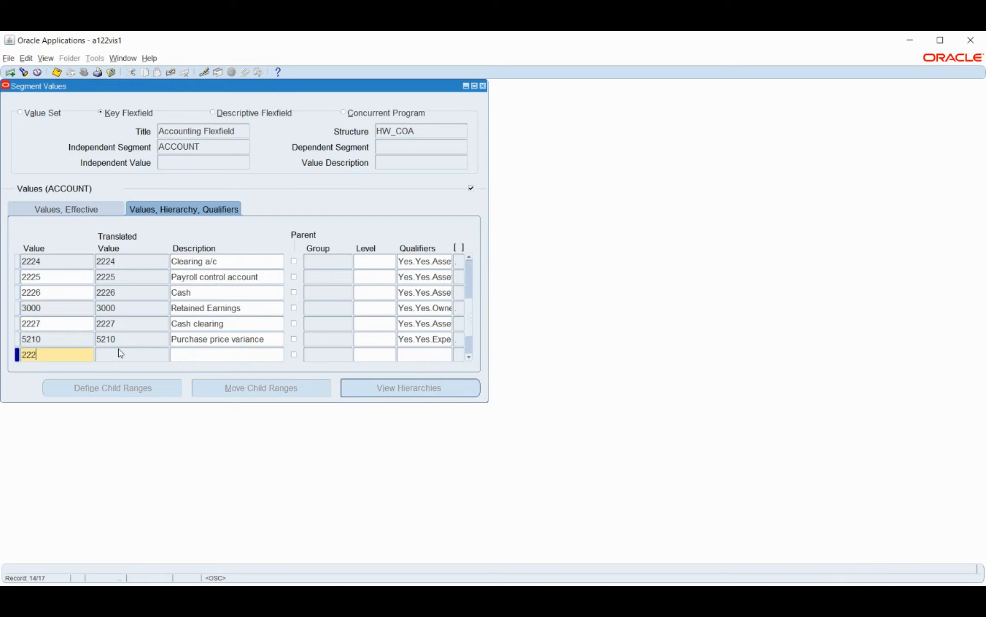
pyautogui.write('2228')
pyautogui.press('Tab')
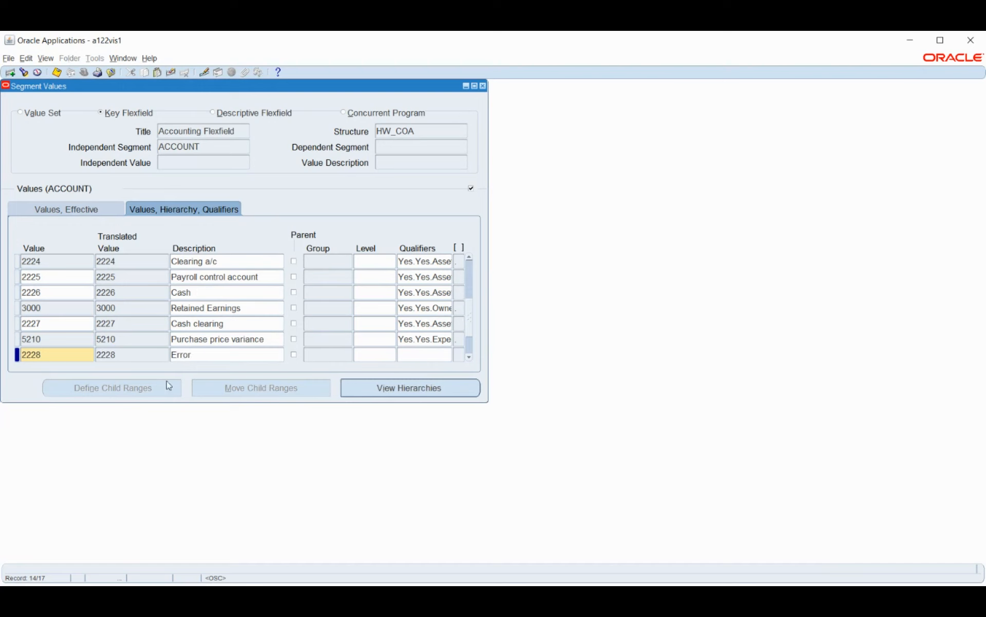
# Step: Set the Error account 2228 to Account Type Expense with budgeting and posting allowed, and save the new account values
pyautogui.click(425, 355)
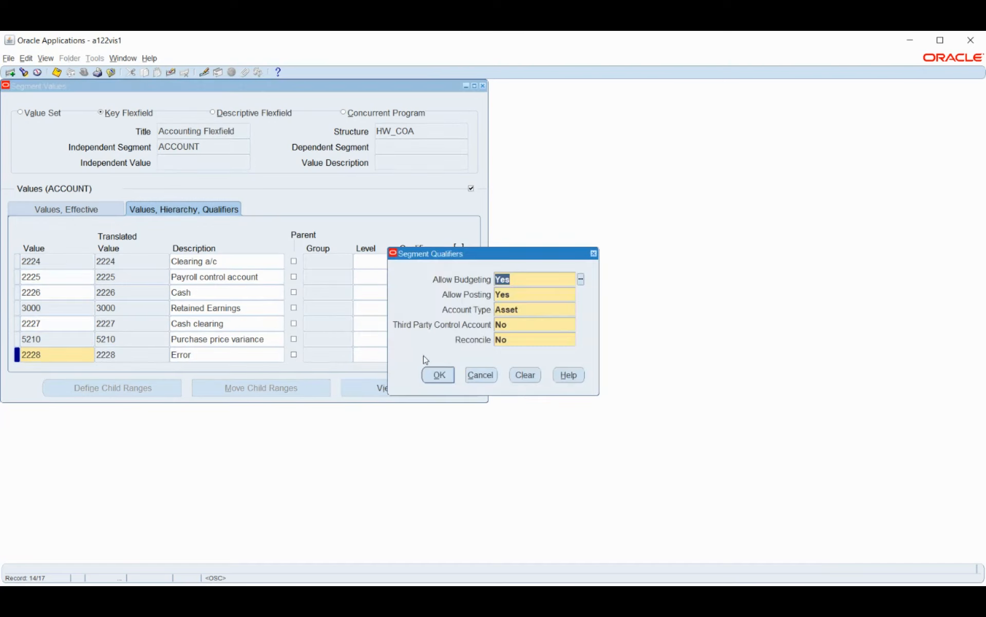
pyautogui.click(528, 310)
pyautogui.write('e')
pyautogui.press('Tab')
pyautogui.click(442, 377)
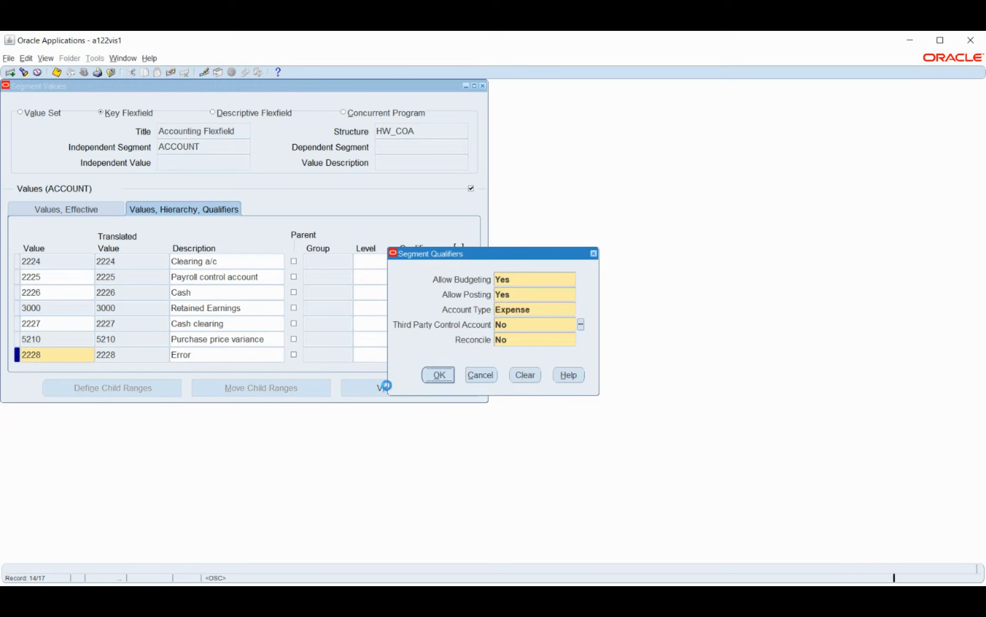
pyautogui.click(465, 347)
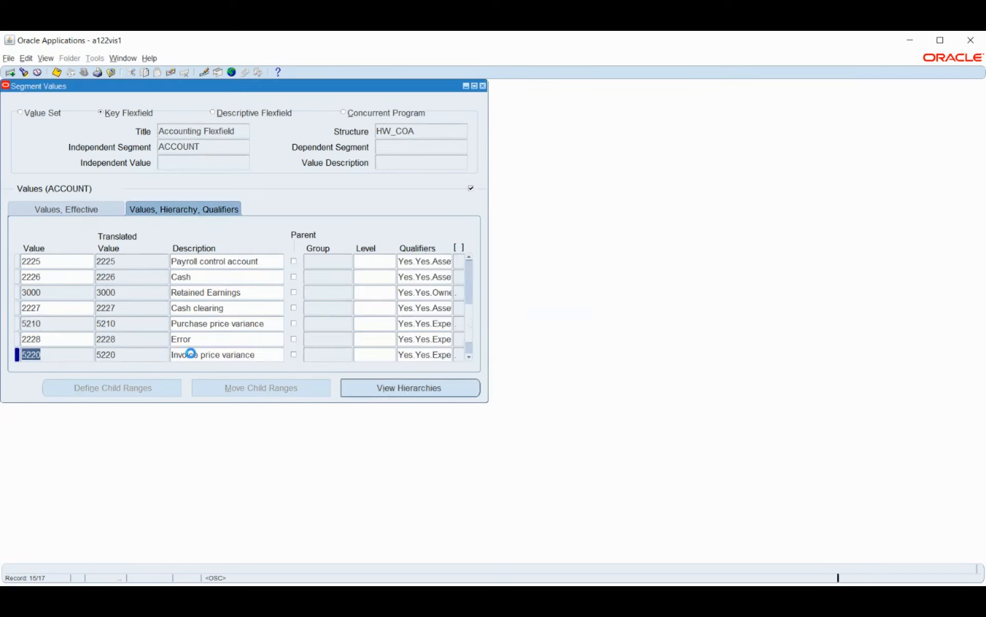
pyautogui.hotkey('ctrl', 's')
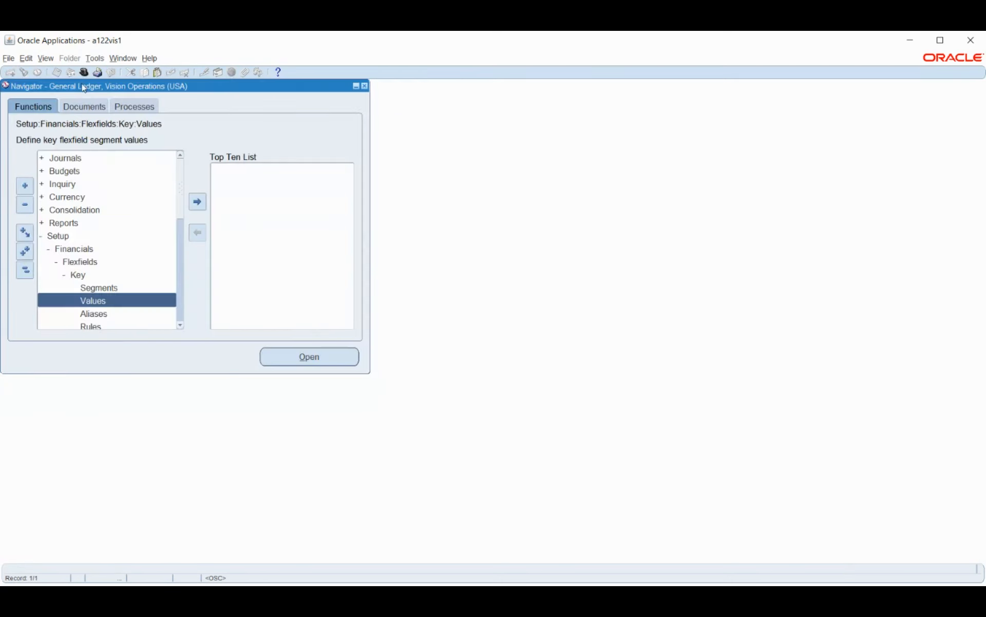
# Step: Switch the responsibility to HW_HRMS
pyautogui.click(84, 71)
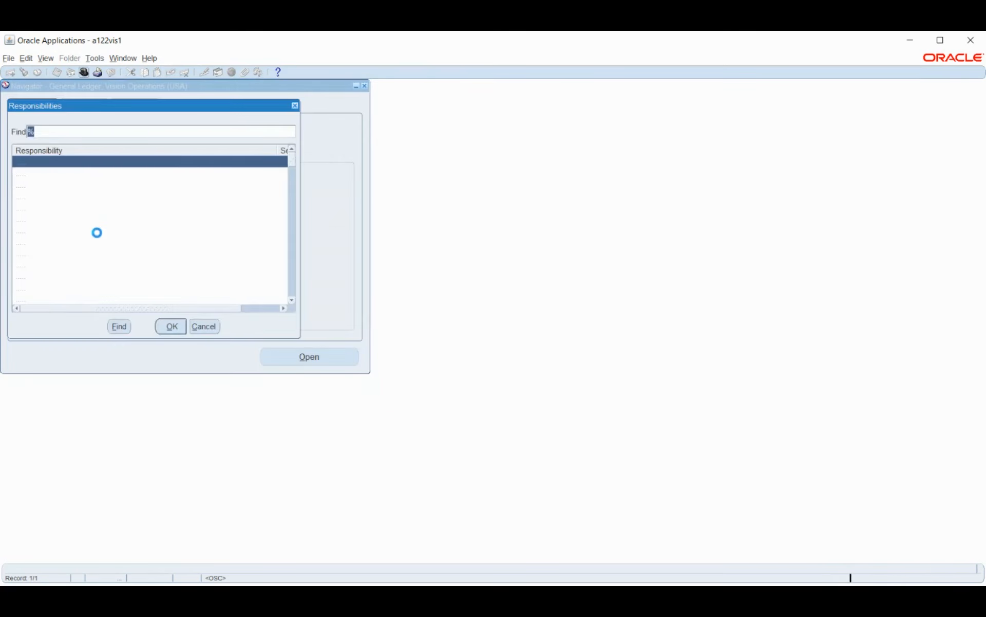
pyautogui.write('h%')
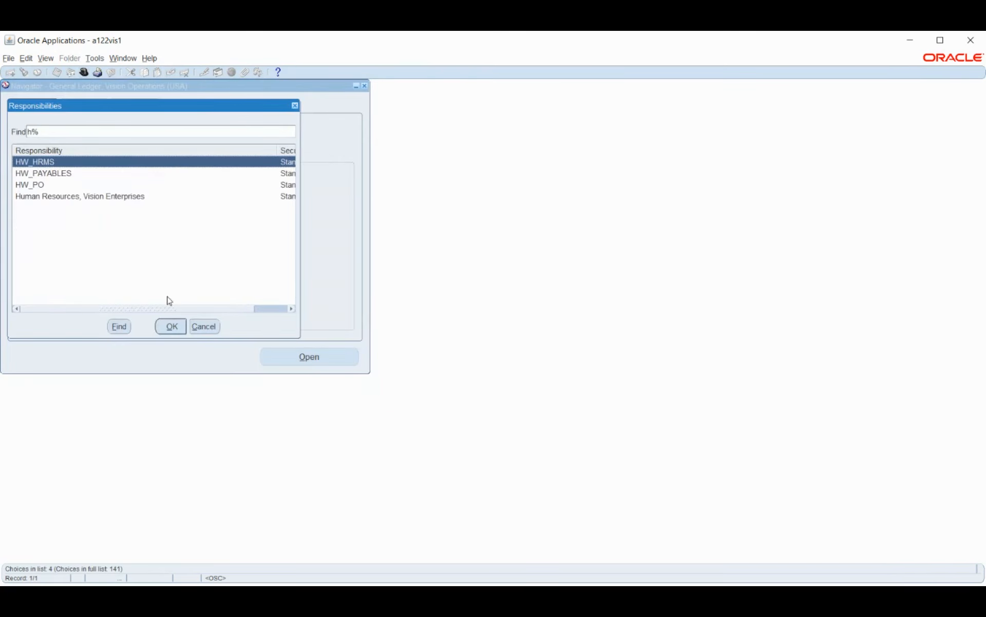
pyautogui.click(171, 326)
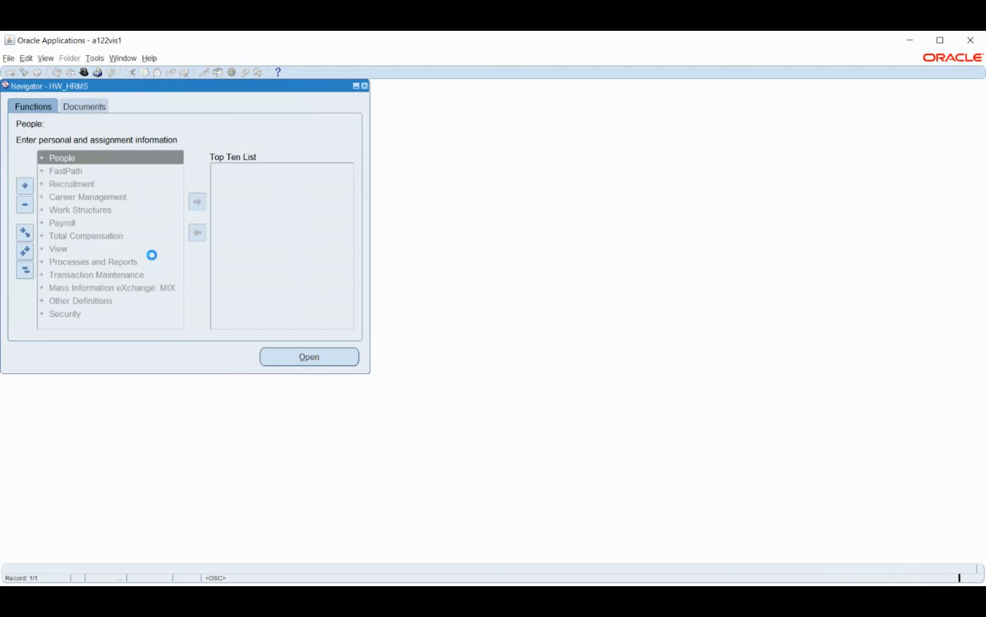
# Step: Open the Payment Methods function under Payroll and dismiss the query error to start a new organizational payment method
pyautogui.doubleClick(74, 223)
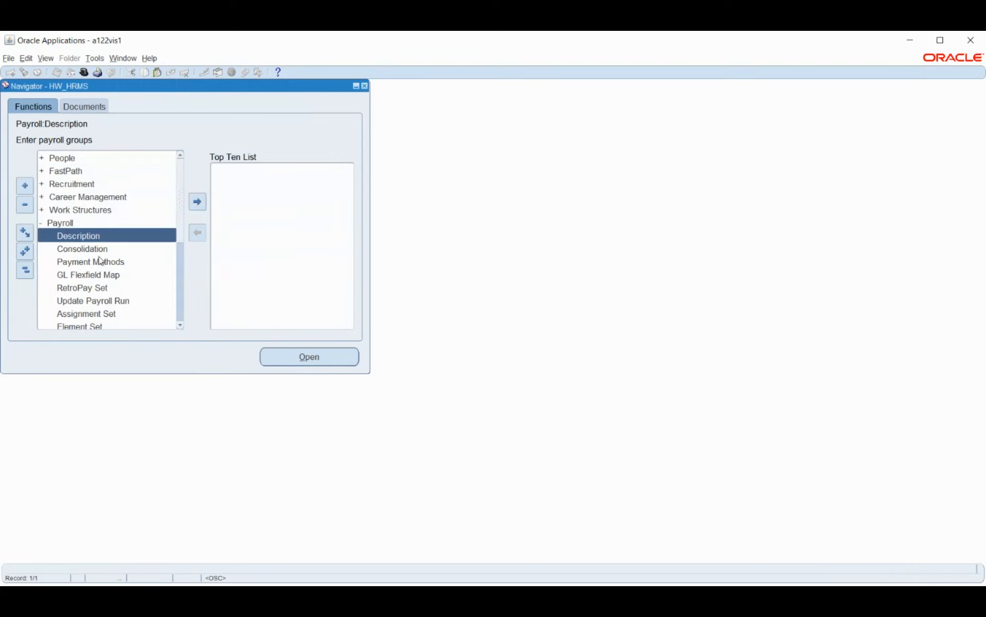
pyautogui.scroll(-1, 115, 244)
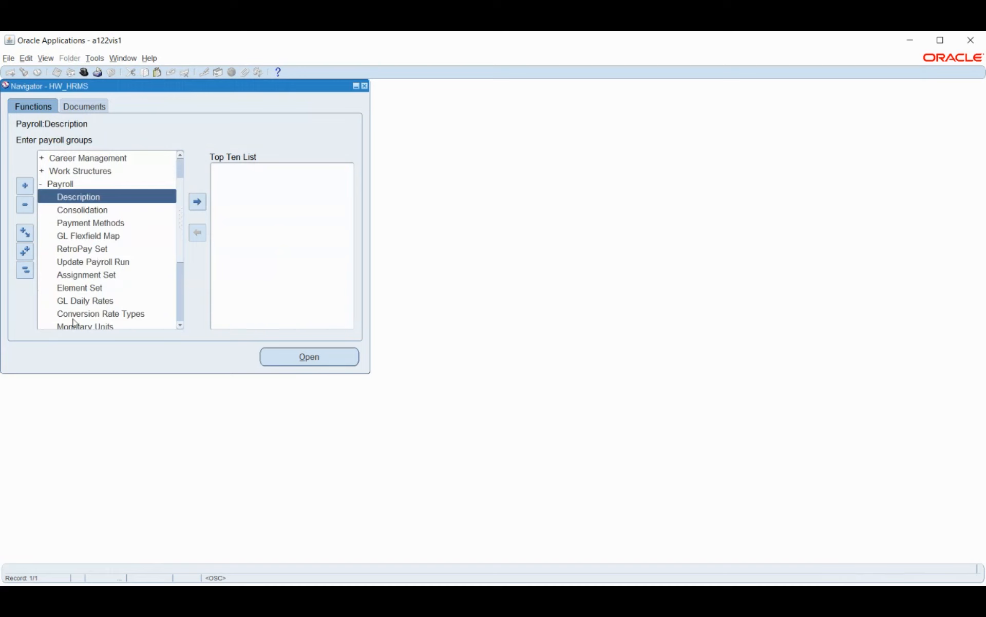
pyautogui.click(89, 222)
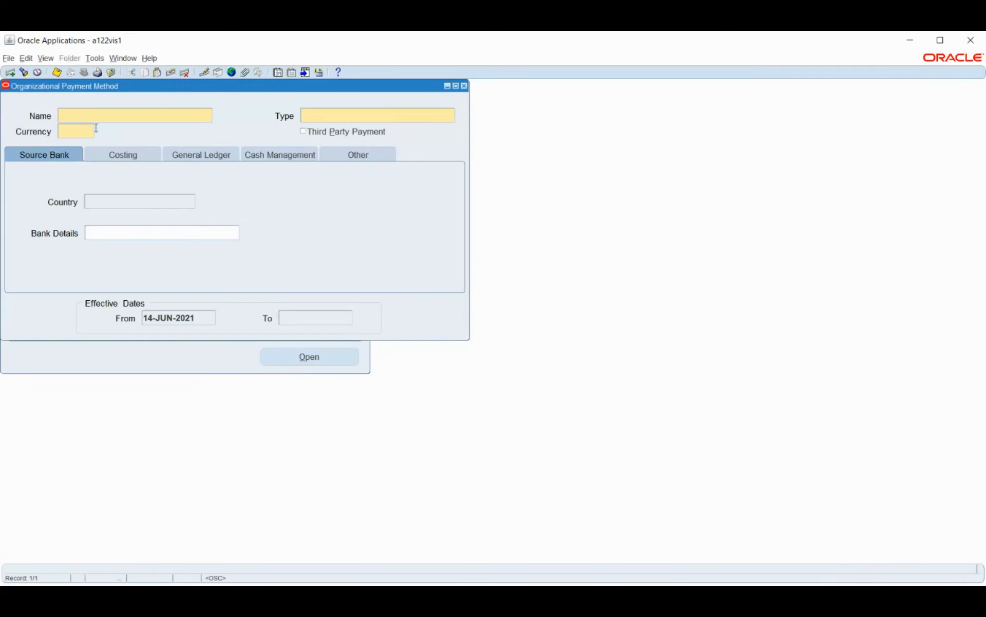
pyautogui.click(97, 195)
pyautogui.click(593, 357)
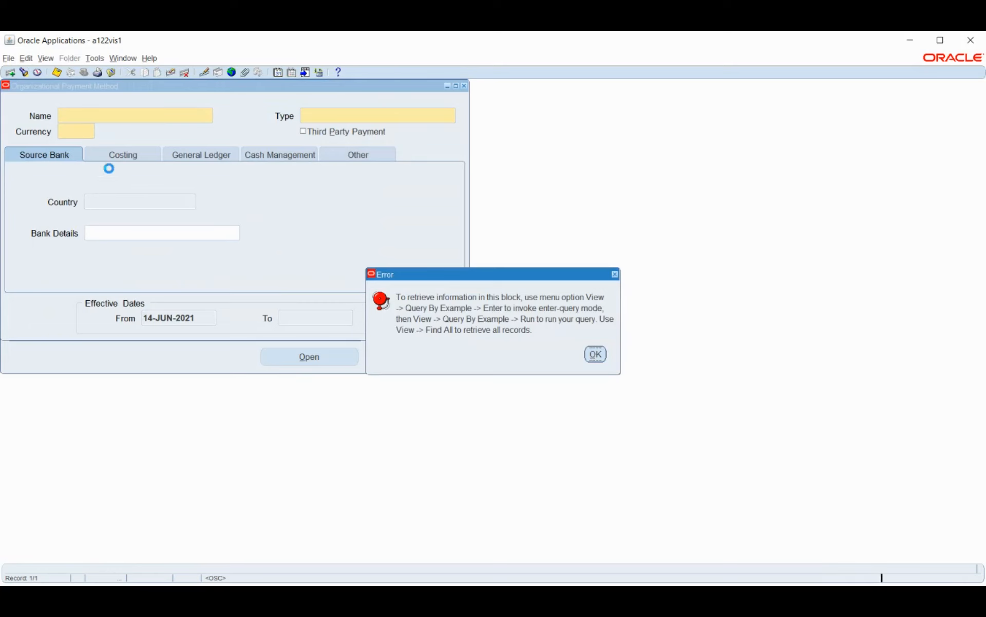
# Step: Name the organizational payment method HW_PAYROLL and assign it the payment type Cheque for India
pyautogui.write('HW_PAYROLL')
pyautogui.press('Tab')
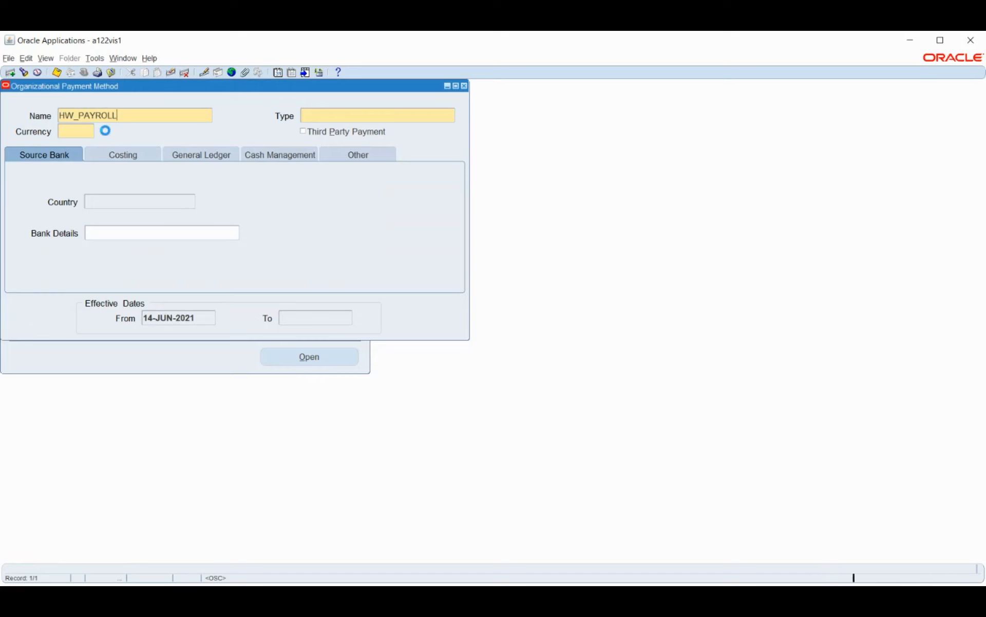
pyautogui.write('CHE')
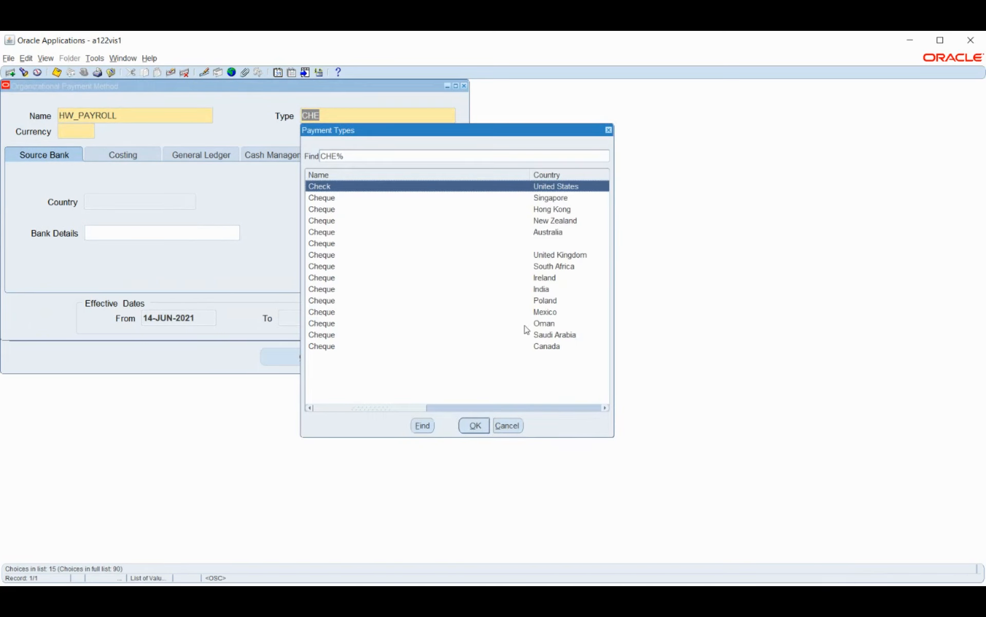
pyautogui.click(558, 289)
pyautogui.click(475, 425)
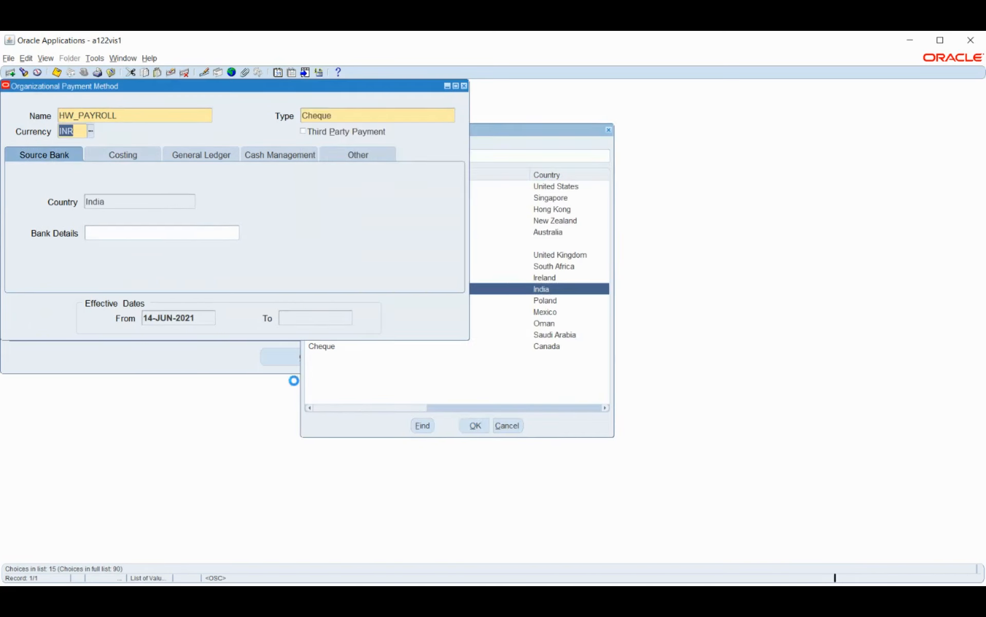
# Step: Enable Cost Payment, Cost Cleared Payment and Transfer to GL in the payment method's costing options
pyautogui.click(105, 159)
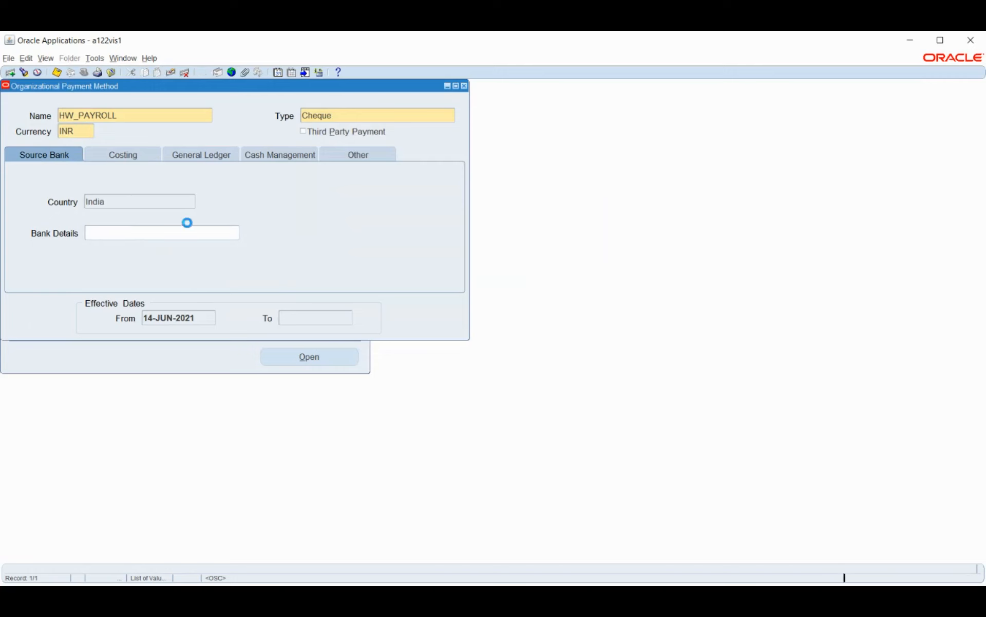
pyautogui.click(110, 186)
pyautogui.click(104, 206)
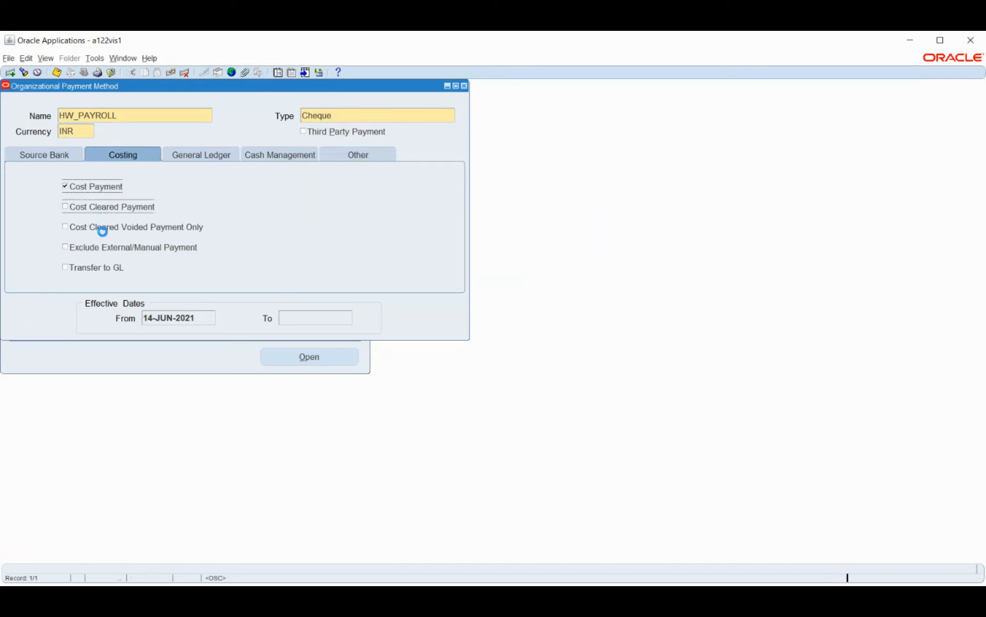
pyautogui.click(101, 270)
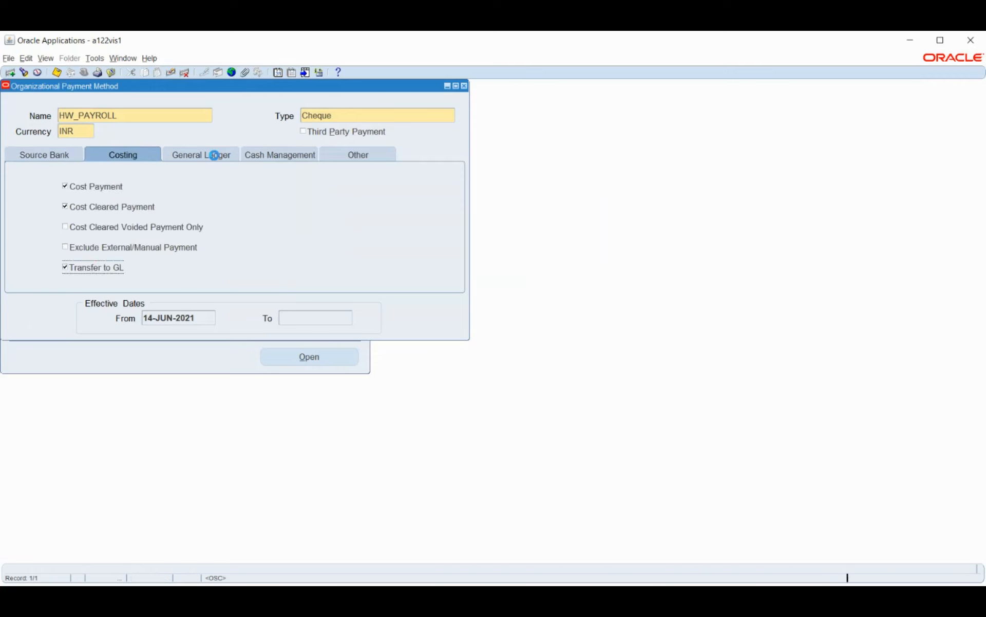
# Step: Assign the ledger HW_PL and set the Control Account's company to 100 Electronics and department to 100 Default
pyautogui.click(214, 155)
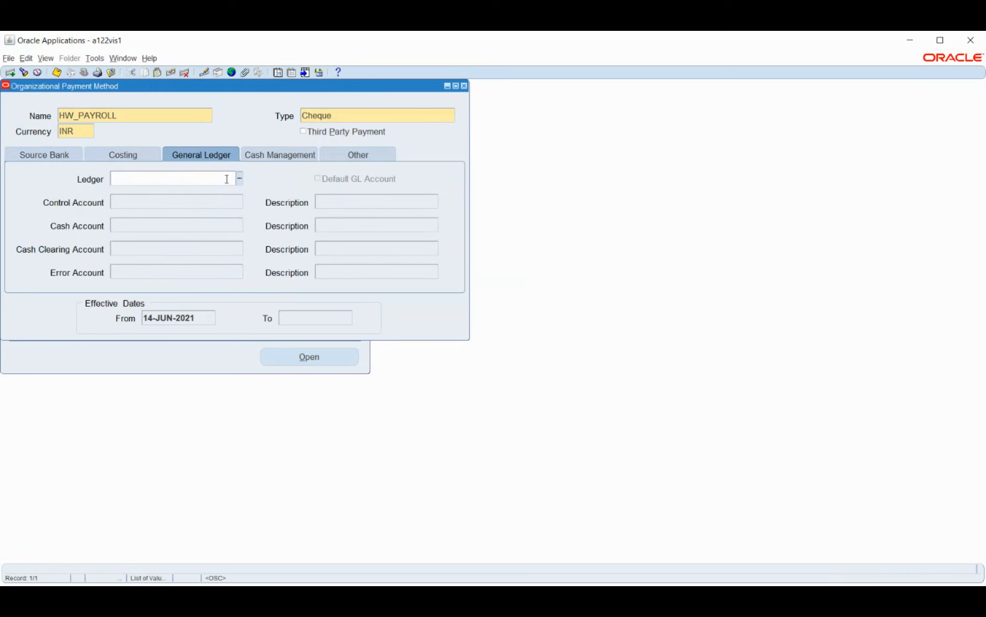
pyautogui.press('Tab')
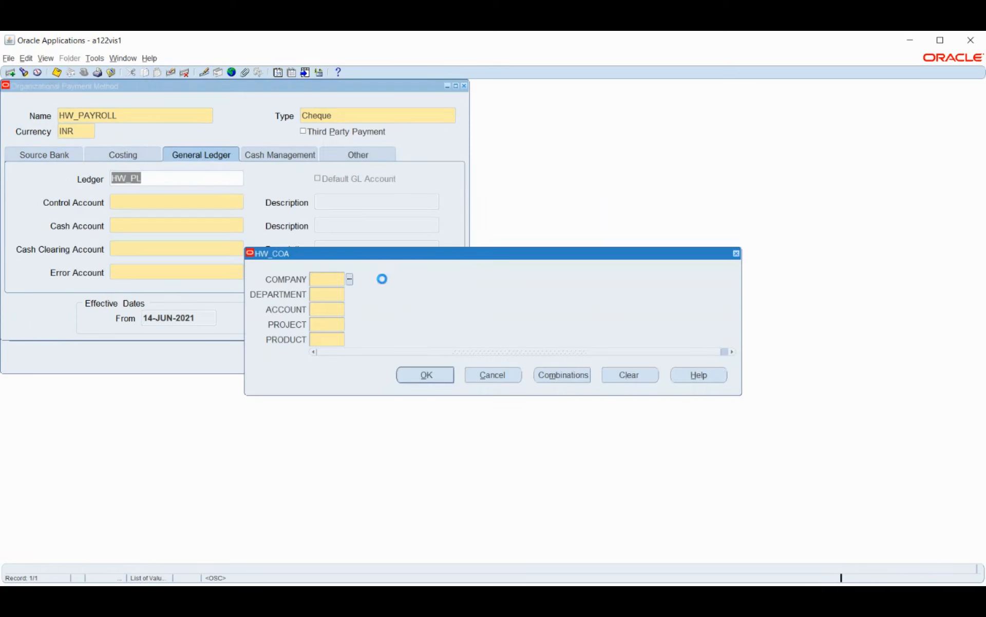
pyautogui.click(350, 279)
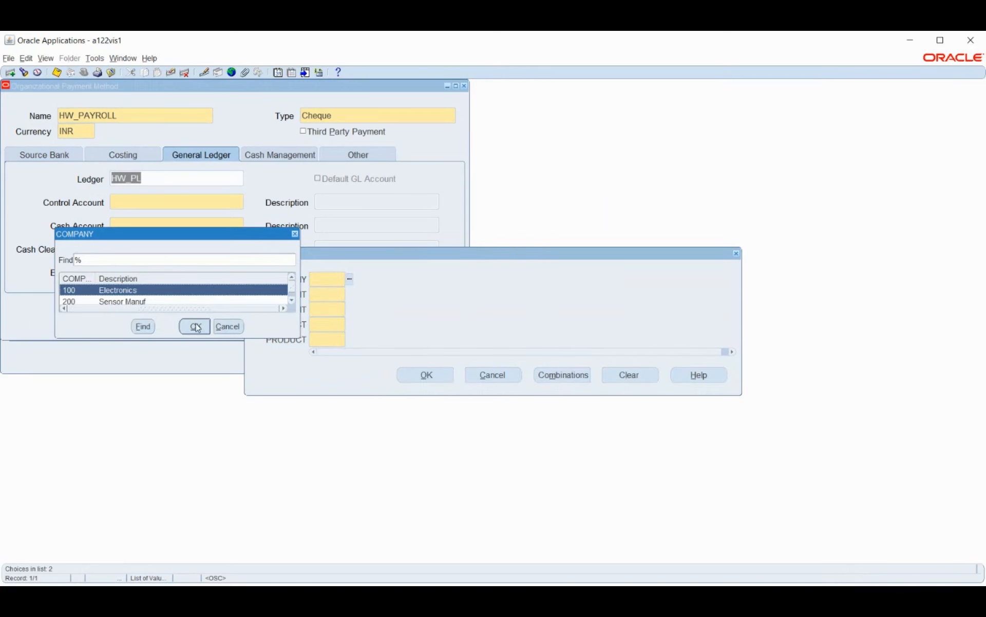
pyautogui.click(195, 326)
pyautogui.click(349, 294)
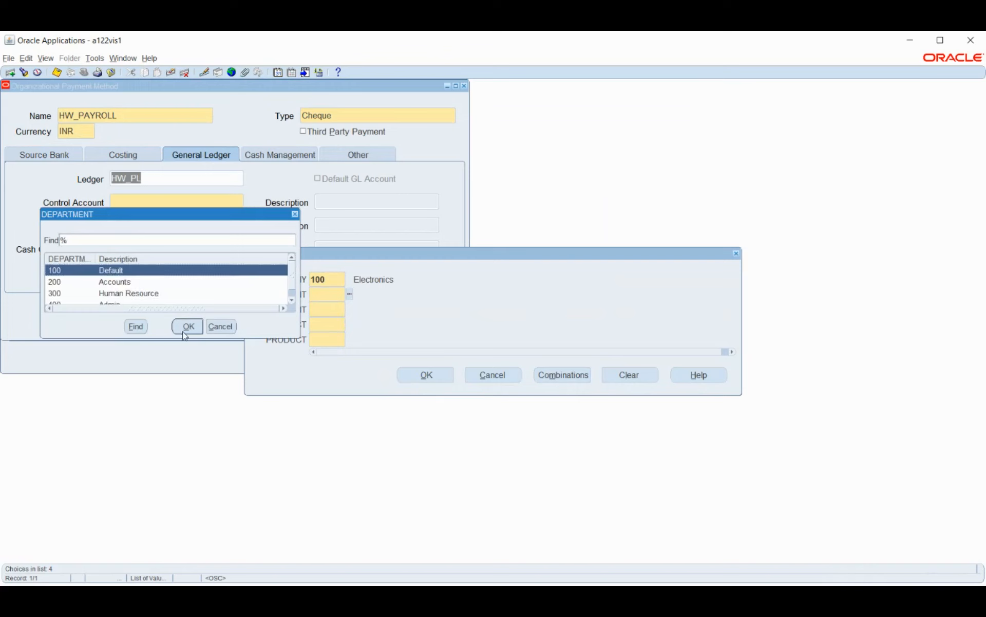
pyautogui.click(186, 331)
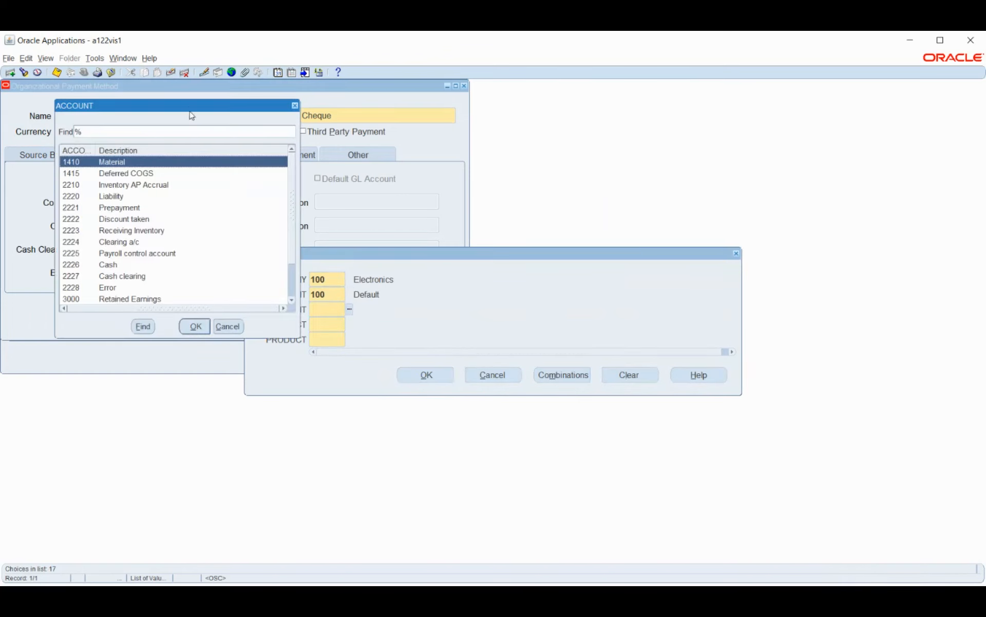
# Step: Complete the Control Account with account 2225 Payroll control account, project 1000 Design and product 1000 Warning Sensors
pyautogui.moveTo(190, 111); pyautogui.dragTo(338, 134)
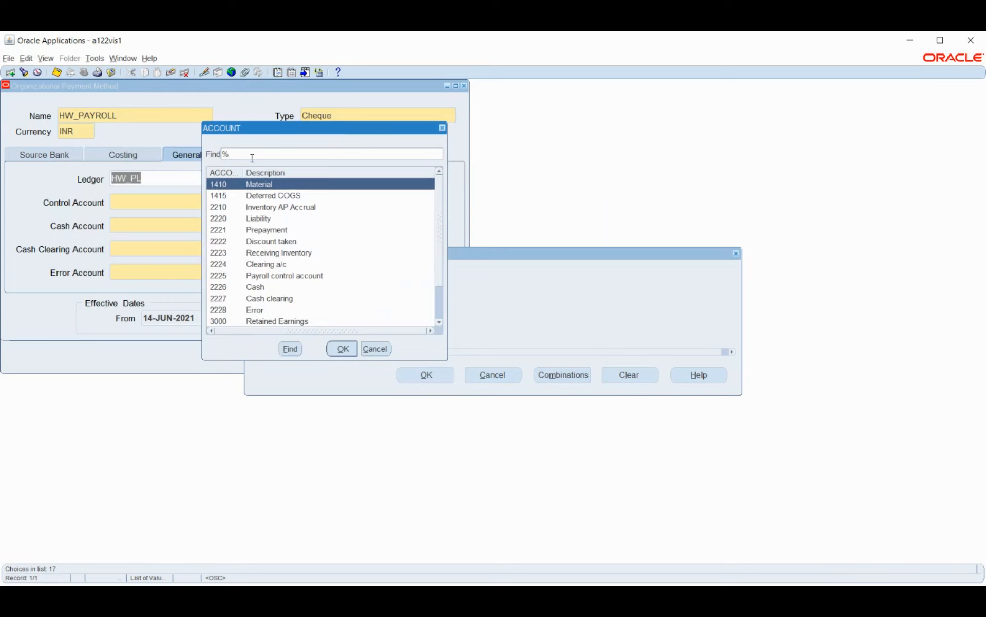
pyautogui.write('222%')
pyautogui.press('Return')
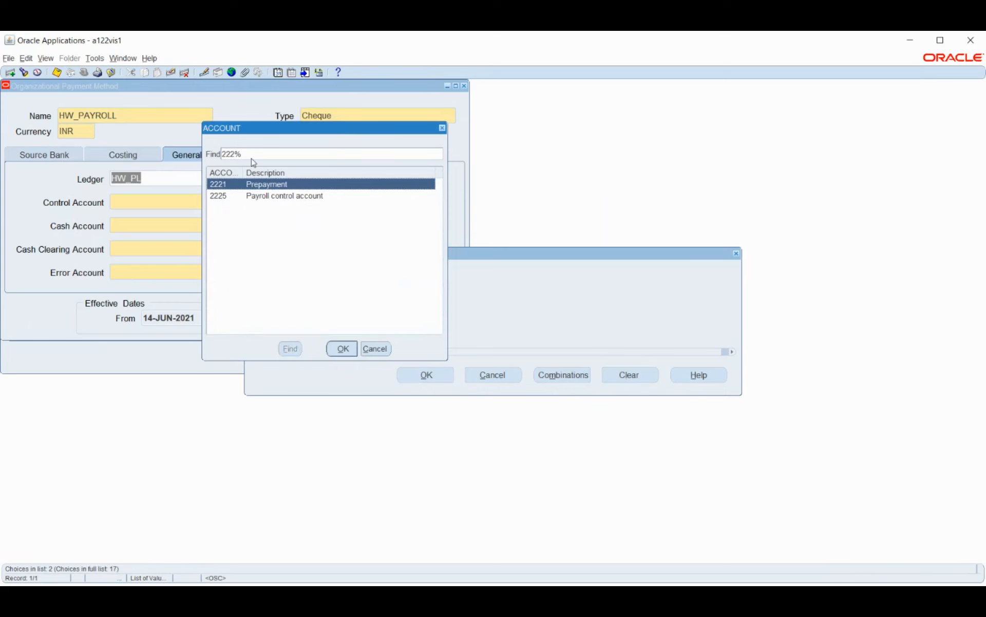
pyautogui.click(282, 197)
pyautogui.click(343, 349)
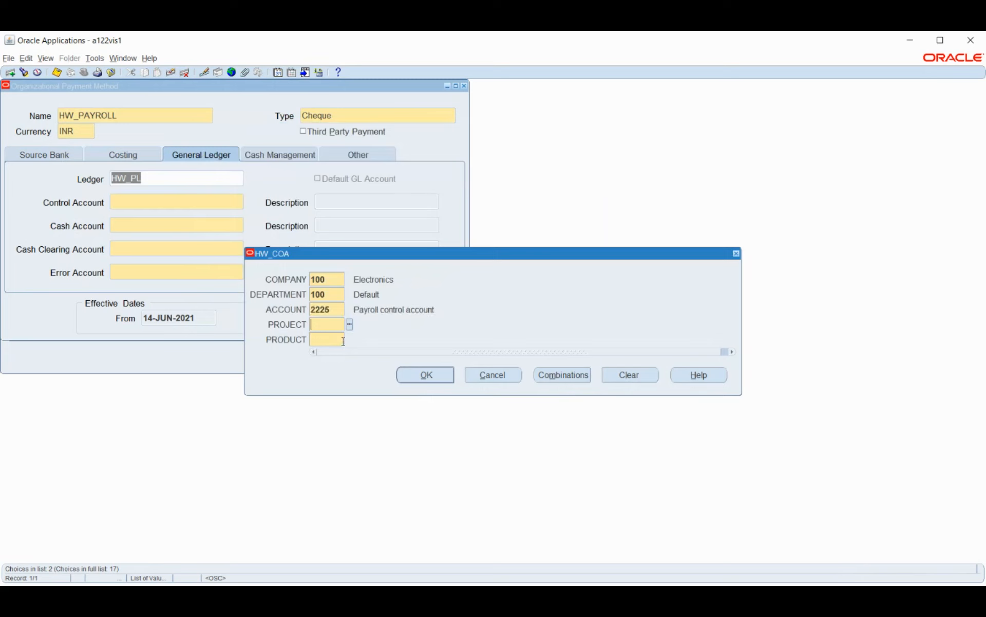
pyautogui.click(351, 324)
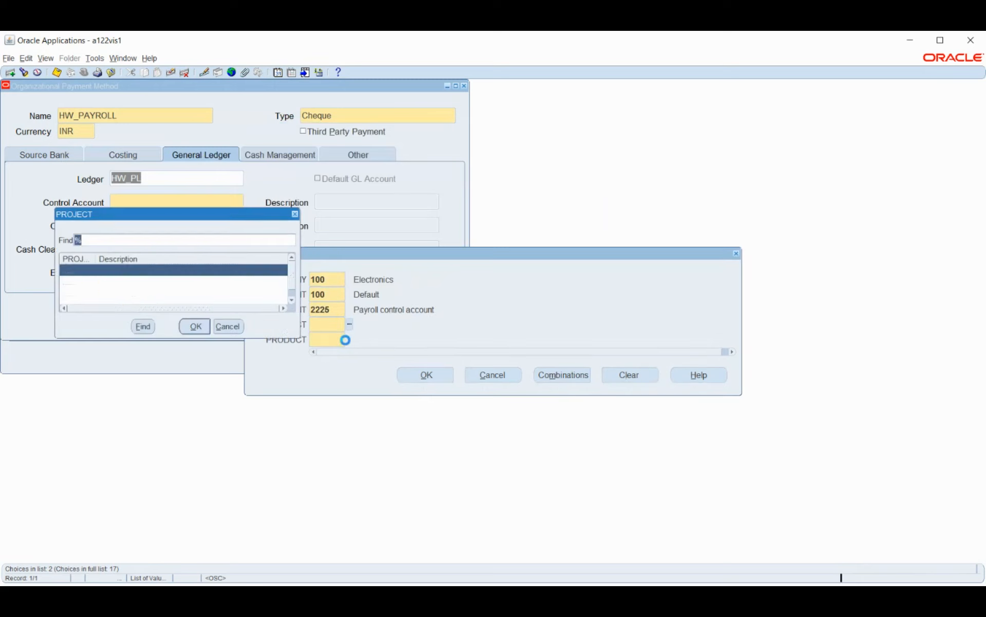
pyautogui.click(196, 326)
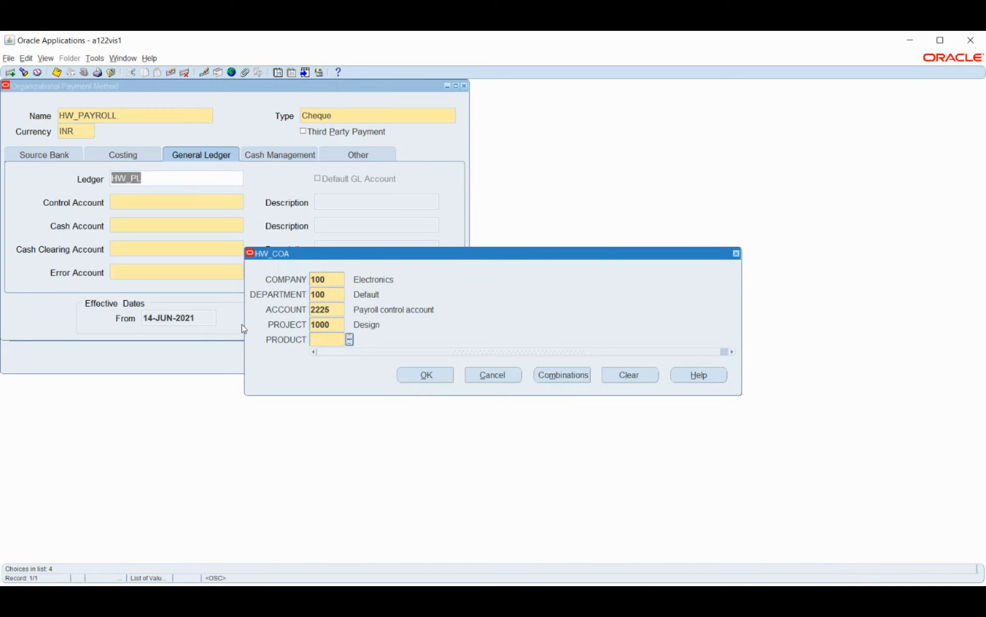
pyautogui.click(348, 341)
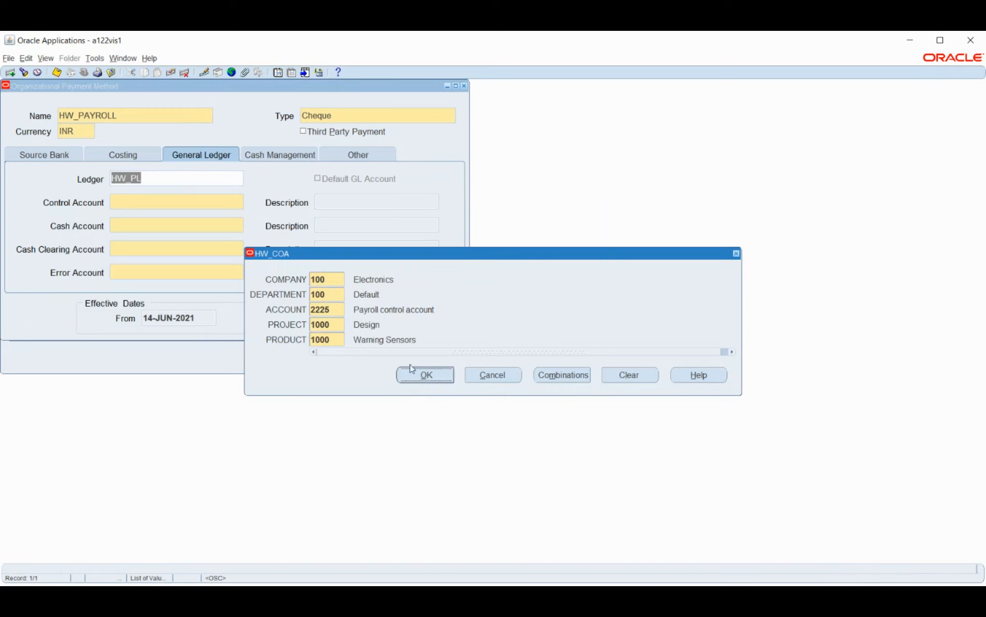
pyautogui.click(426, 376)
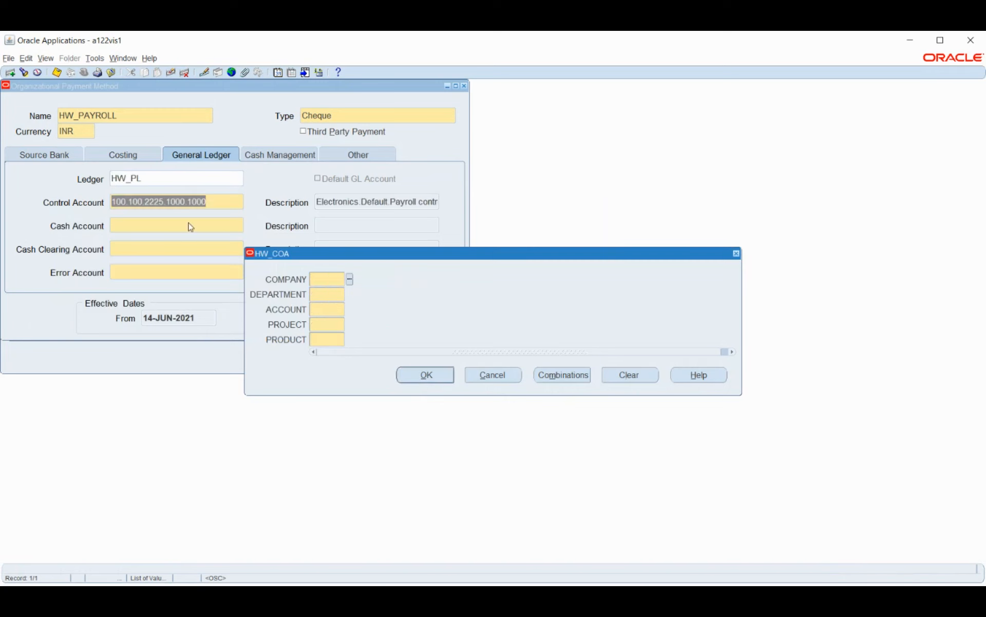
# Step: Set the Cash Account to company 100, department 100, account 2226 Cash, project 1000 and product 1000
pyautogui.click(349, 280)
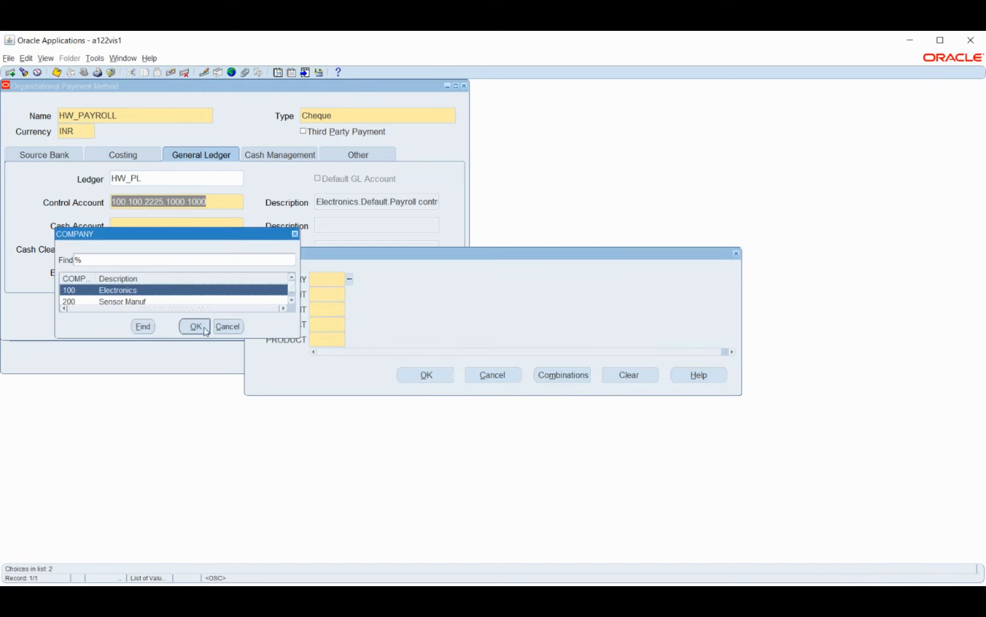
pyautogui.click(195, 327)
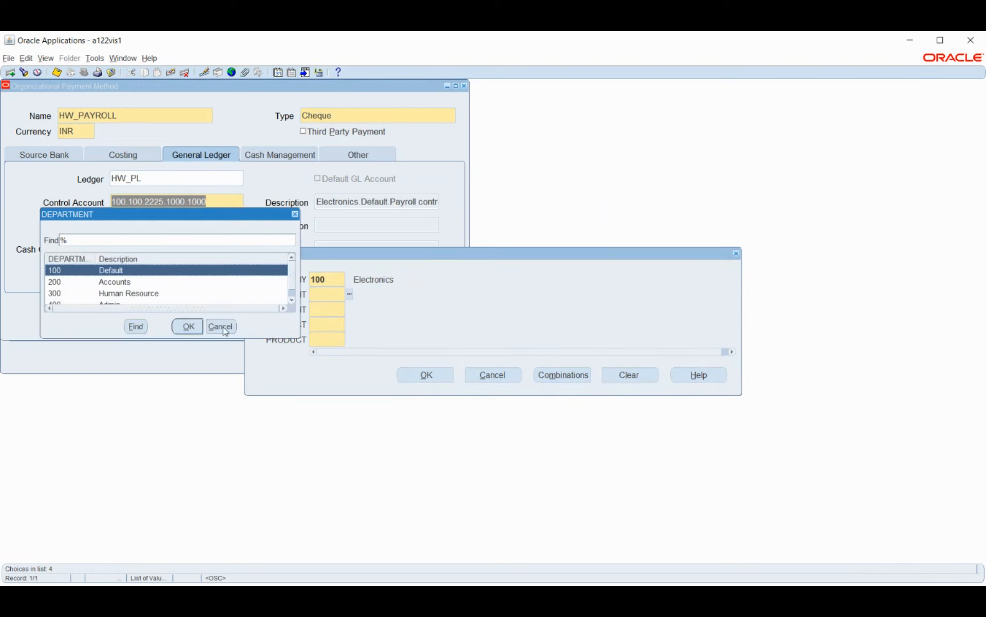
pyautogui.click(190, 328)
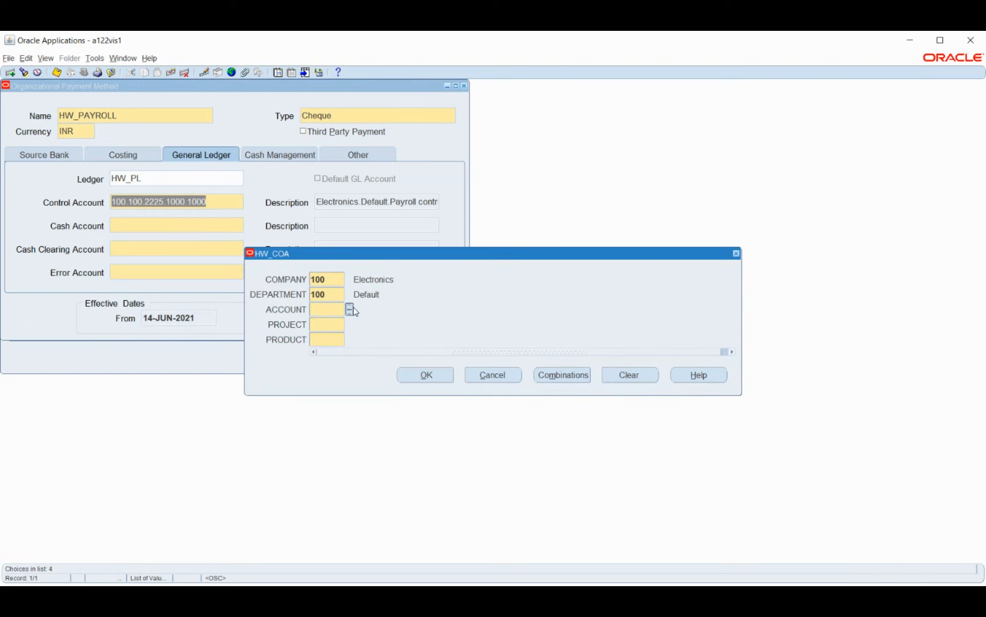
pyautogui.click(349, 309)
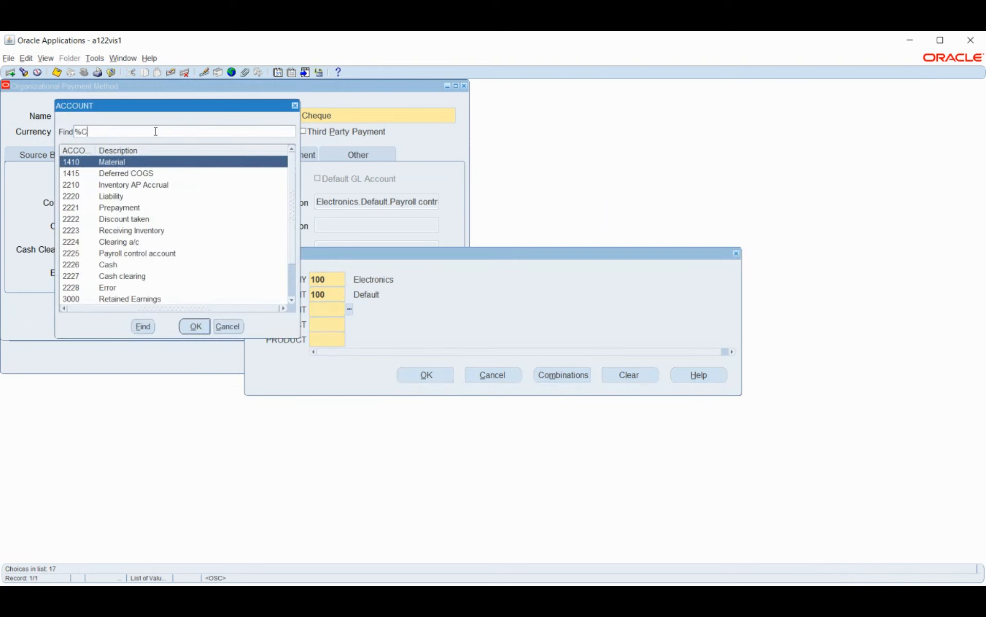
pyautogui.press('Return')
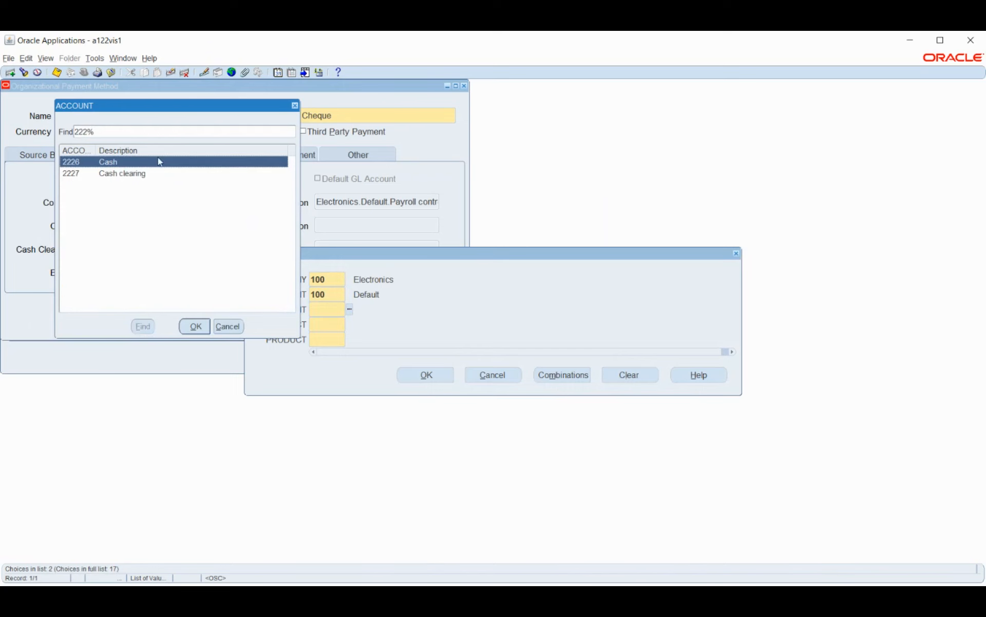
pyautogui.click(194, 326)
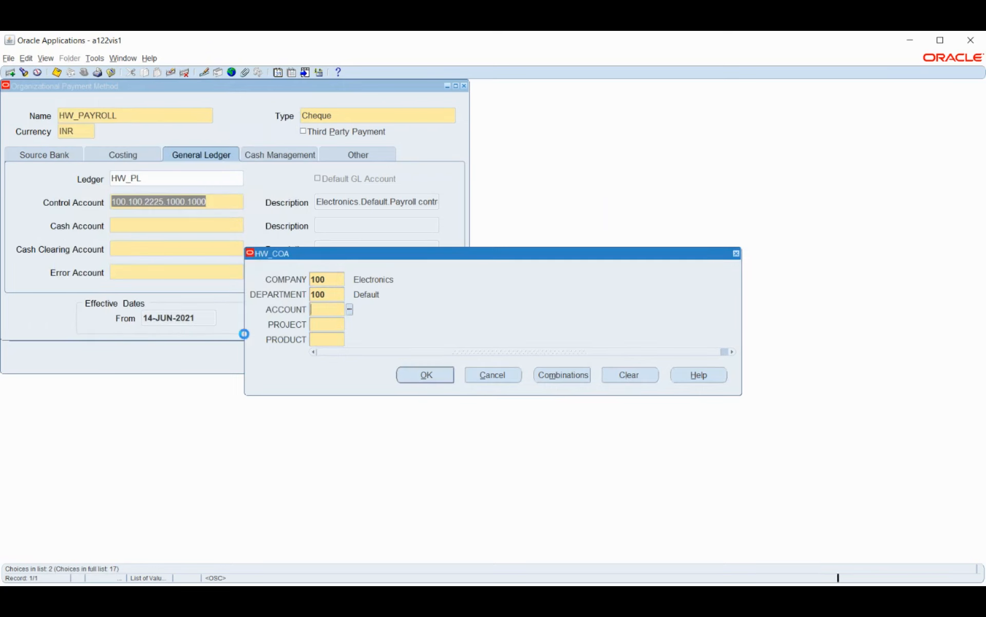
pyautogui.click(349, 325)
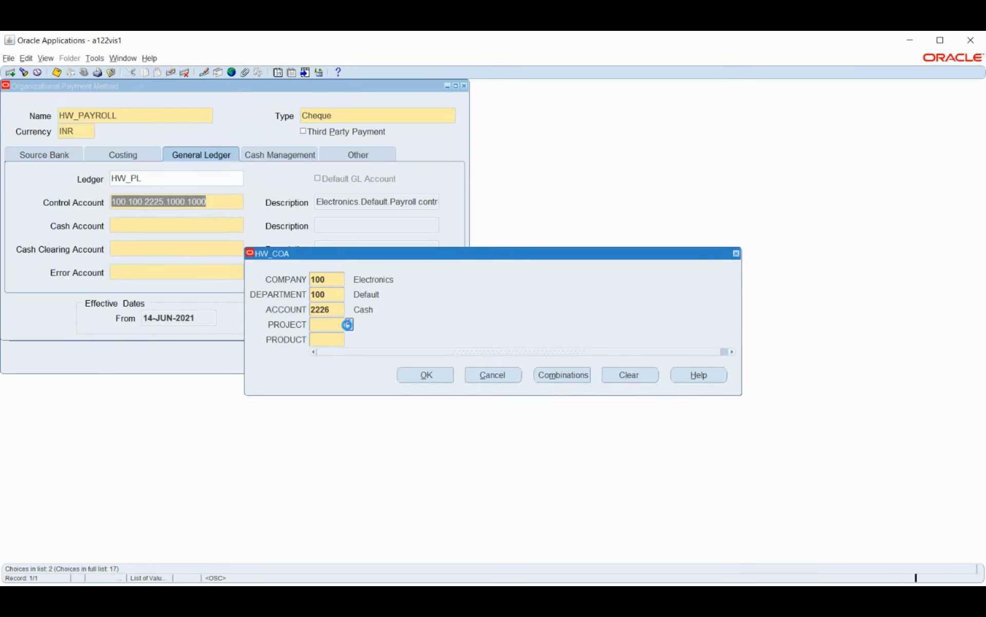
pyautogui.click(195, 326)
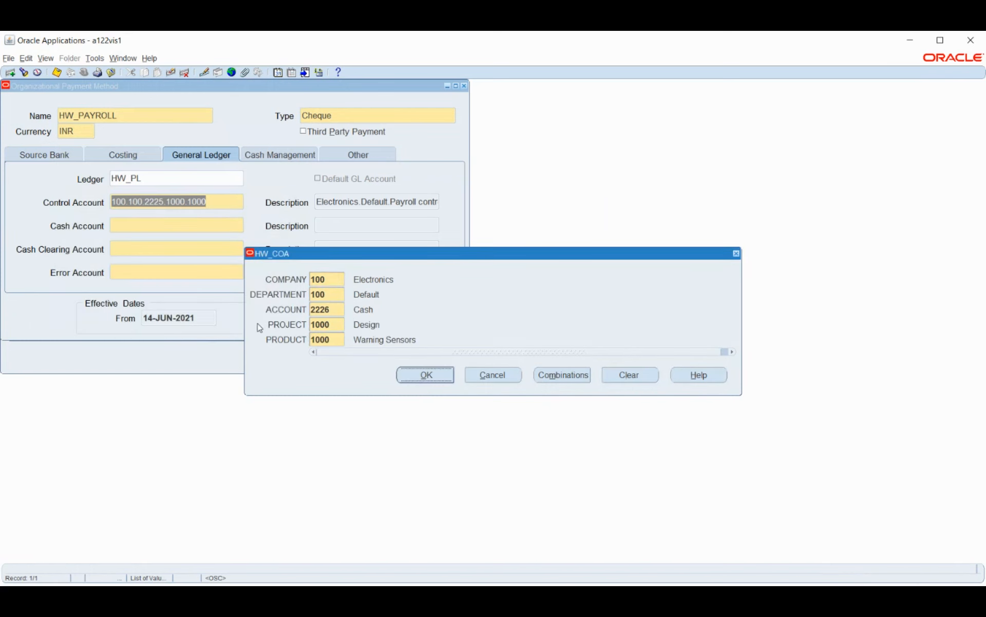
pyautogui.click(437, 375)
# Step: Set the Cash Clearing Account's company to 100 Electronics and department to 100 Default
pyautogui.click(349, 280)
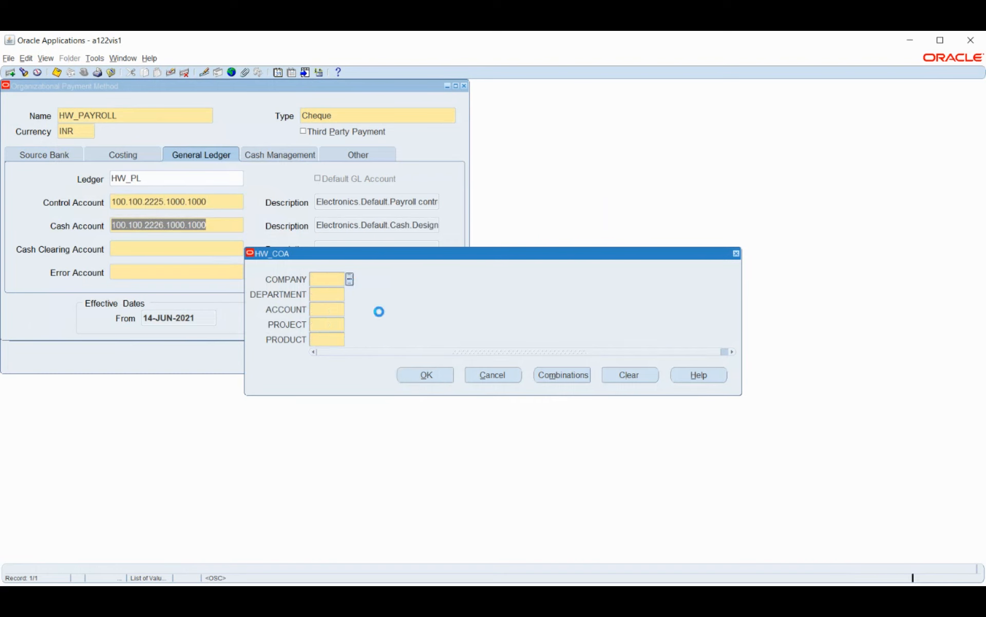
pyautogui.click(195, 326)
pyautogui.click(349, 295)
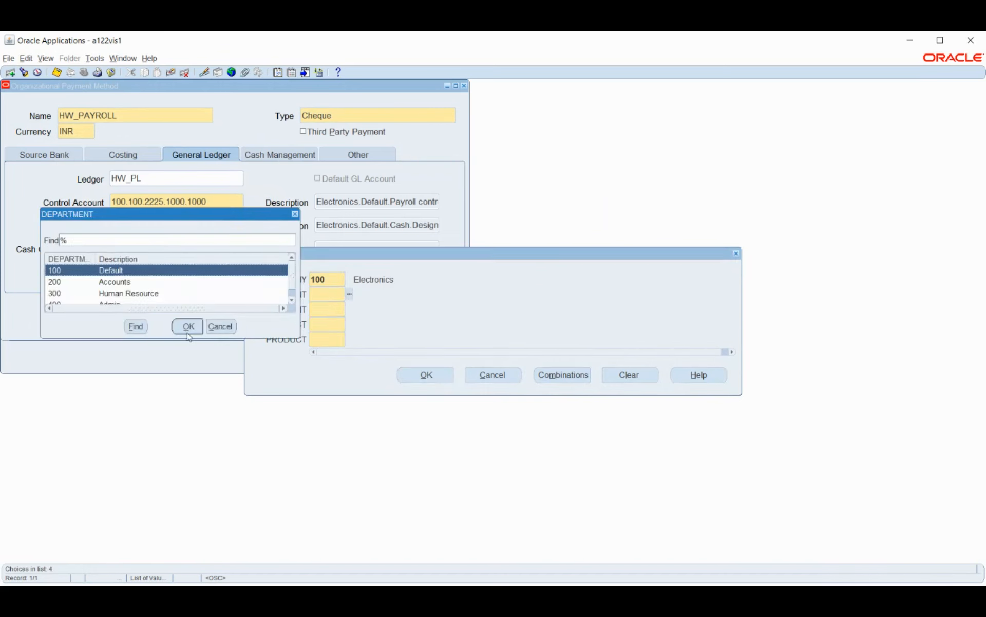
pyautogui.click(189, 333)
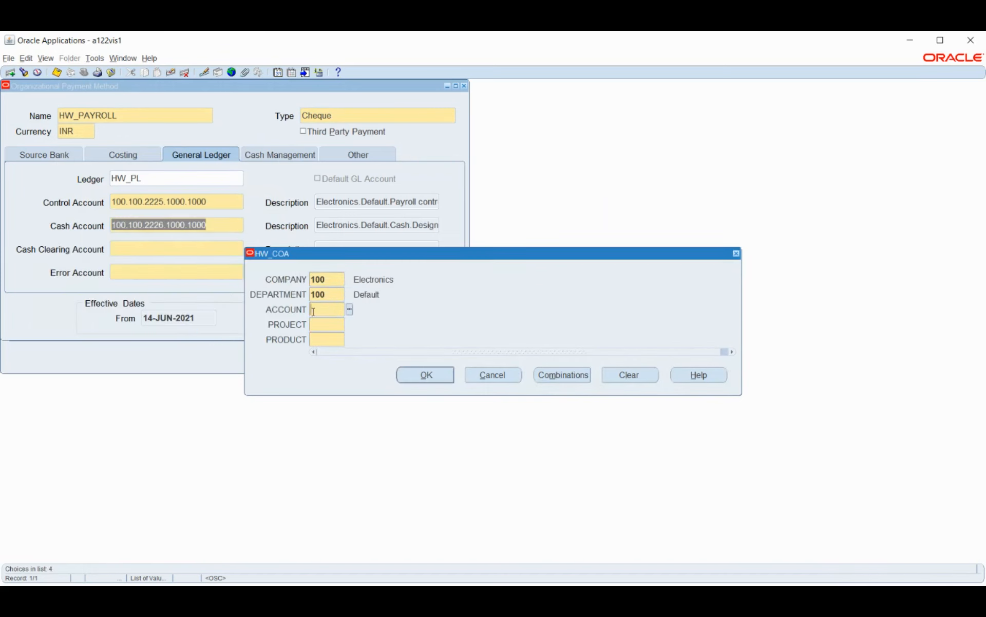
# Step: Complete the Cash Clearing Account with account 2227 Cash clearing, project 1000 Design and product 1000
pyautogui.click(349, 310)
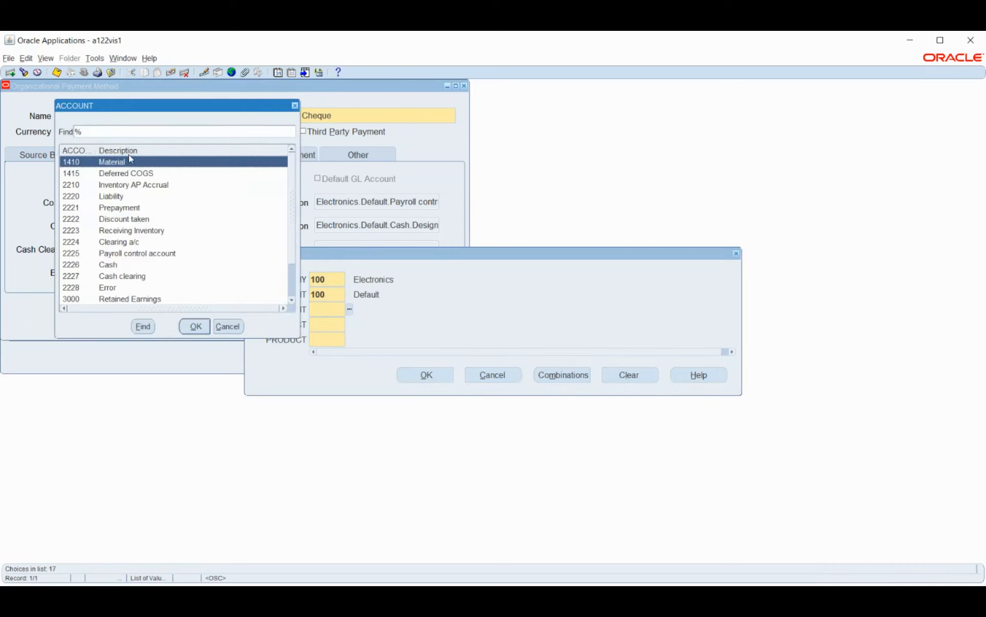
pyautogui.write('CA%')
pyautogui.press('Return')
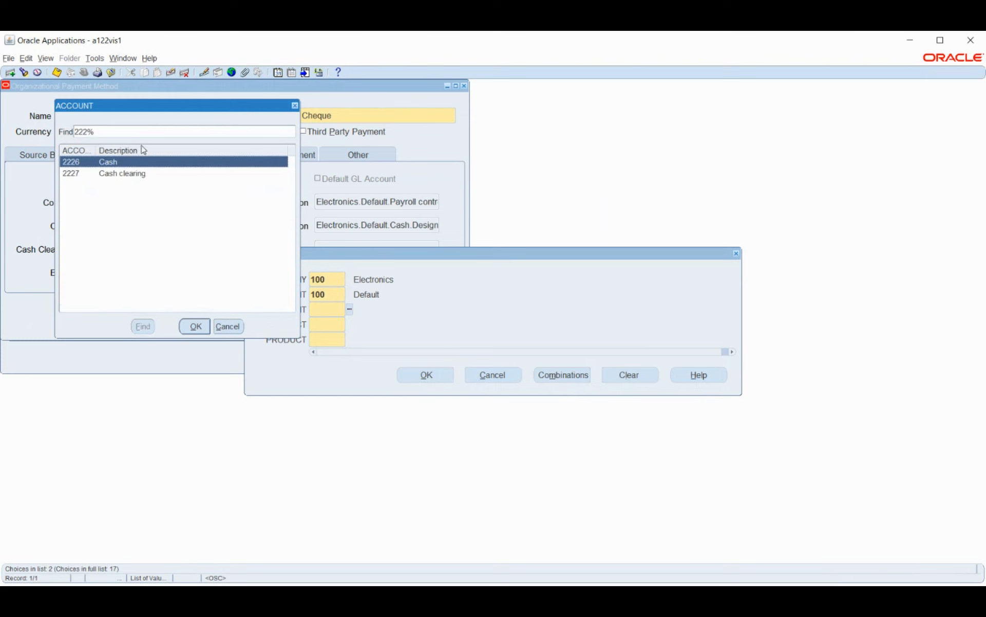
pyautogui.click(135, 175)
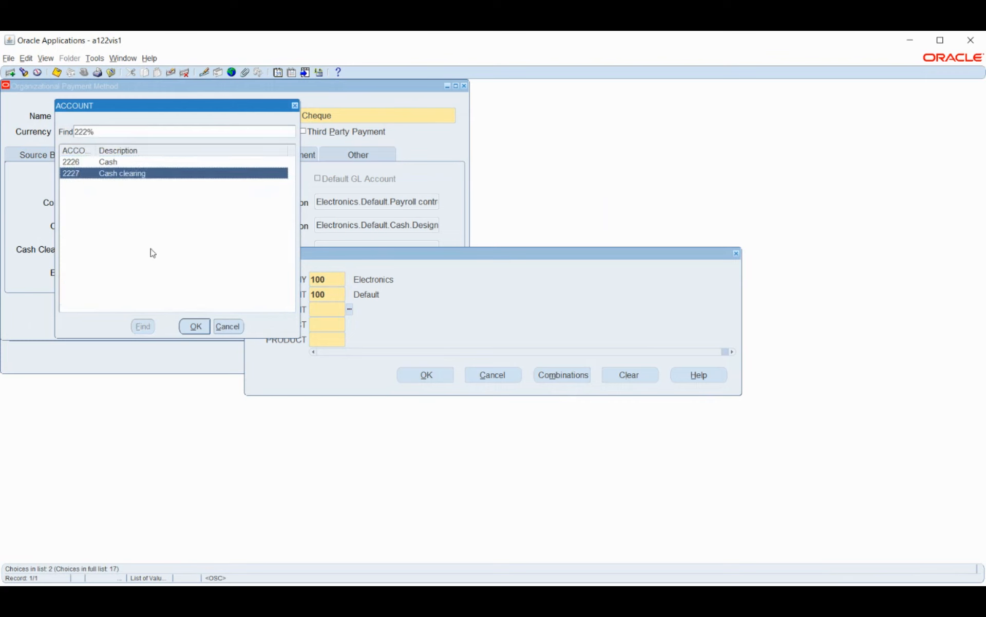
pyautogui.click(196, 326)
pyautogui.click(350, 325)
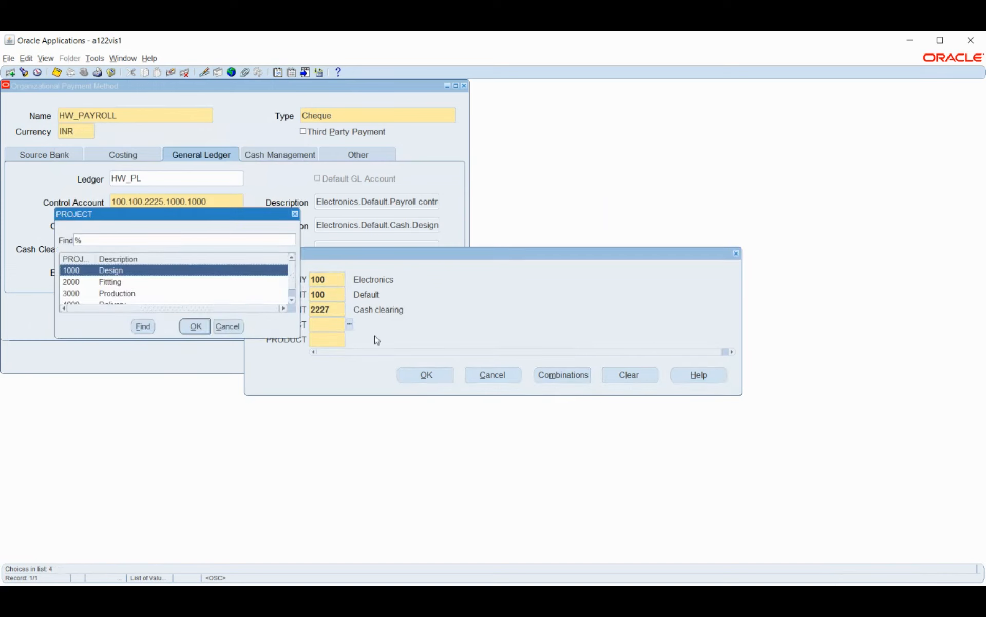
pyautogui.click(195, 327)
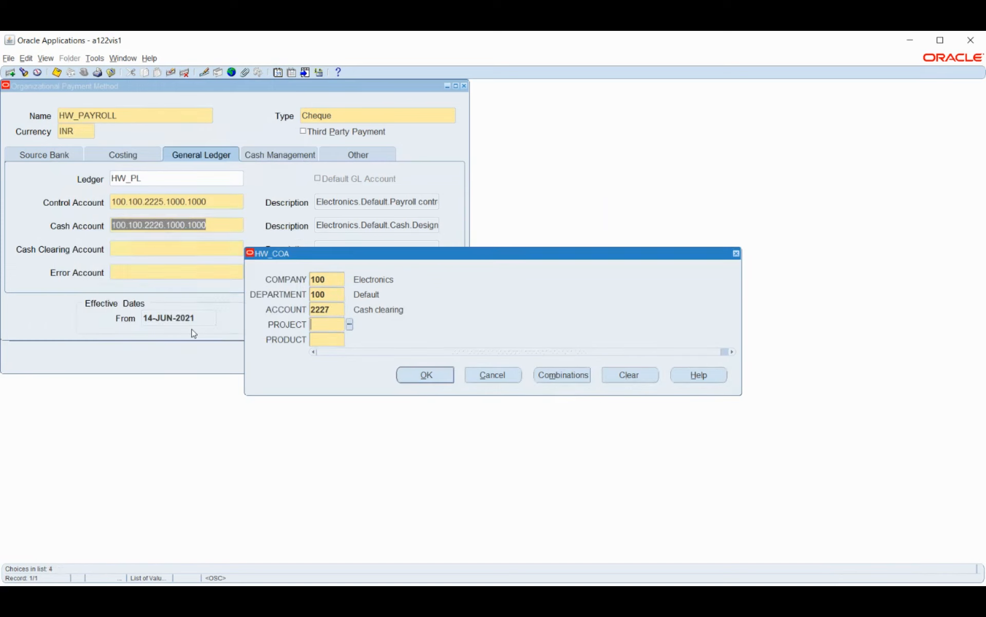
pyautogui.click(351, 341)
pyautogui.click(414, 383)
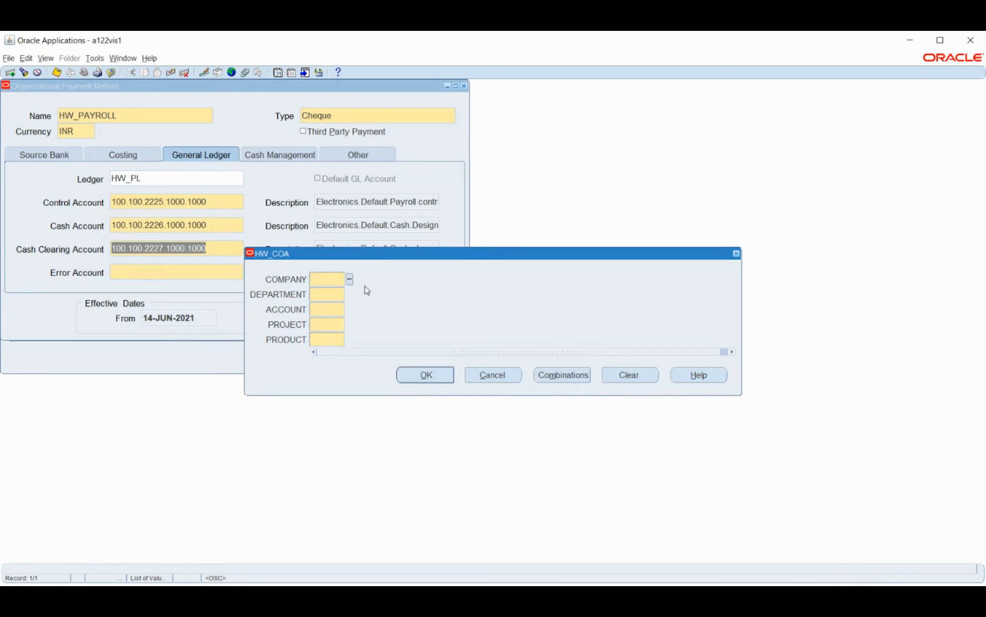
# Step: Set the Error Account's company to 100 Electronics and department to 100 Default
pyautogui.click(350, 279)
pyautogui.click(195, 325)
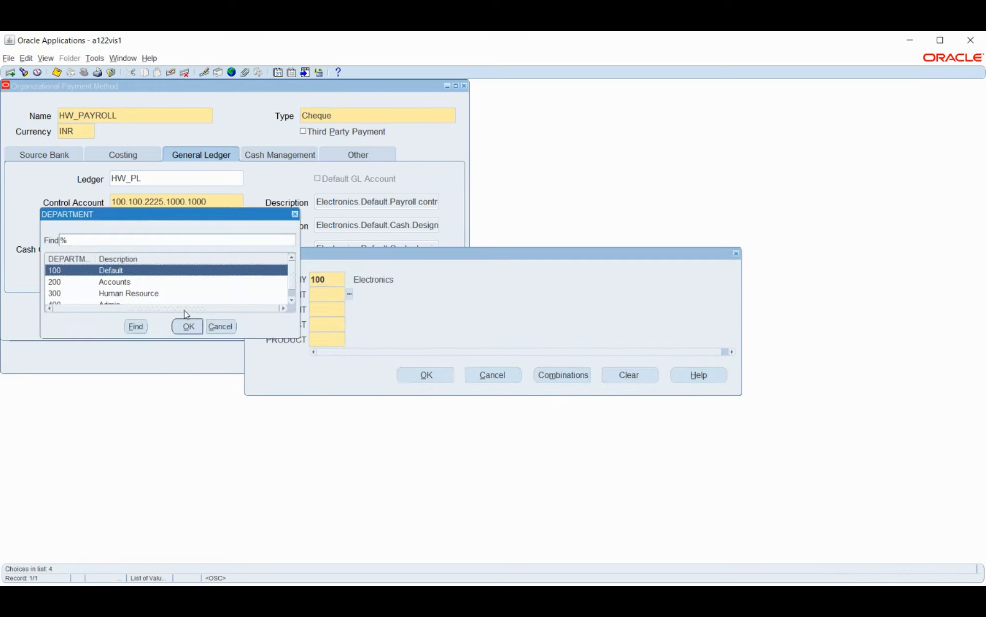
pyautogui.click(184, 328)
# Step: Complete the Error Account with account 2228 Error, project 1000 Design and product 1000 Warning Sensors
pyautogui.click(350, 310)
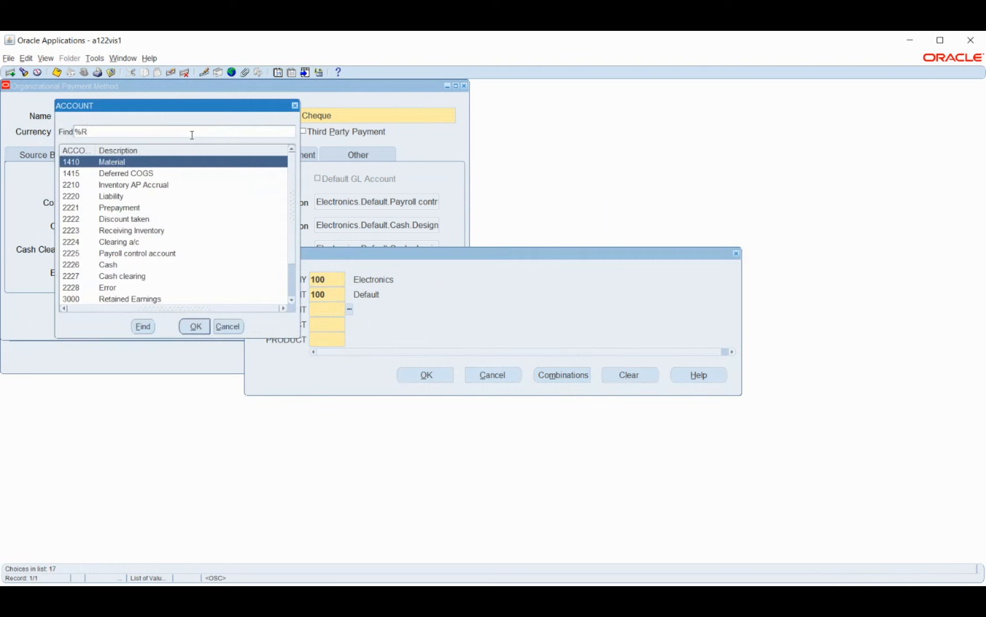
pyautogui.press('Return')
pyautogui.click(122, 174)
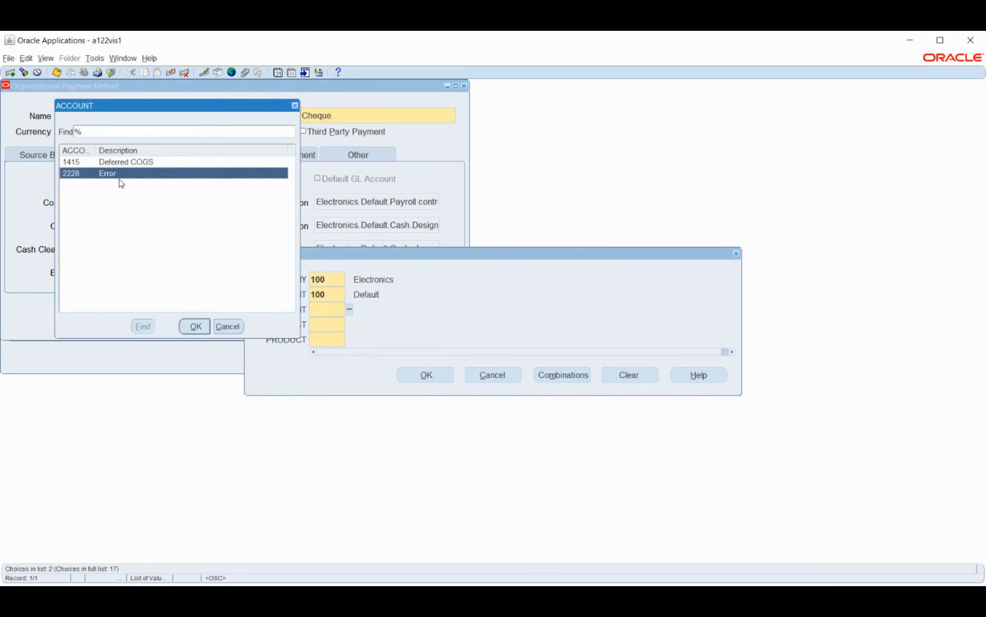
pyautogui.click(195, 326)
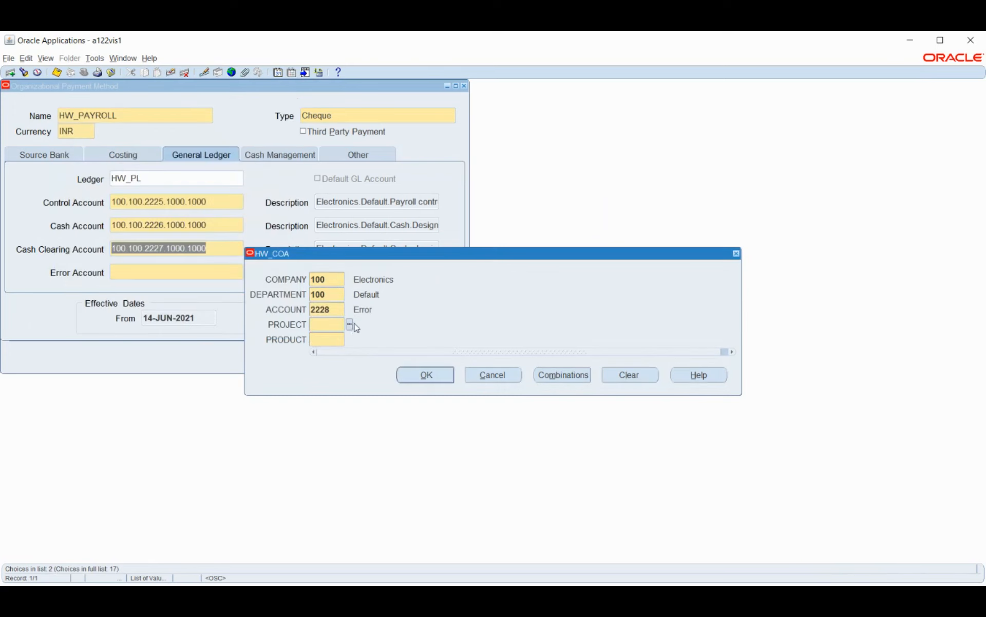
pyautogui.click(350, 324)
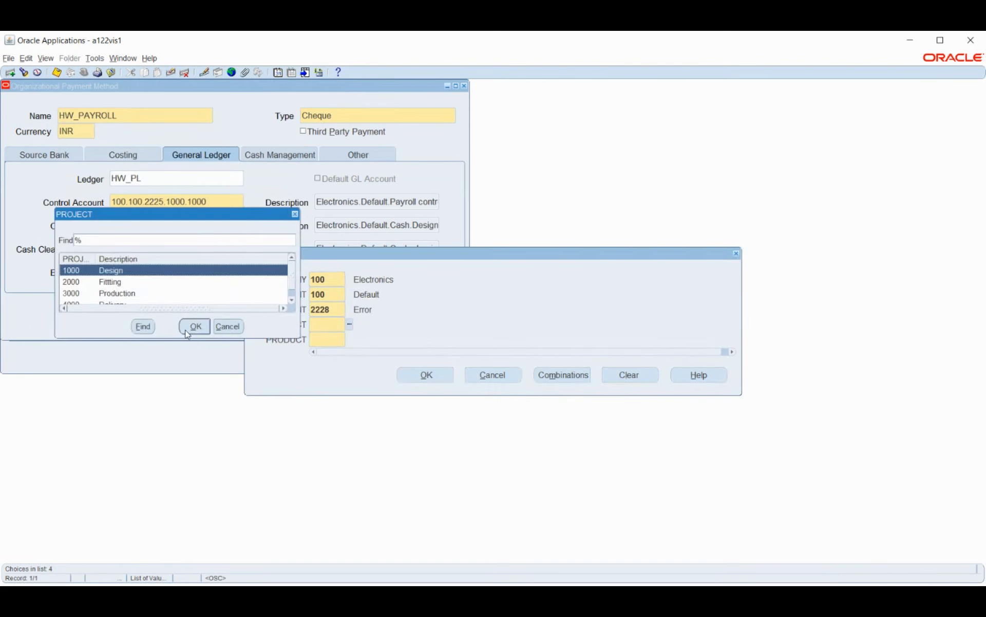
pyautogui.click(195, 325)
pyautogui.click(350, 339)
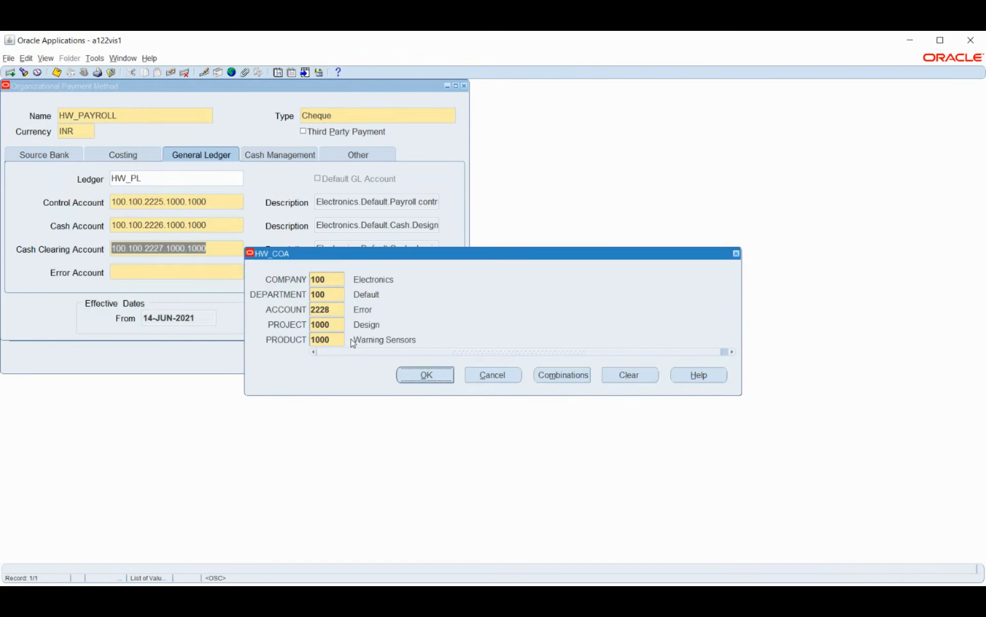
pyautogui.click(411, 371)
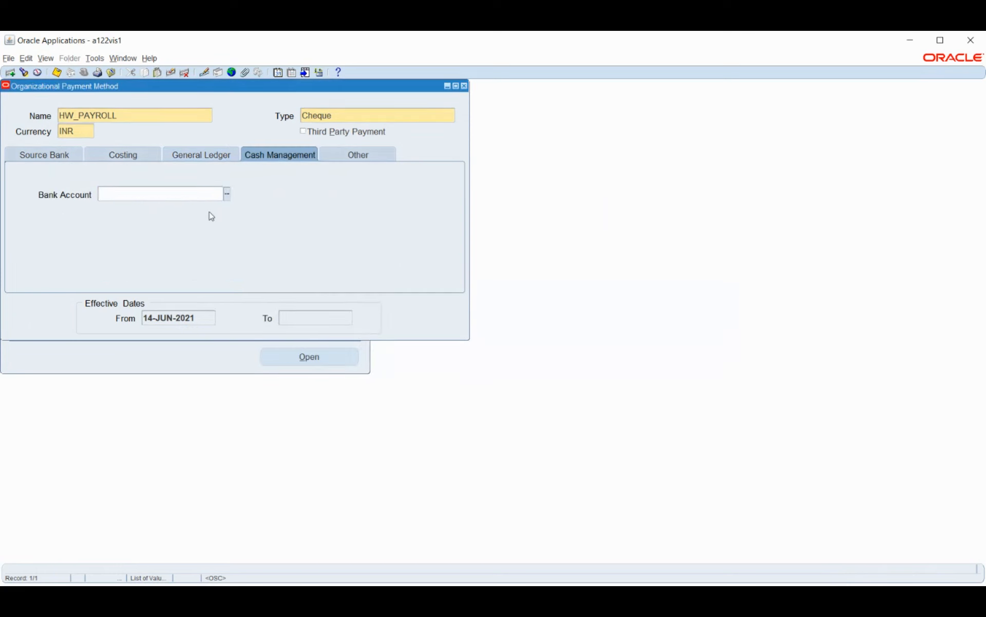
# Step: Try to select a cash management bank account for the HW_PAYROLL payment method
pyautogui.click(226, 194)
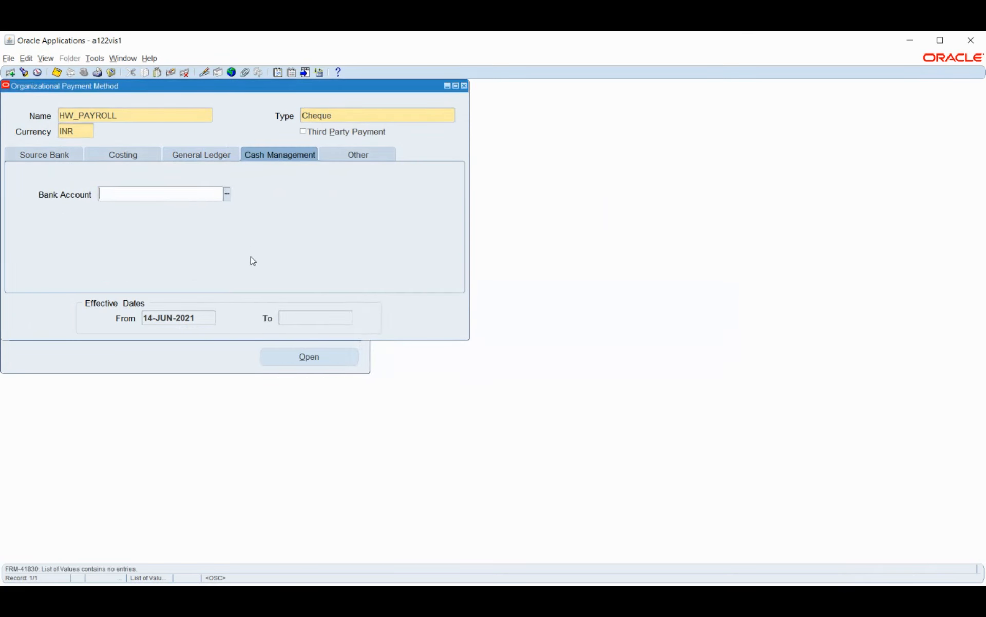
pyautogui.click(226, 194)
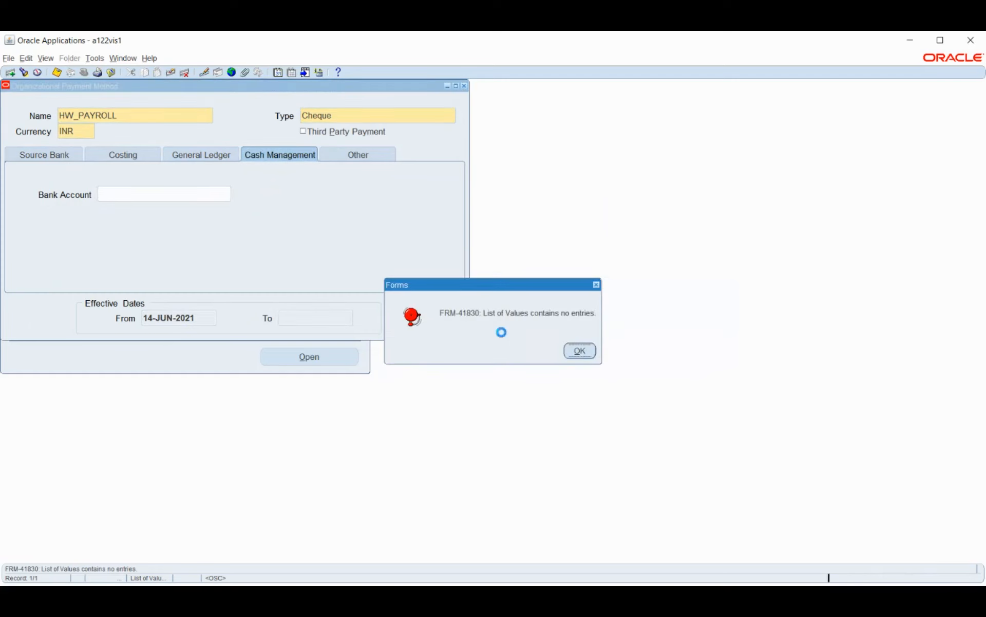
pyautogui.click(580, 351)
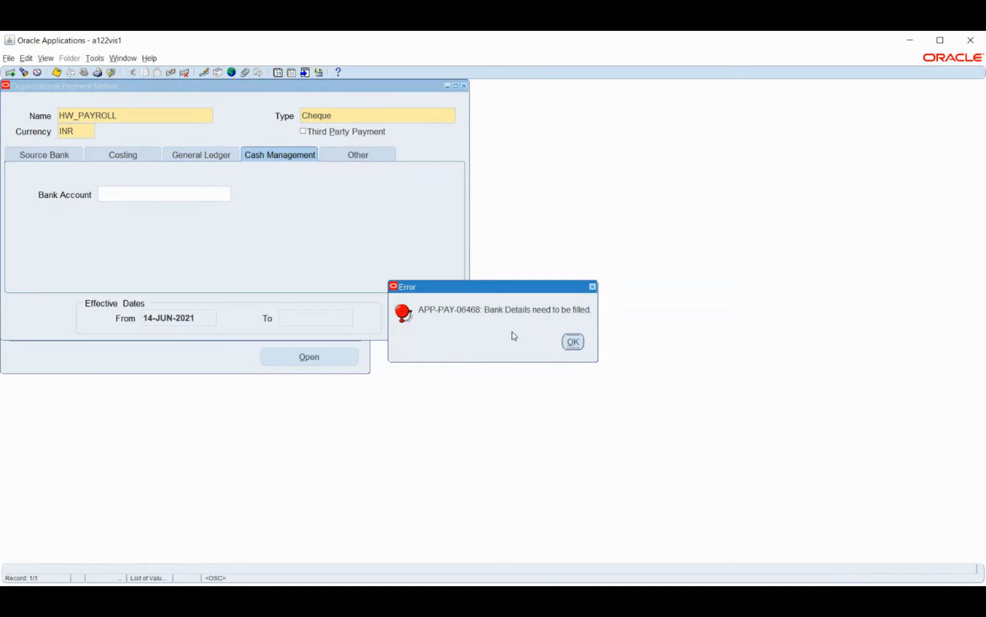
pyautogui.click(573, 343)
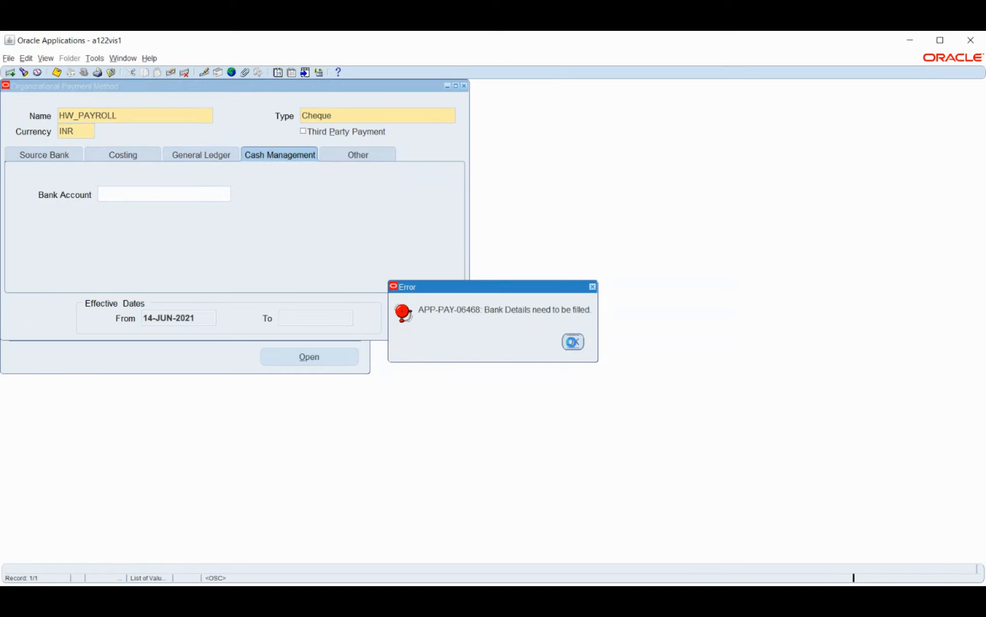
# Step: In the source bank details, enter the bank account number and choose ICICI Bank as the bank name
pyautogui.click(44, 156)
pyautogui.click(173, 232)
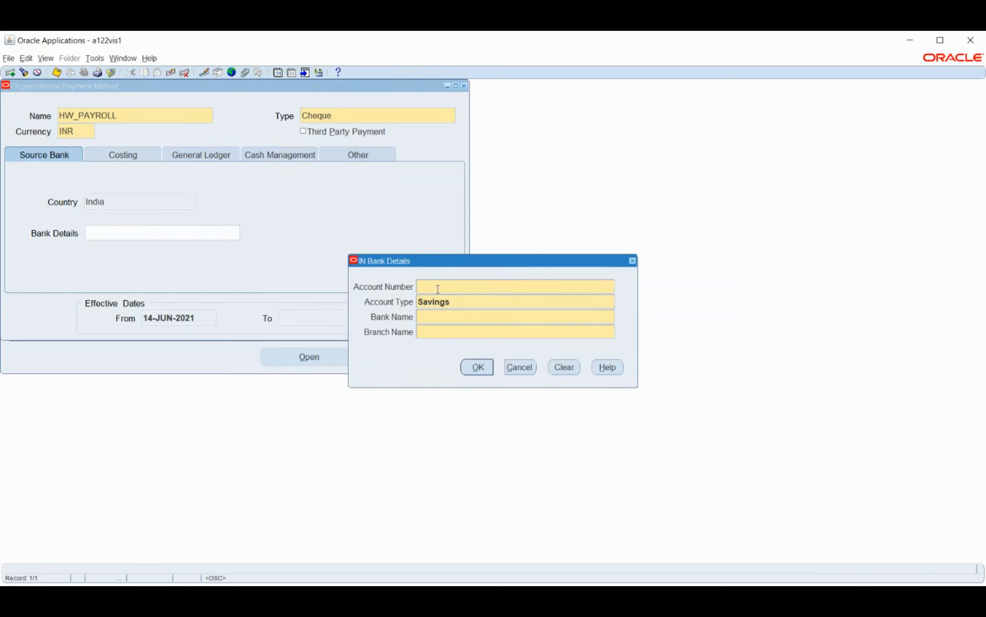
pyautogui.click(440, 319)
pyautogui.write('HDF')
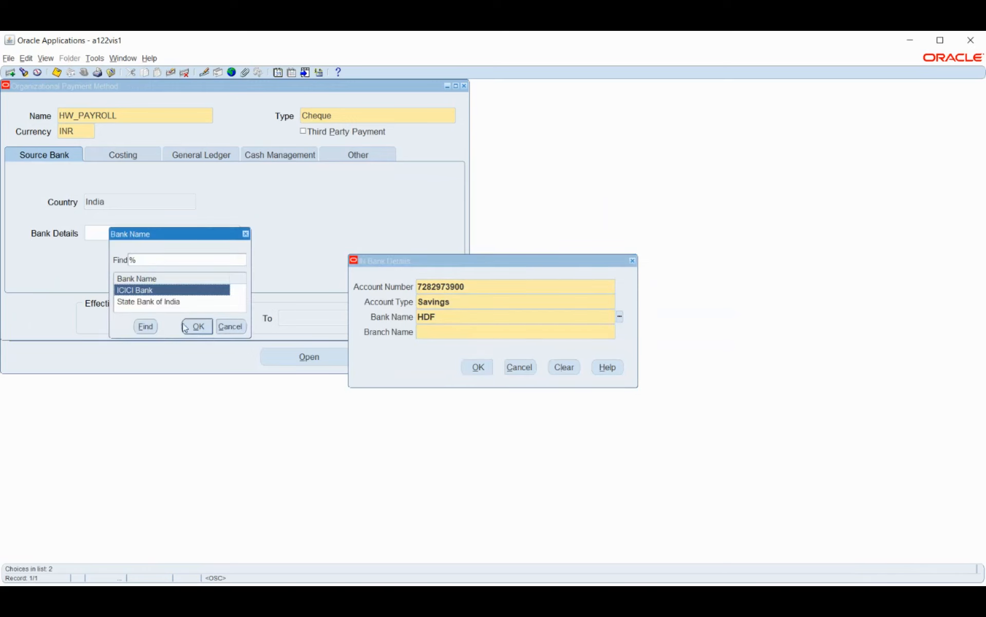
pyautogui.click(192, 327)
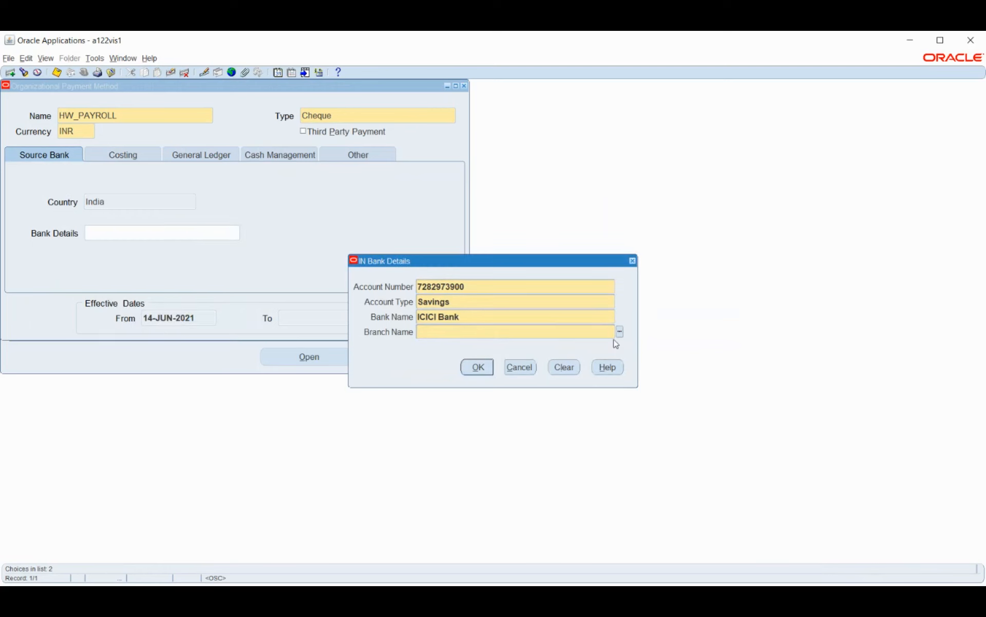
# Step: Choose AMBERPET as the branch name and accept the source bank details
pyautogui.click(620, 332)
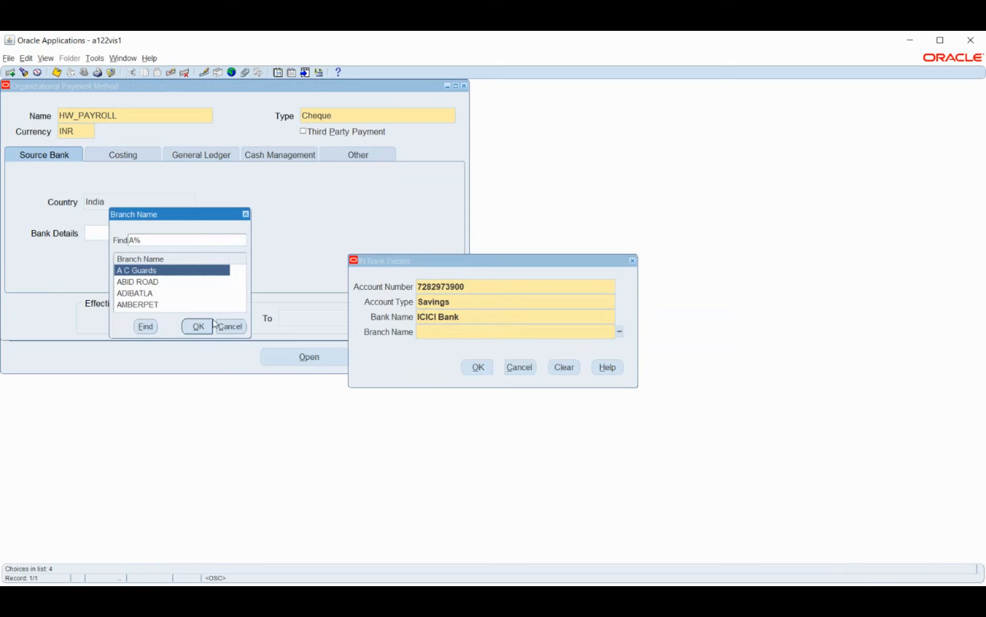
pyautogui.click(144, 293)
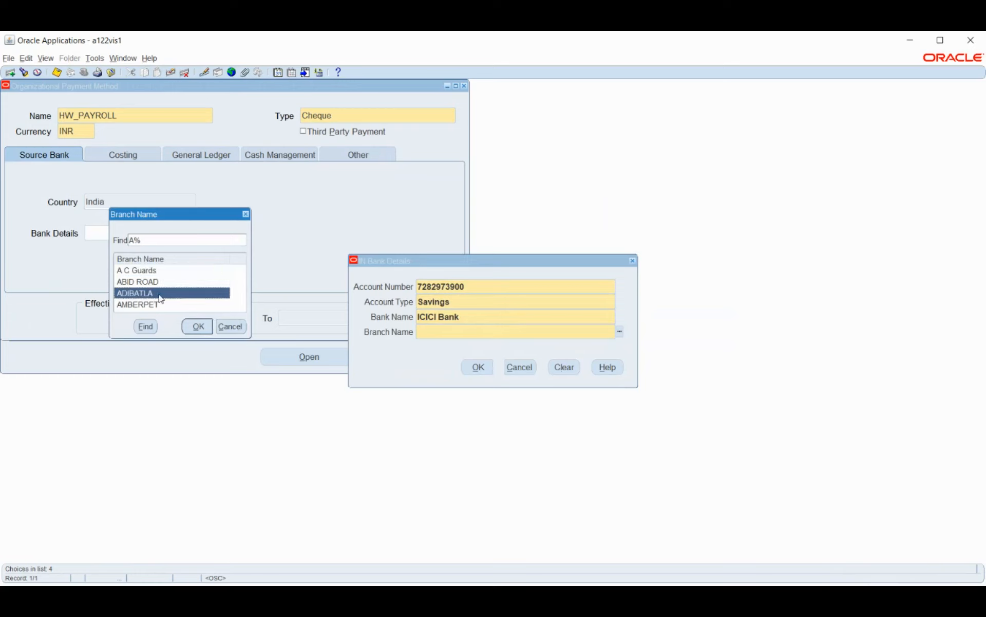
pyautogui.click(154, 307)
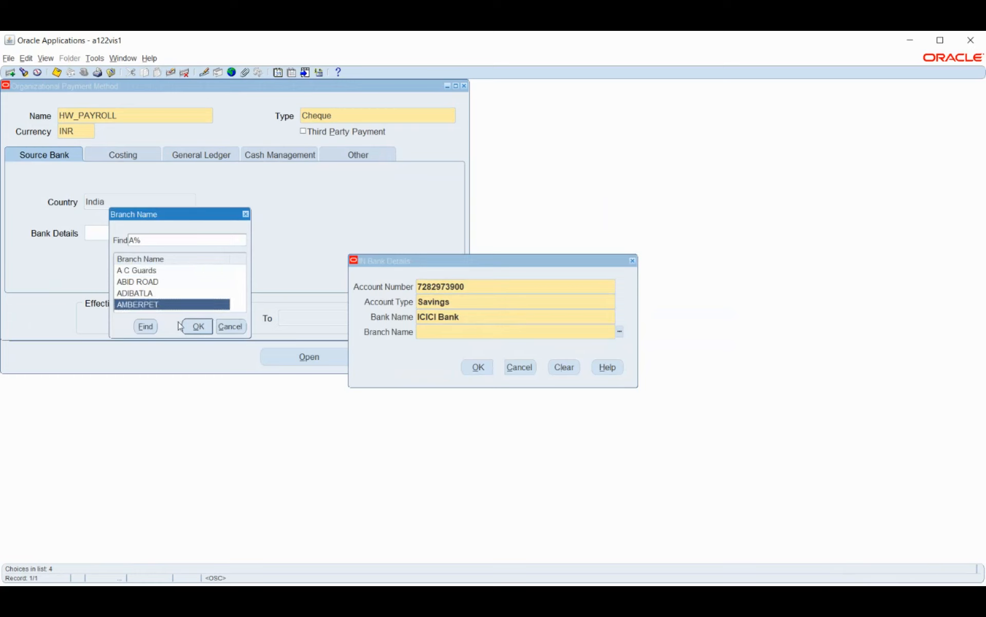
pyautogui.click(197, 326)
pyautogui.click(478, 367)
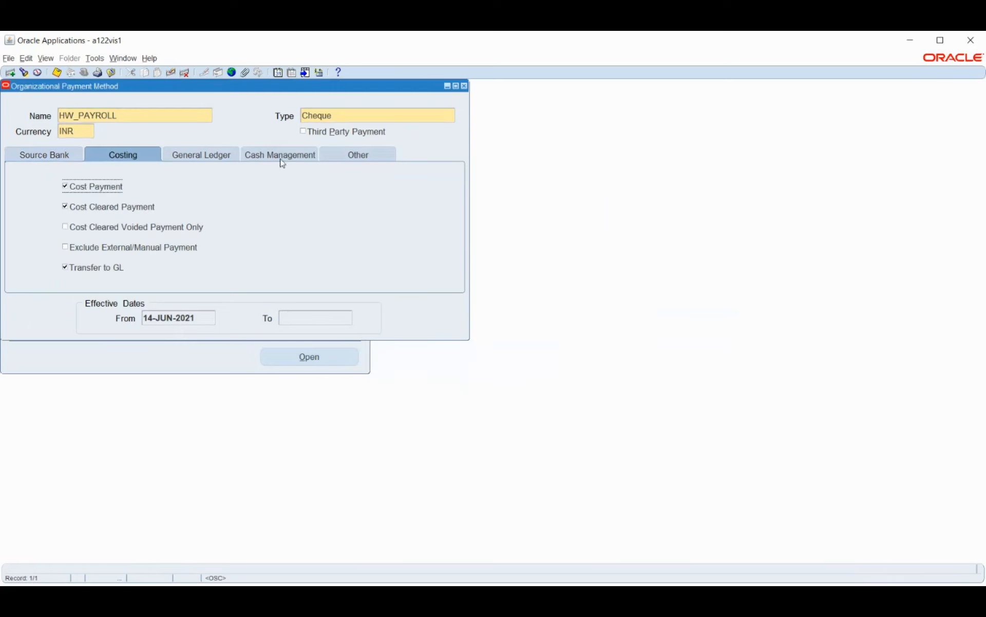
# Step: Check the available cash management bank accounts again and save the HW_PAYROLL payment method
pyautogui.click(280, 155)
pyautogui.click(227, 195)
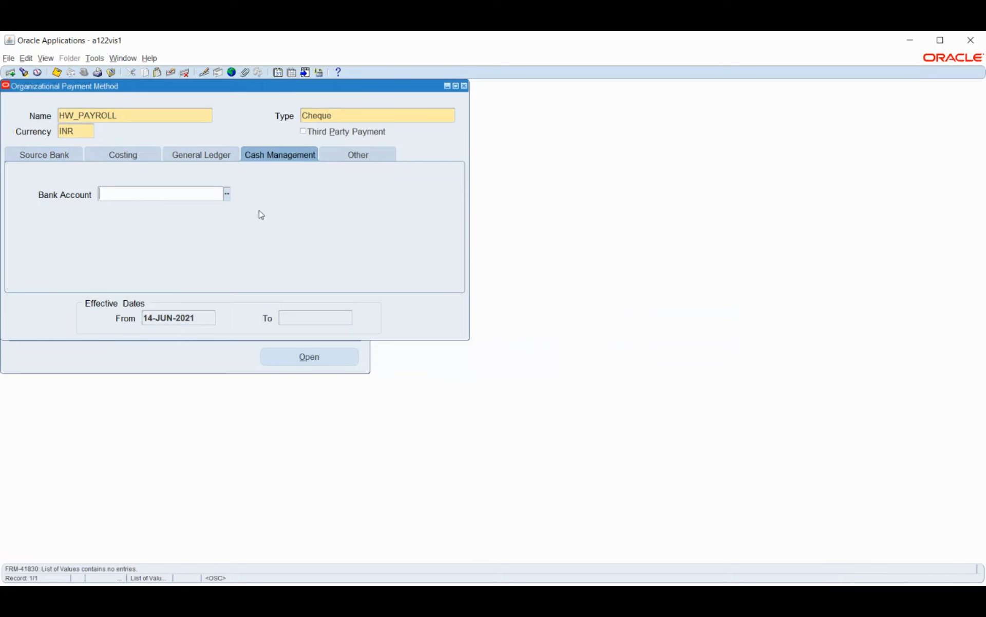
pyautogui.hotkey('ctrl', 's')
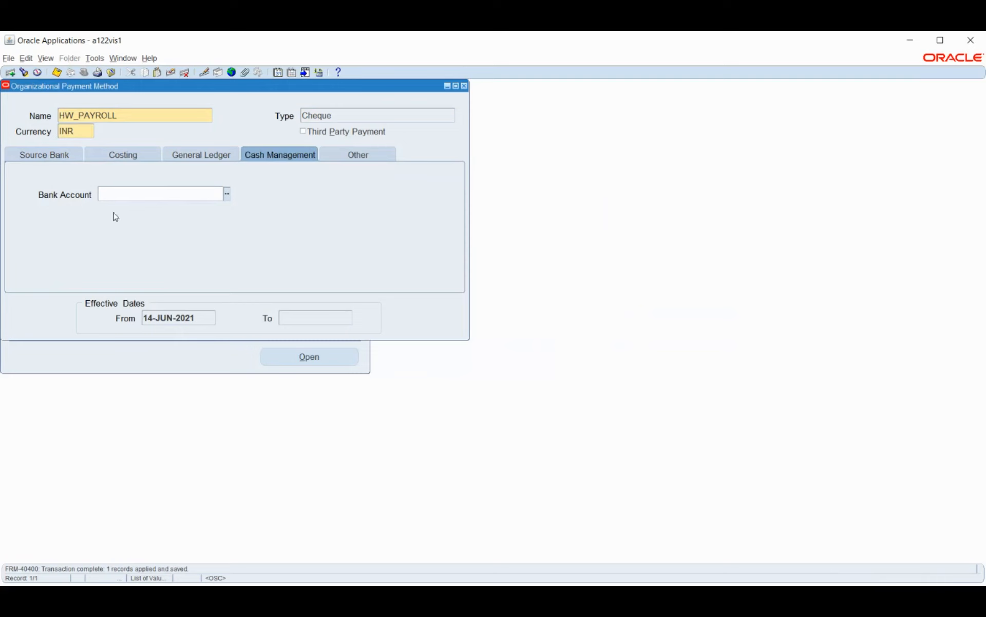
# Step: Review the payment method's source bank details and further information, then save and close it
pyautogui.click(46, 156)
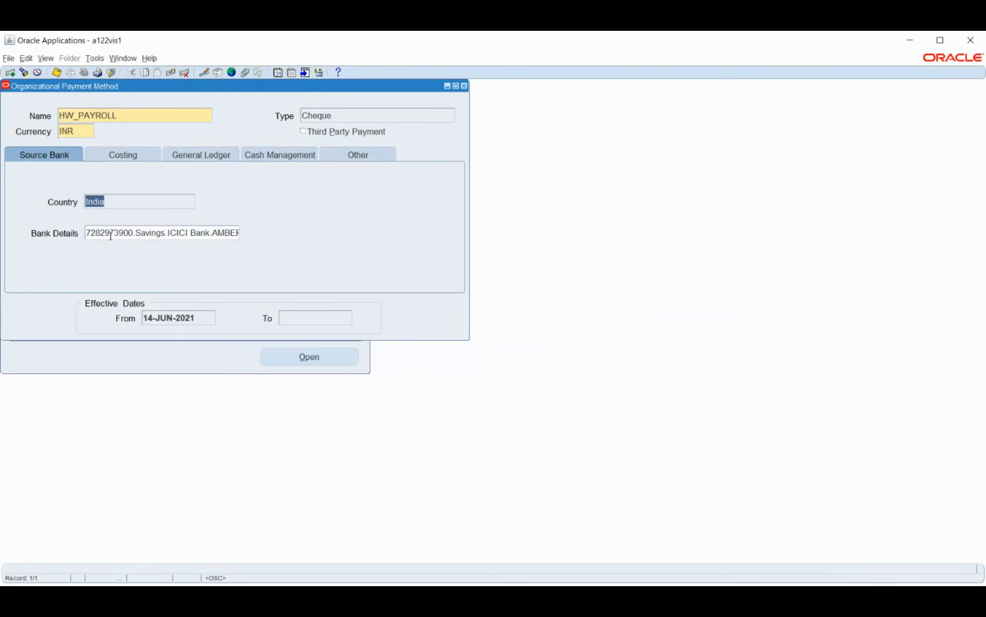
pyautogui.click(116, 233)
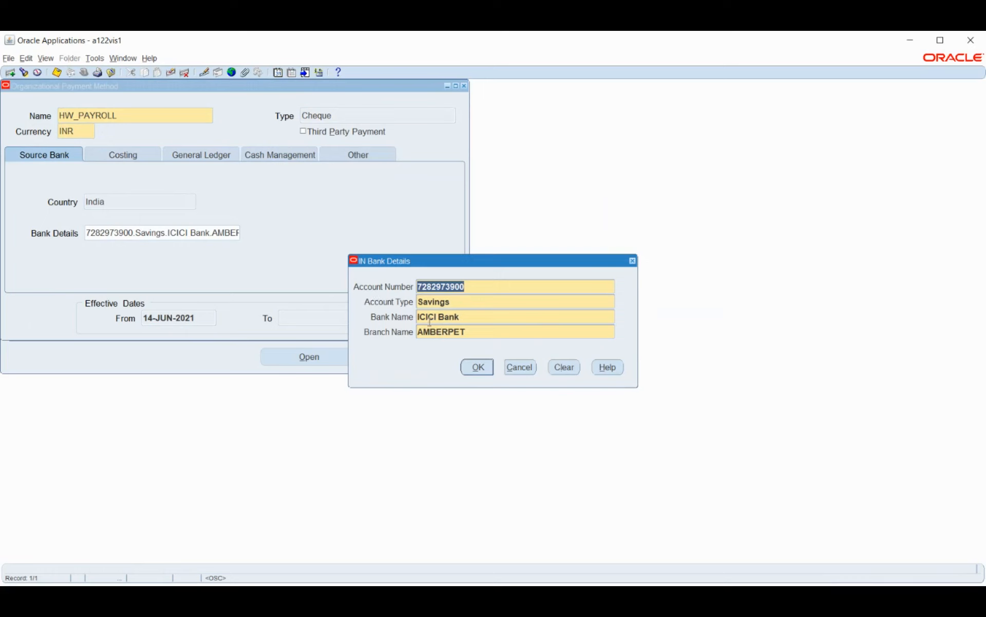
pyautogui.click(476, 370)
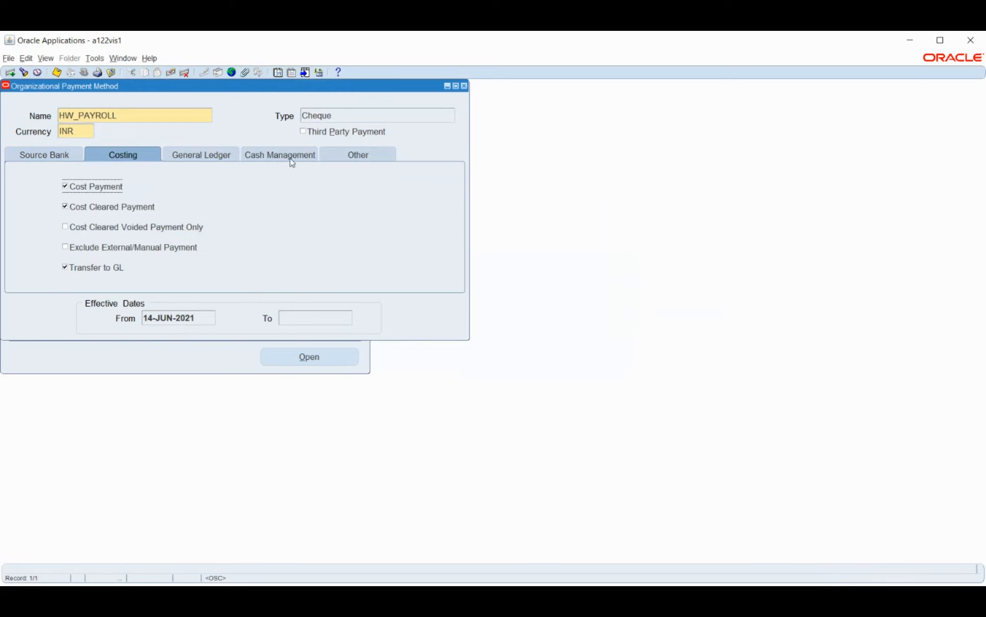
pyautogui.click(347, 155)
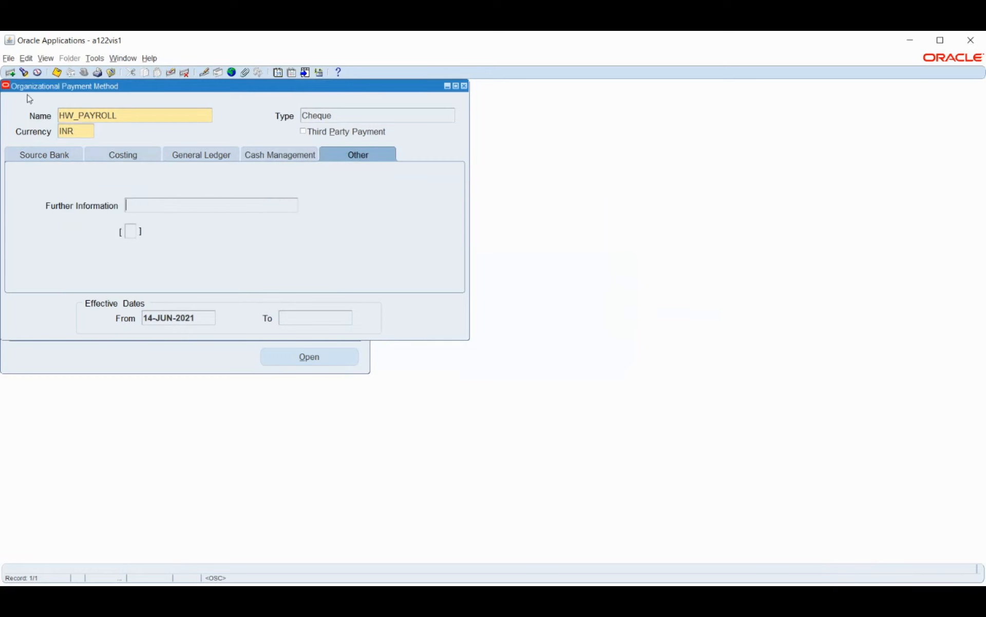
pyautogui.click(56, 72)
pyautogui.click(195, 115)
pyautogui.hotkey('ctrl', 'c')
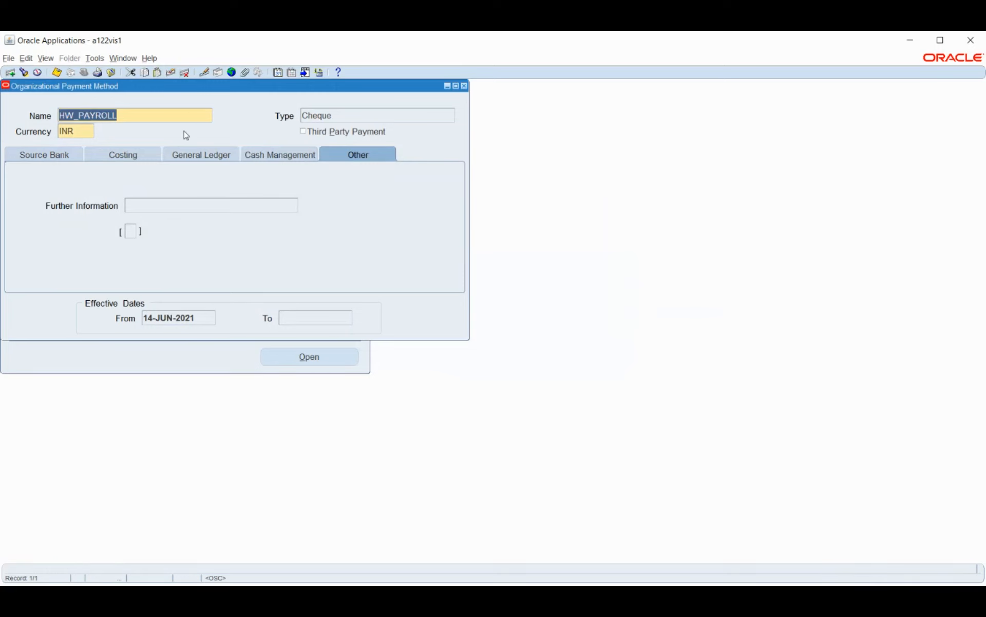
pyautogui.click(464, 87)
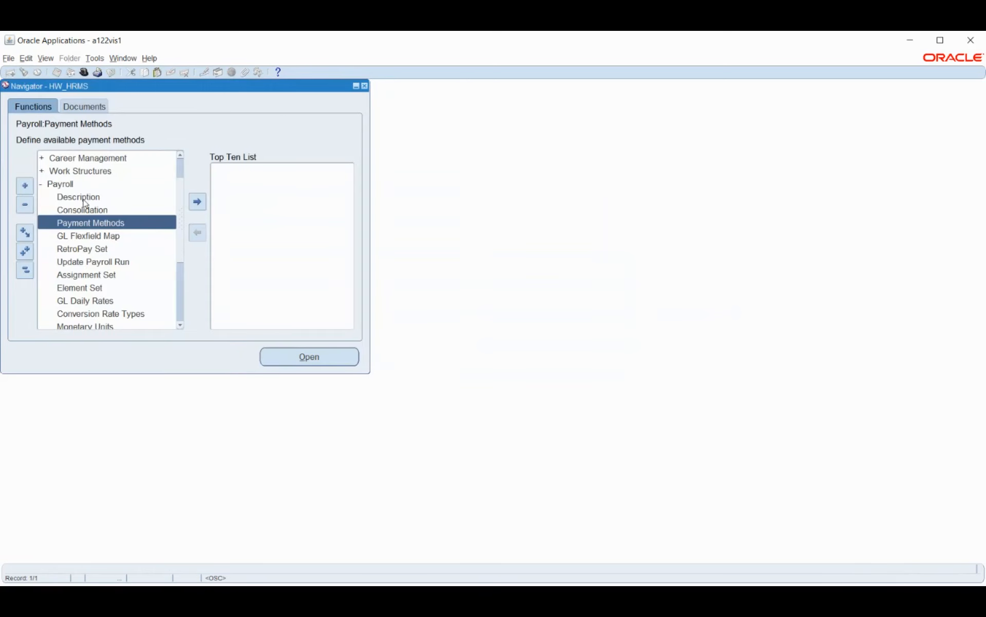
# Step: Open the payroll description form and query the payrolls whose name starts with HW
pyautogui.click(85, 199)
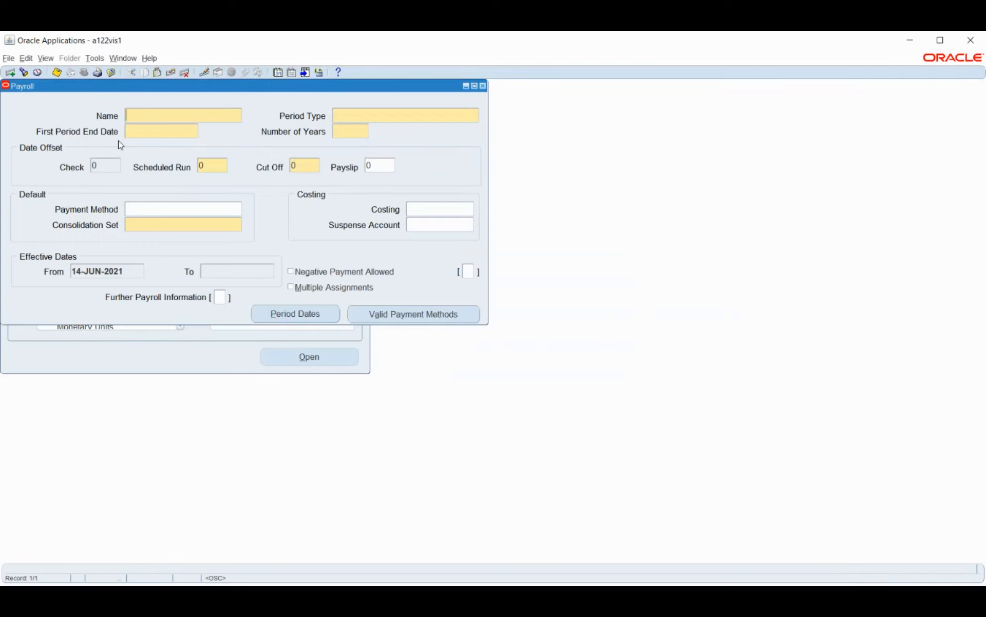
pyautogui.press('F11')
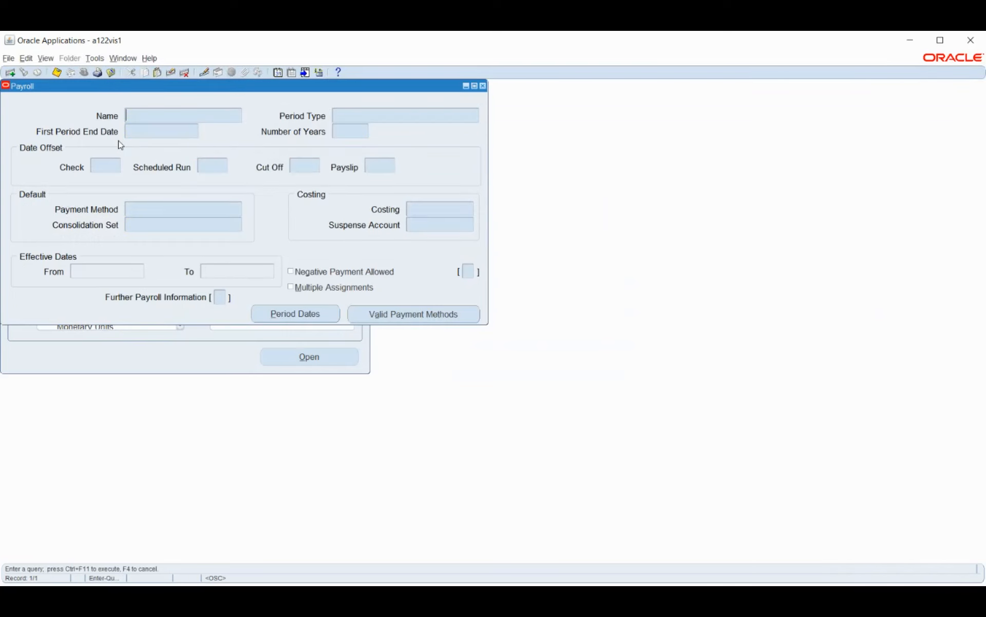
pyautogui.write('HW%')
pyautogui.hotkey('ctrl', 'F11')
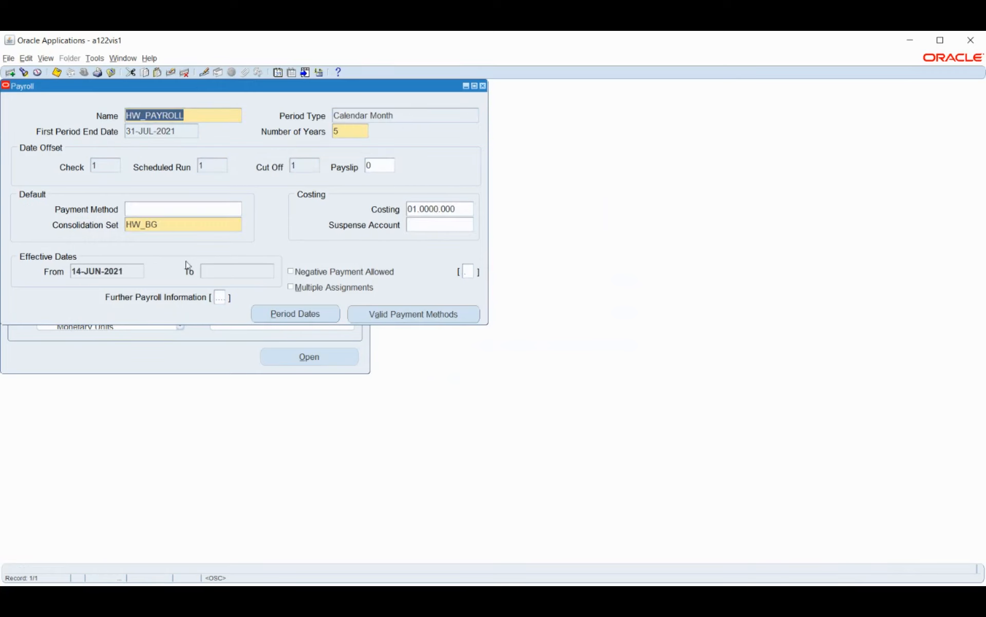
# Step: Set HW_PAYROLL as the payroll's default payment method as a correction, then save and close the form
pyautogui.click(172, 209)
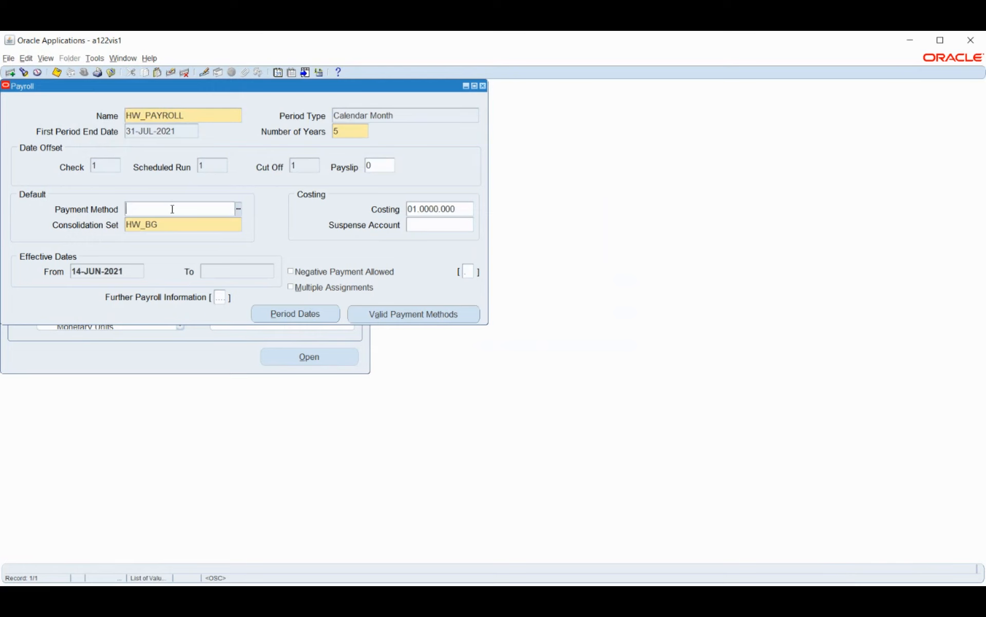
pyautogui.hotkey('ctrl', 'v')
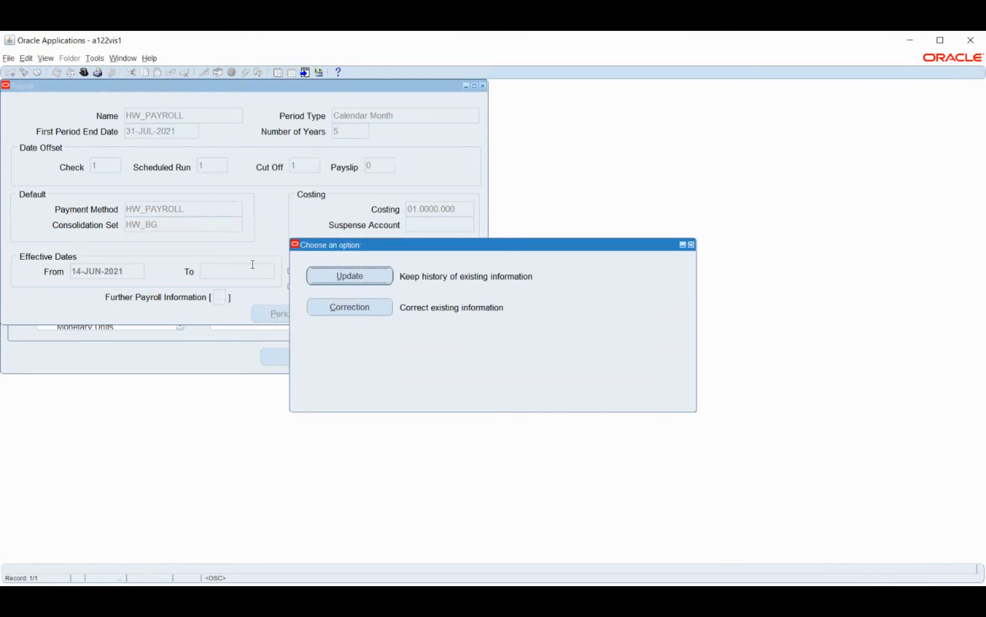
pyautogui.click(334, 307)
pyautogui.press('Tab')
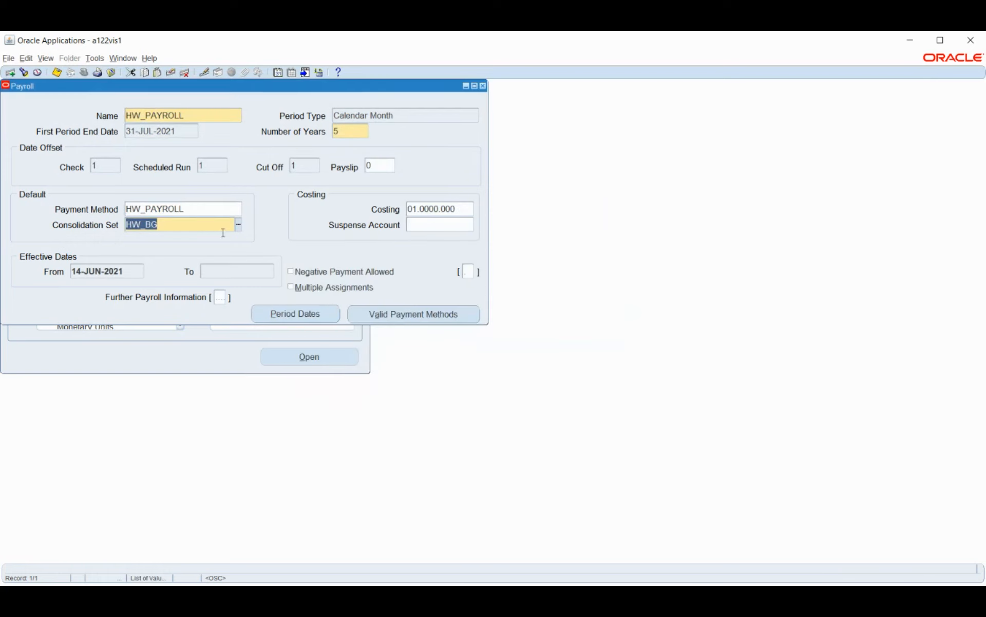
pyautogui.hotkey('ctrl', 's')
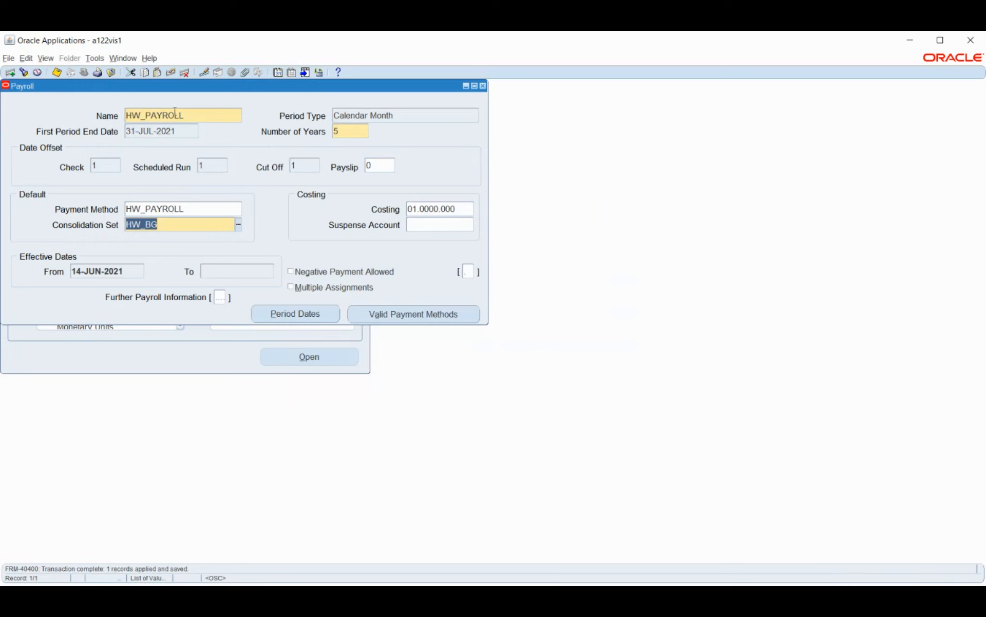
pyautogui.click(483, 87)
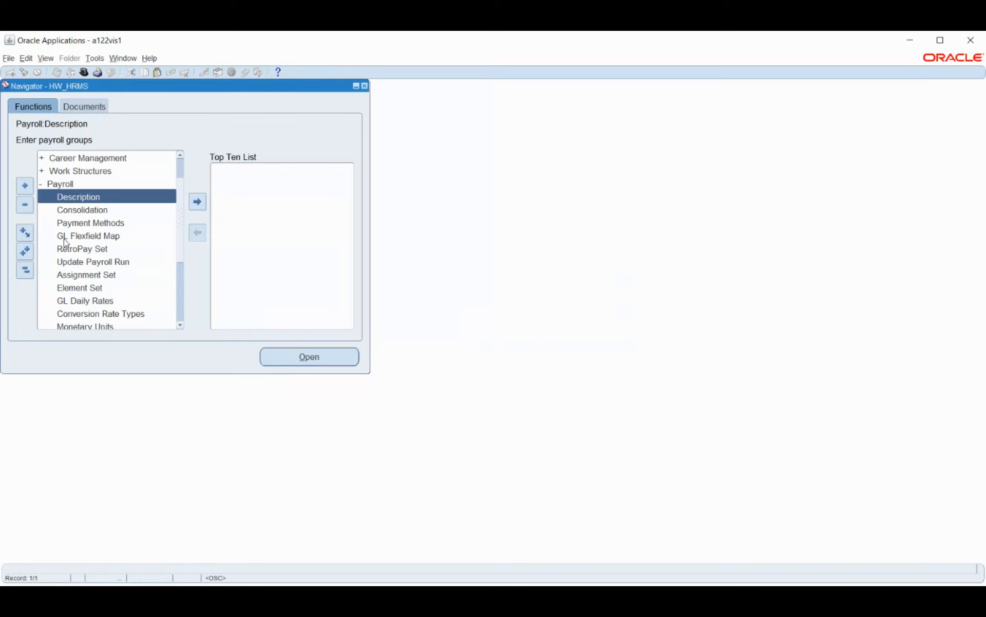
# Step: Open the GL Flexfield Map form and retrieve the HW_PAYROLL payroll record
pyautogui.click(66, 236)
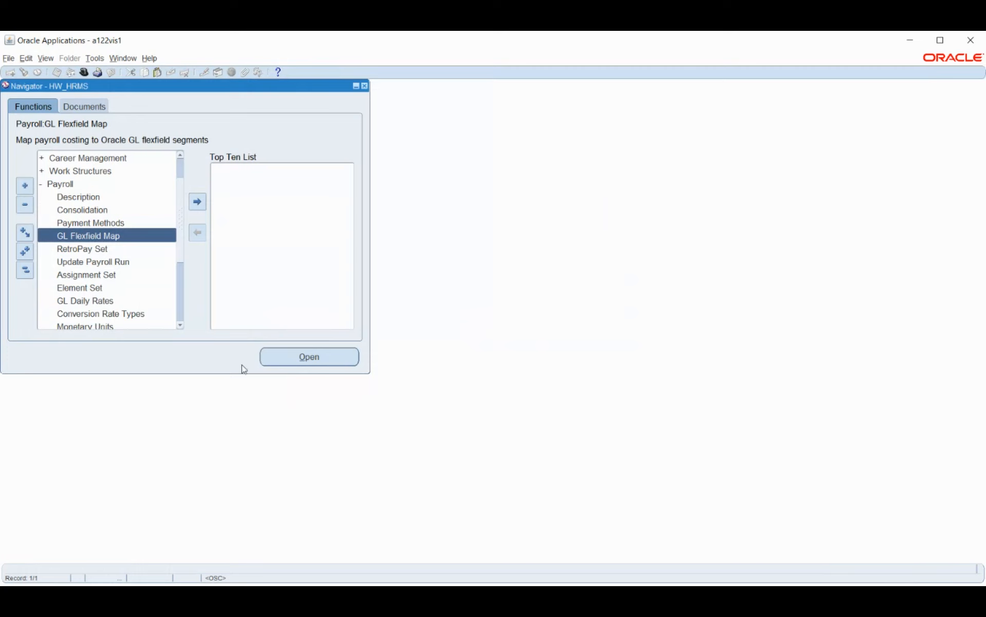
pyautogui.click(288, 358)
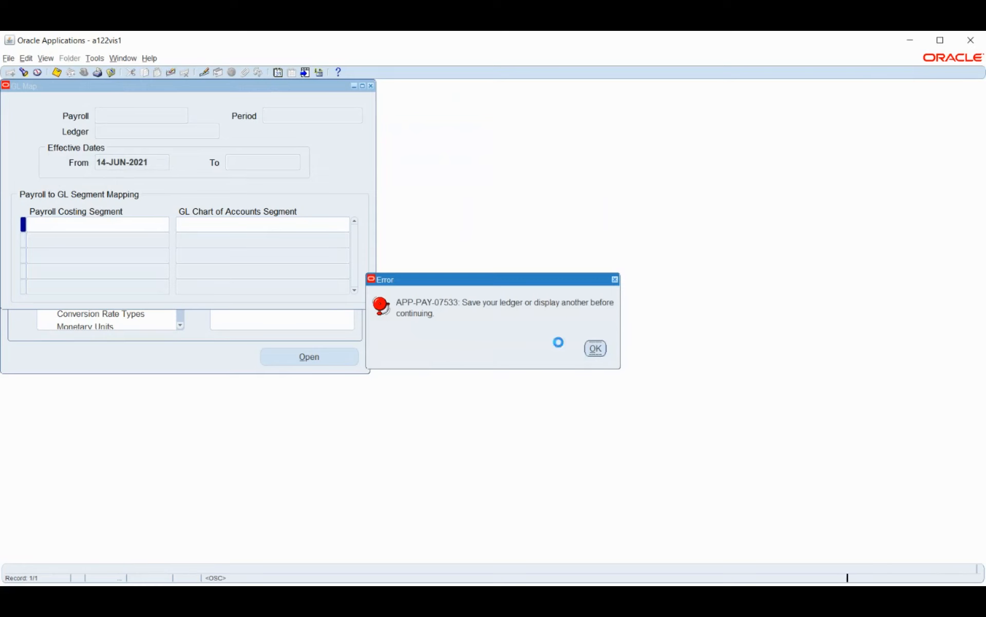
pyautogui.press('Return')
pyautogui.click(123, 114)
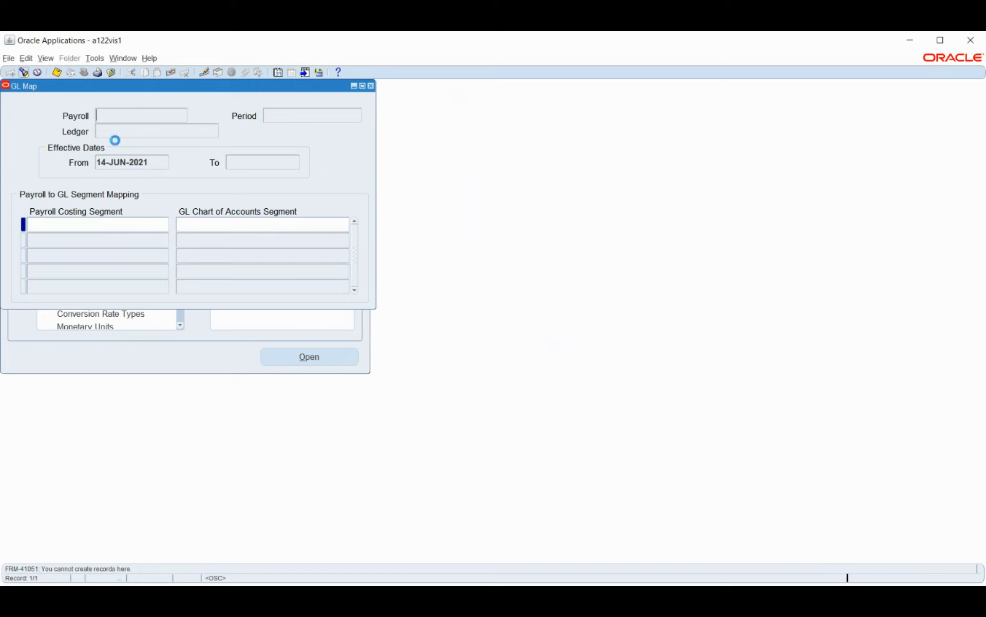
pyautogui.click(158, 157)
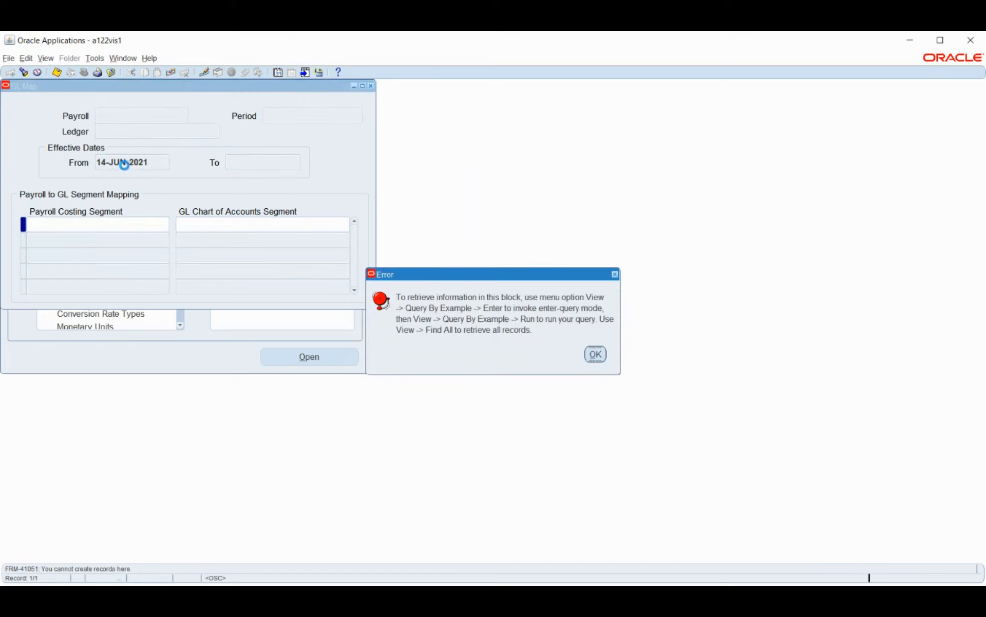
pyautogui.press('Return')
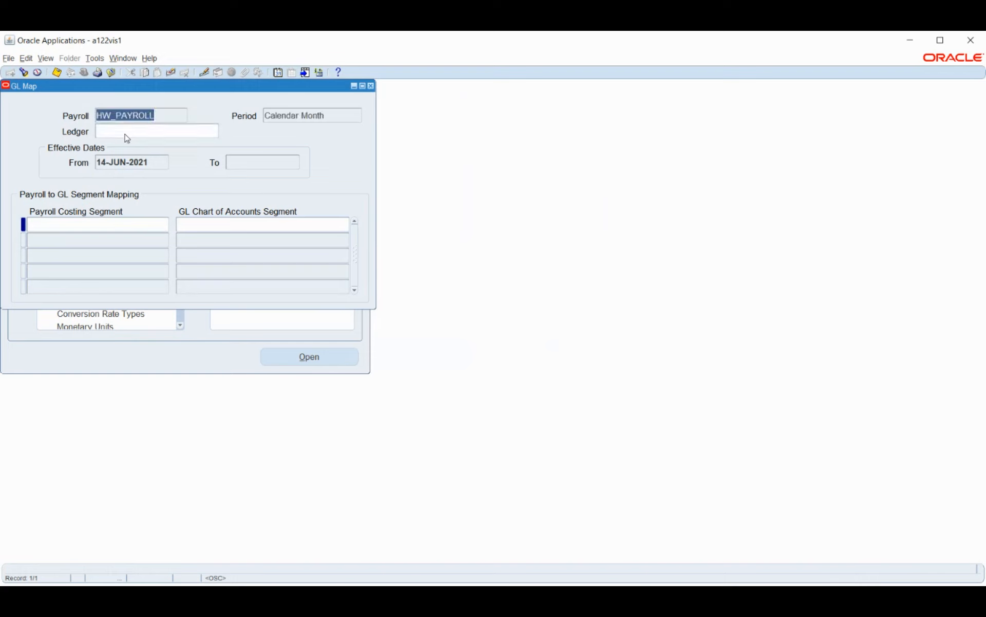
# Step: Set the ledger for the HW_PAYROLL payroll to HW_PL as a correction and save it
pyautogui.click(138, 129)
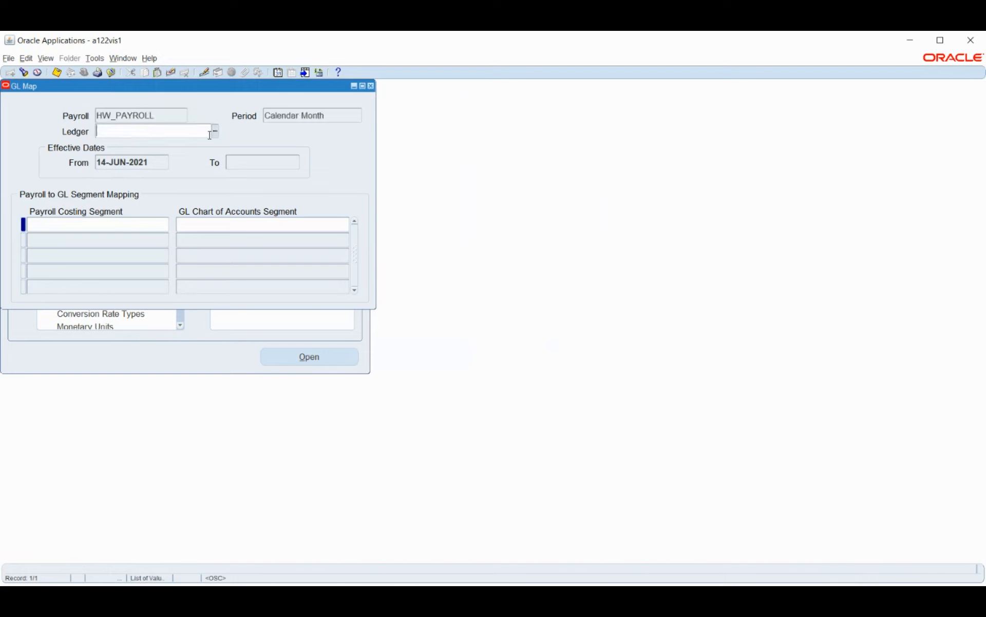
pyautogui.write('HW_PL')
pyautogui.hotkey('alt', 'c')
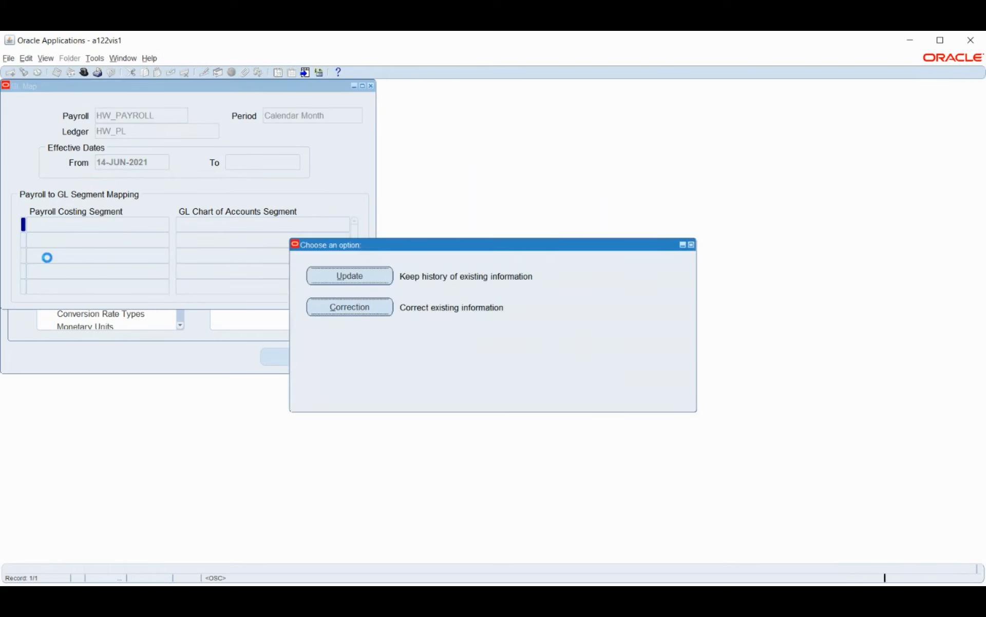
pyautogui.click(116, 220)
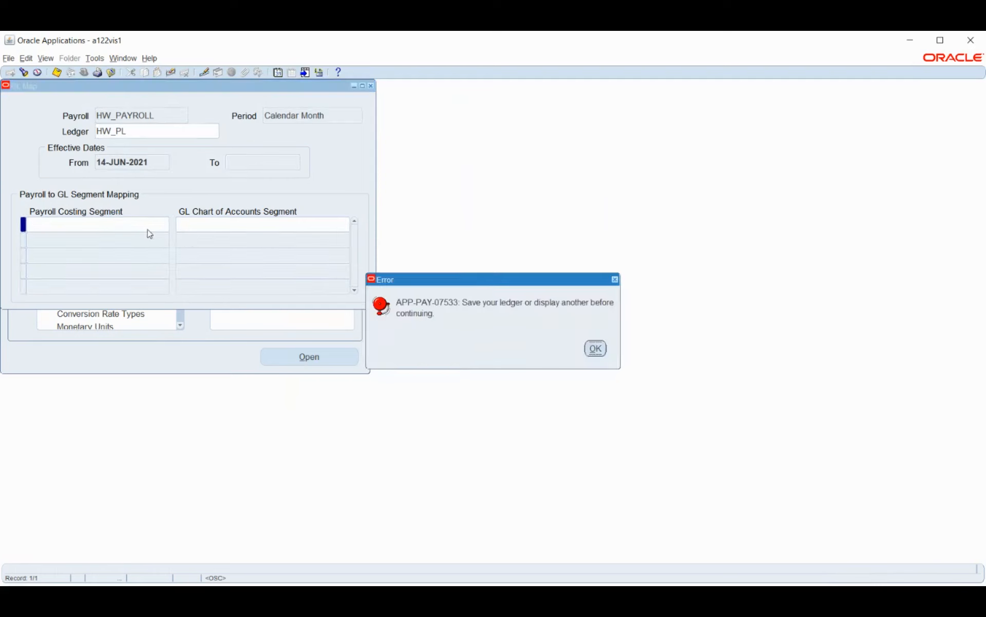
pyautogui.click(594, 348)
pyautogui.hotkey('ctrl', 's')
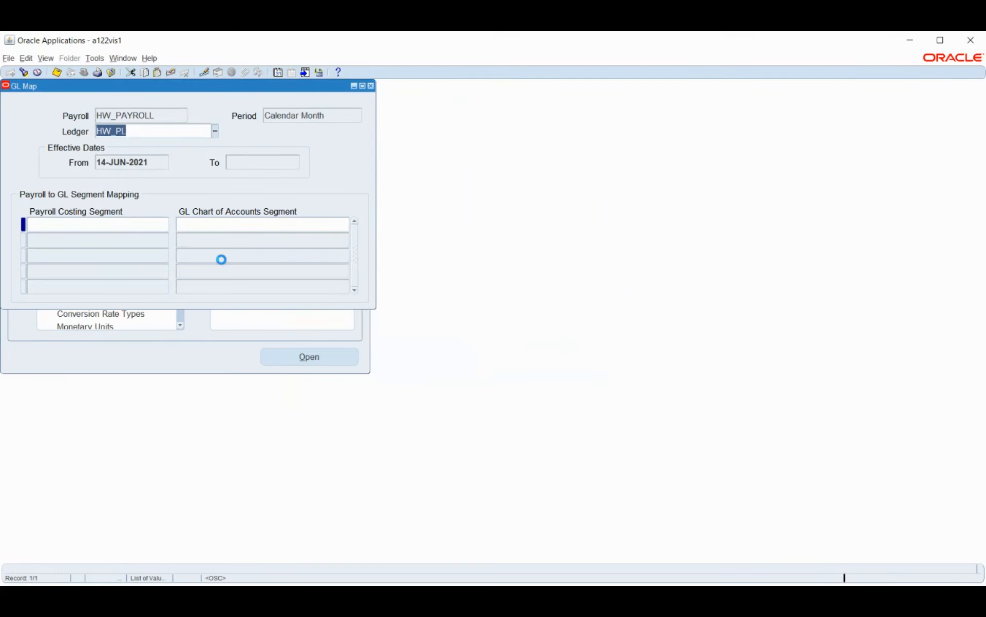
# Step: Map the Company payroll costing segment to the COMPANY segment of the GL chart of accounts
pyautogui.click(137, 223)
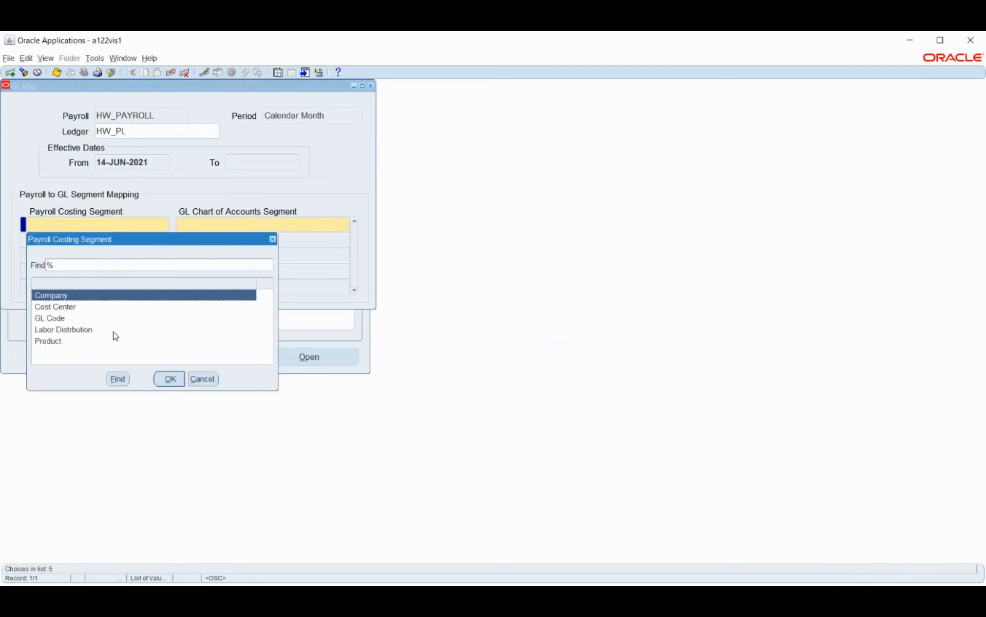
pyautogui.click(182, 381)
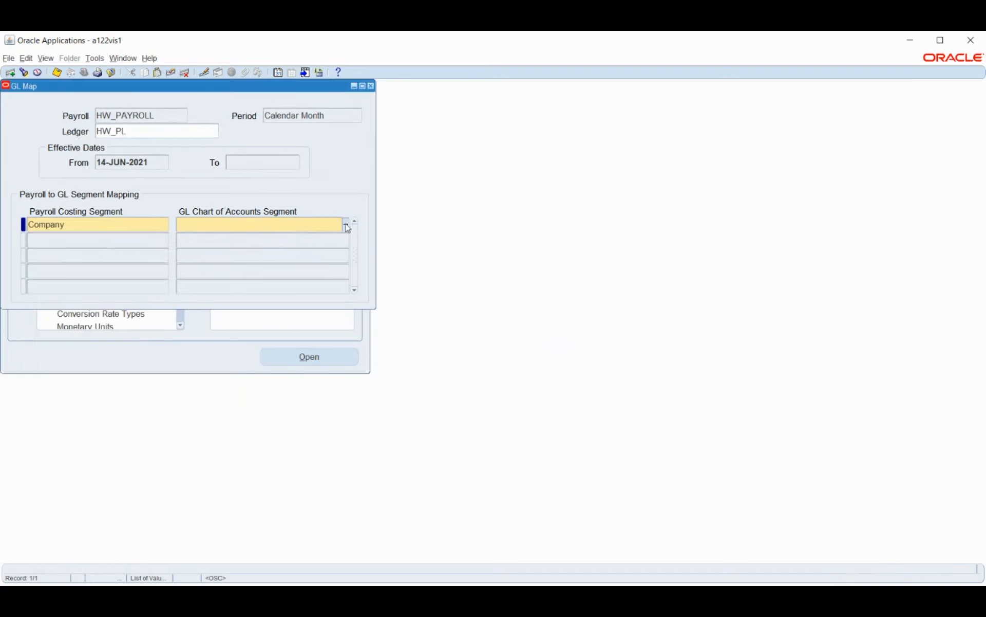
pyautogui.click(346, 222)
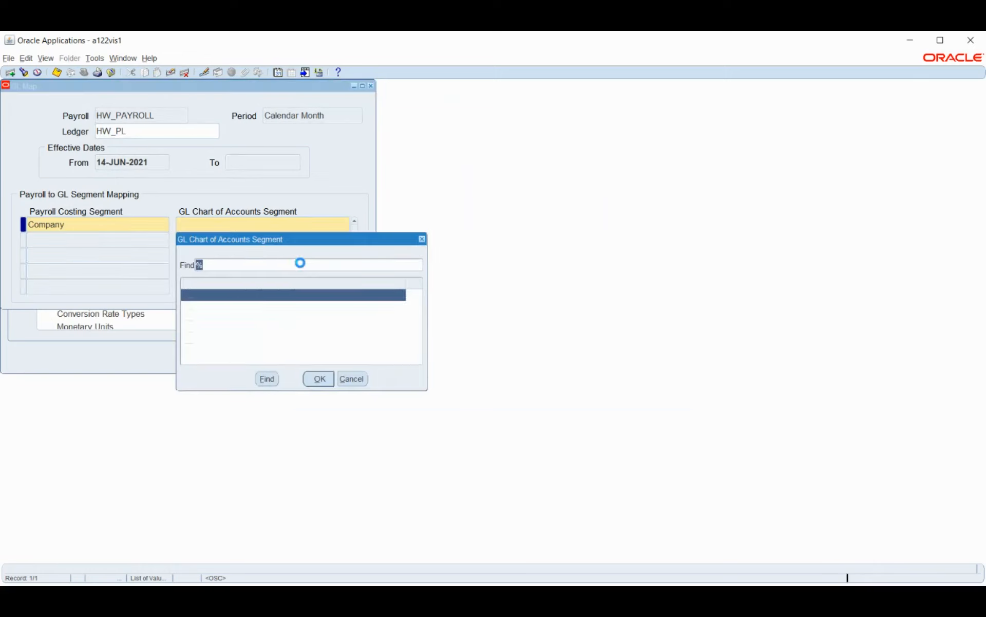
pyautogui.click(239, 307)
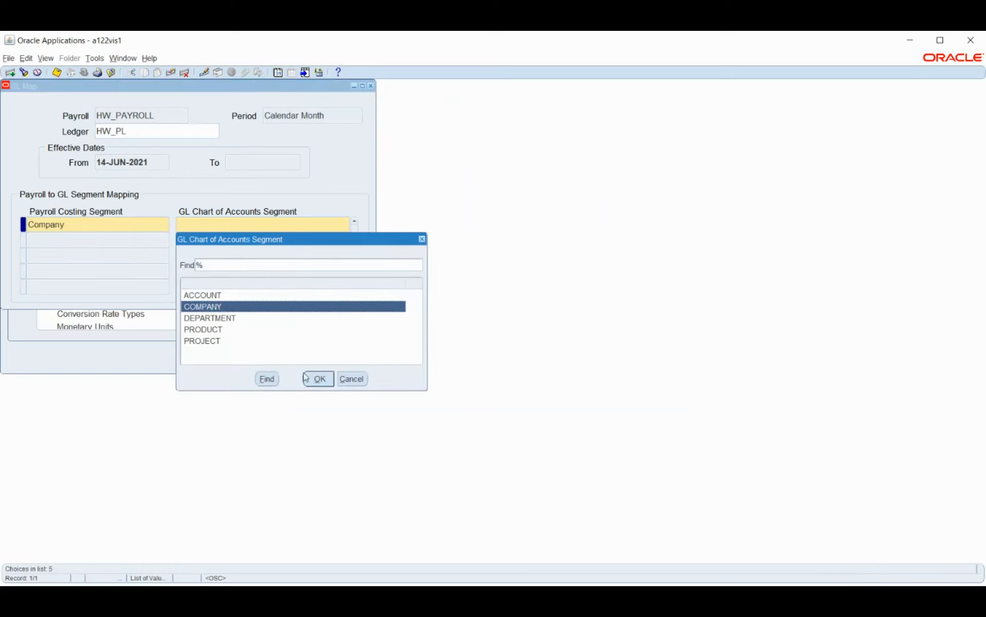
pyautogui.click(319, 380)
# Step: Add a mapping from the Cost Center payroll costing segment to the DEPARTMENT GL segment
pyautogui.click(120, 242)
pyautogui.click(165, 241)
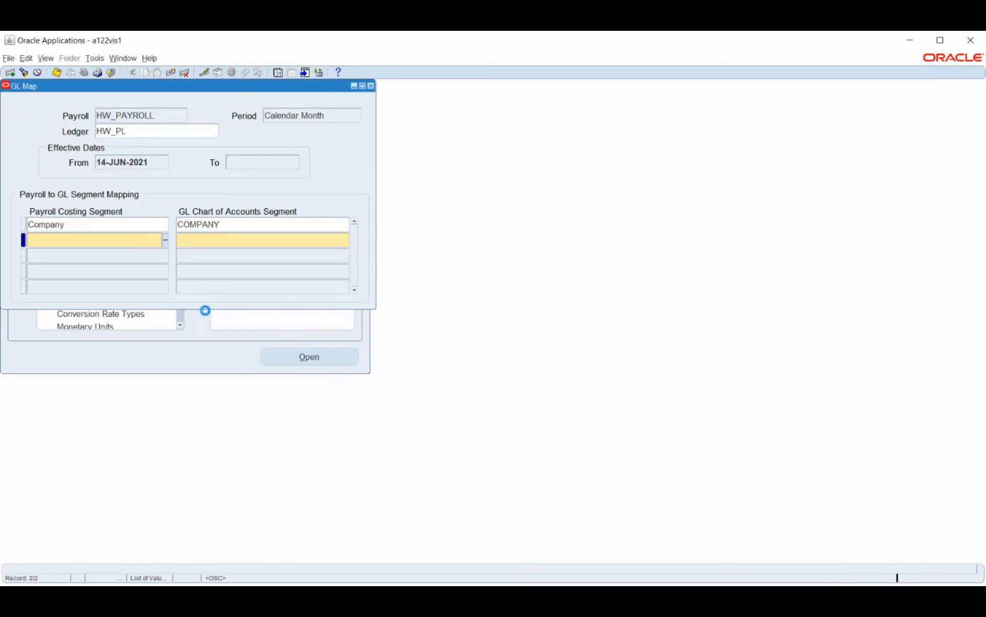
pyautogui.click(75, 325)
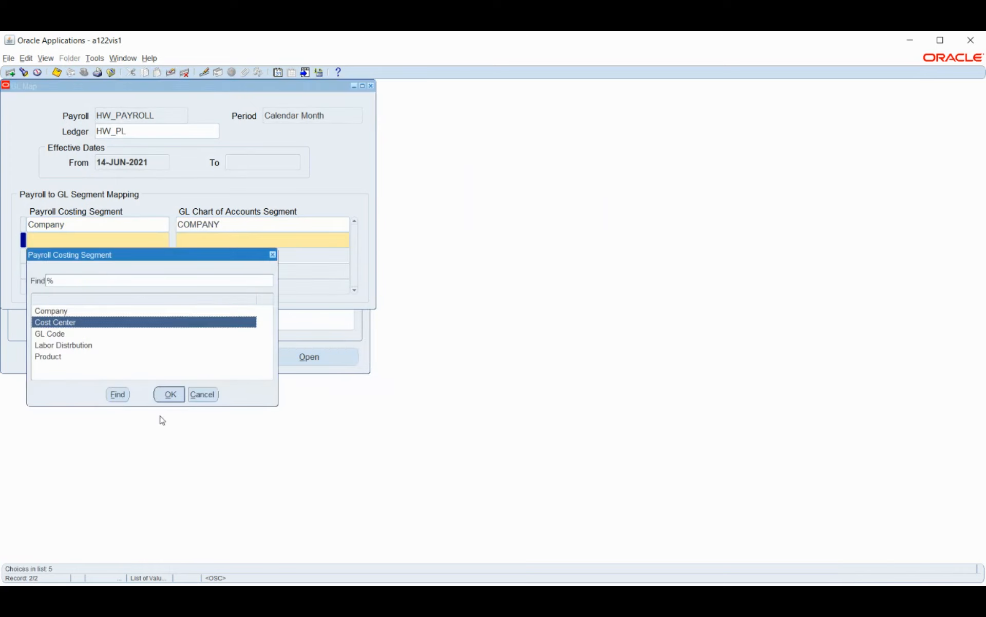
pyautogui.click(169, 400)
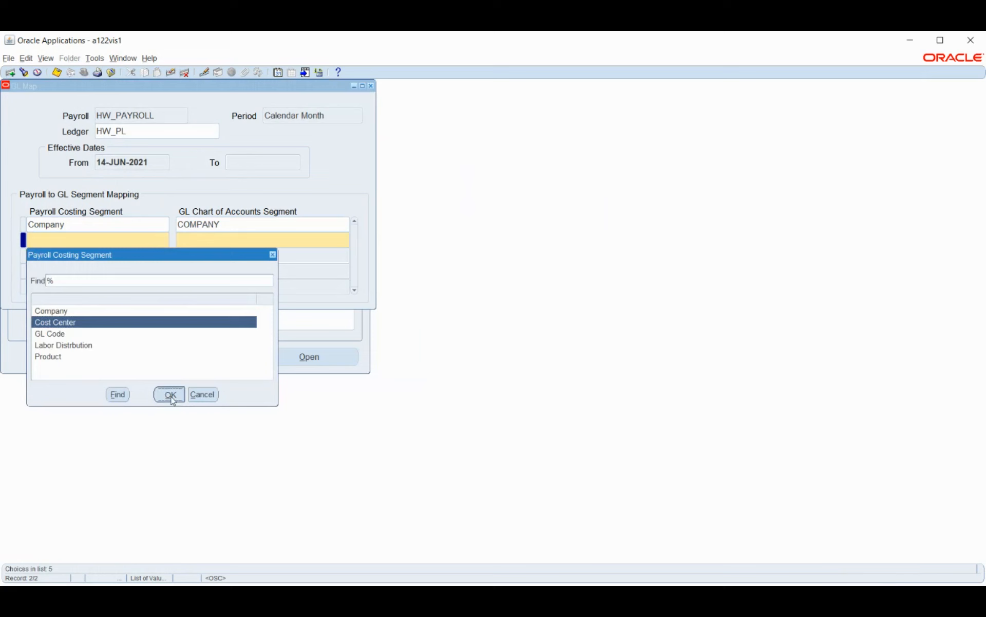
pyautogui.click(346, 240)
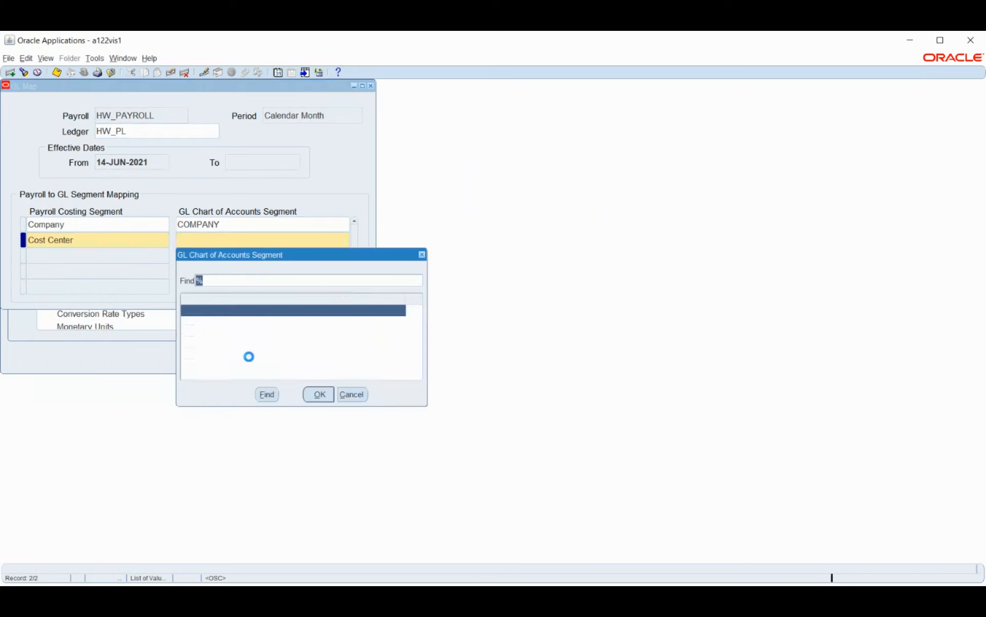
pyautogui.click(234, 334)
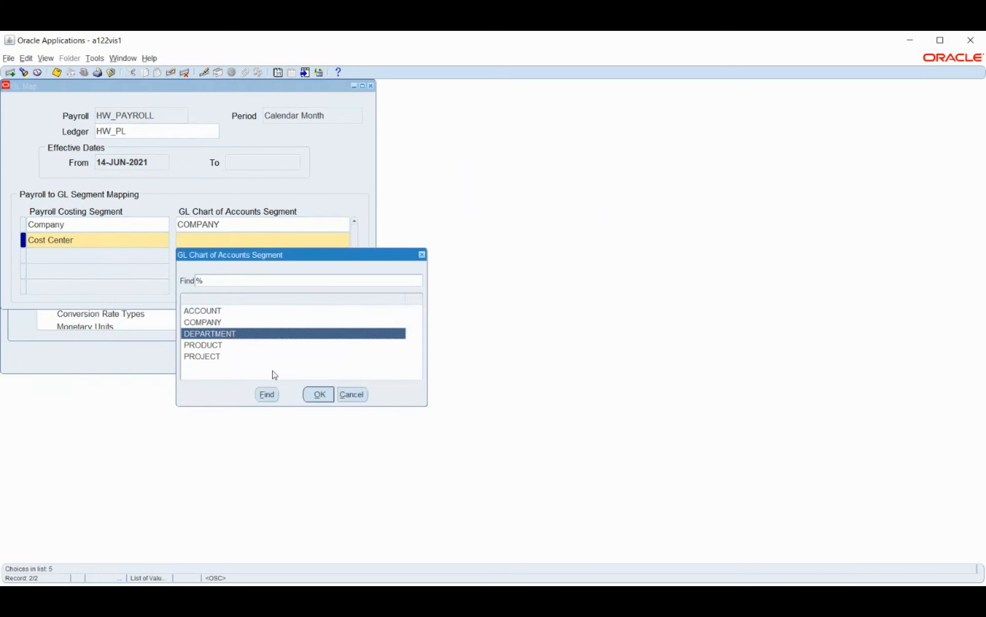
pyautogui.click(323, 396)
# Step: Add a mapping from the GL Code payroll costing segment to the ACCOUNT GL segment
pyautogui.click(93, 255)
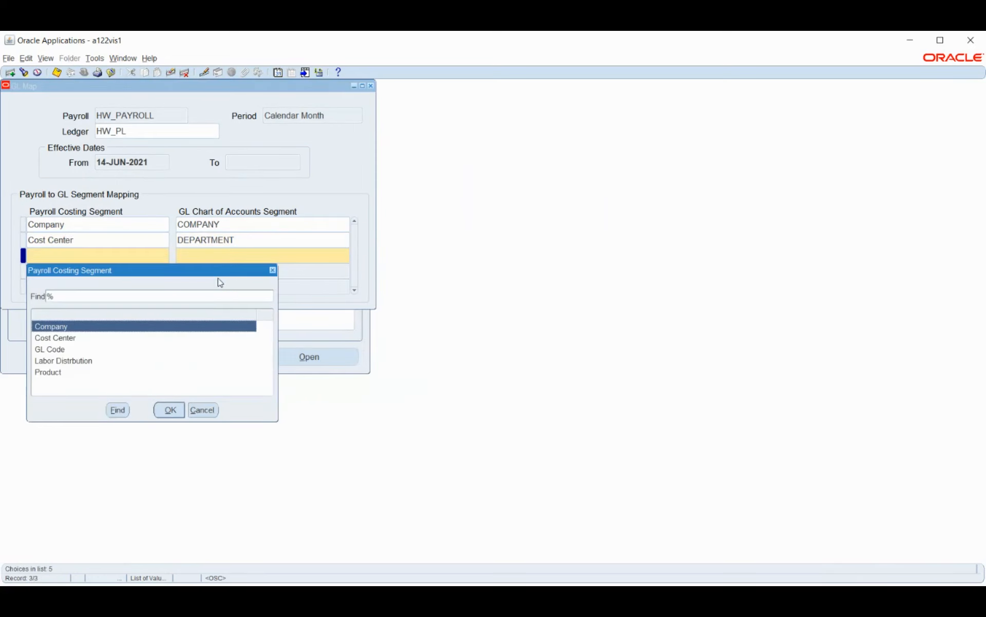
pyautogui.click(62, 352)
pyautogui.click(170, 409)
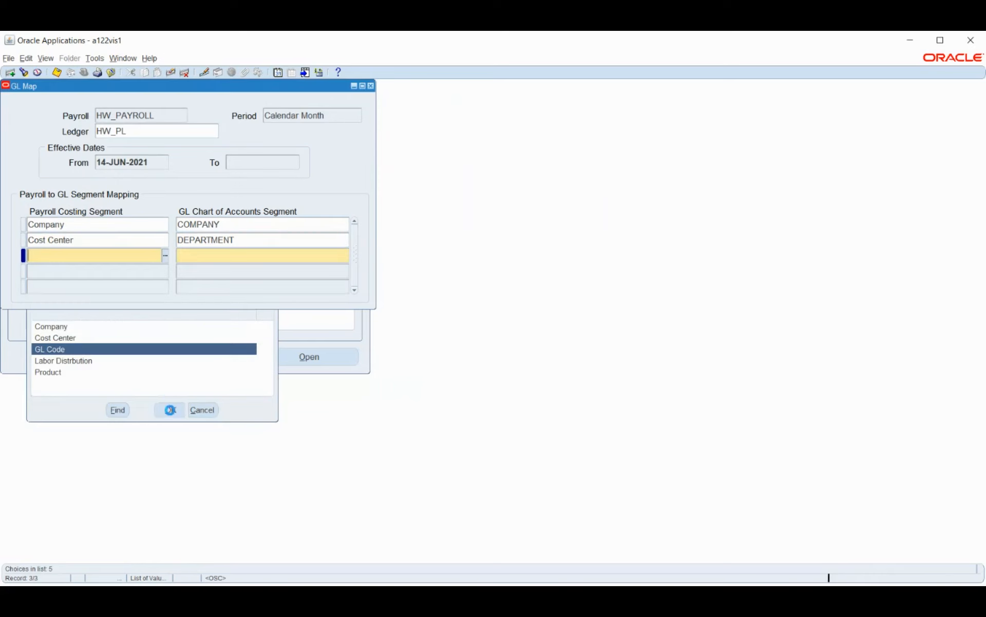
pyautogui.click(345, 256)
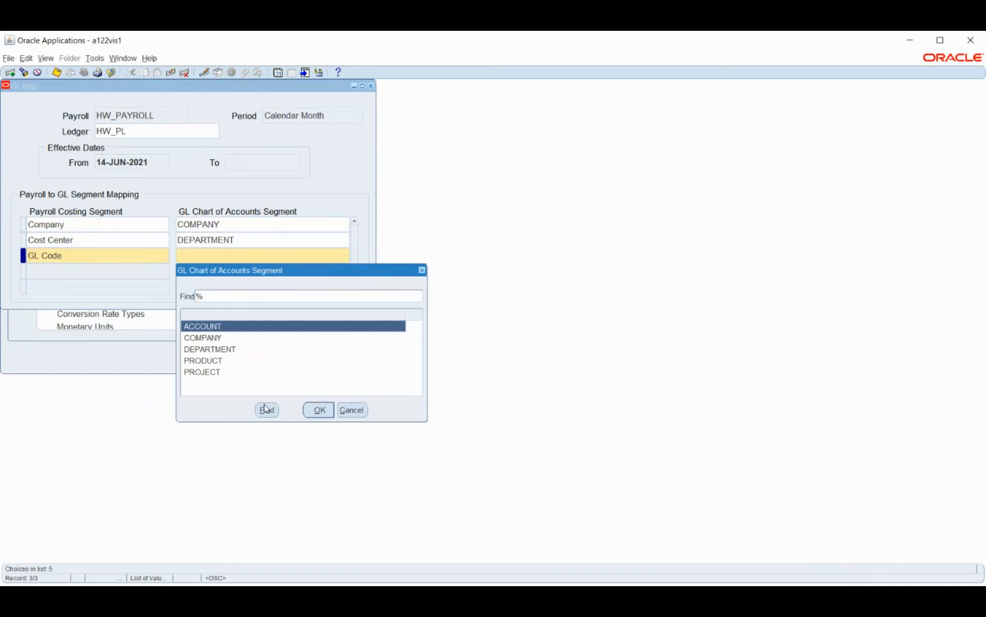
pyautogui.click(310, 406)
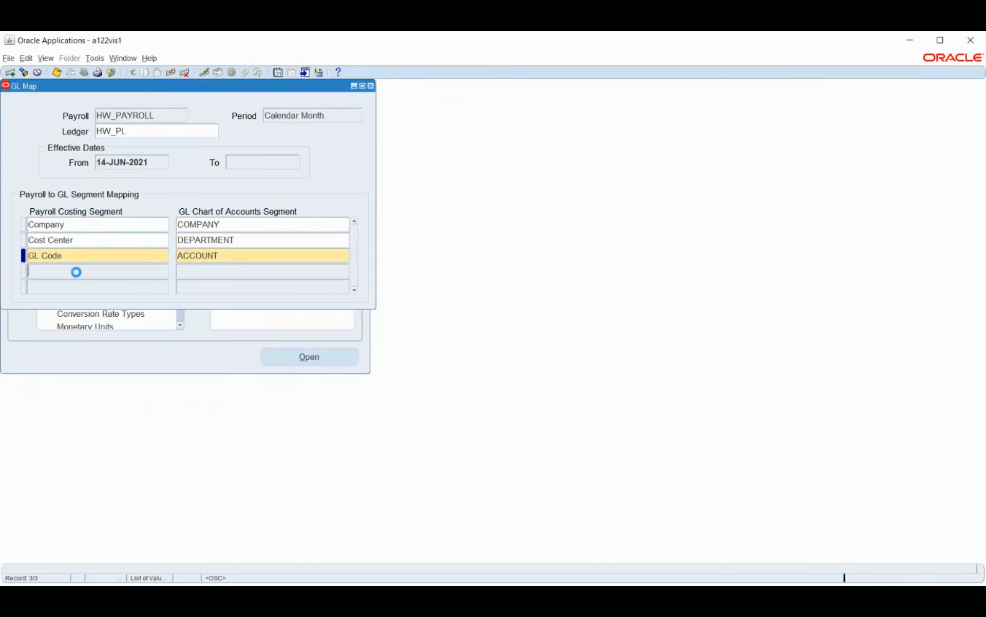
# Step: Add a mapping from the Labor Distrbution payroll costing segment to the PROJECT GL segment
pyautogui.click(153, 270)
pyautogui.click(165, 271)
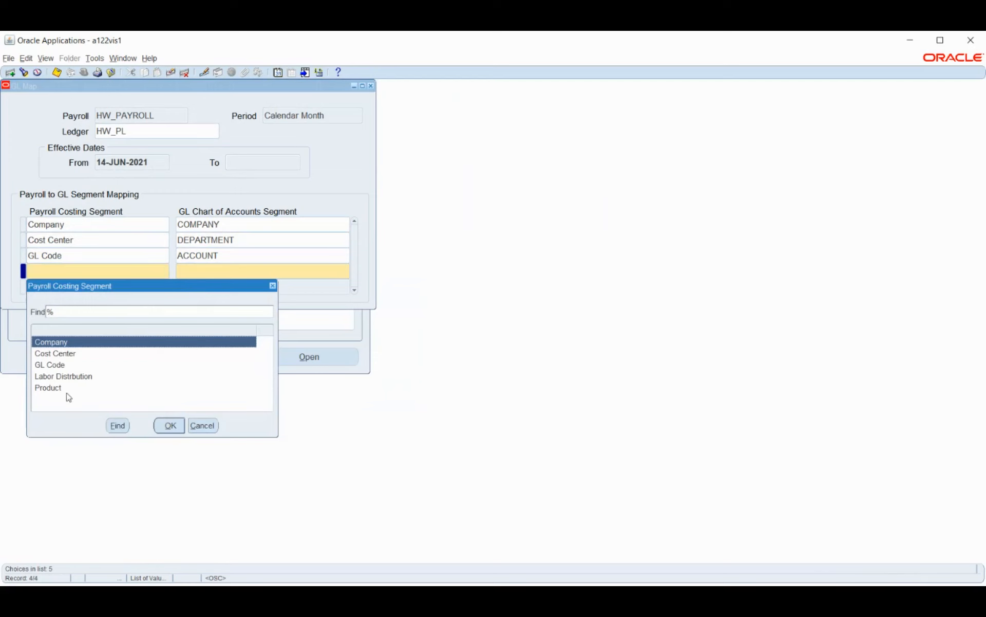
pyautogui.click(63, 376)
pyautogui.click(169, 425)
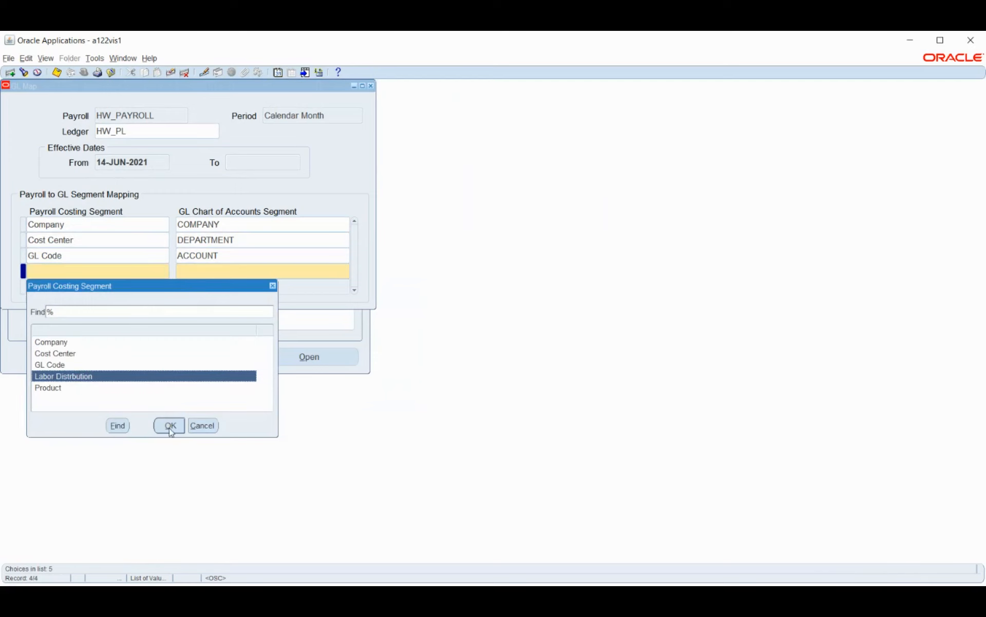
pyautogui.click(346, 272)
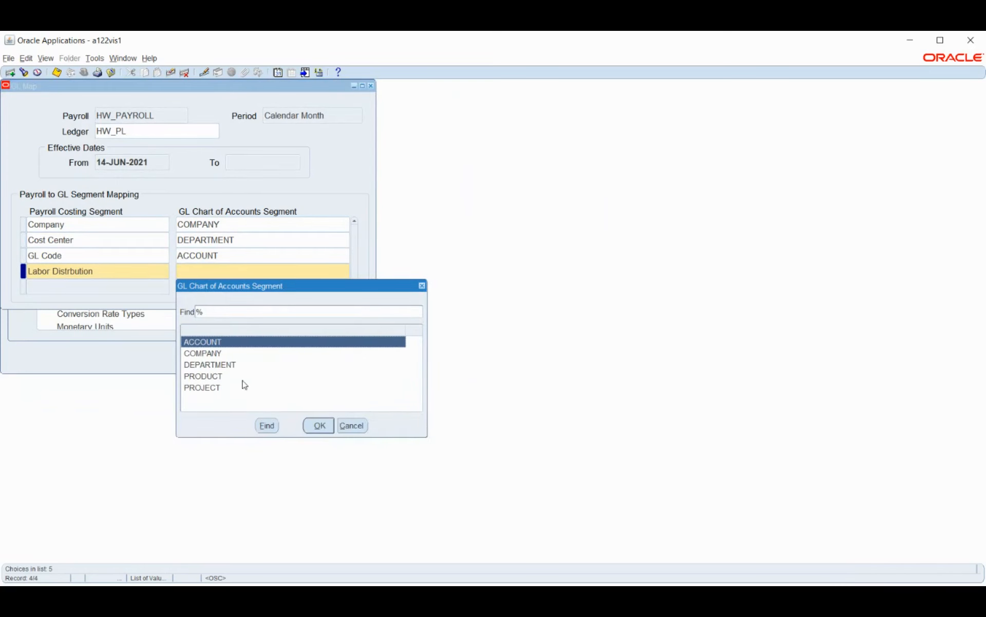
pyautogui.click(222, 389)
pyautogui.click(319, 425)
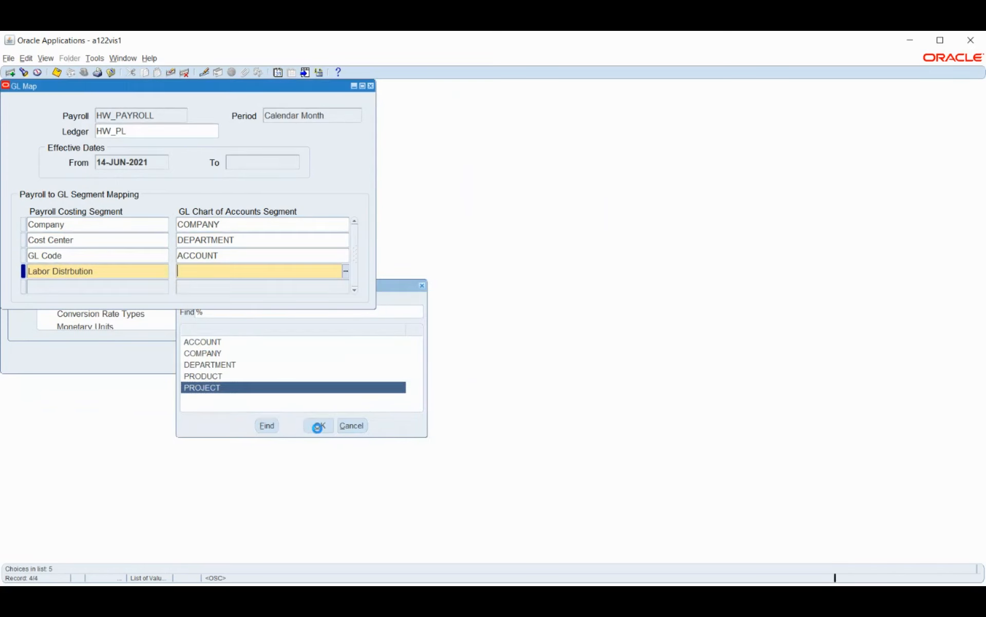
# Step: Add a mapping from the Product payroll costing segment to the PRODUCT GL segment
pyautogui.click(72, 286)
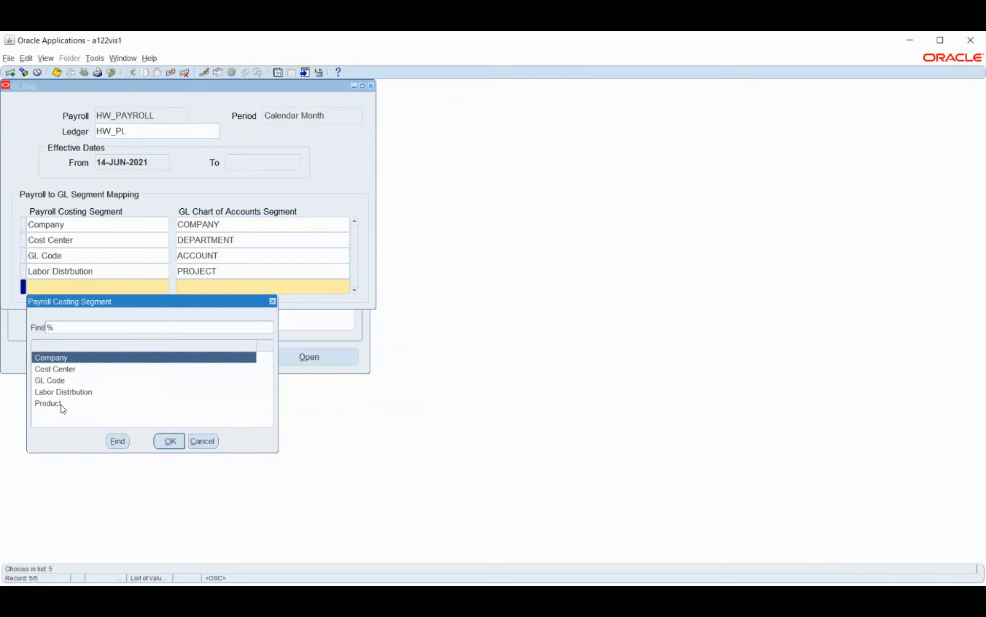
pyautogui.click(57, 403)
pyautogui.click(169, 441)
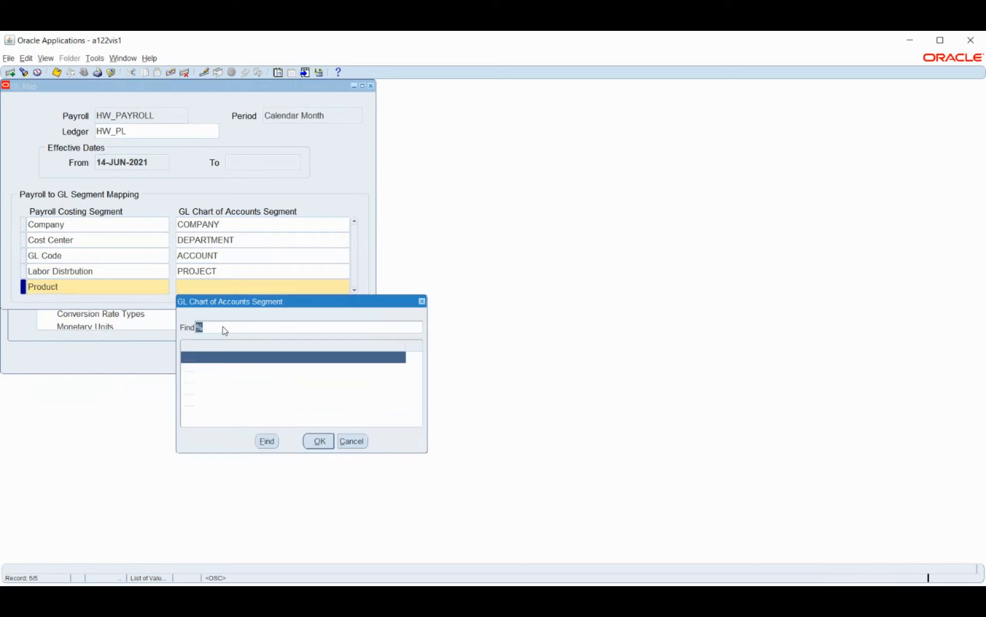
pyautogui.click(207, 404)
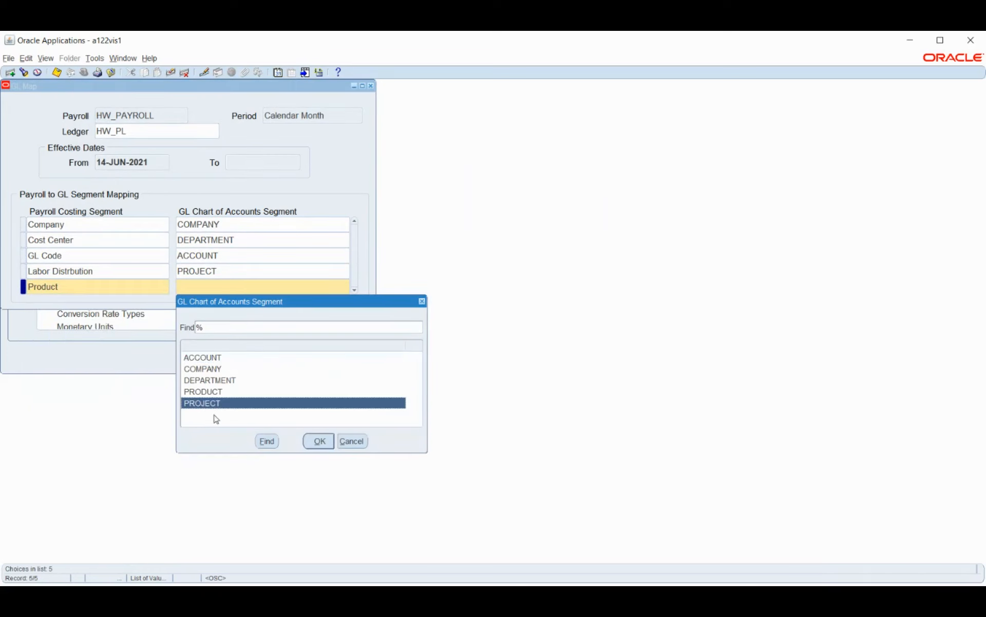
pyautogui.click(210, 393)
pyautogui.click(320, 442)
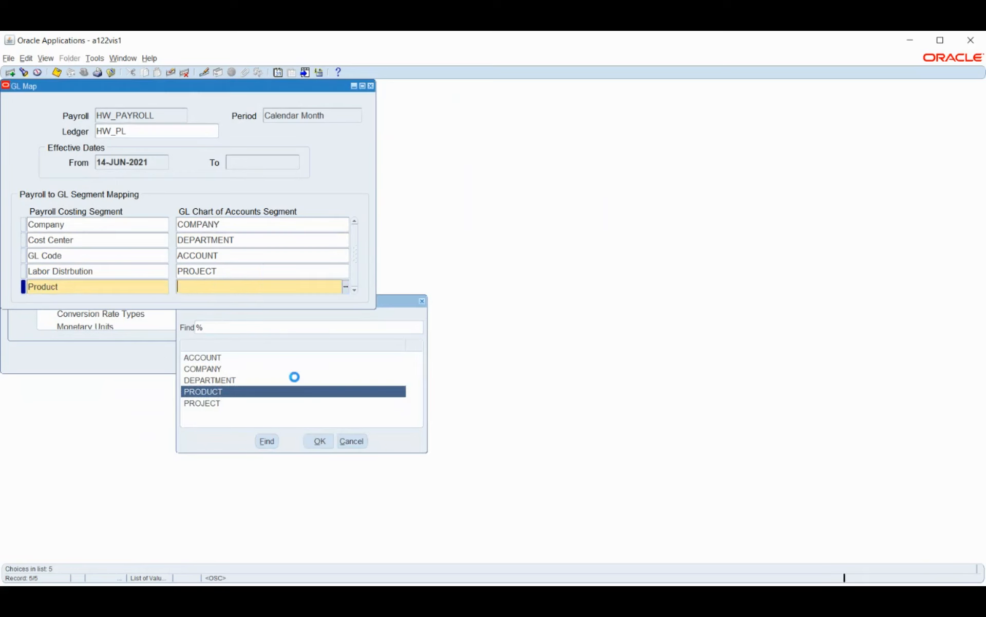
pyautogui.click(224, 162)
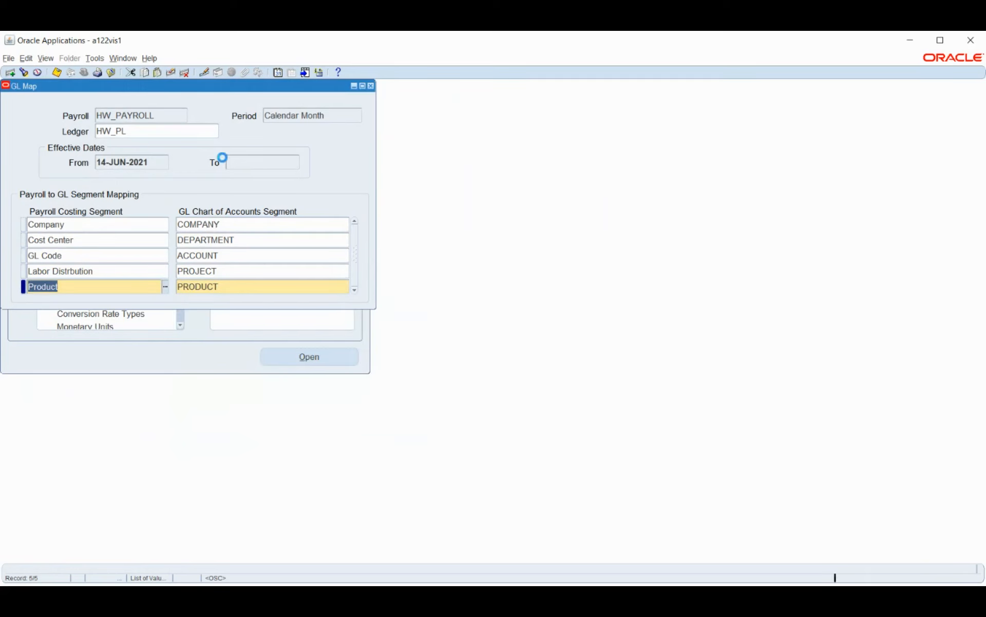
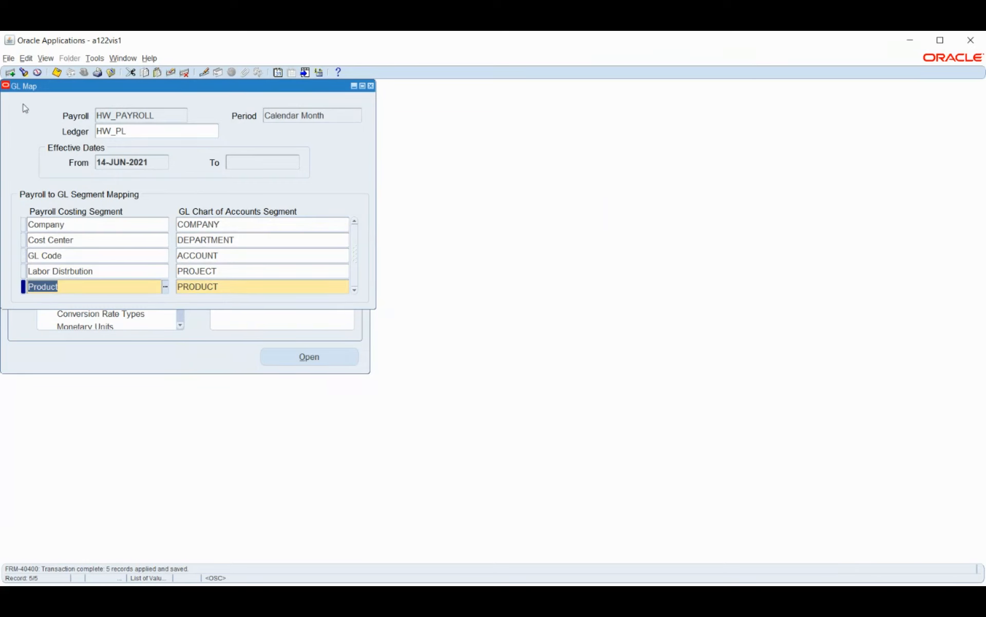
# Step: Leave the GL Map form and open the payroll Assignment Set form
pyautogui.click(55, 76)
pyautogui.click(55, 76)
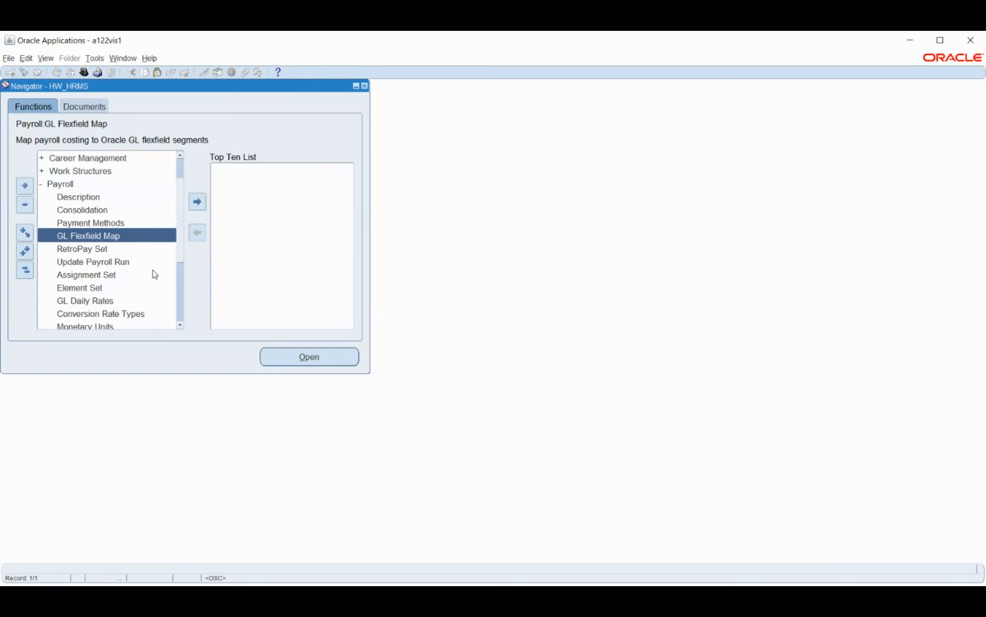
pyautogui.scroll(-1, 154, 274)
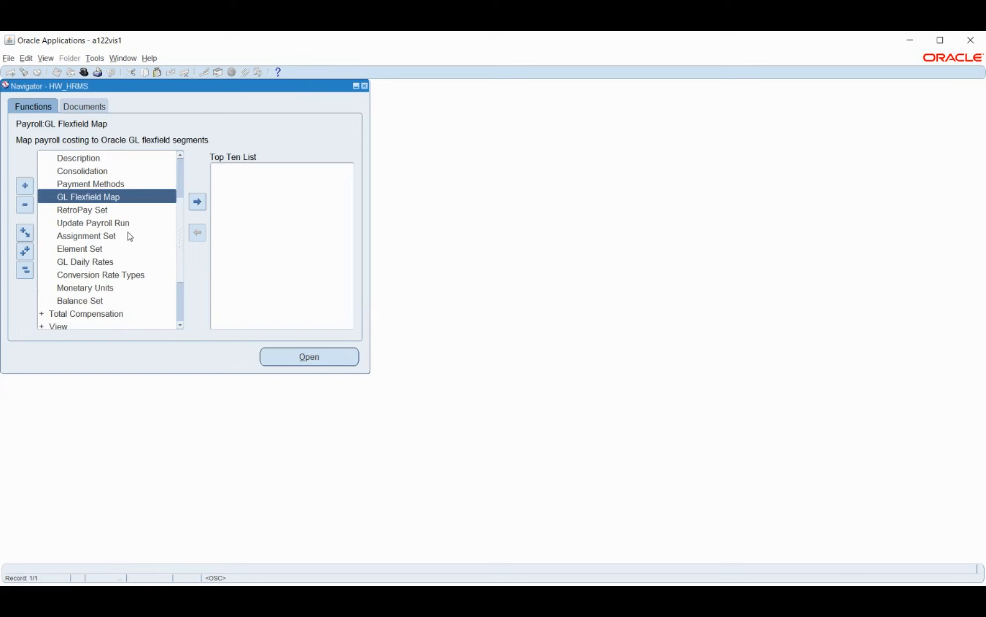
pyautogui.scroll(1, 130, 236)
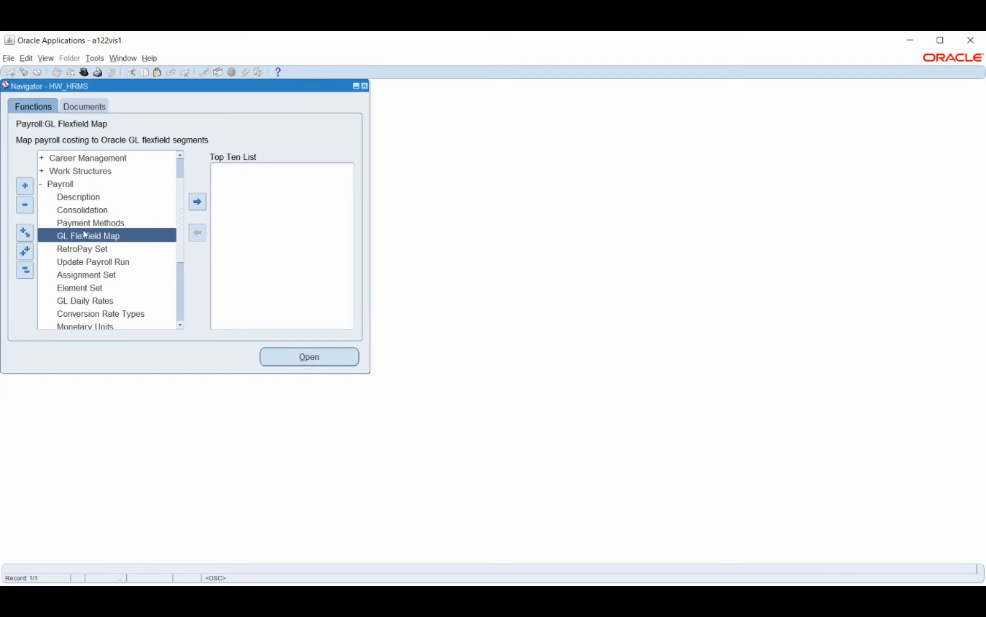
pyautogui.click(95, 276)
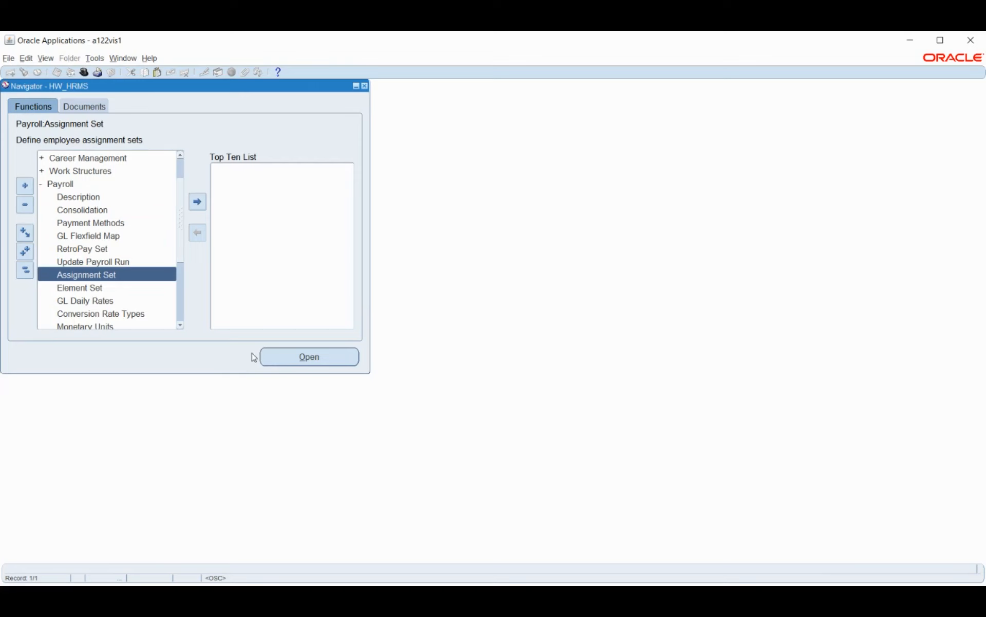
pyautogui.click(285, 358)
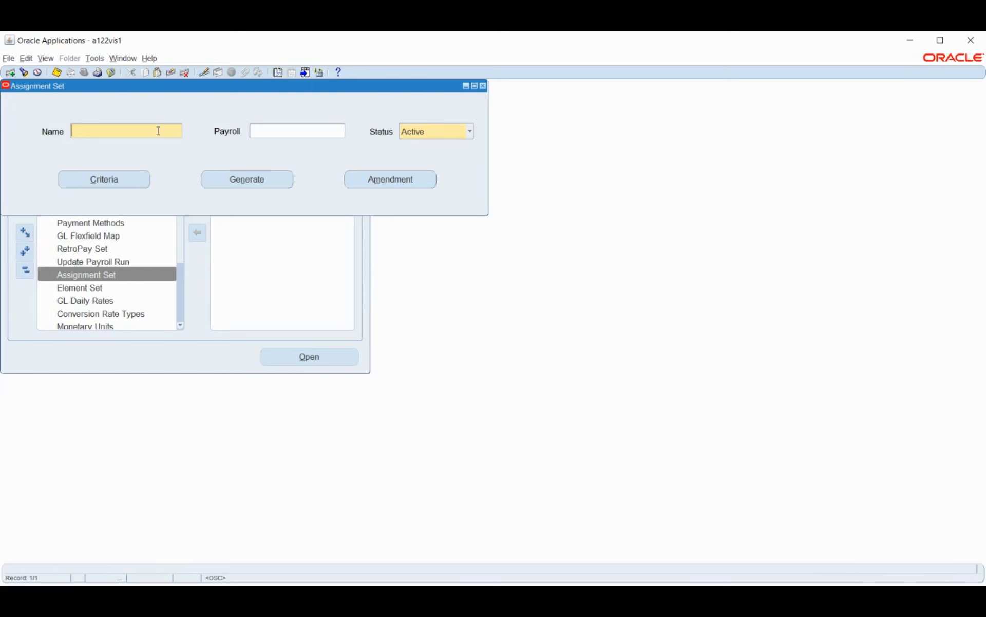
# Step: Name the new assignment set HW_ASSIGNMENT_SET and assign it to the HW_PAYROLL payroll
pyautogui.write('HW_ASSIGNMENT_SET')
pyautogui.press('Tab')
pyautogui.write('HW_')
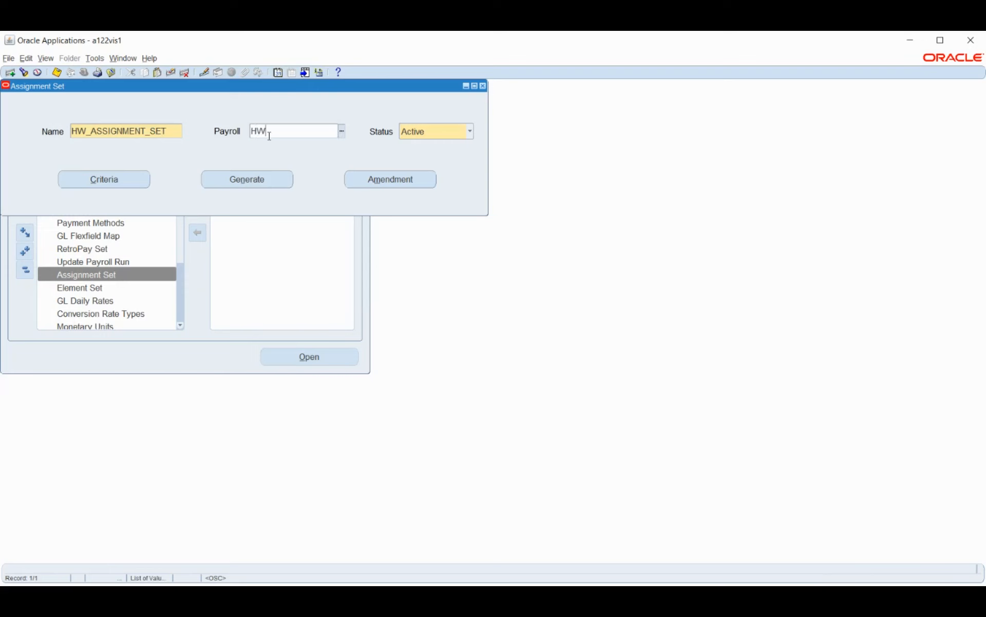
pyautogui.press('Tab')
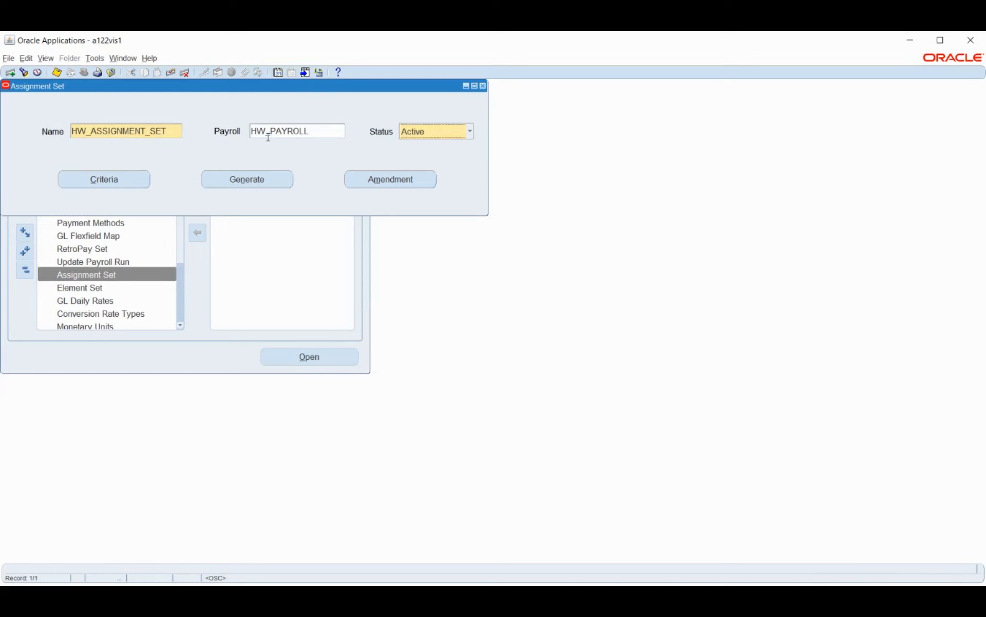
# Step: Save the new assignment set and open its criteria
pyautogui.click(101, 178)
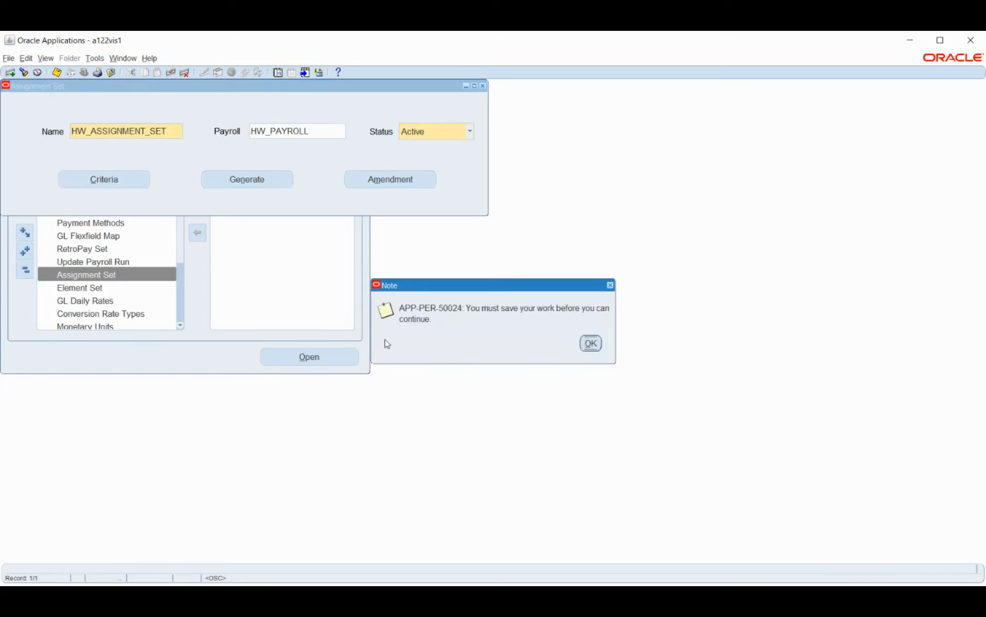
pyautogui.click(590, 342)
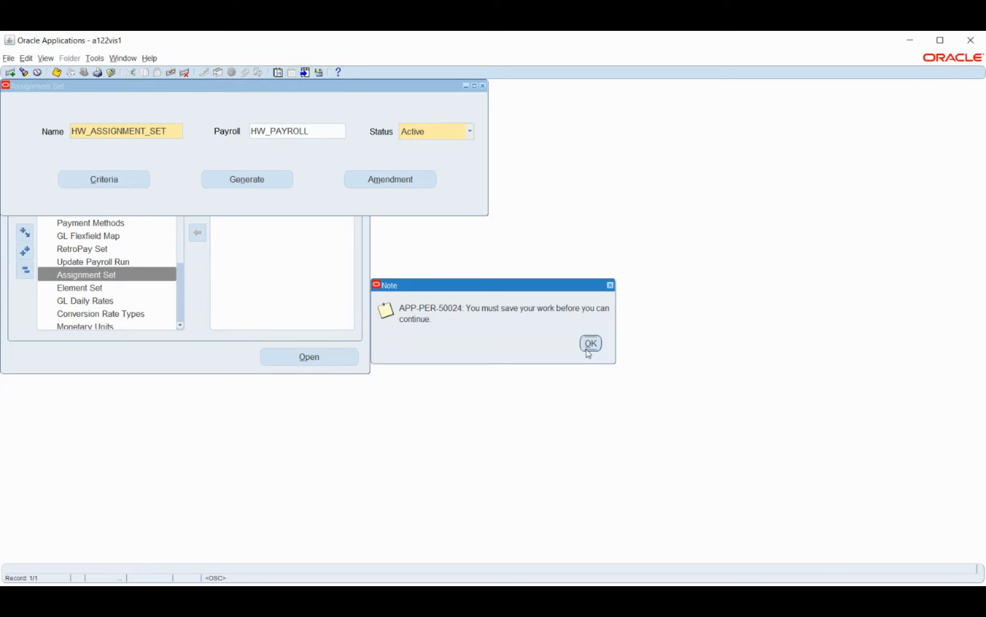
pyautogui.click(127, 184)
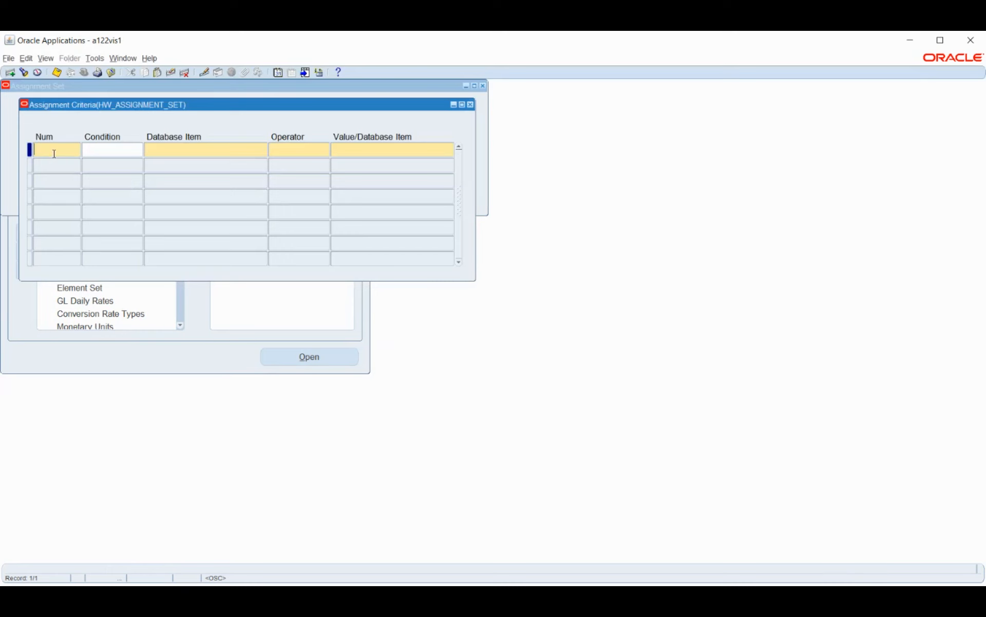
# Step: Start a criterion numbered 1 with the condition AND
pyautogui.write('1')
pyautogui.press('Tab')
pyautogui.click(139, 150)
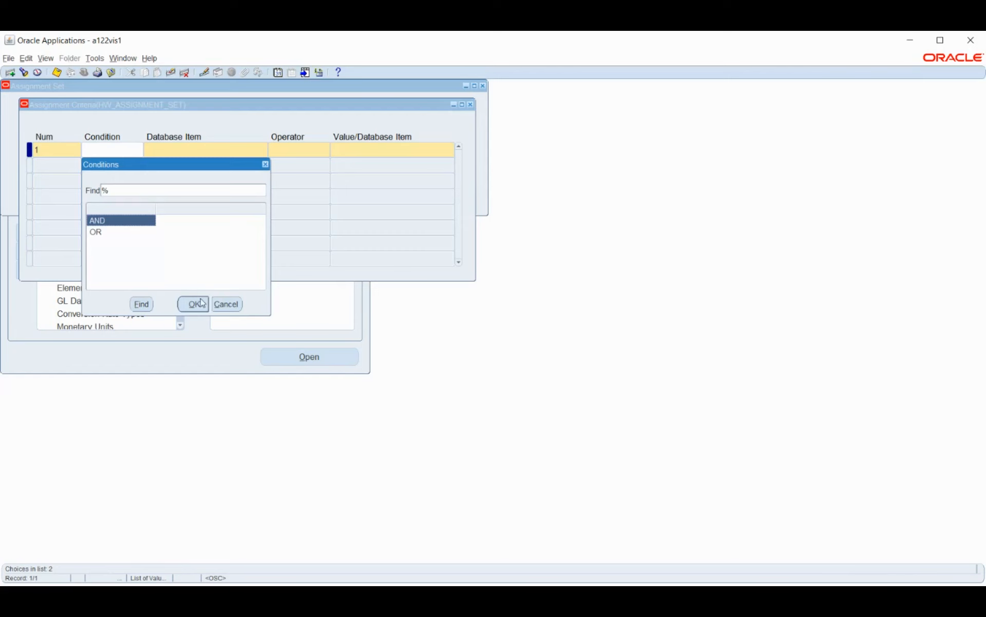
pyautogui.click(201, 302)
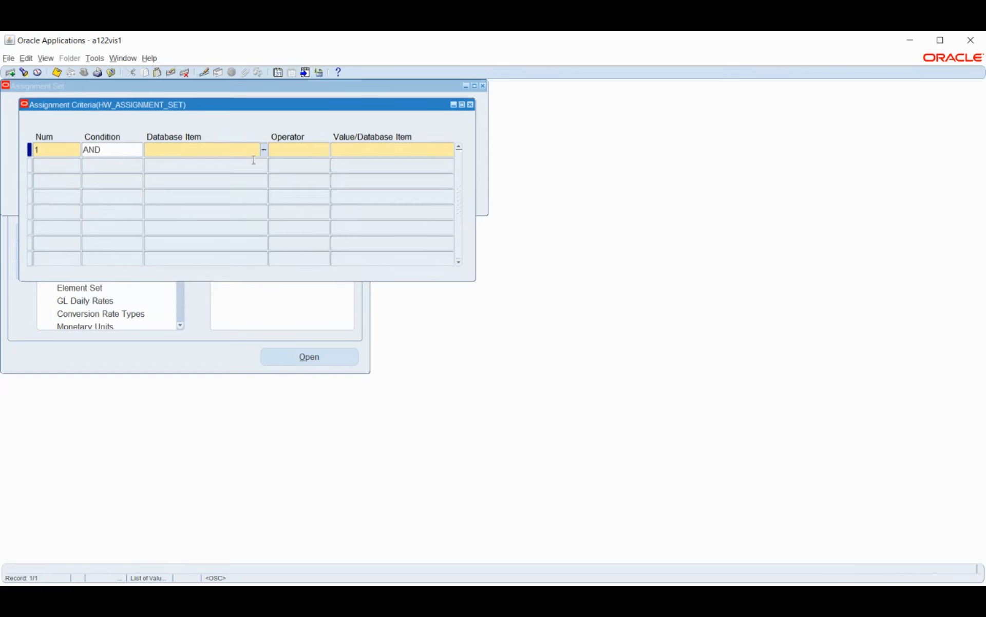
# Step: Set criterion 1's database item to &ADJUSTED_BASIC_PAY_AMOUNT_MIN, chosen from the full list of database items
pyautogui.click(264, 149)
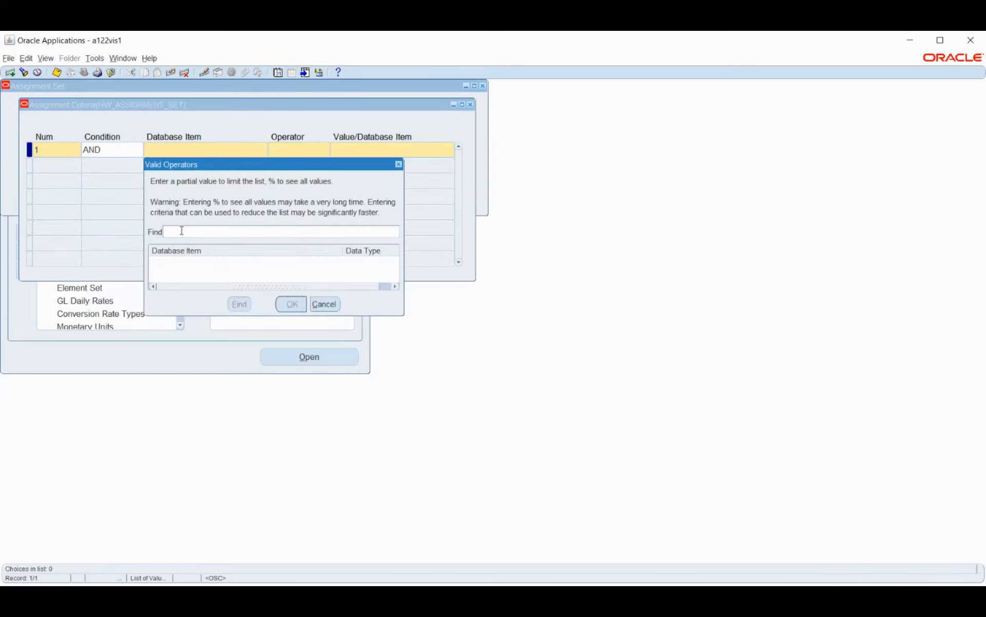
pyautogui.write('%')
pyautogui.press('Return')
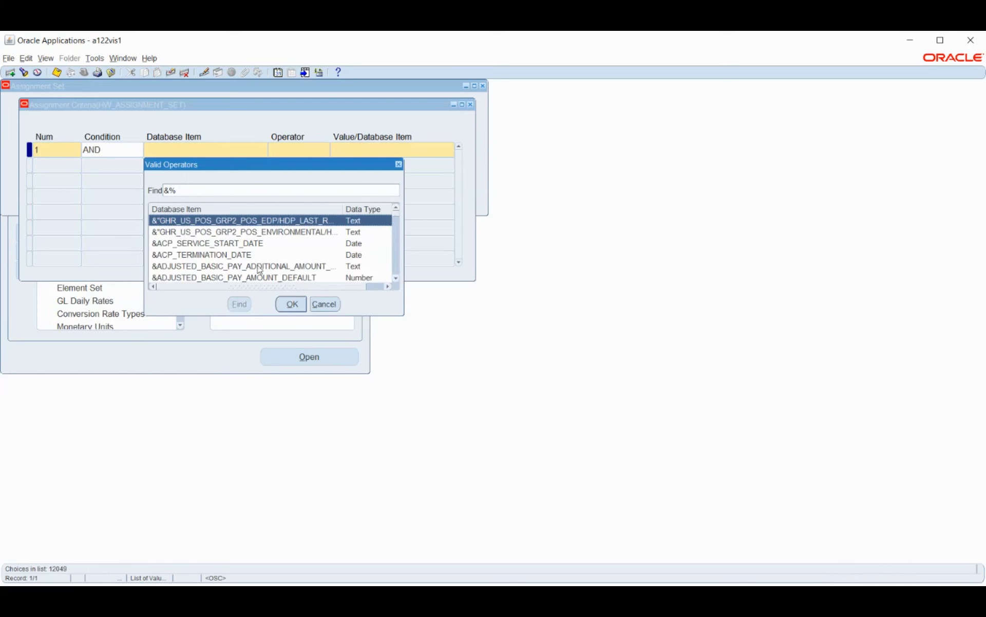
pyautogui.moveTo(406, 317); pyautogui.dragTo(601, 547)
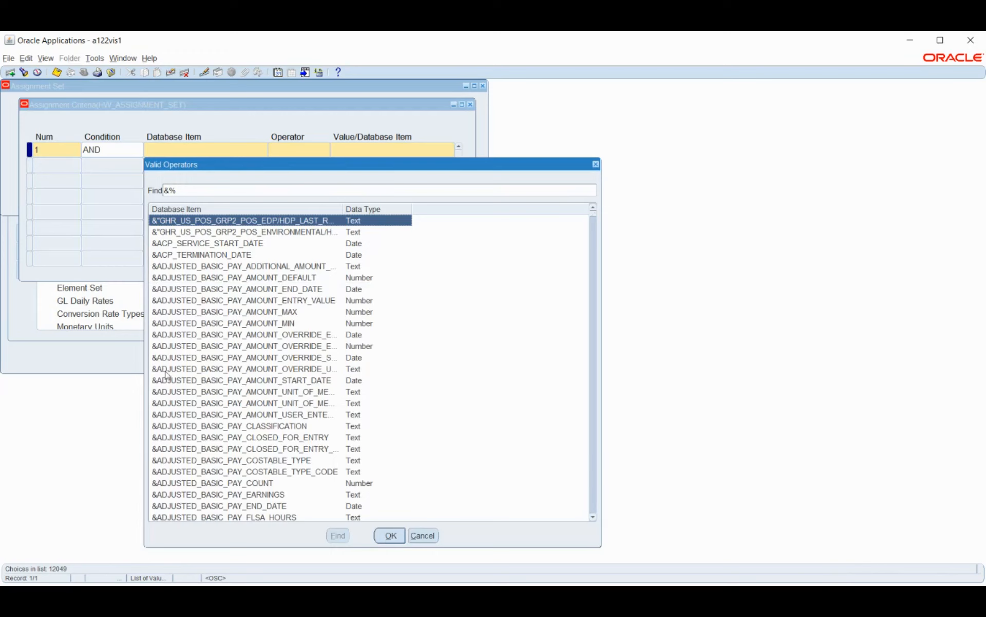
pyautogui.click(245, 313)
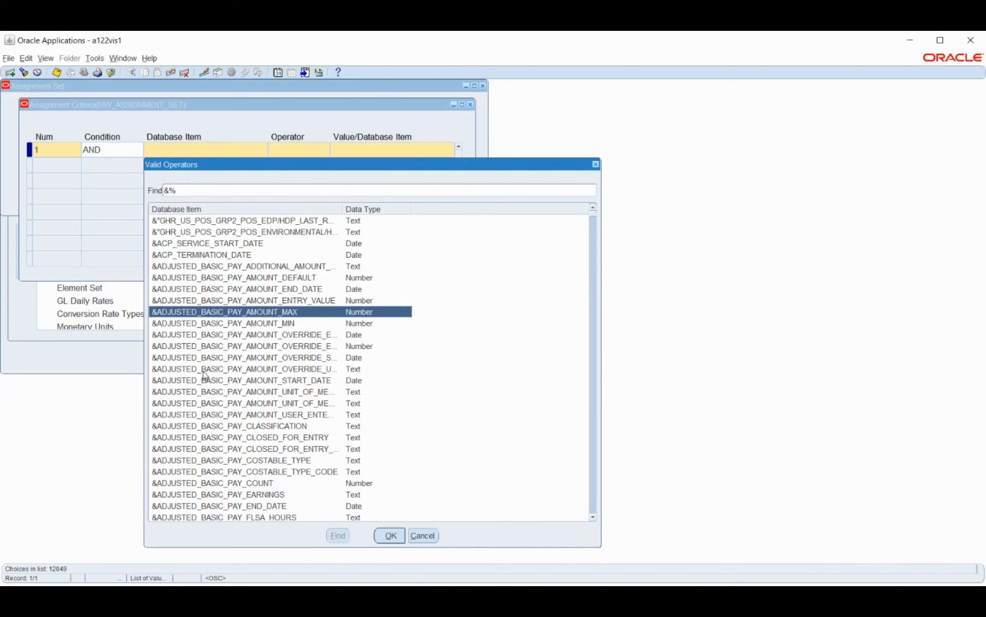
pyautogui.scroll(-1, 284, 355)
pyautogui.scroll(-3, 284, 355)
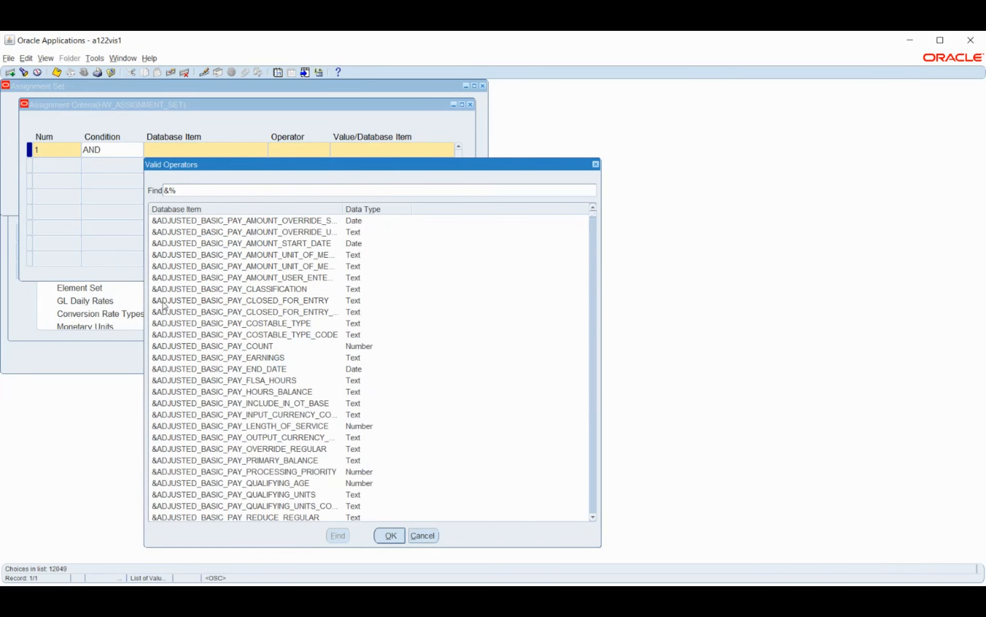
pyautogui.scroll(-1, 156, 317)
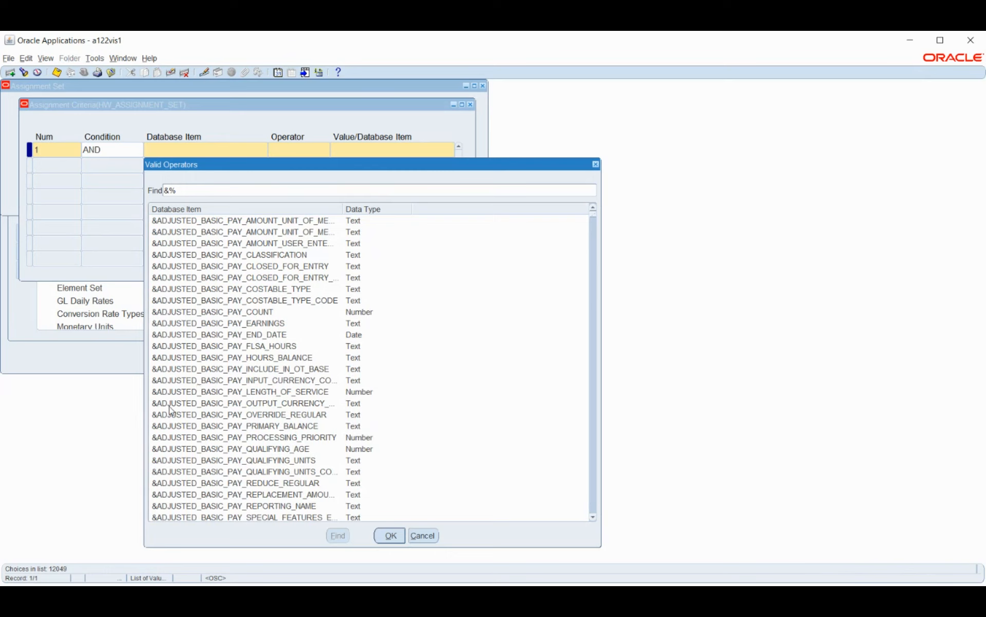
pyautogui.scroll(-5, 171, 410)
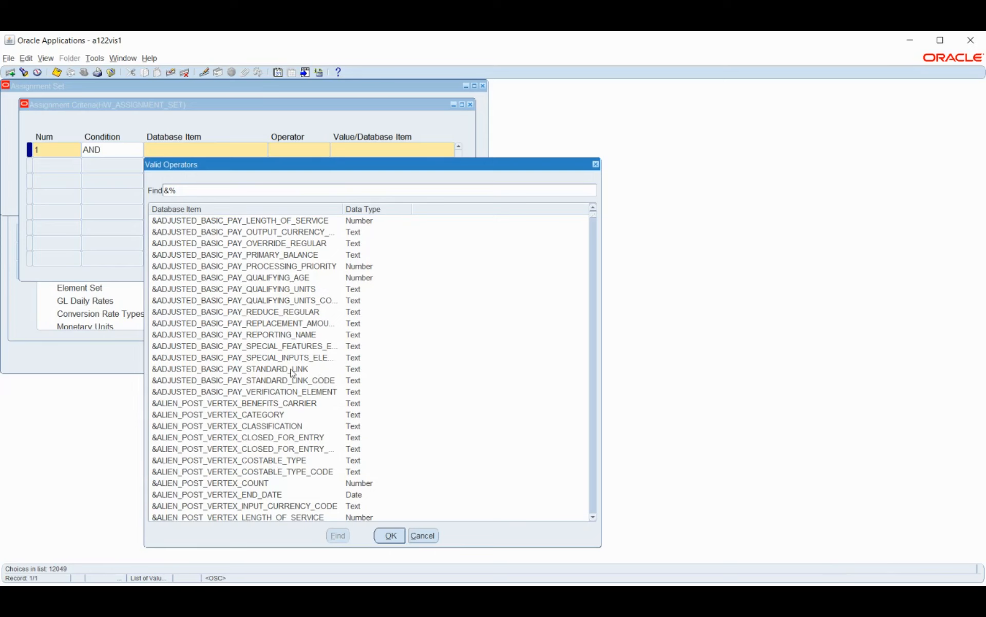
pyautogui.scroll(7, 347, 381)
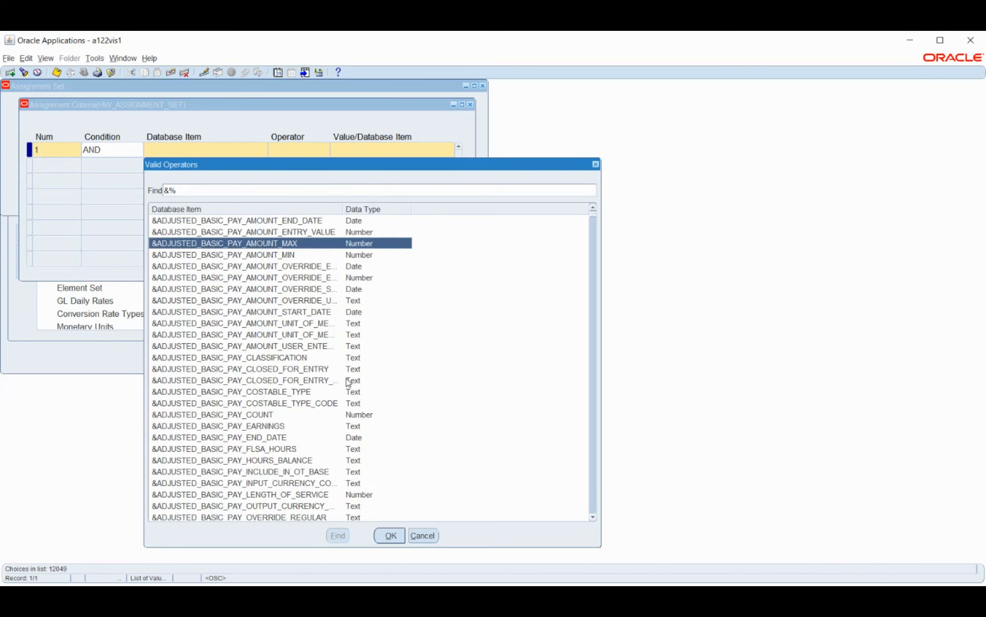
pyautogui.click(257, 255)
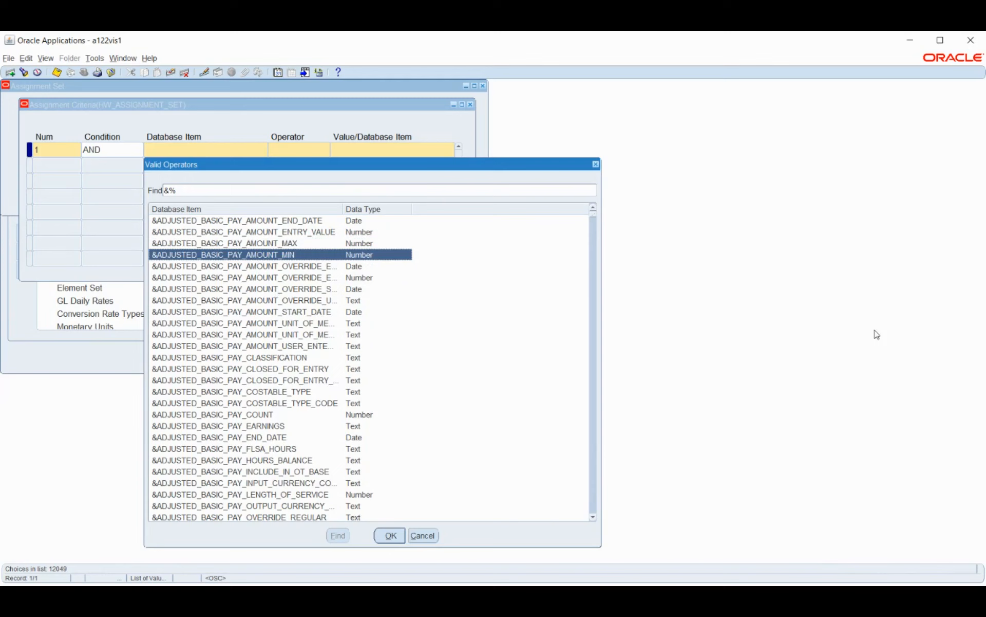
pyautogui.moveTo(405, 166); pyautogui.dragTo(442, 139)
pyautogui.click(426, 502)
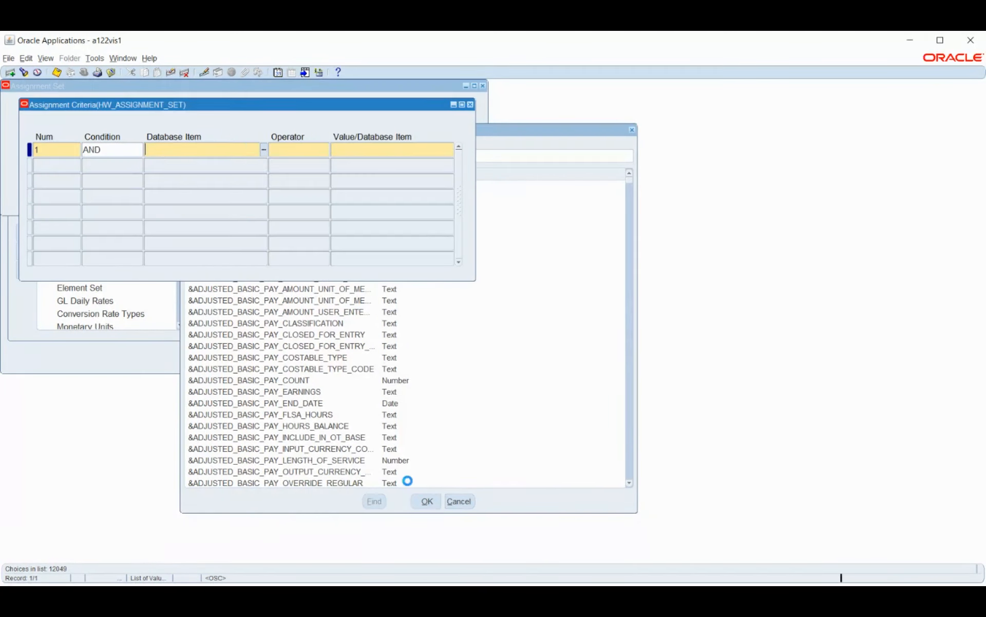
# Step: Set the comparison operator of criterion 1 to =
pyautogui.click(326, 150)
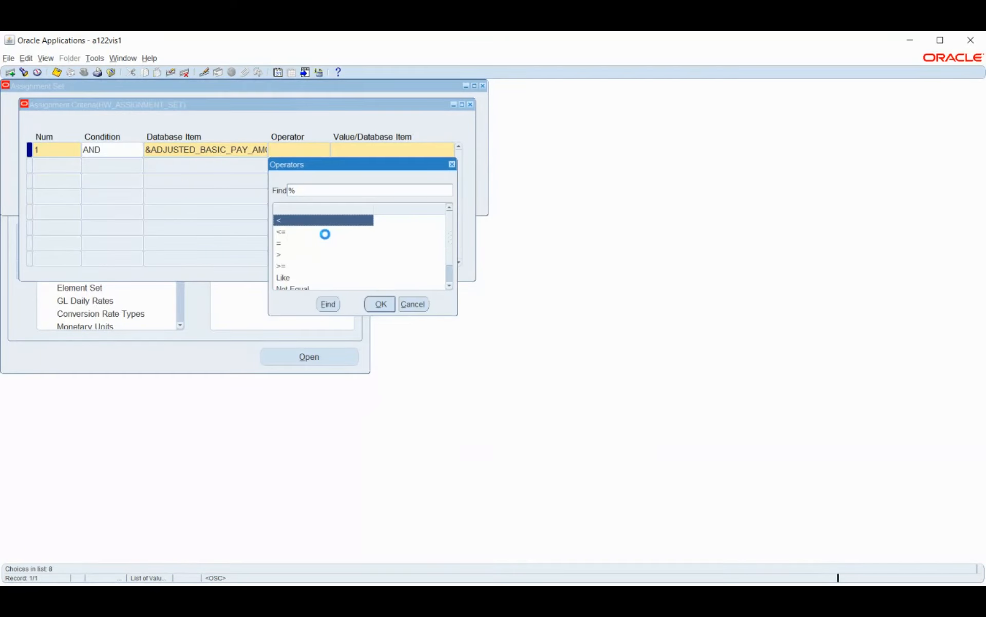
pyautogui.click(287, 244)
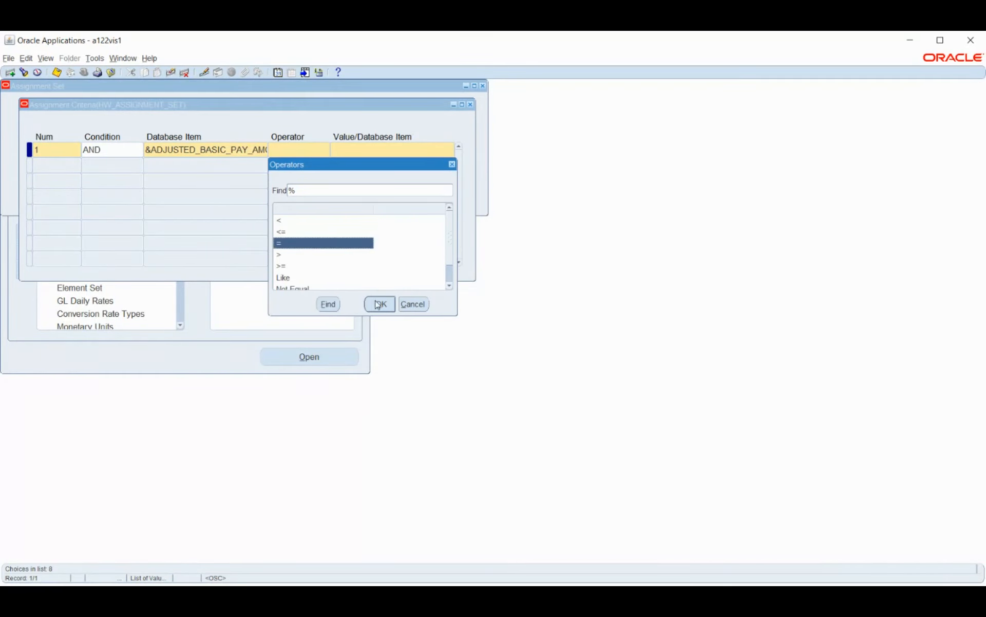
pyautogui.scroll(-1, 425, 240)
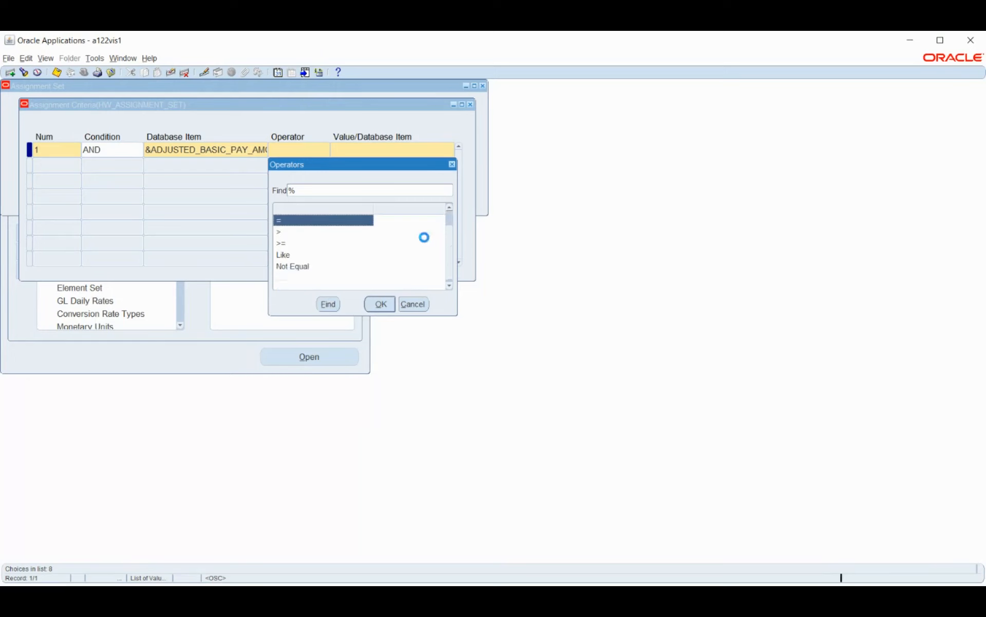
pyautogui.scroll(1, 425, 242)
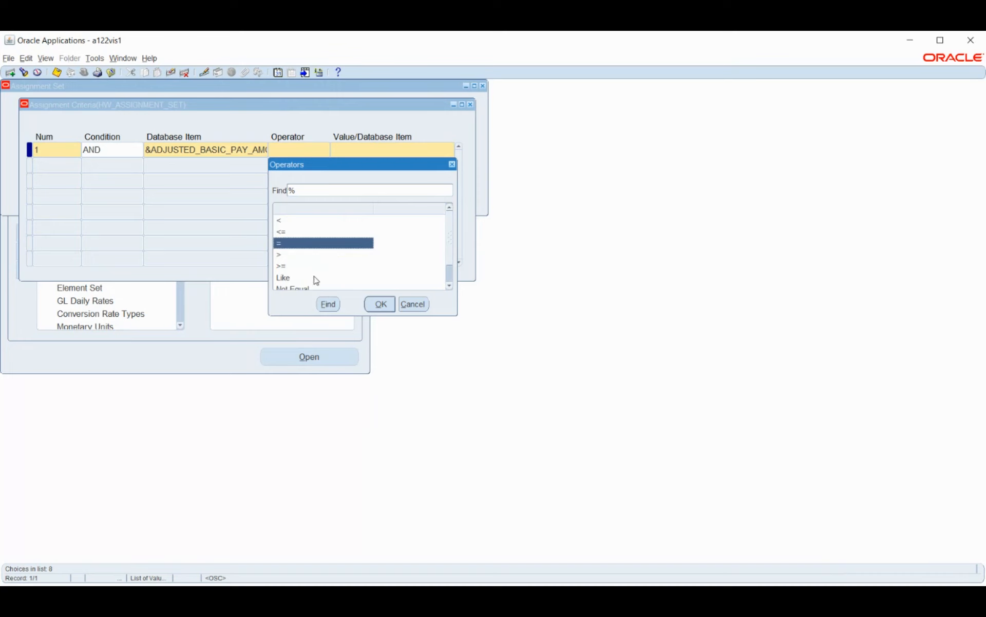
pyautogui.scroll(-1, 405, 257)
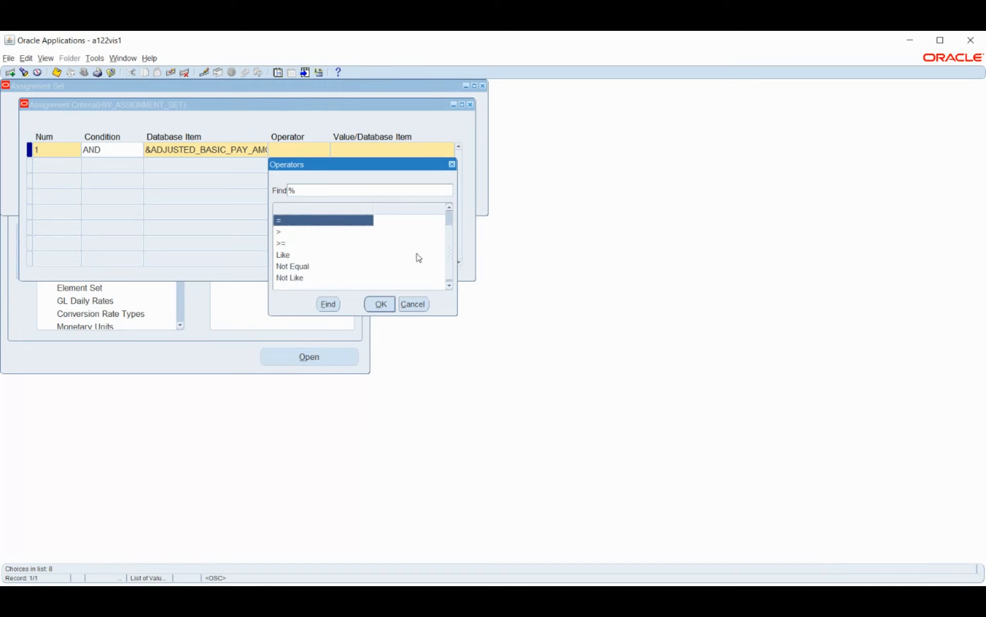
pyautogui.scroll(1, 370, 232)
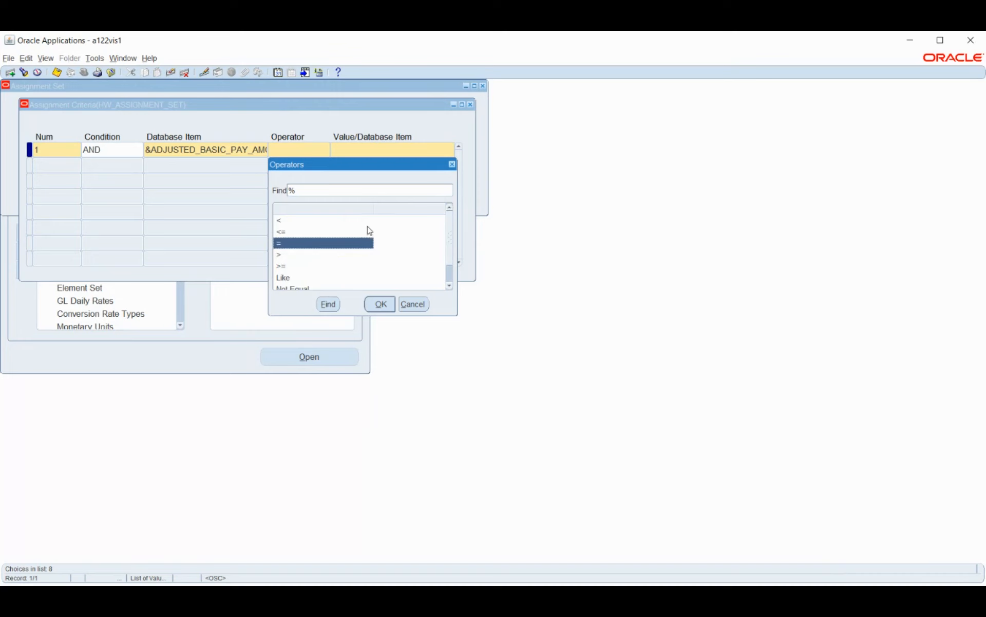
pyautogui.click(380, 304)
# Step: Set the comparison value of criterion 1 to the database item &ADJUSTED_BASIC_PAY_AMOUNT_MIN
pyautogui.click(452, 150)
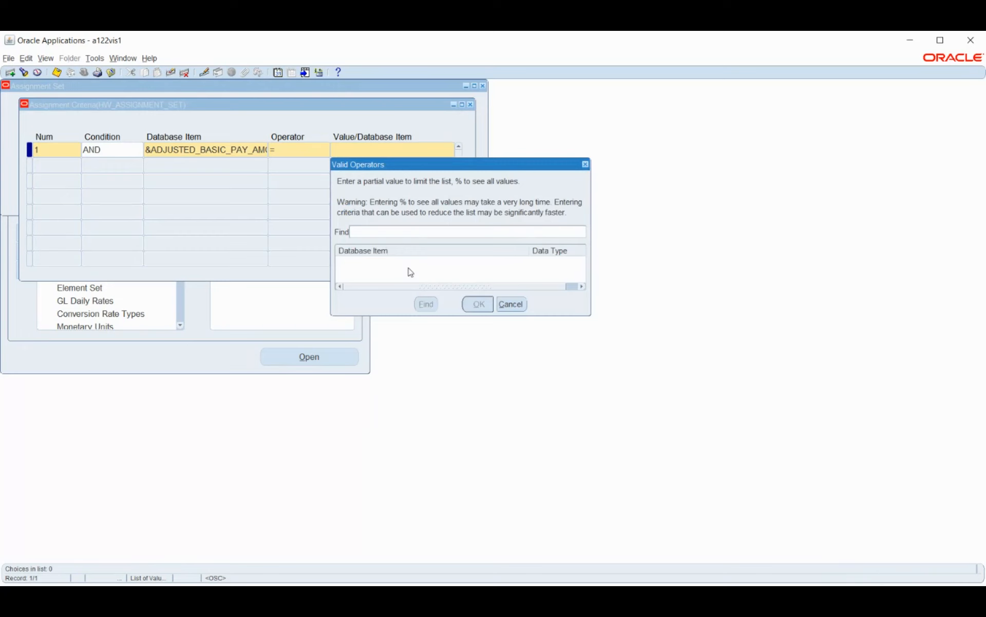
pyautogui.write('%')
pyautogui.press('Return')
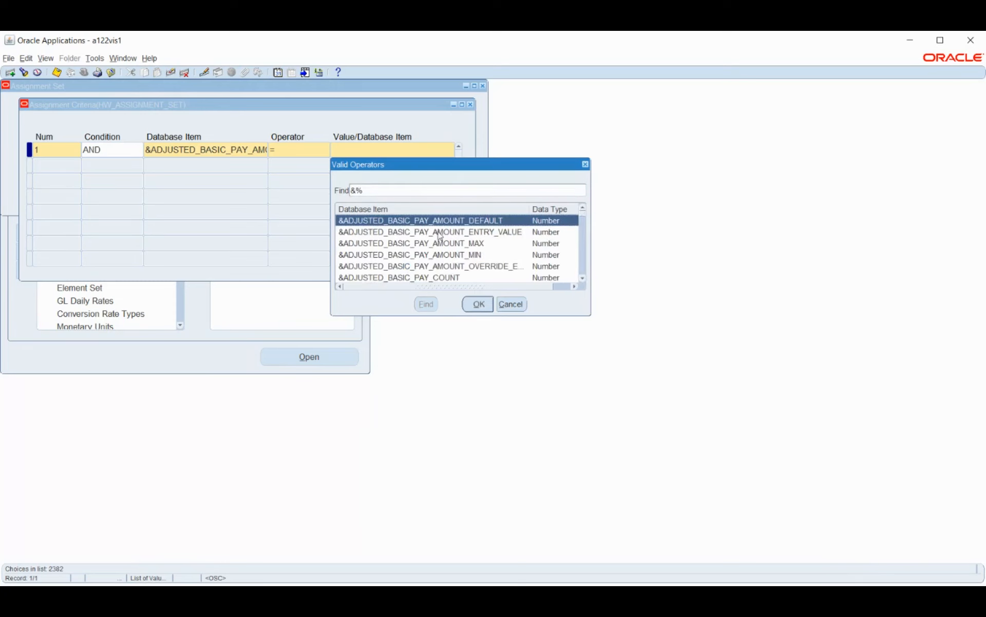
pyautogui.moveTo(590, 312); pyautogui.dragTo(904, 546)
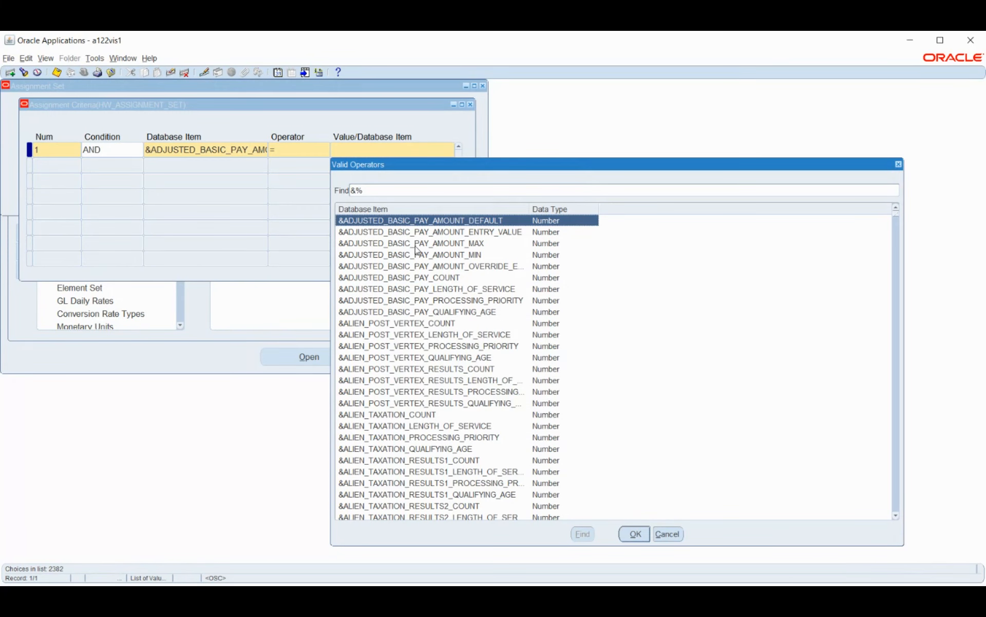
pyautogui.click(427, 257)
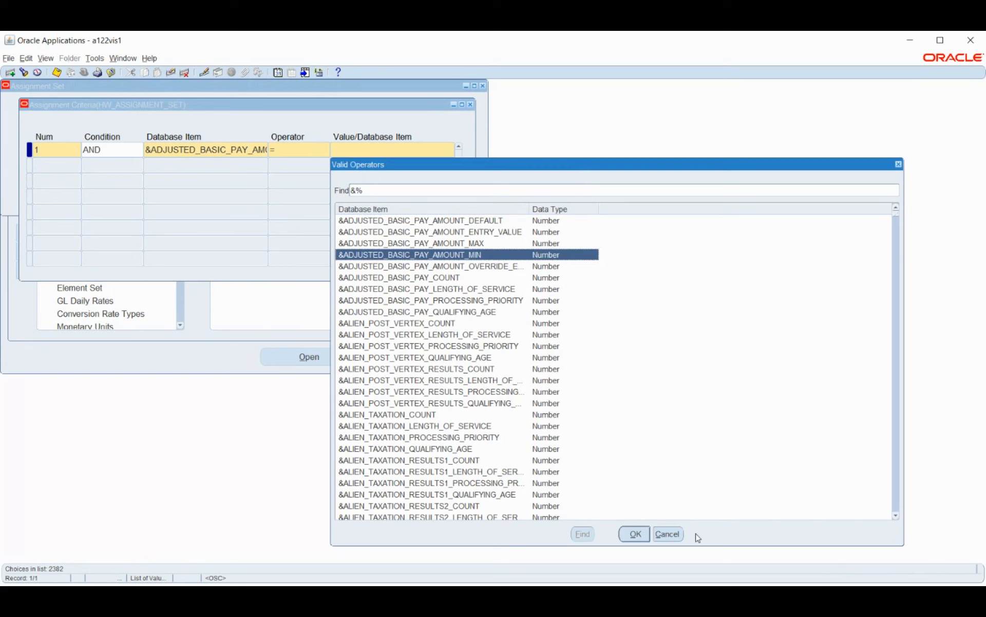
pyautogui.click(636, 534)
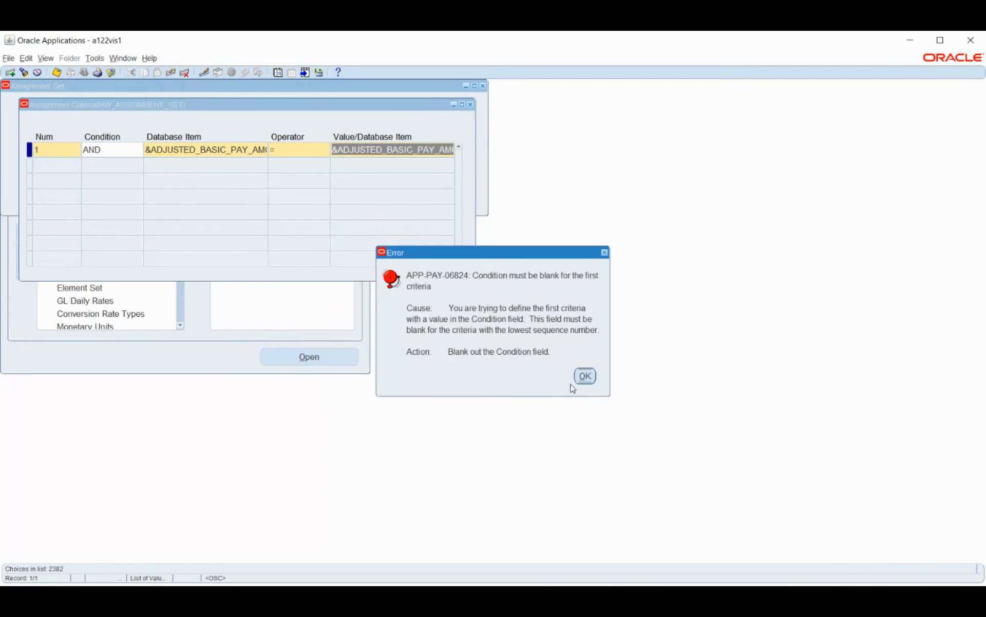
pyautogui.click(584, 375)
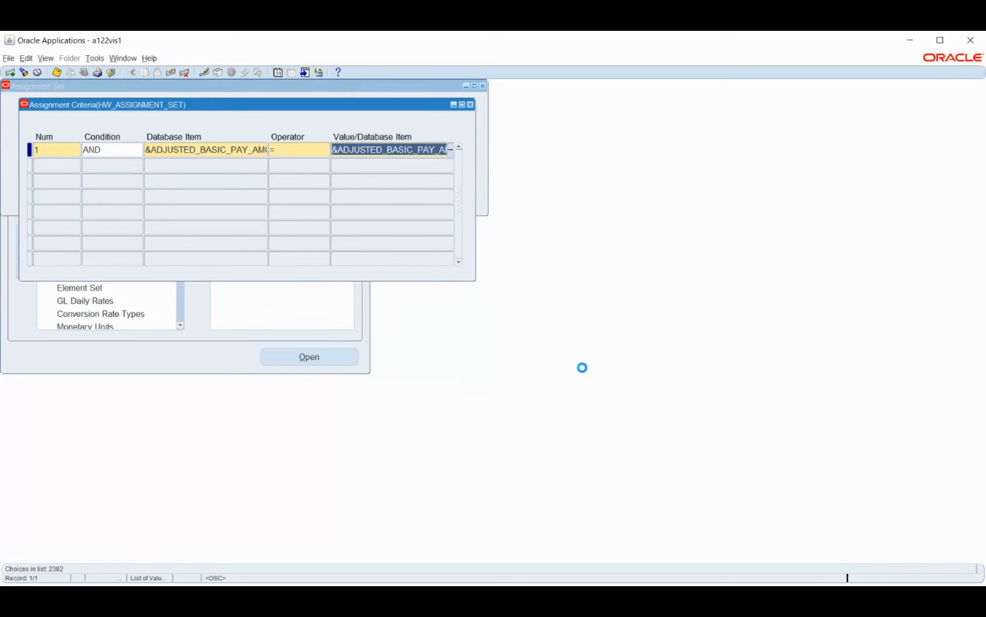
# Step: Reselect &ADJUSTED_BASIC_PAY_AMOUNT_MIN from the full database item list as criterion 1's comparison value
pyautogui.click(451, 150)
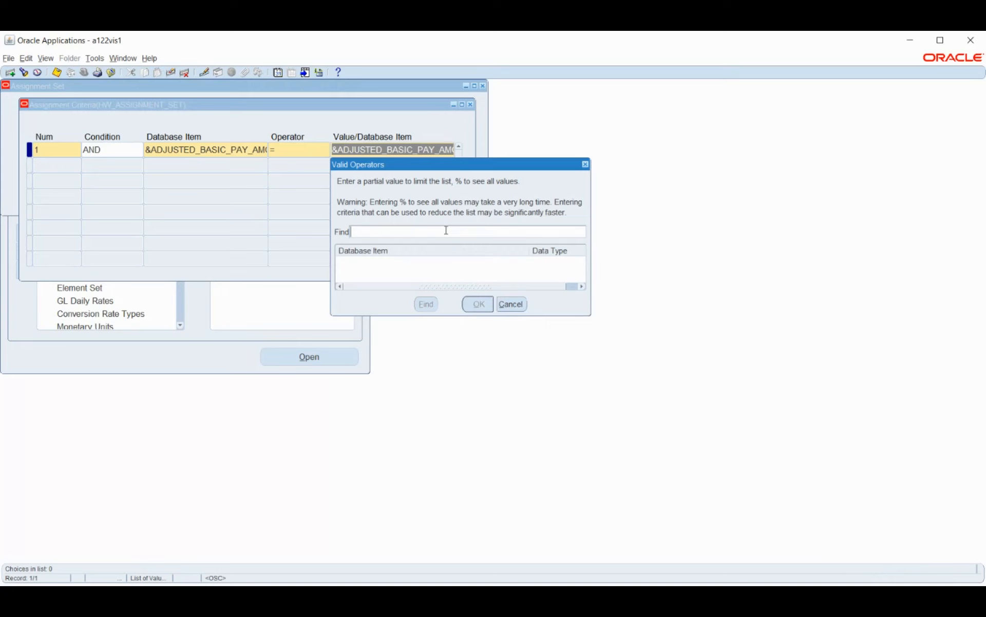
pyautogui.write('%')
pyautogui.press('Return')
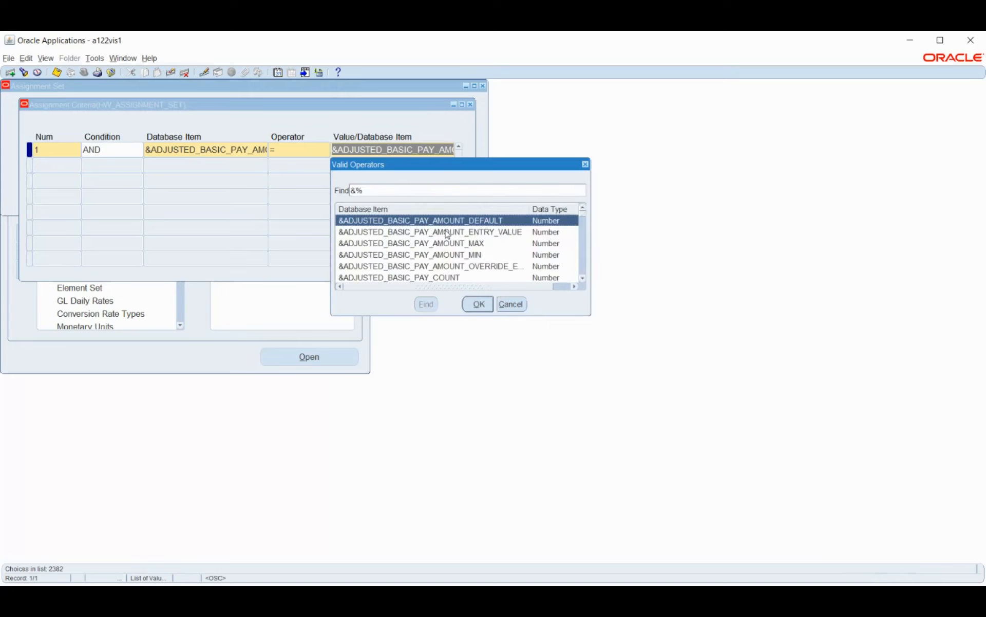
pyautogui.press('Down')
pyautogui.press('Down')
pyautogui.press('Down')
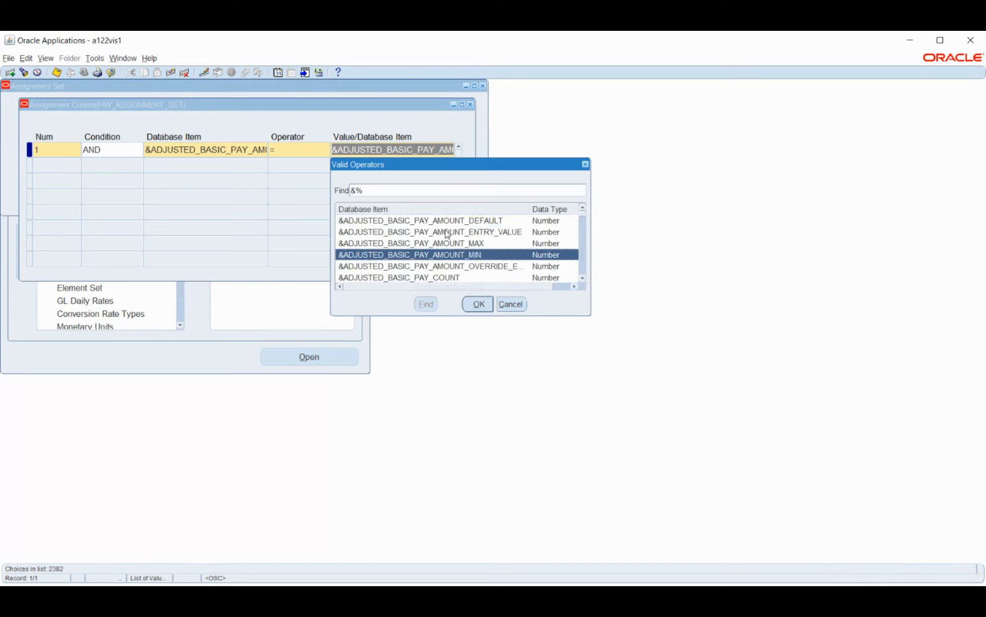
pyautogui.press('Return')
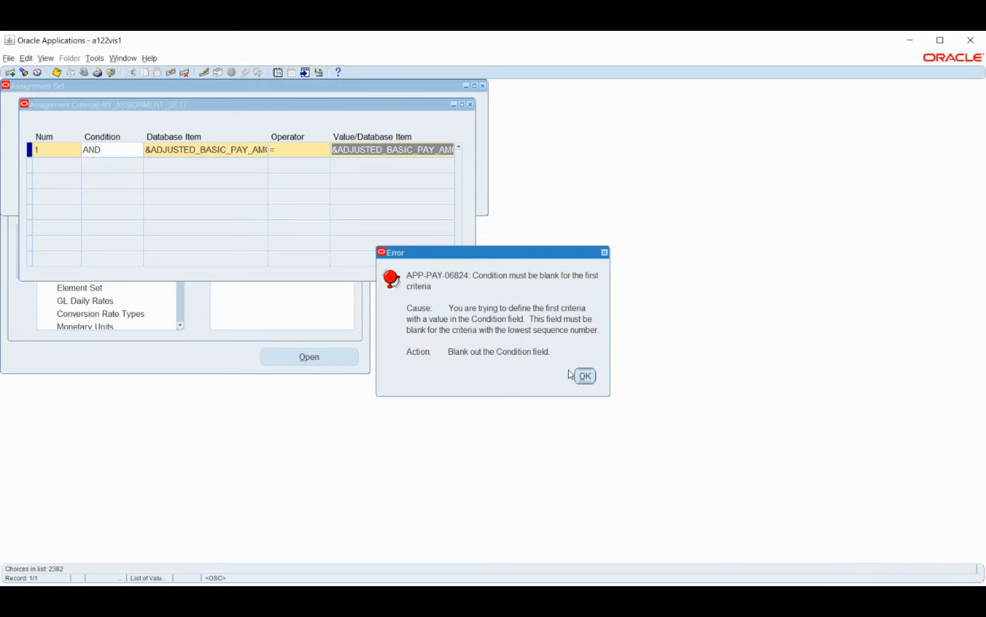
# Step: Dismiss the error and clear both the comparison value and the condition of criterion 1
pyautogui.click(586, 377)
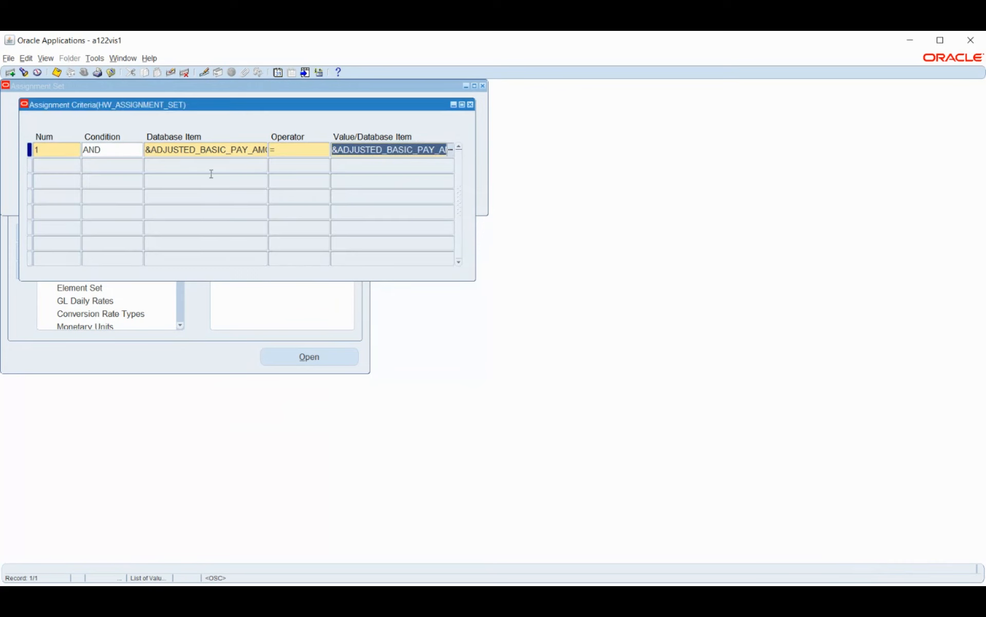
pyautogui.press('Delete')
pyautogui.click(318, 167)
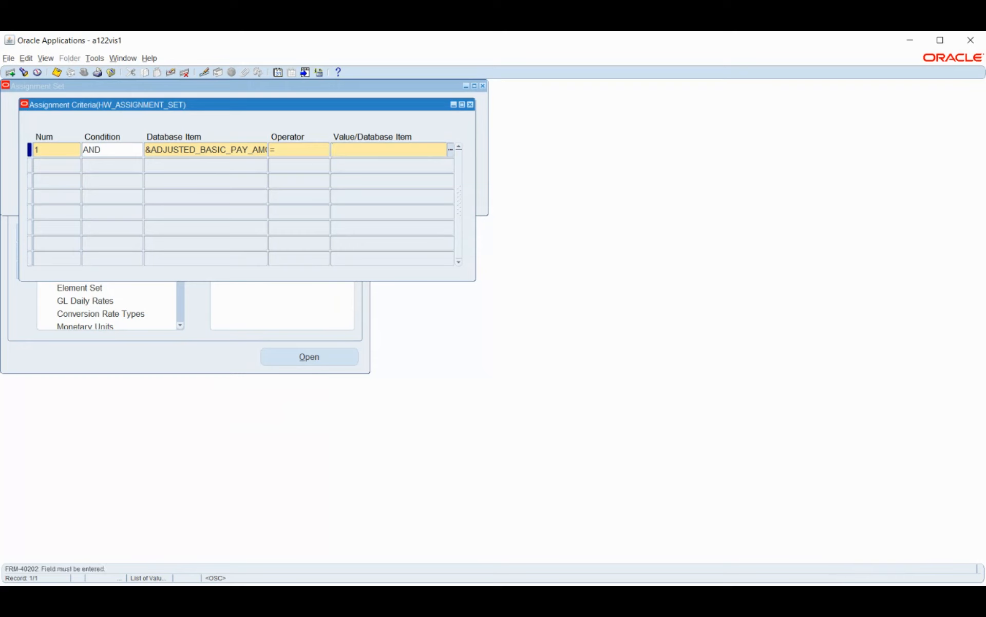
pyautogui.click(126, 152)
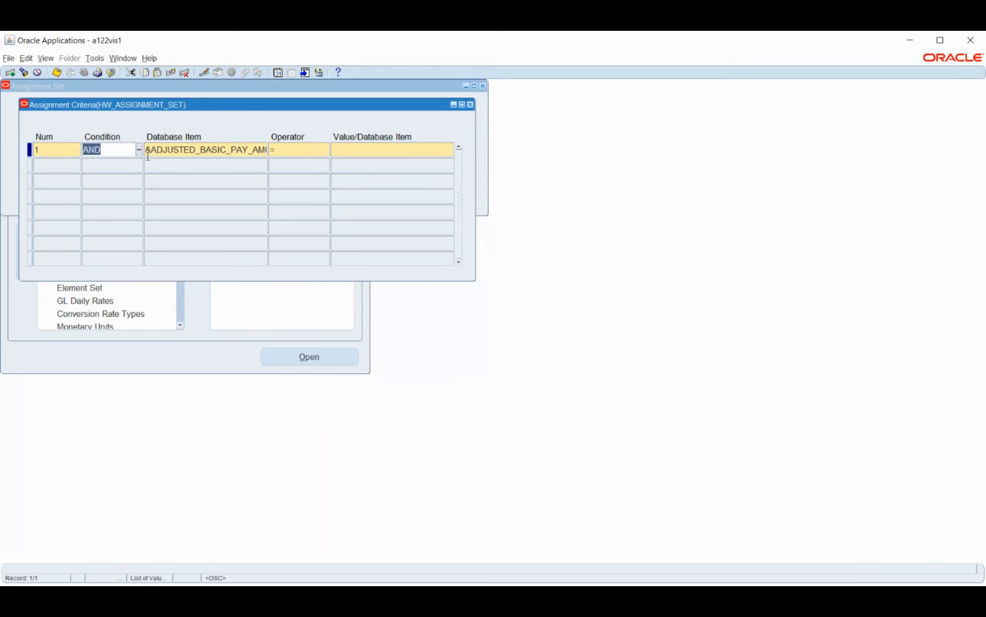
pyautogui.click(139, 149)
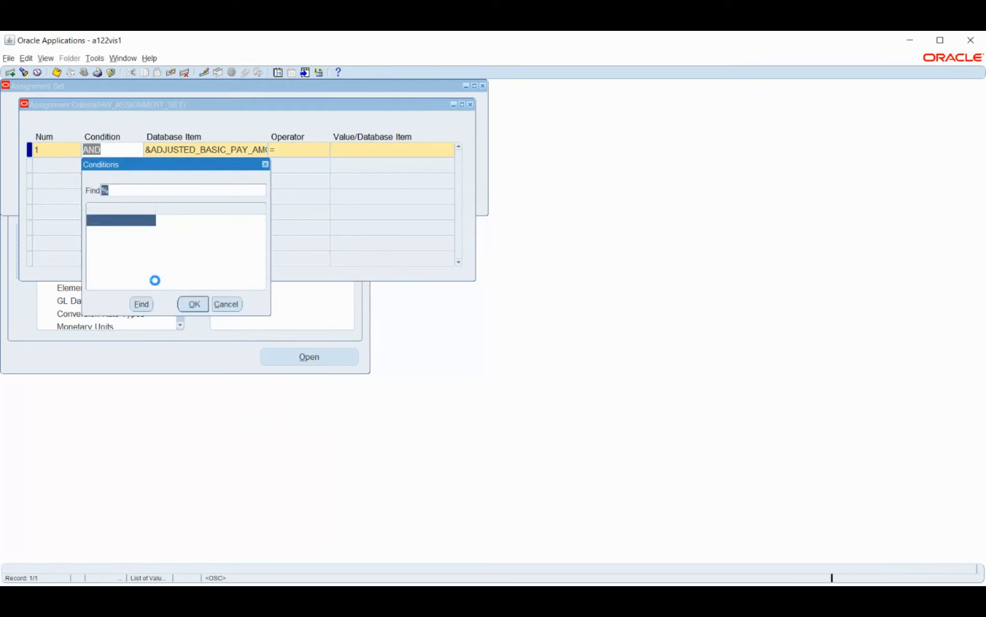
pyautogui.click(216, 304)
pyautogui.press('Delete')
pyautogui.press('Tab')
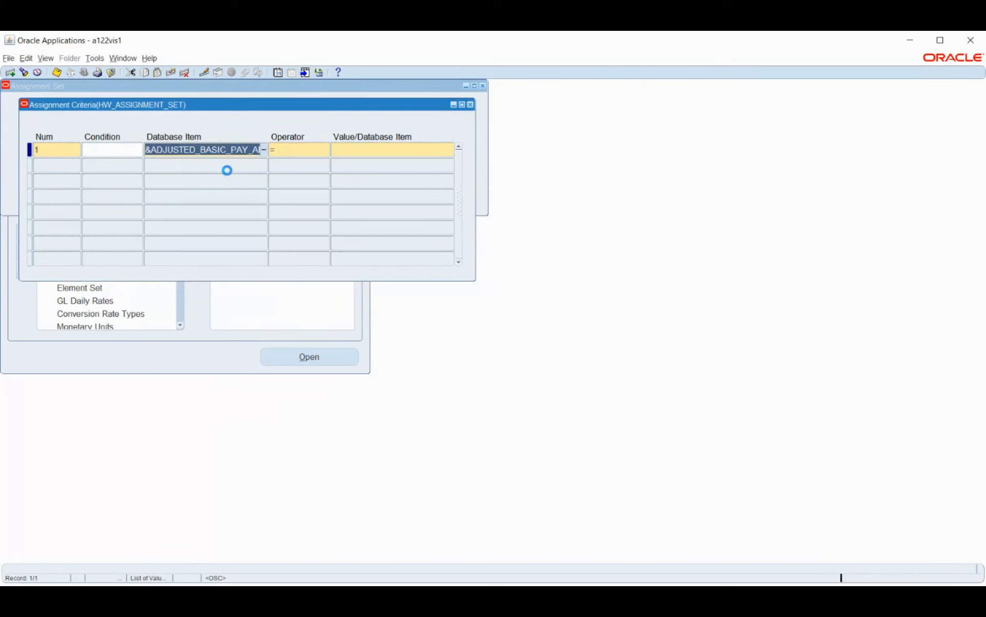
# Step: Enter the database item &ADJUSTED_BASIC_PAY_AMOUNT_MIN as the comparison value of criterion 1, which has a blank condition
pyautogui.press('Tab')
pyautogui.press('Tab')
pyautogui.click(450, 152)
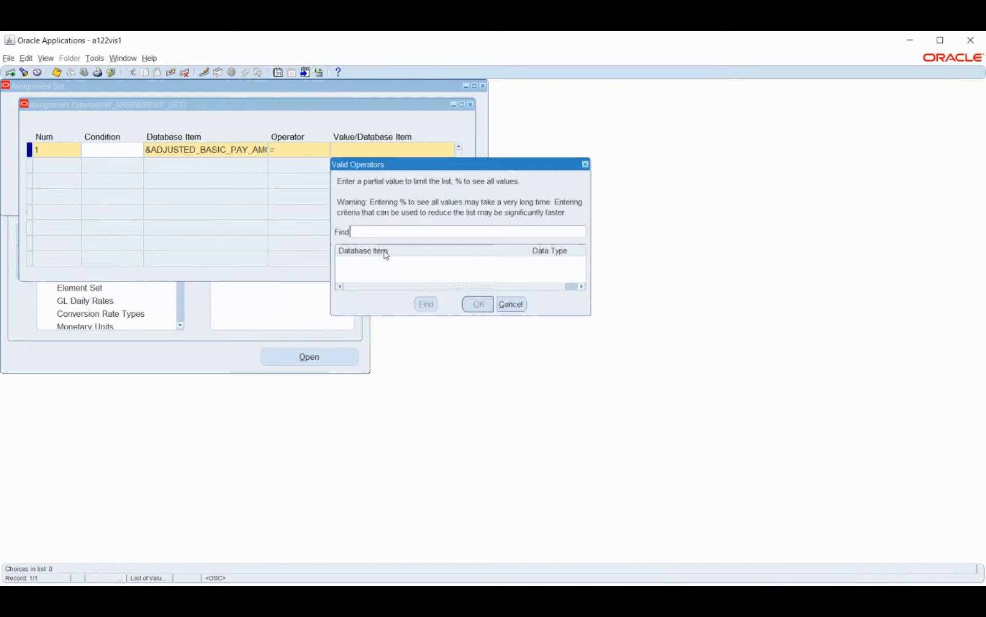
pyautogui.write('%')
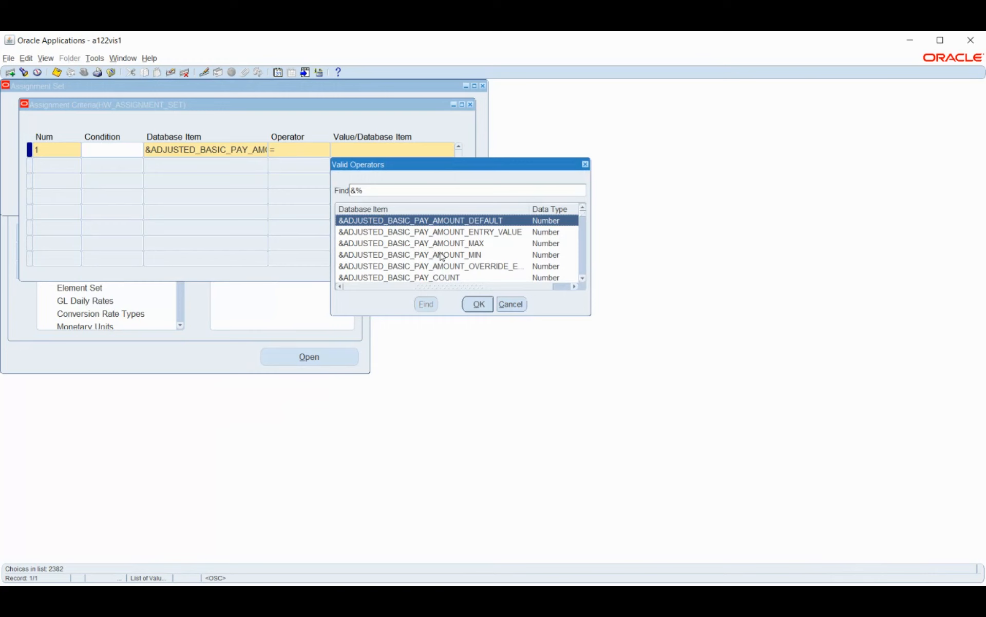
pyautogui.click(442, 255)
pyautogui.click(478, 304)
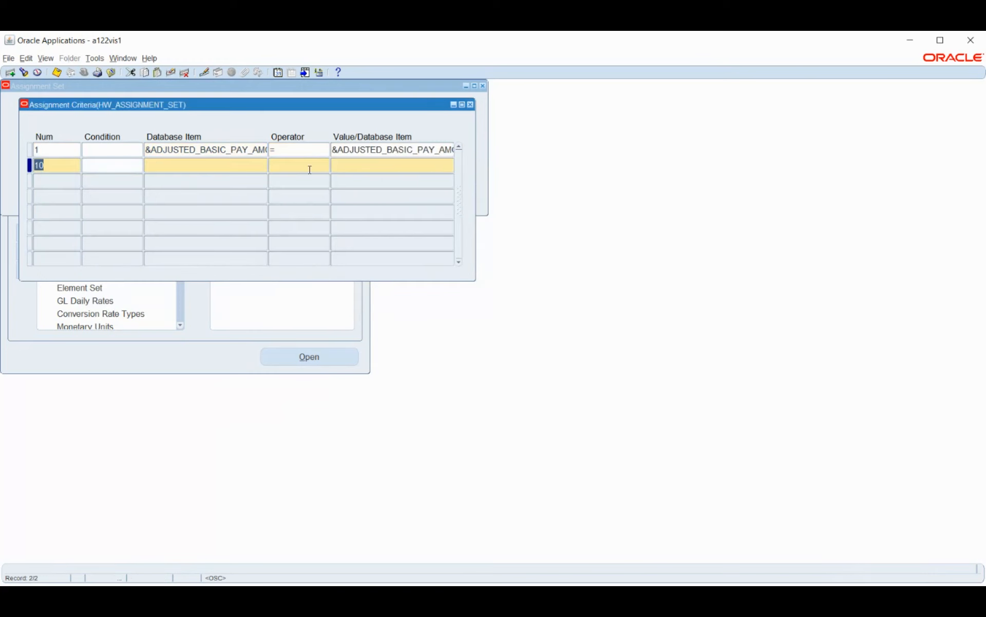
# Step: Close the assignment criteria without saving the changes and close the HW_ASSIGNMENT_SET form
pyautogui.click(305, 152)
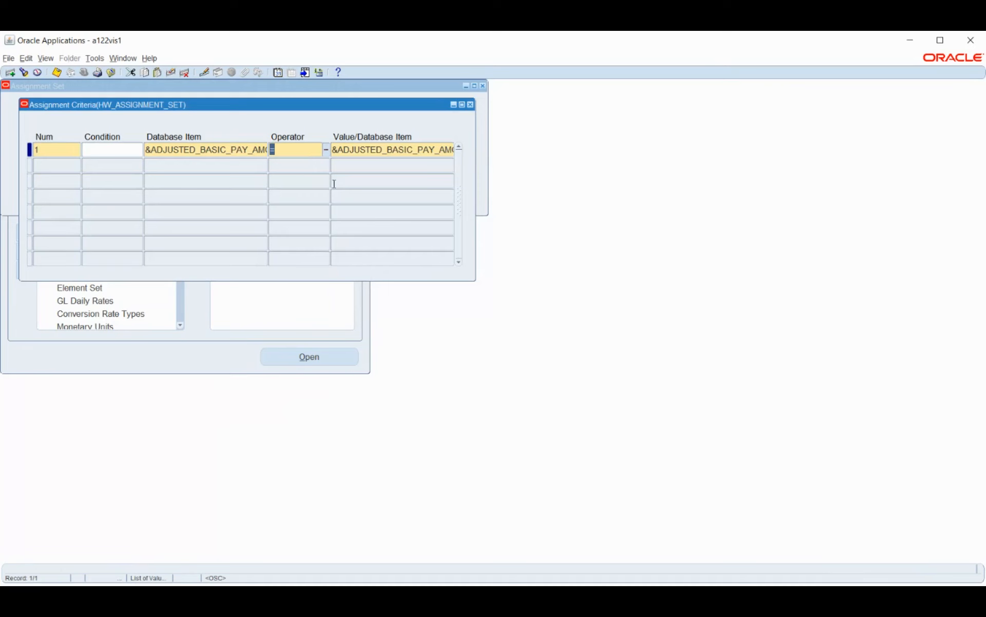
pyautogui.moveTo(115, 107); pyautogui.dragTo(189, 143)
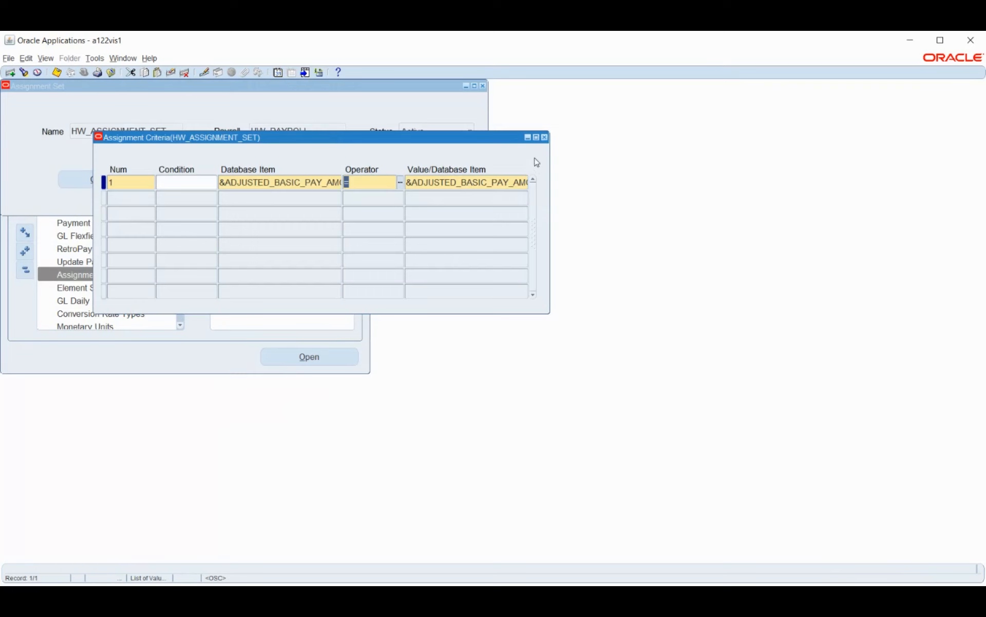
pyautogui.click(544, 138)
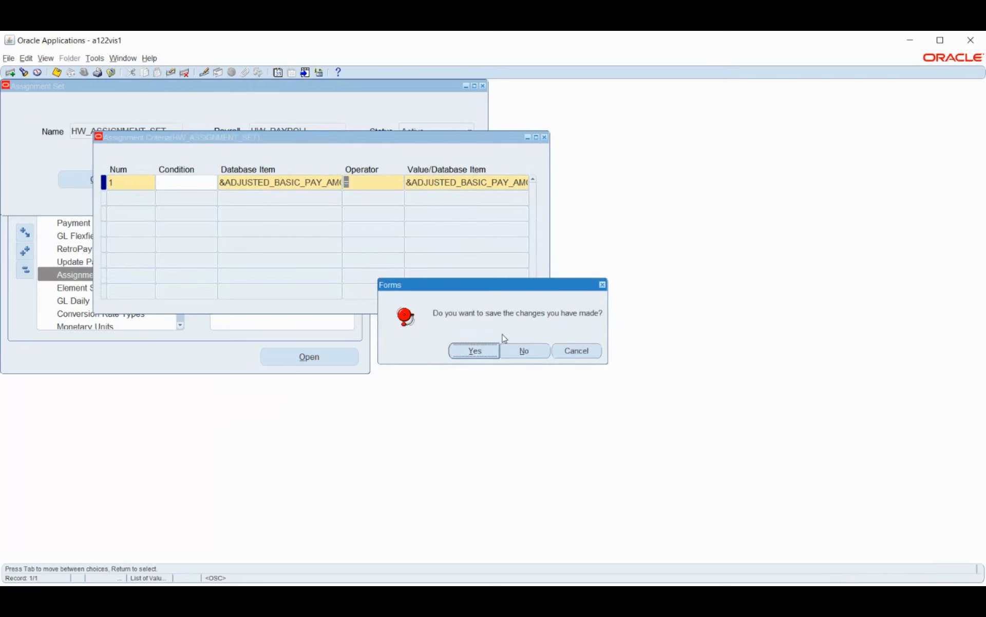
pyautogui.click(524, 351)
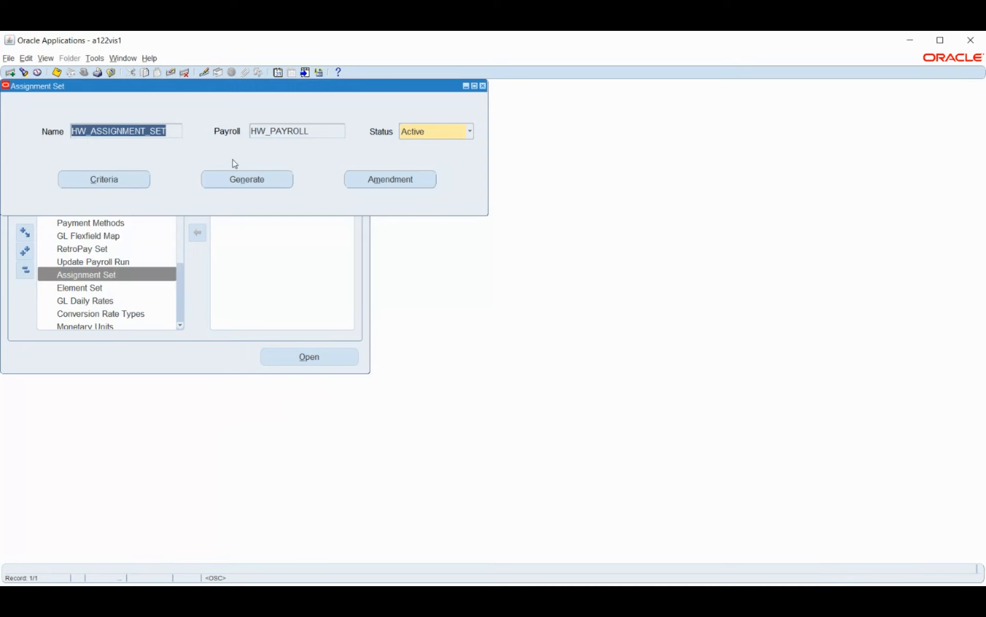
pyautogui.click(56, 72)
pyautogui.click(483, 86)
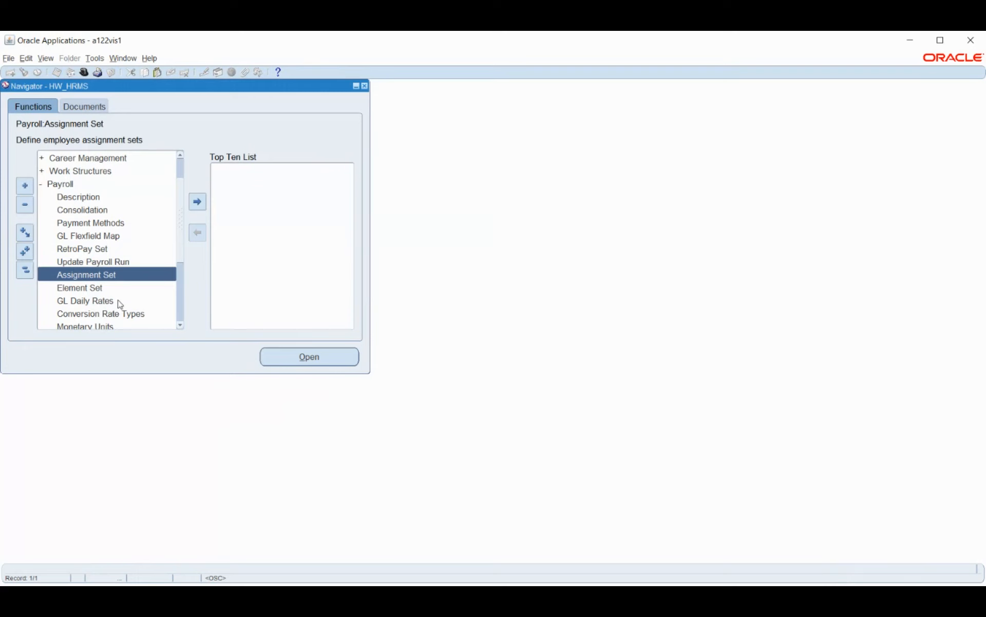
# Step: View the payroll Element Set form and close it again
pyautogui.scroll(-2, 185, 265)
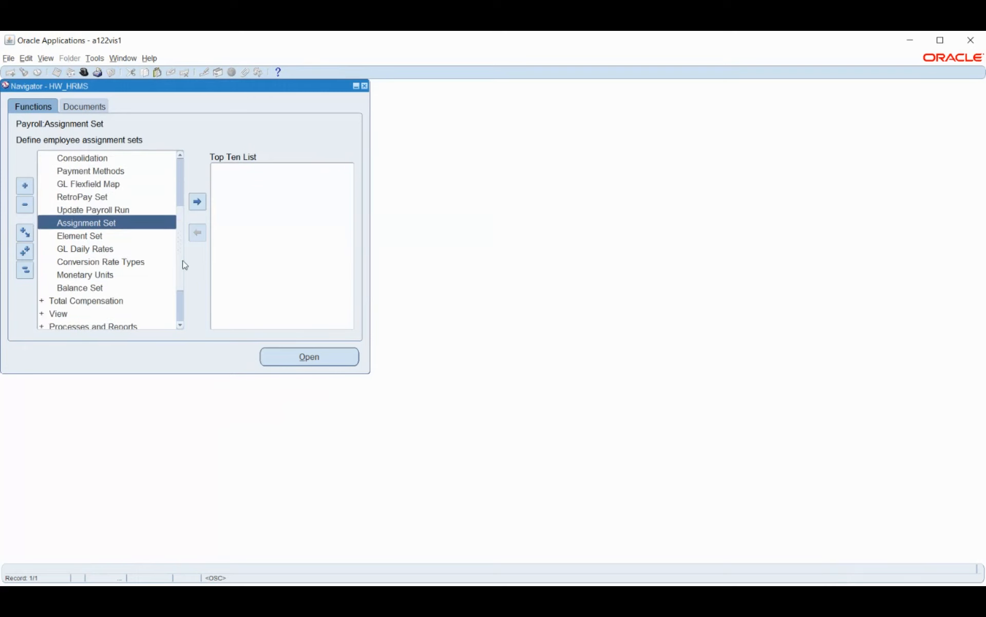
pyautogui.scroll(-1, 185, 265)
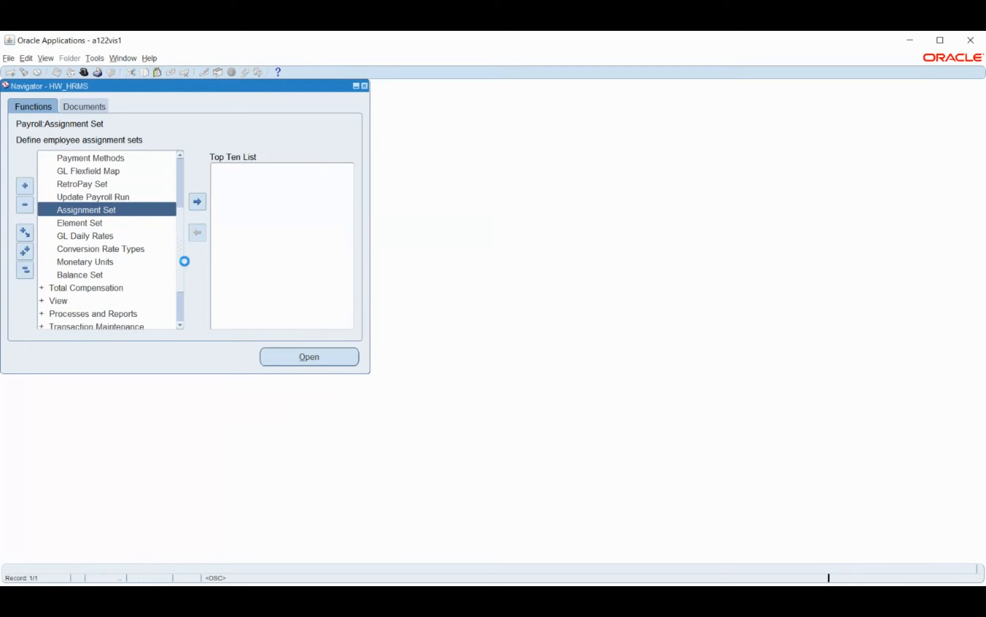
pyautogui.click(99, 223)
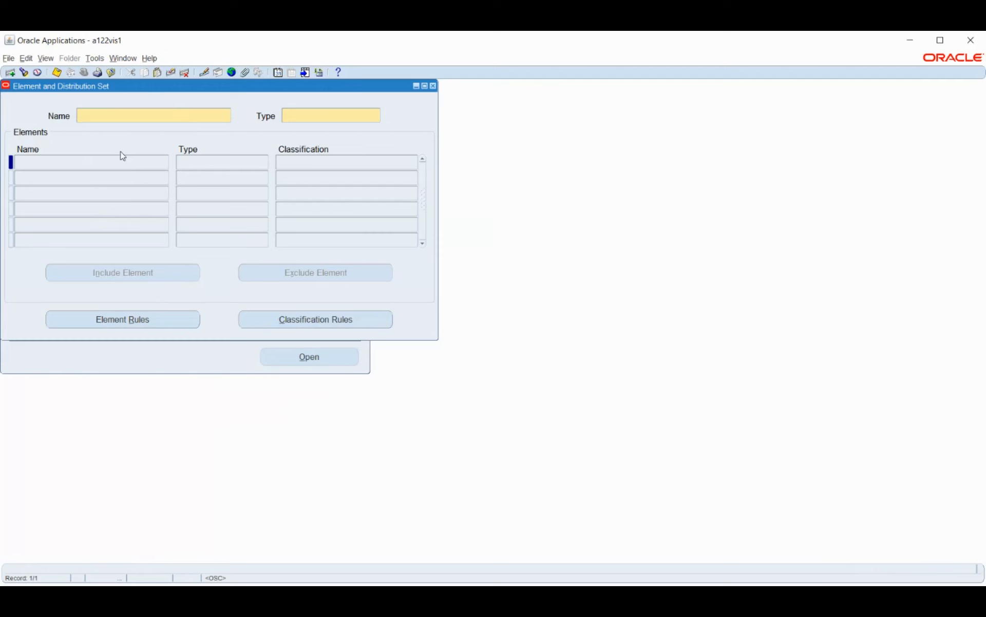
pyautogui.click(433, 86)
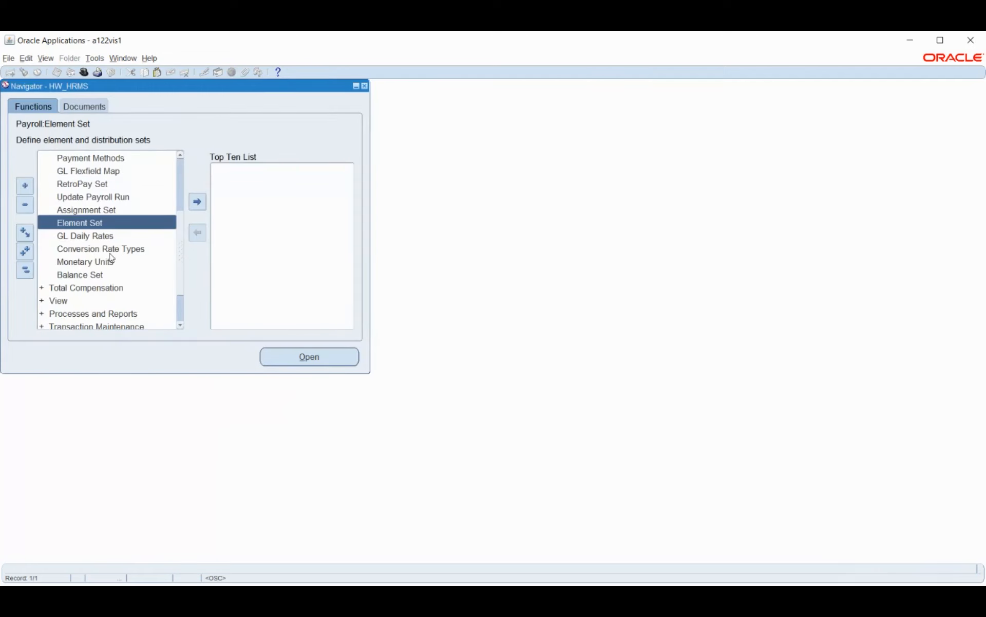
# Step: Find the form functions matching %ELEM% and open Define Element
pyautogui.hotkey('ctrl', 'l')
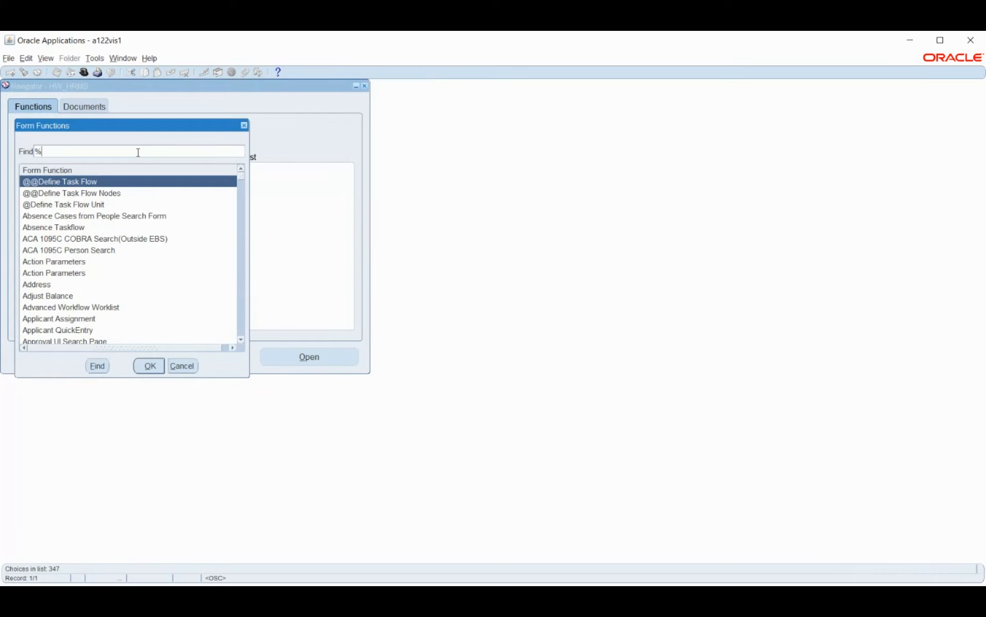
pyautogui.write('ELEM%')
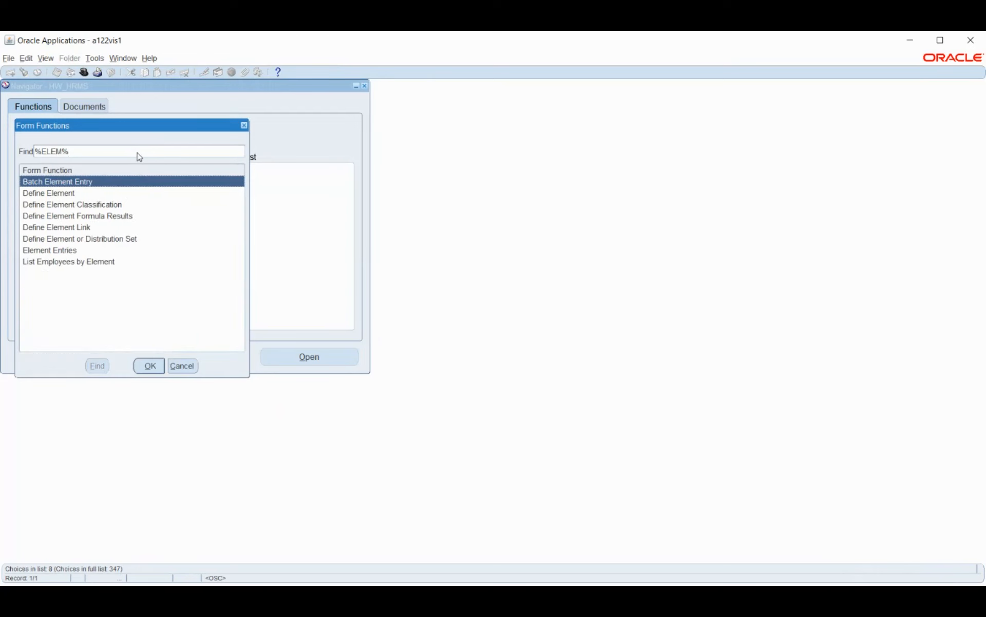
pyautogui.click(42, 195)
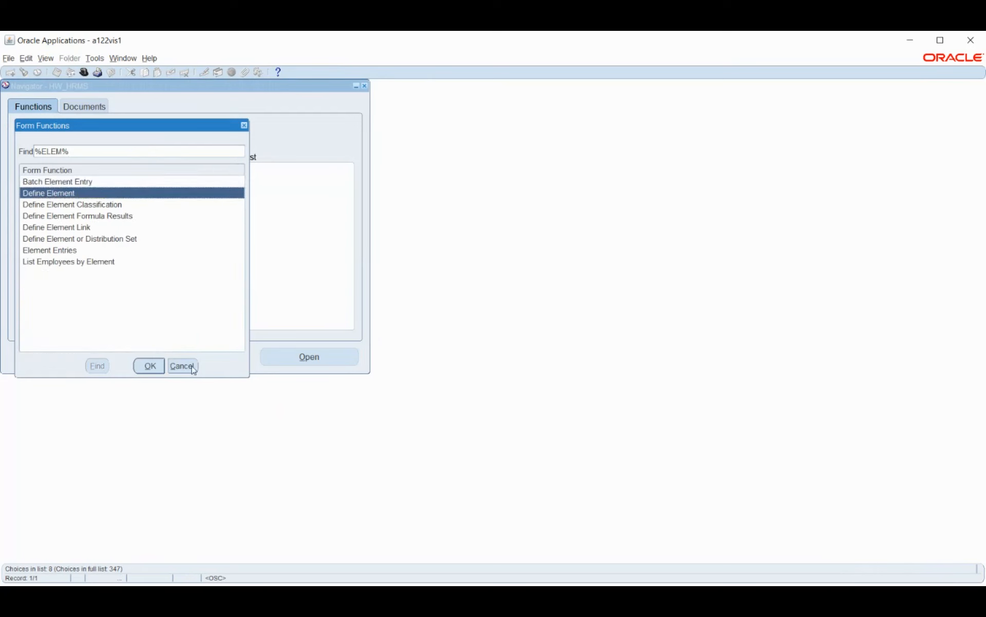
pyautogui.click(152, 366)
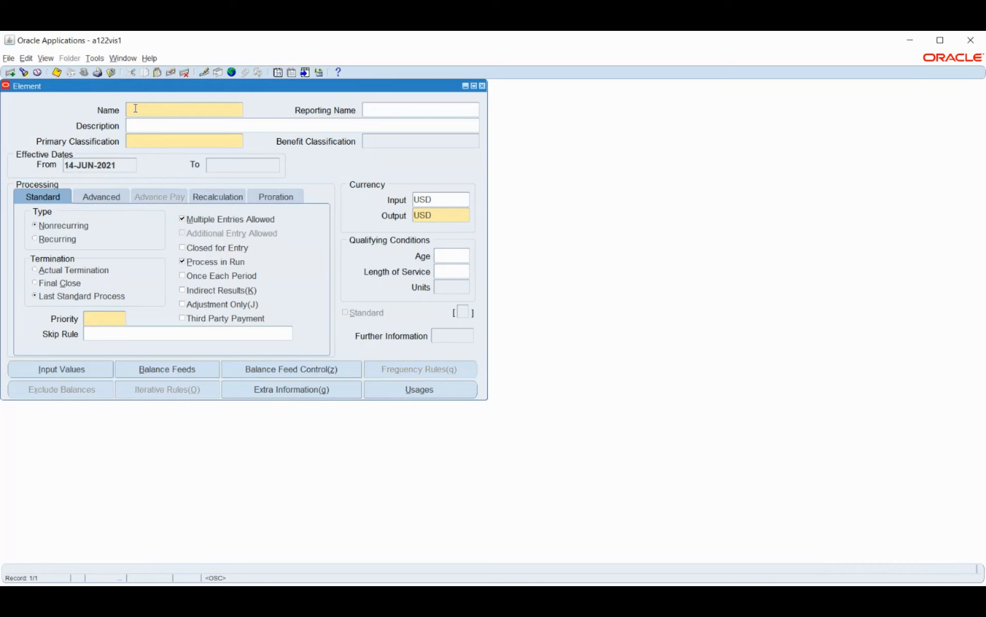
# Step: Name the new element HW_BASIC_PAY and give it the description HW_BASIC_PAY
pyautogui.write('HV_B')
pyautogui.write('ASIC')
pyautogui.write('_P')
pyautogui.write('AY')
pyautogui.click(214, 129)
pyautogui.write('HW_BASIC_PAY')
pyautogui.press('Tab')
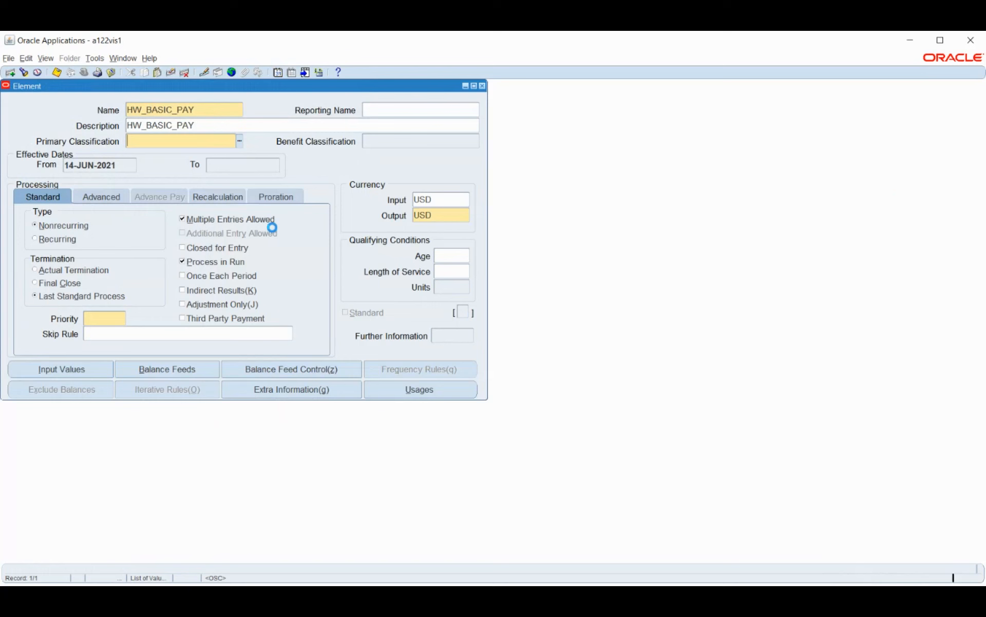
# Step: Browse the available primary classifications and assign Earnings to the HW_BASIC_PAY element
pyautogui.hotkey('ctrl', 'l')
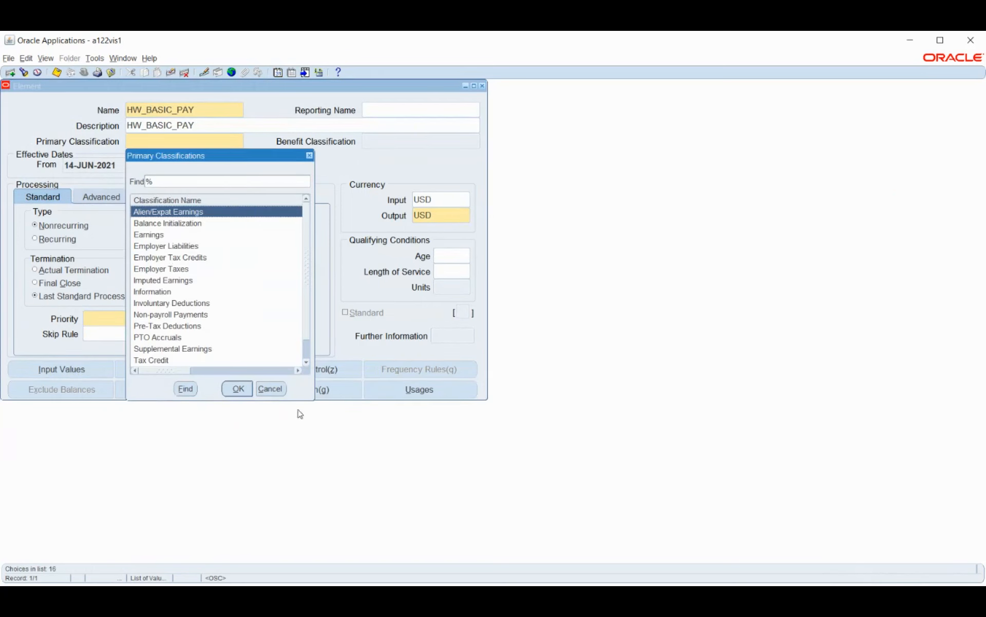
pyautogui.moveTo(314, 400); pyautogui.dragTo(601, 490)
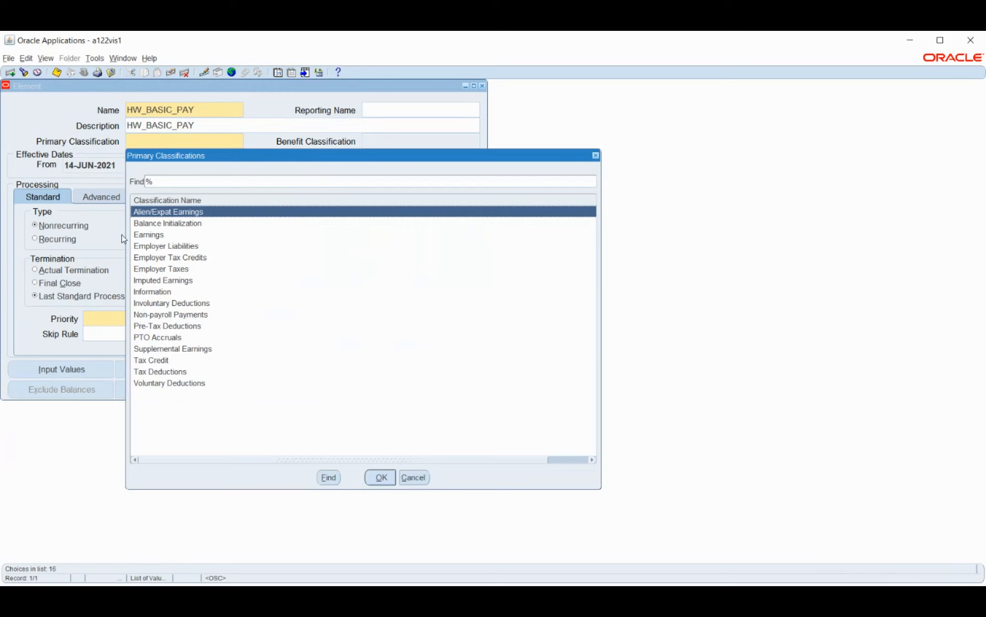
pyautogui.click(153, 292)
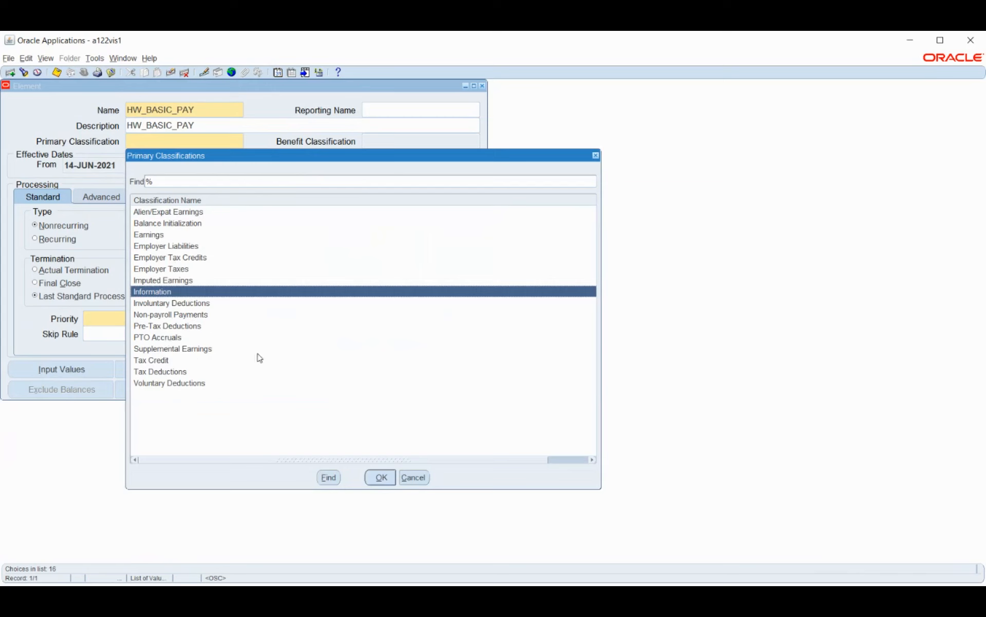
pyautogui.click(169, 374)
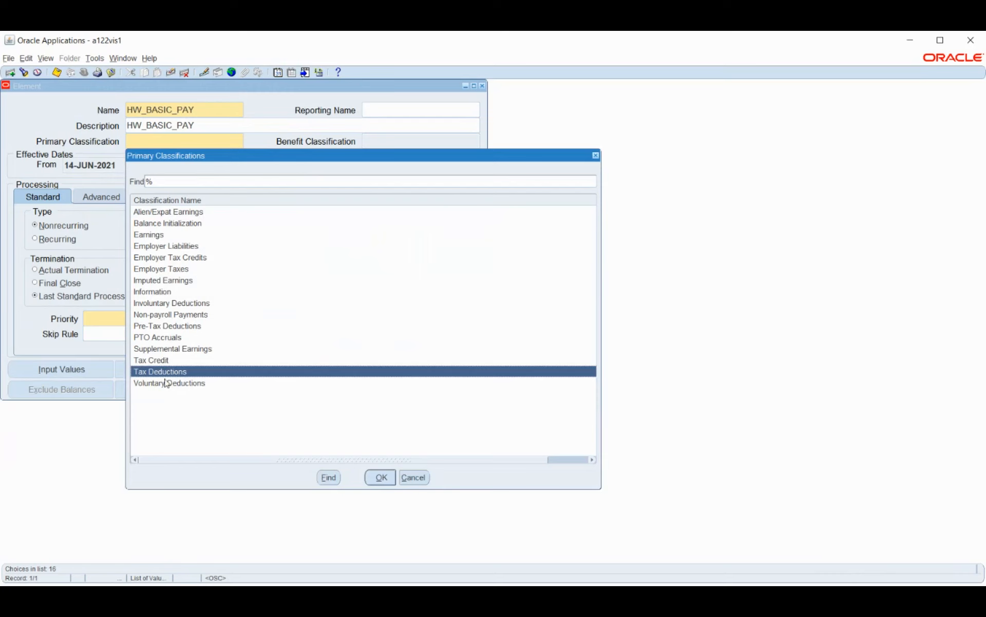
pyautogui.click(159, 364)
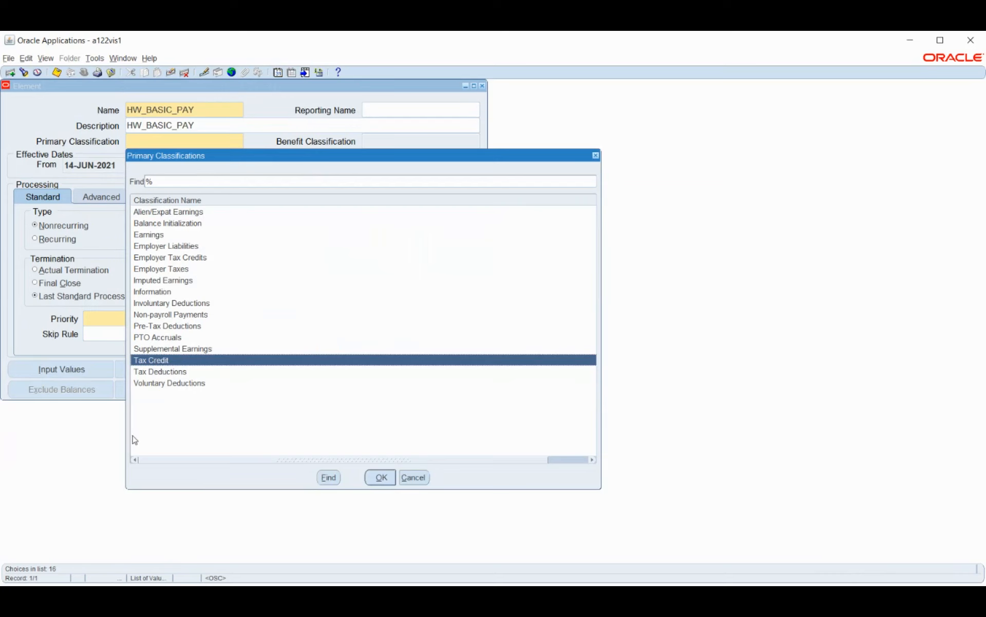
pyautogui.click(153, 237)
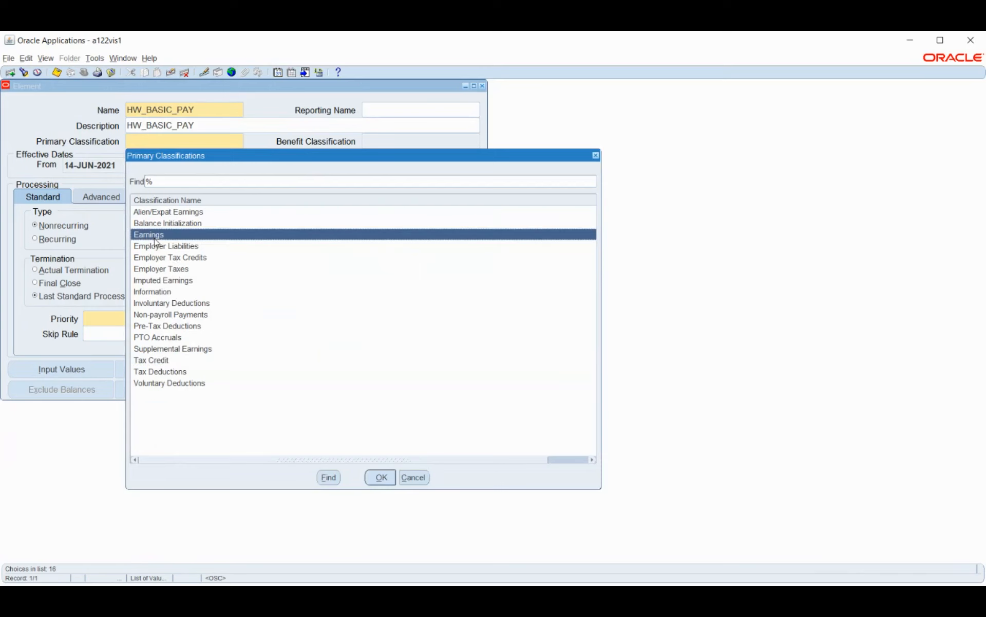
pyautogui.click(170, 384)
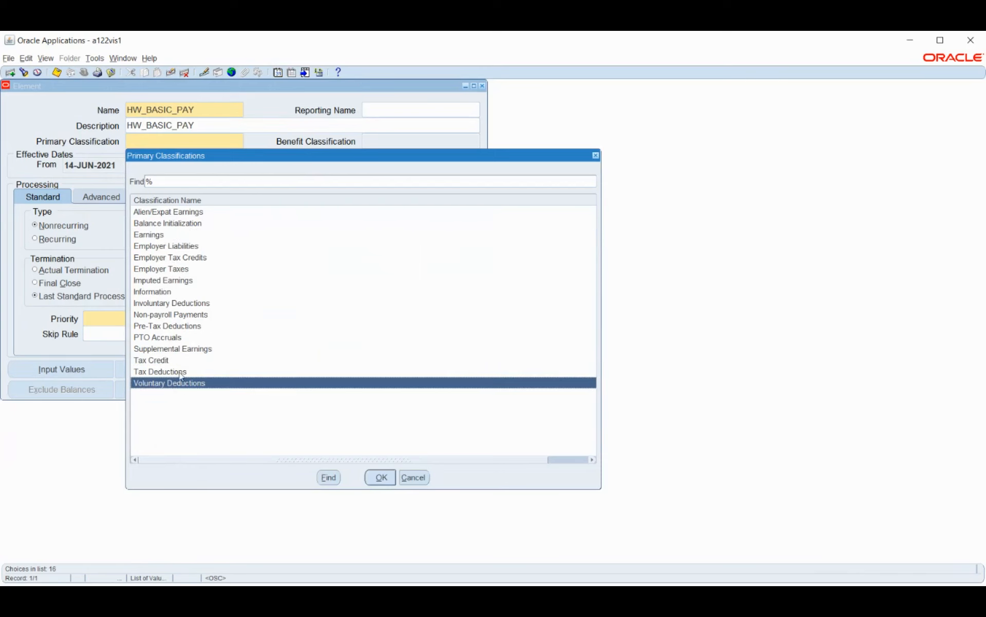
pyautogui.doubleClick(147, 237)
pyautogui.click(380, 480)
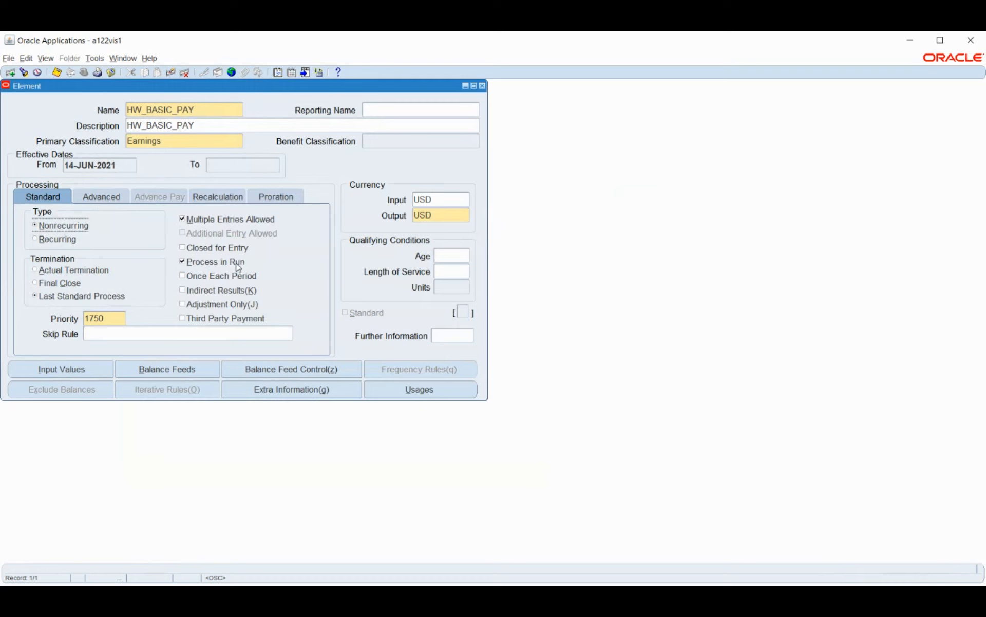
pyautogui.click(183, 319)
pyautogui.click(193, 331)
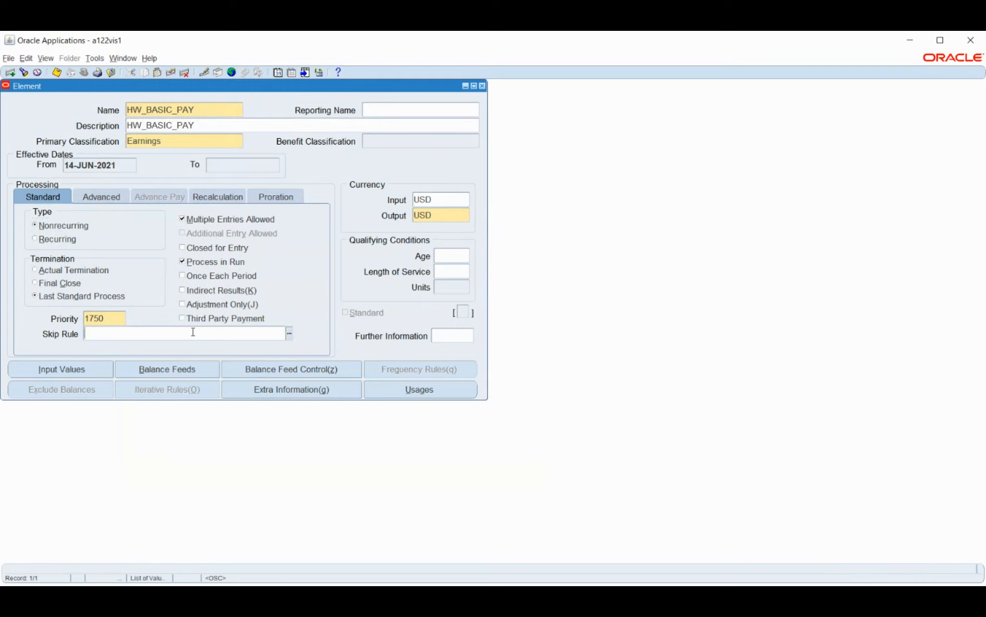
# Step: Look through the available skip rule formulas for HW_BASIC_PAY without assigning one
pyautogui.click(288, 334)
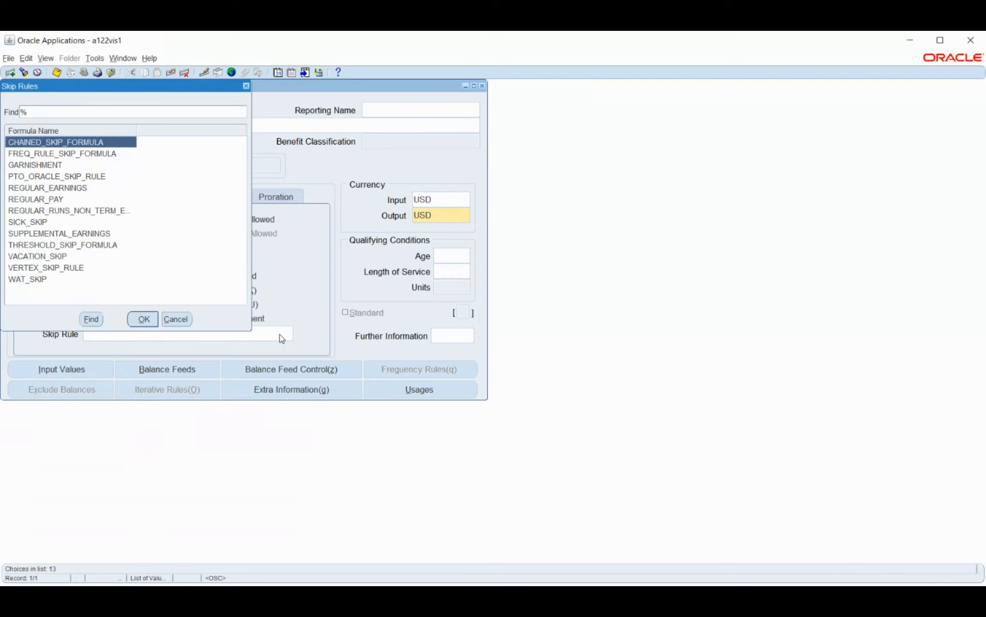
pyautogui.click(176, 319)
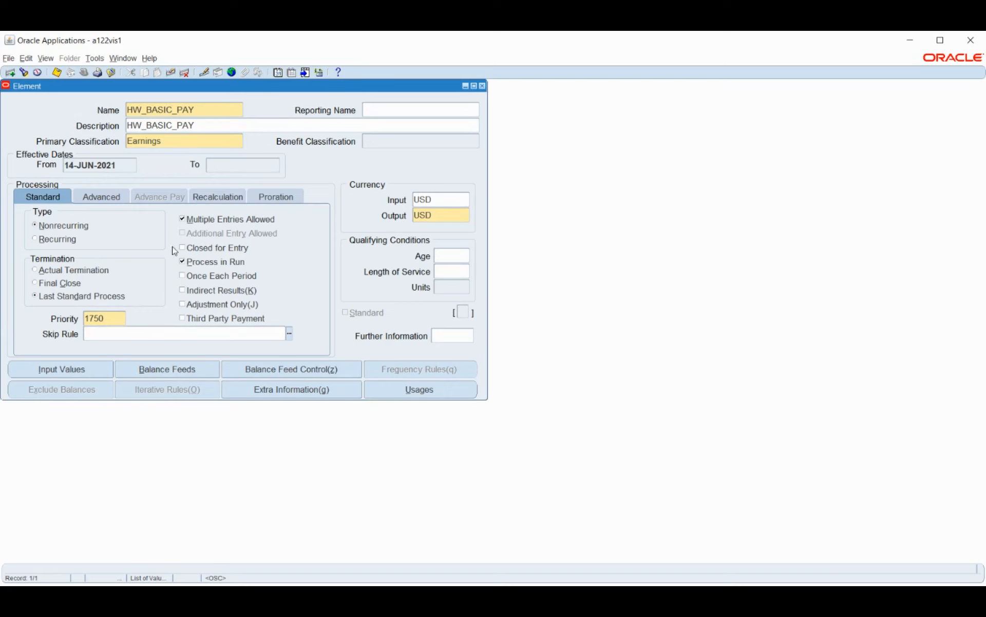
# Step: Try to open the input values of HW_BASIC_PAY and to save the element
pyautogui.click(55, 374)
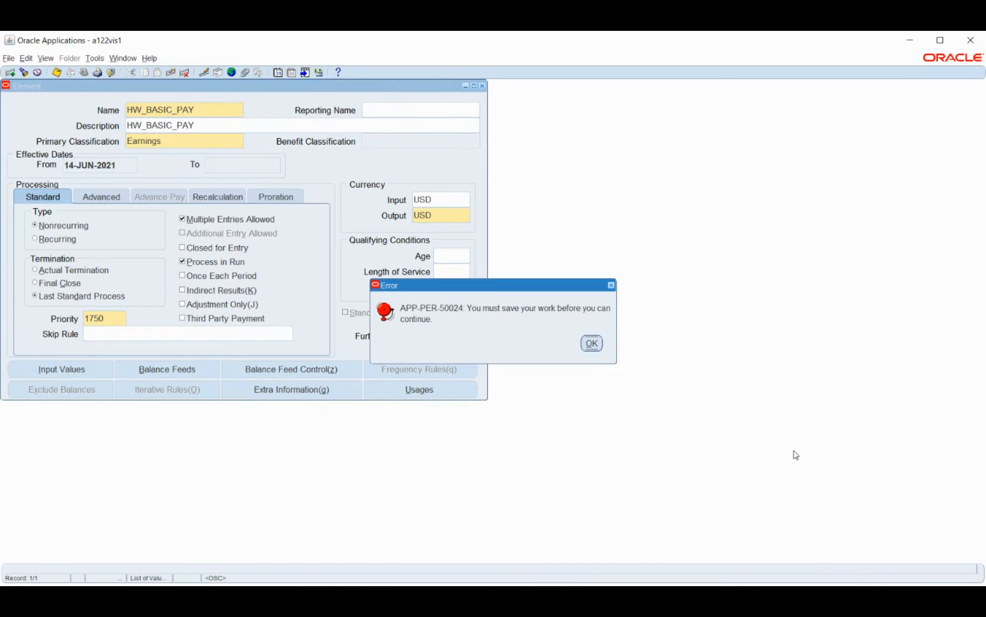
pyautogui.click(591, 343)
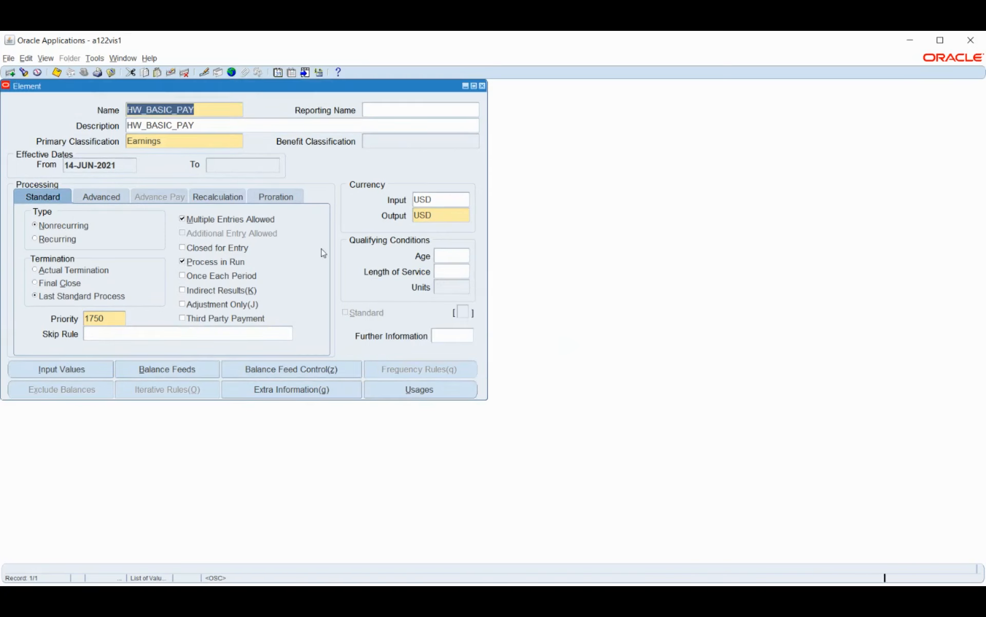
pyautogui.click(56, 72)
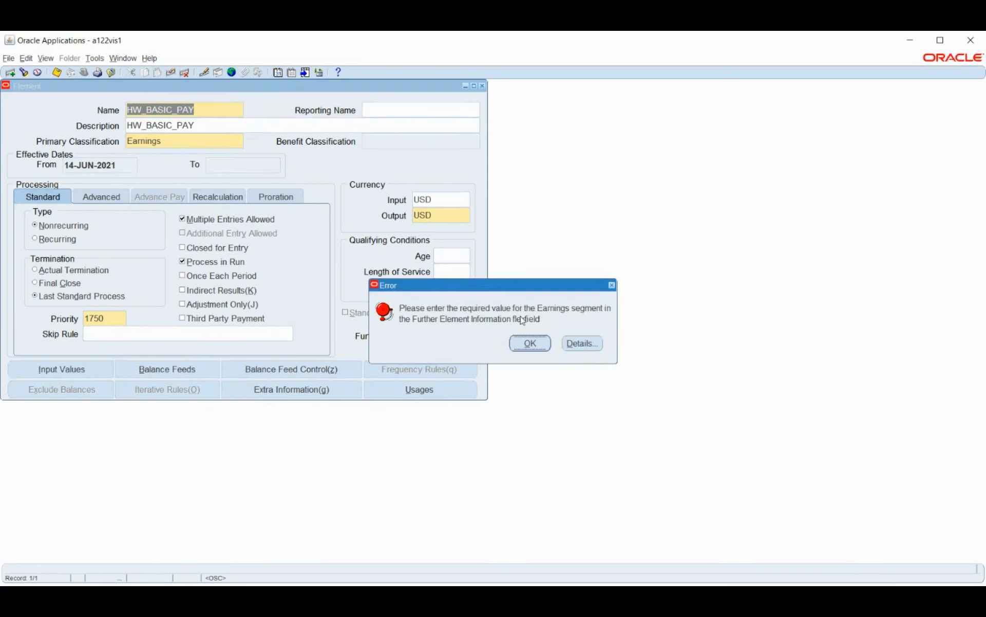
pyautogui.click(529, 343)
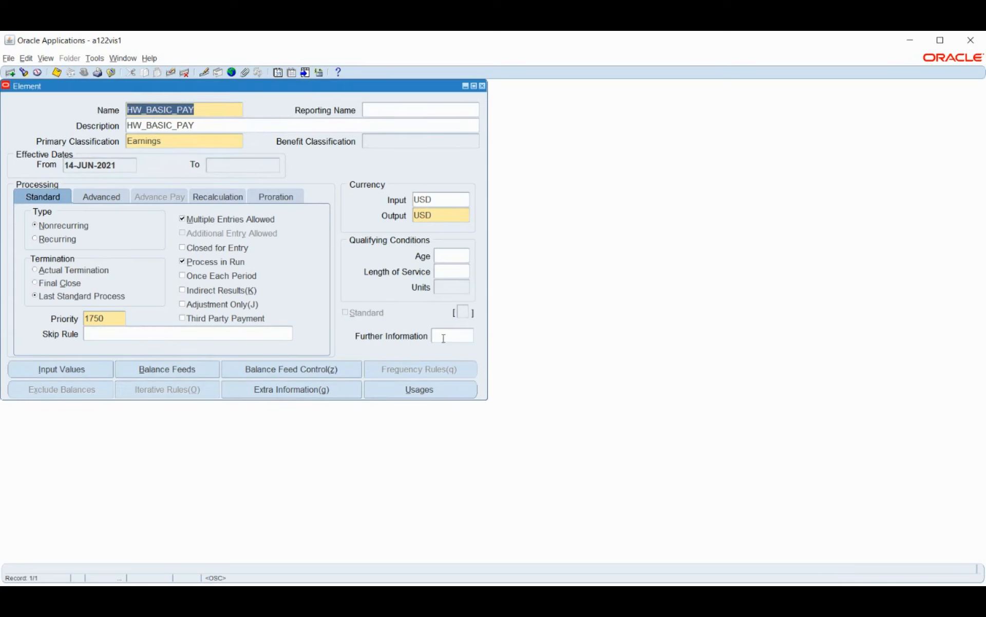
# Step: Set the Earnings segment of the Further Element Information to Regular and save the HW_BASIC_PAY element
pyautogui.click(451, 337)
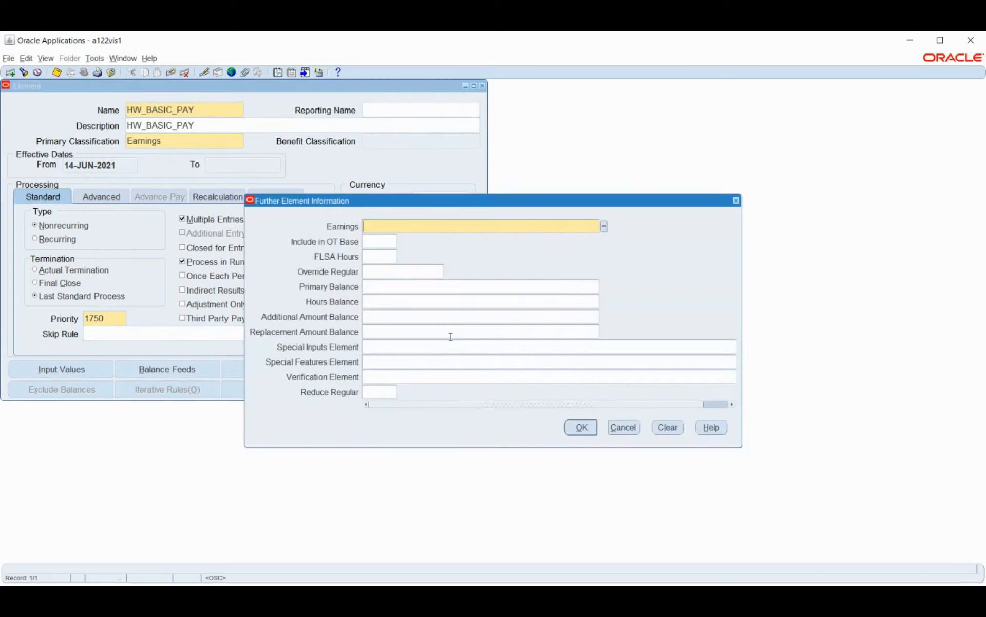
pyautogui.click(604, 227)
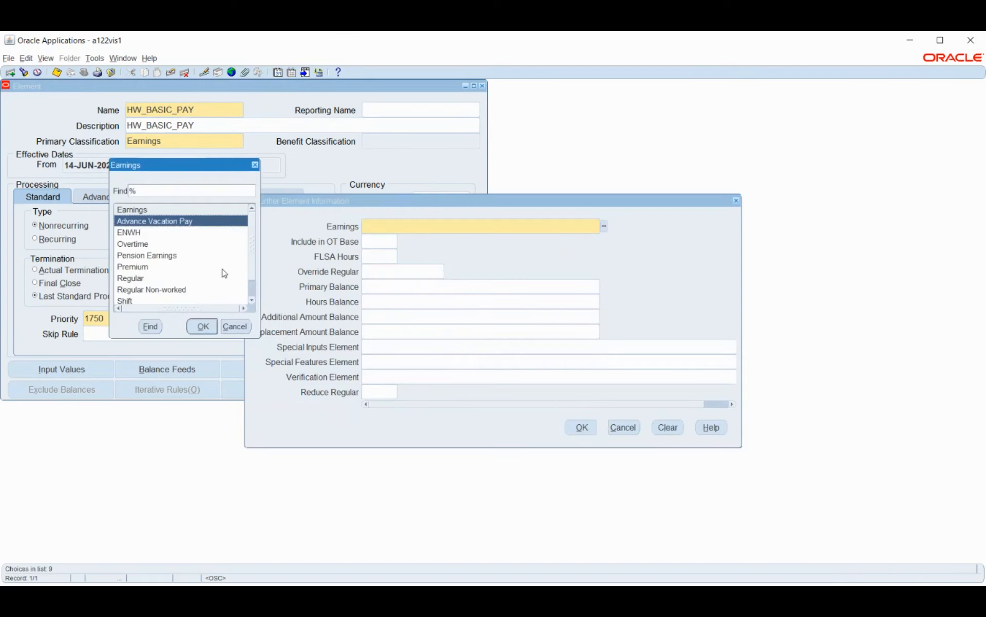
pyautogui.click(193, 278)
pyautogui.click(204, 327)
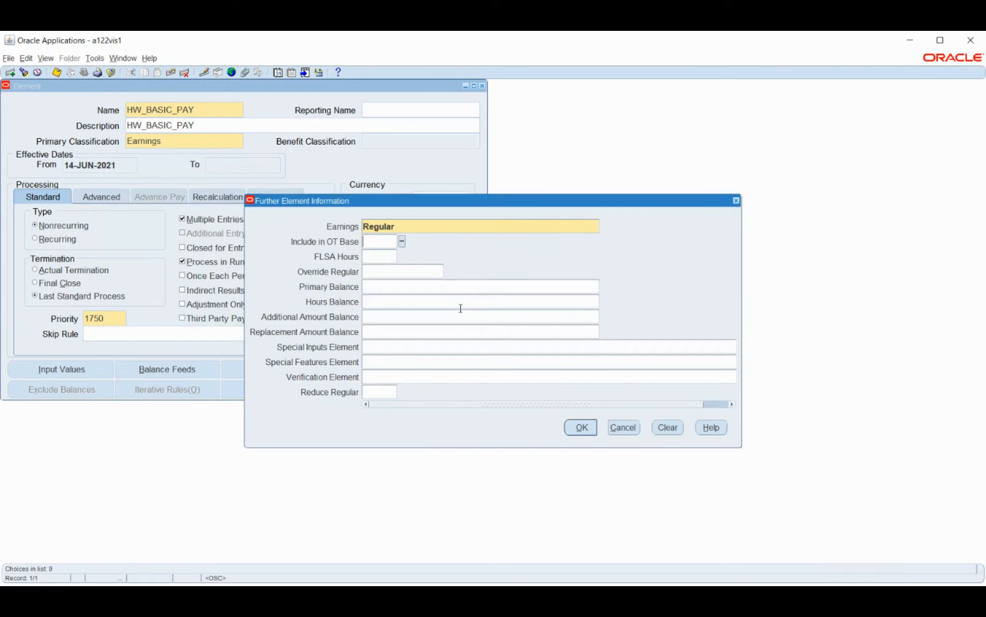
pyautogui.click(576, 427)
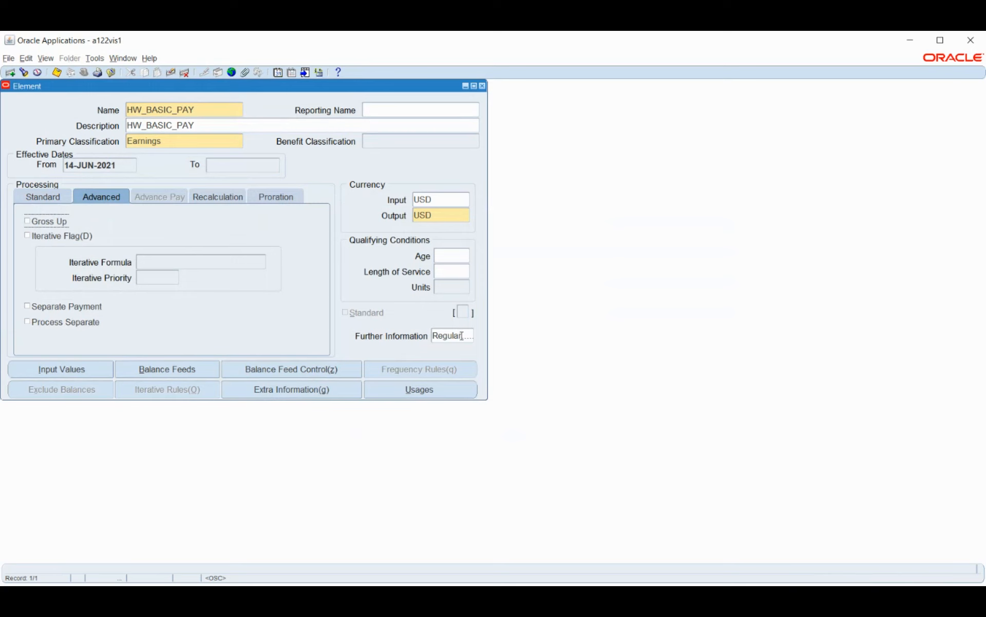
pyautogui.click(44, 195)
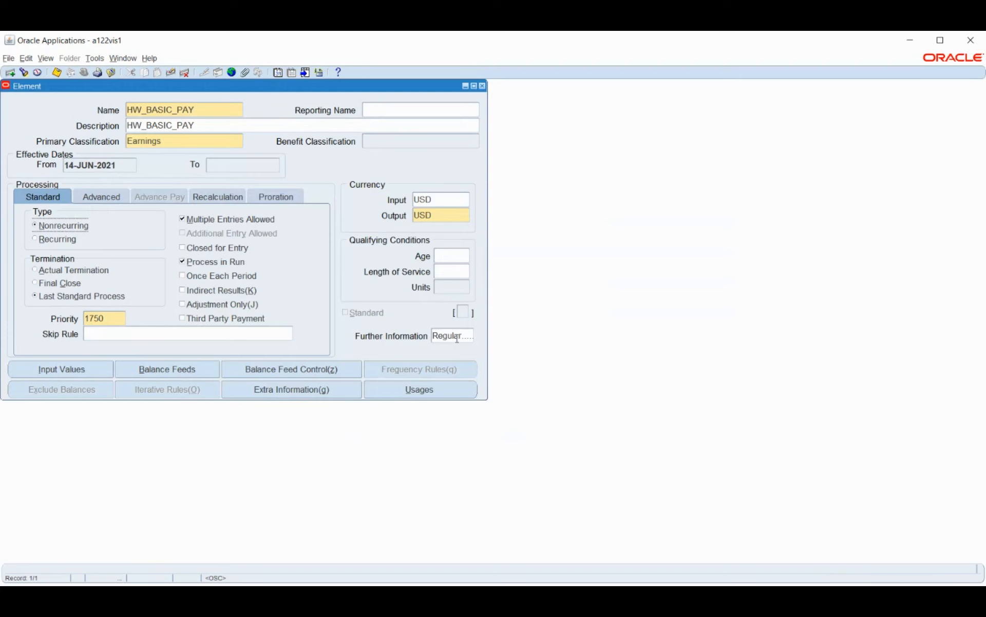
pyautogui.click(56, 72)
# Step: Review the input values of HW_BASIC_PAY across all their columns, including formula, minimum and maximum, and return to the element
pyautogui.click(47, 369)
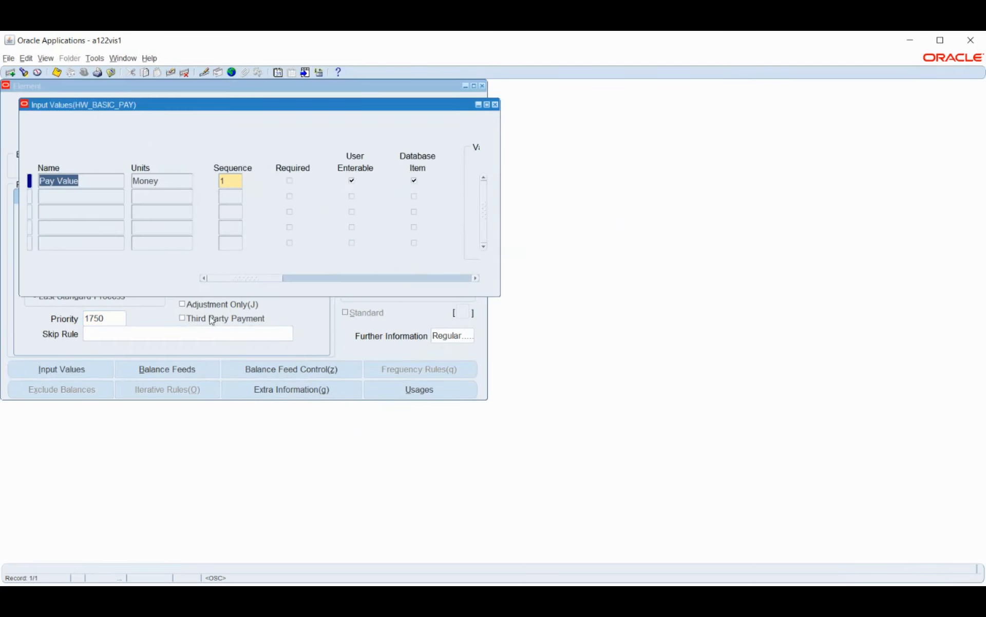
pyautogui.moveTo(246, 282); pyautogui.dragTo(369, 256)
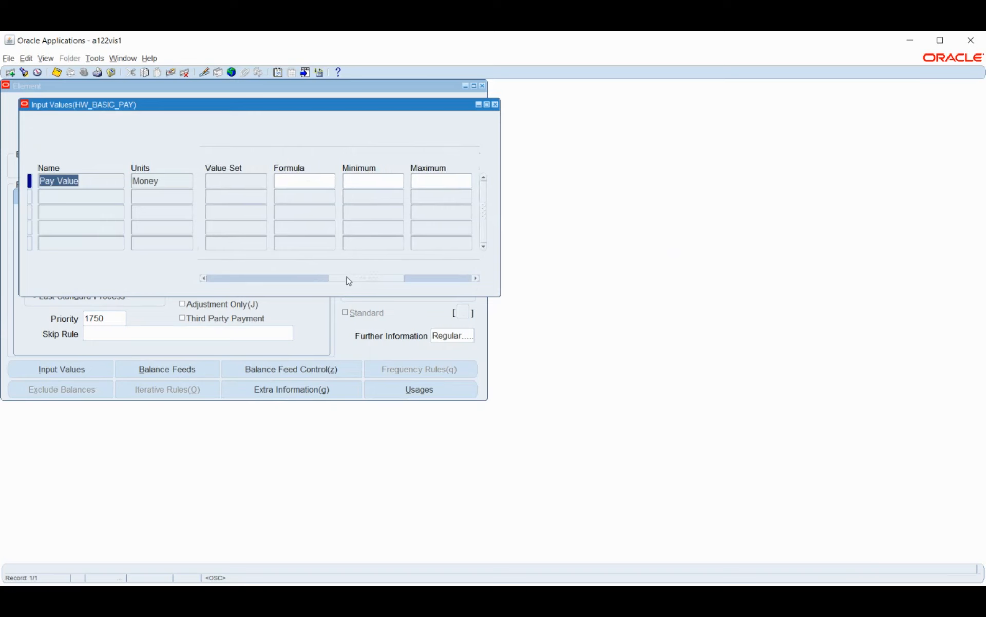
pyautogui.moveTo(349, 282); pyautogui.dragTo(367, 286)
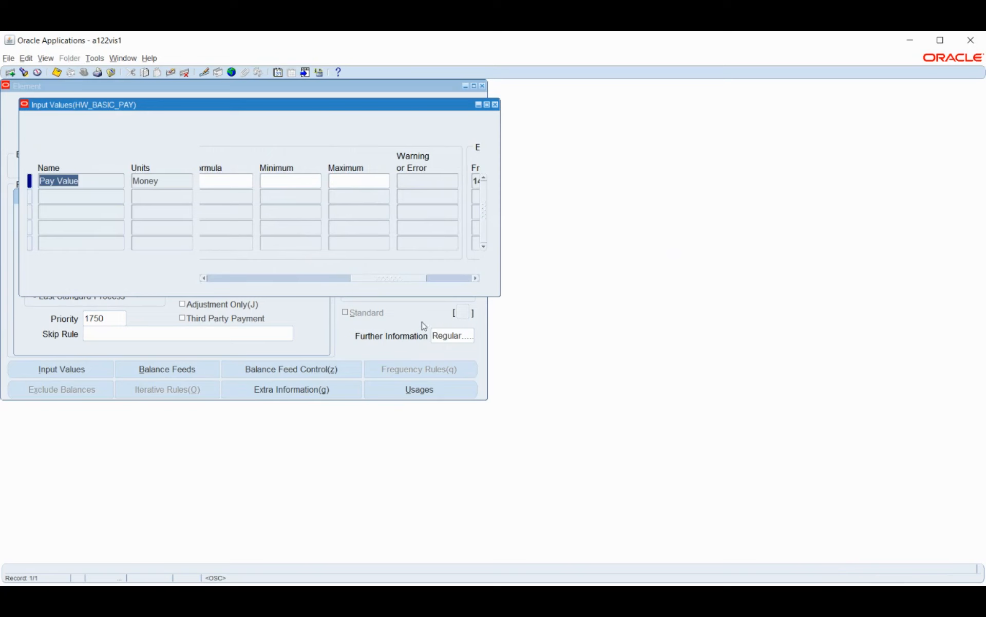
pyautogui.moveTo(395, 282); pyautogui.dragTo(236, 251)
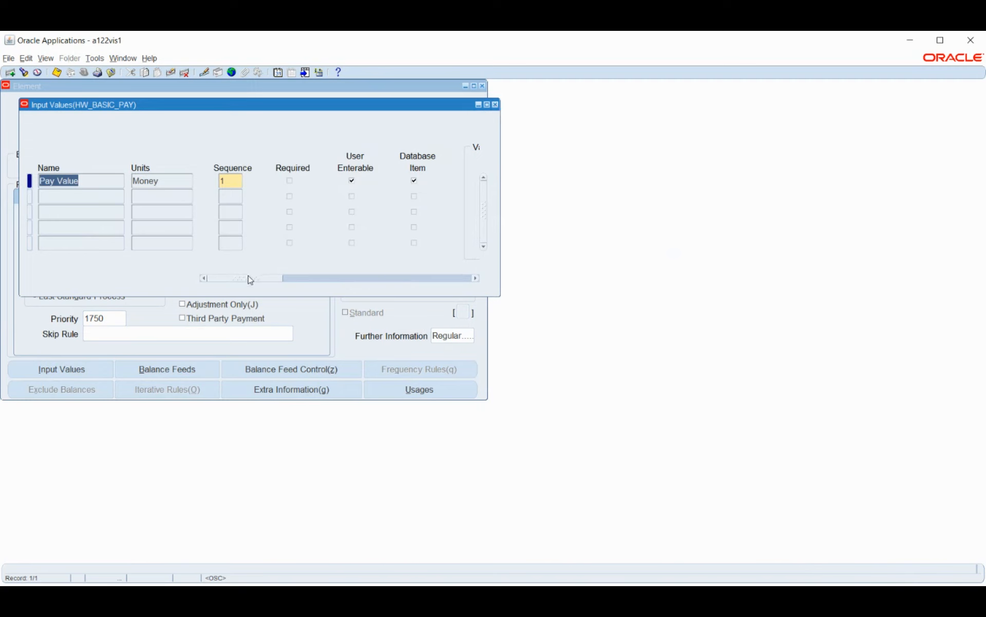
pyautogui.moveTo(250, 279); pyautogui.dragTo(353, 266)
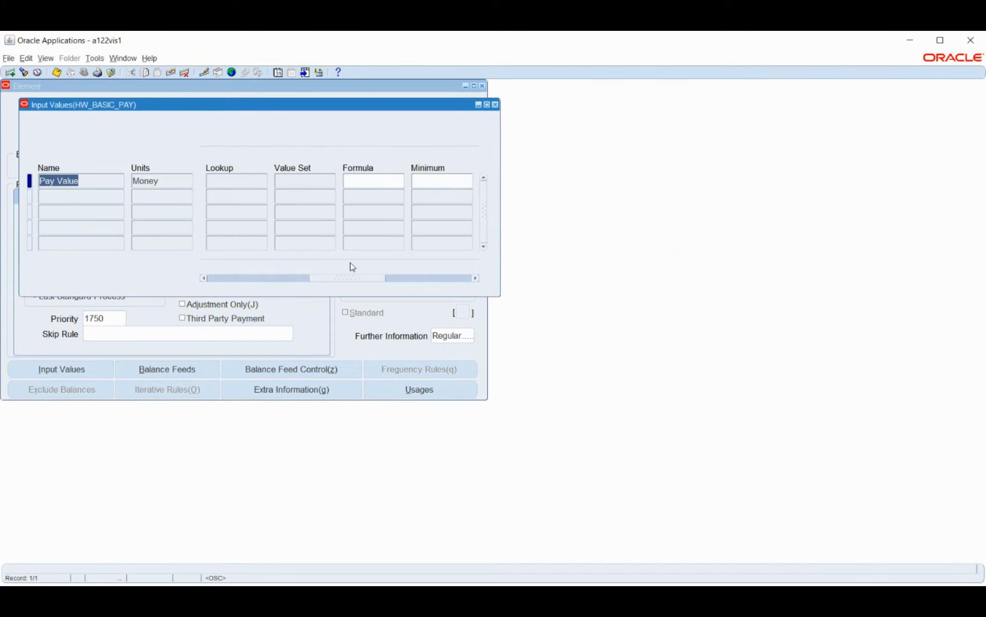
pyautogui.click(496, 105)
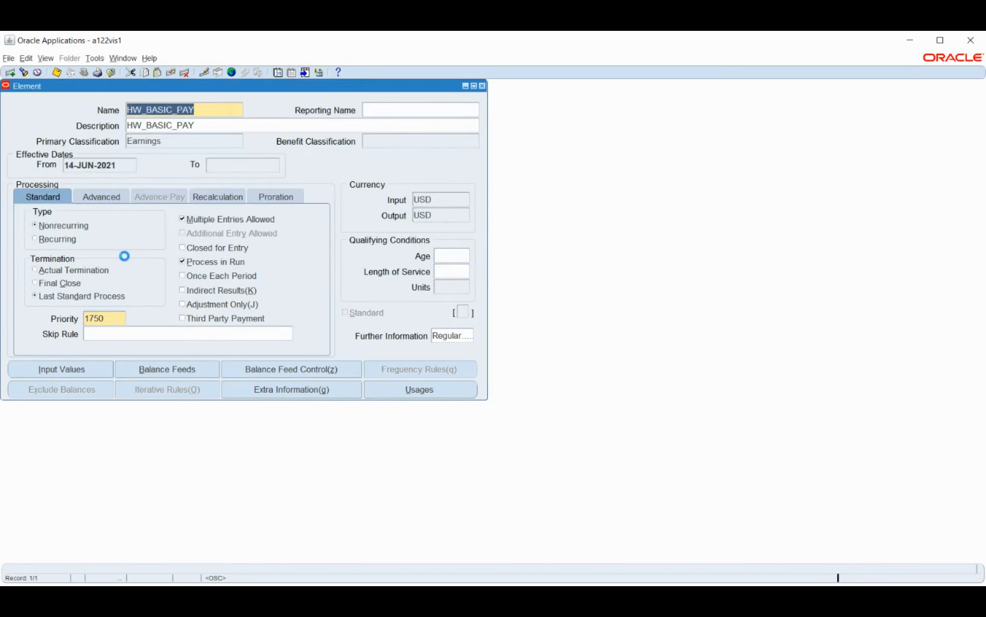
# Step: Examine the element's Advanced, Recalculation and Proration settings, listing all recalculation event groups with % without assigning one
pyautogui.click(104, 197)
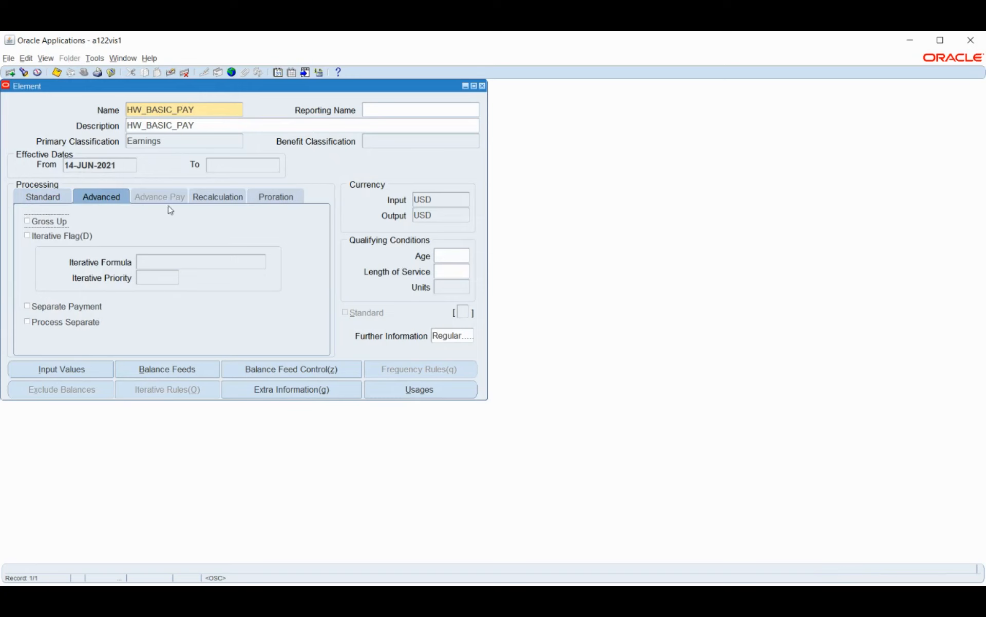
pyautogui.click(204, 196)
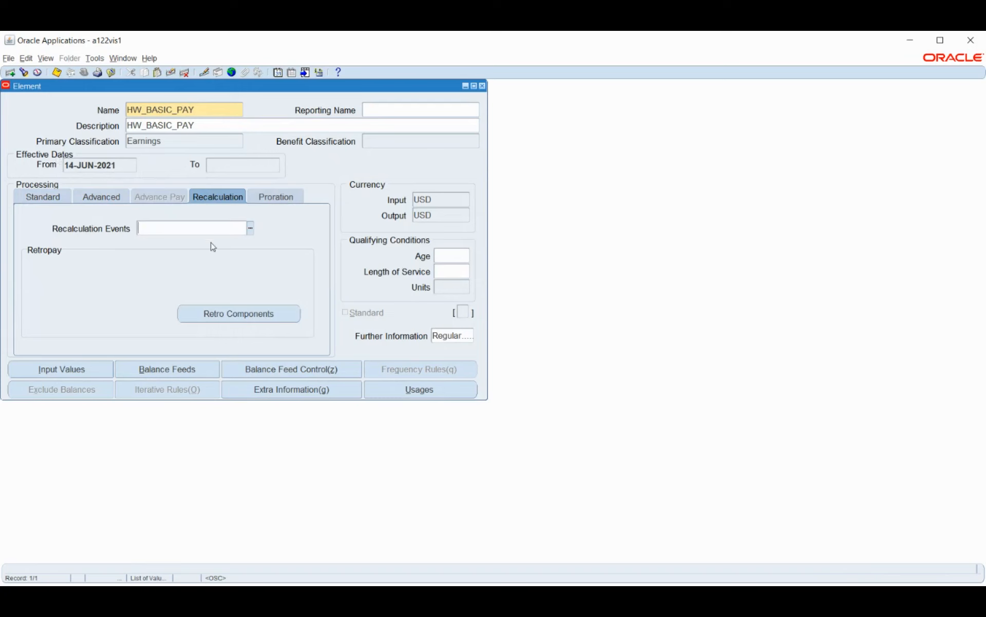
pyautogui.click(250, 228)
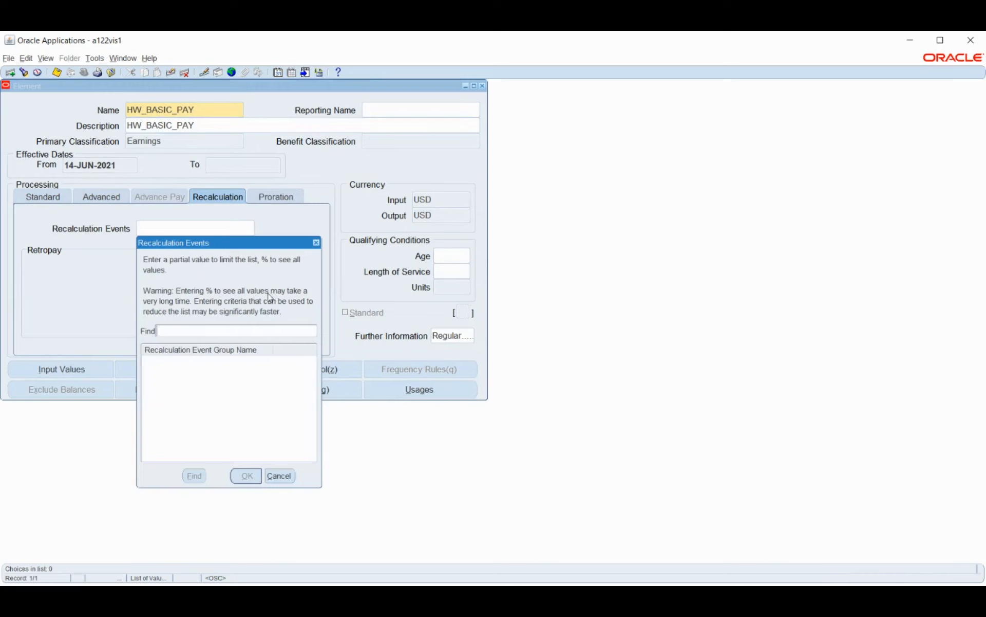
pyautogui.write('%')
pyautogui.press('Return')
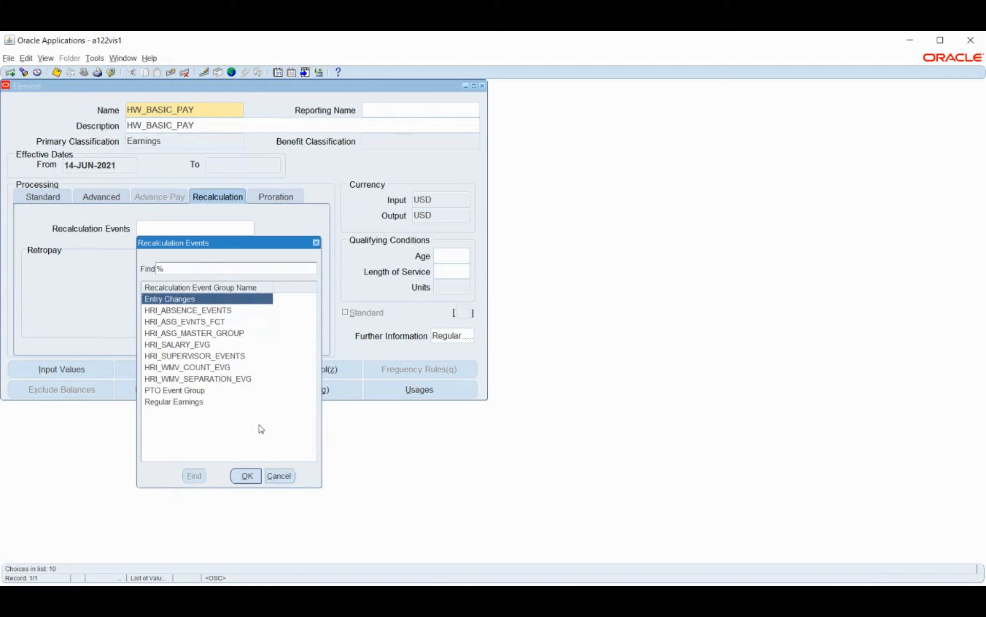
pyautogui.click(193, 403)
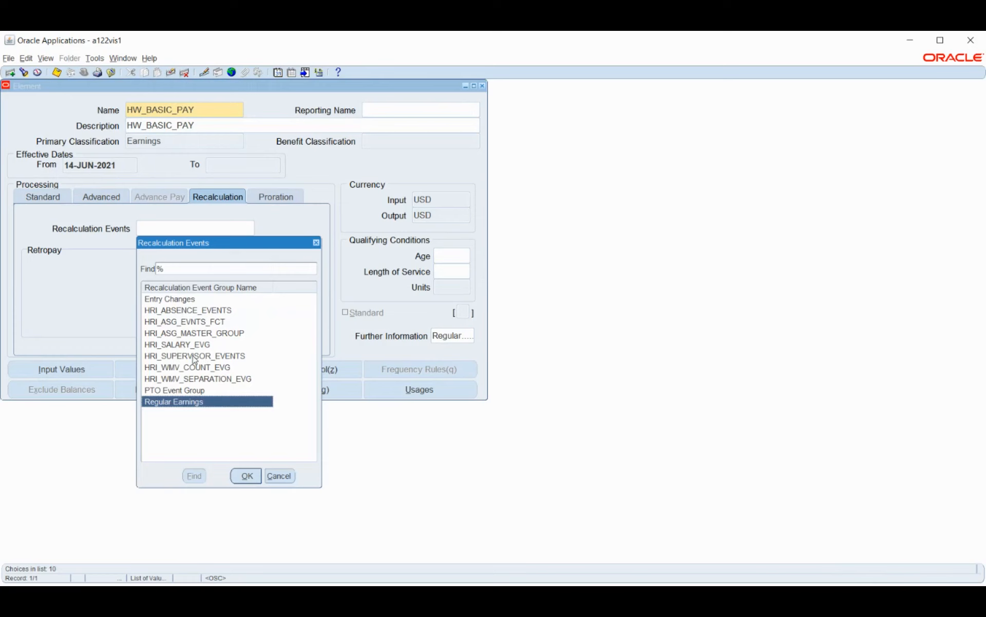
pyautogui.click(278, 474)
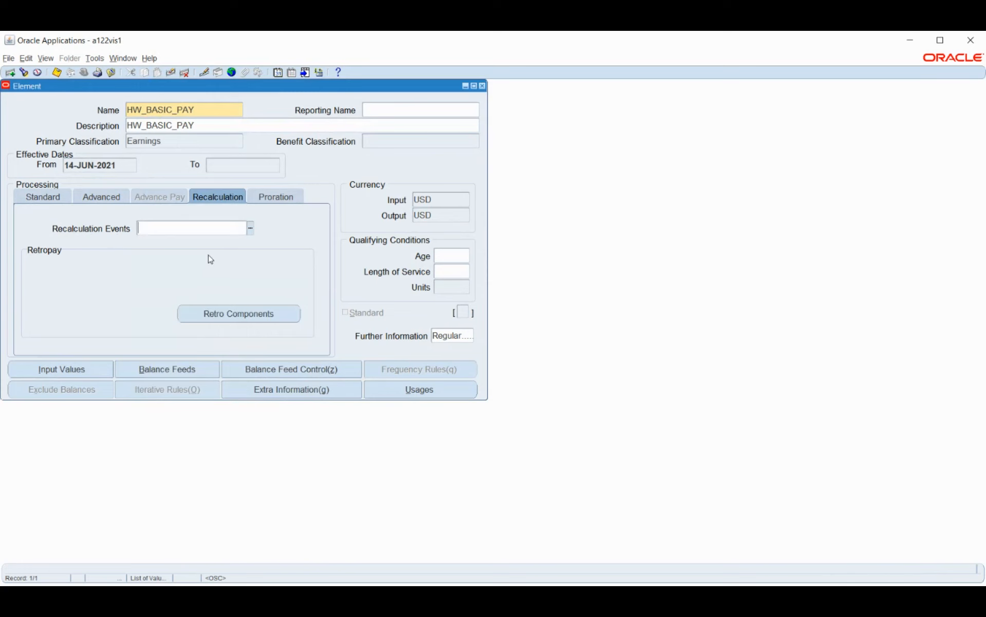
pyautogui.click(269, 195)
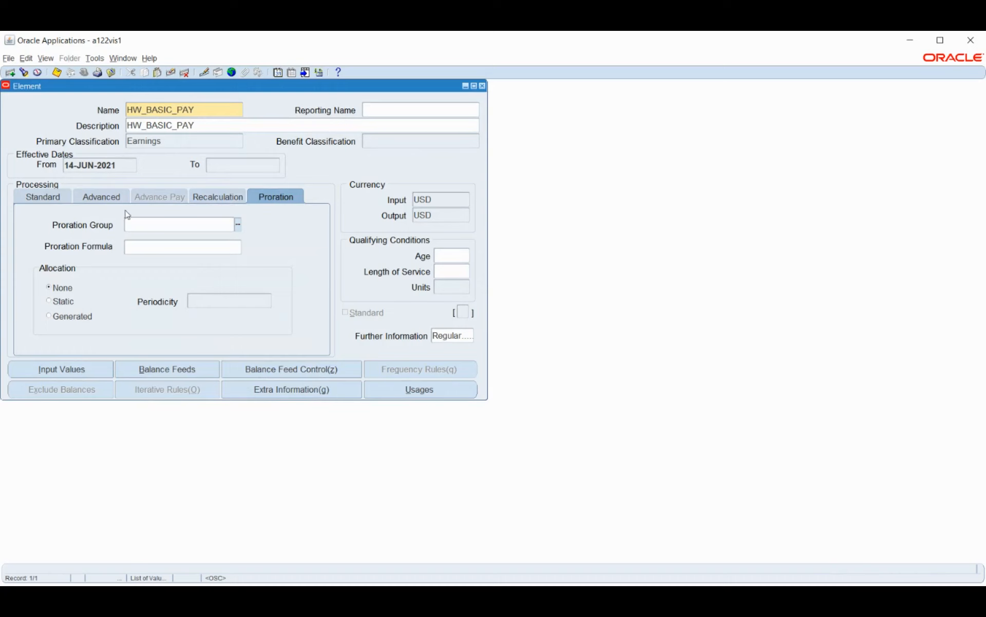
pyautogui.click(42, 196)
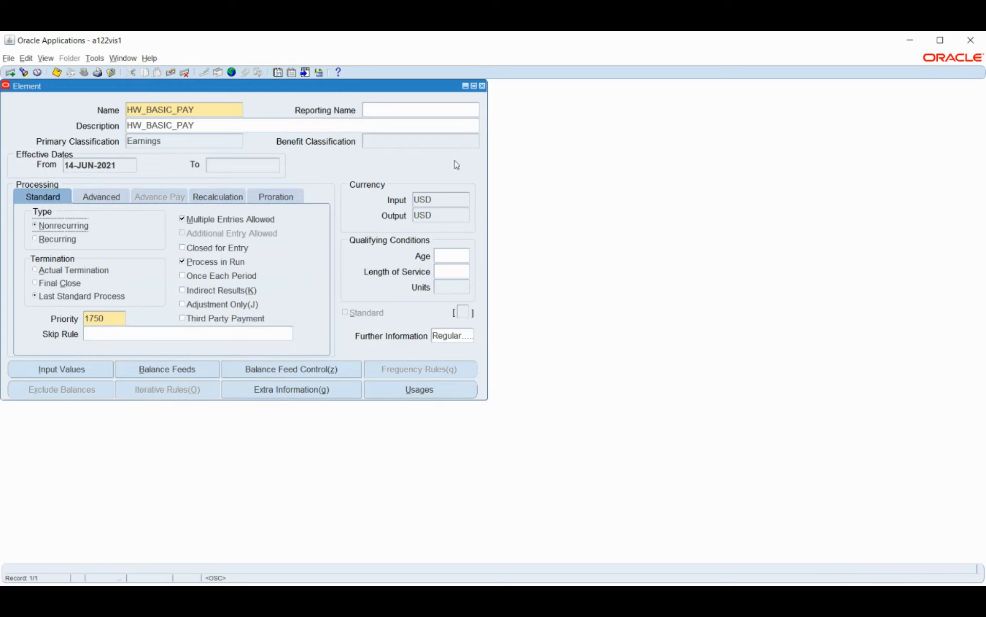
pyautogui.click(196, 142)
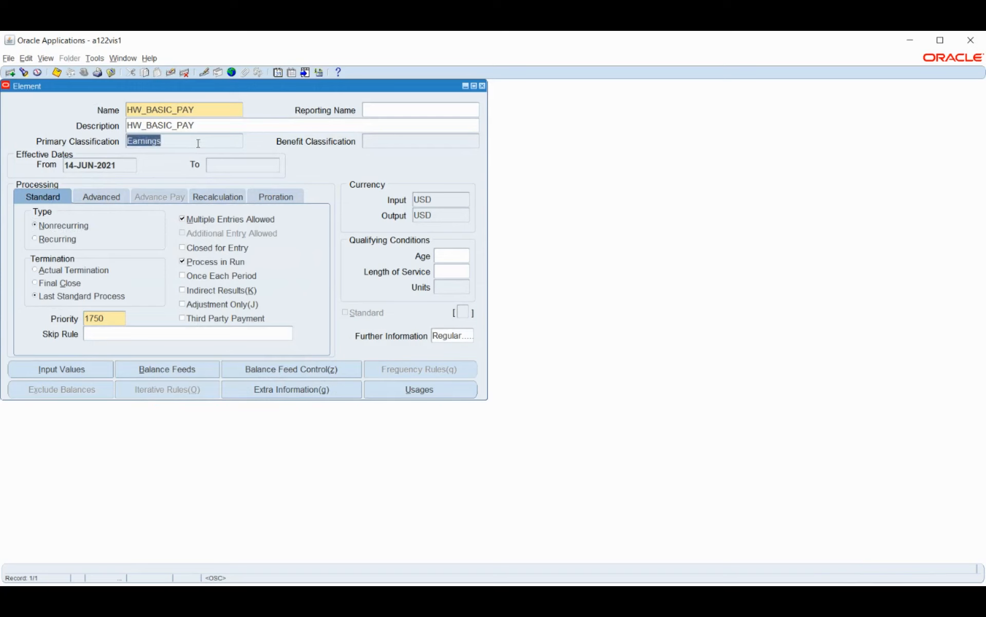
pyautogui.click(211, 110)
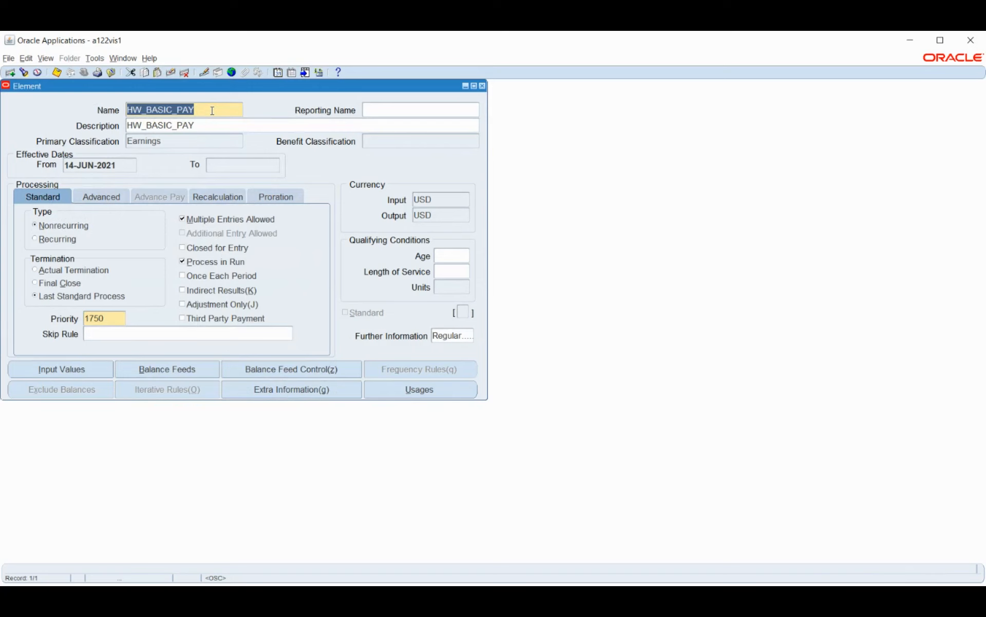
pyautogui.click(195, 140)
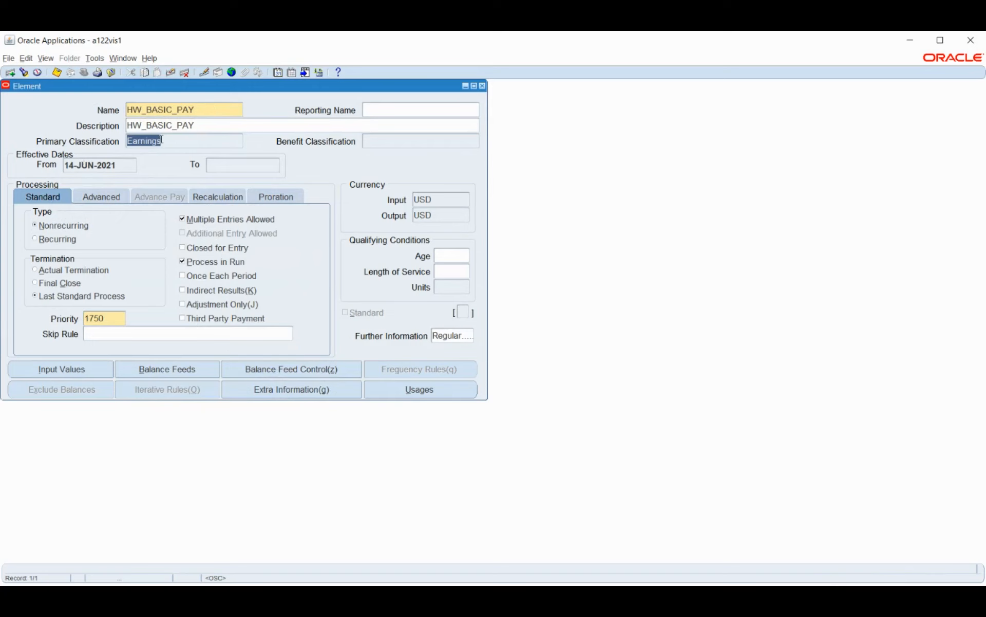
# Step: Create a new element named HW_PF with the primary classification Voluntary Deductions and save it
pyautogui.click(218, 112)
pyautogui.hotkey('ctrl', 'Down')
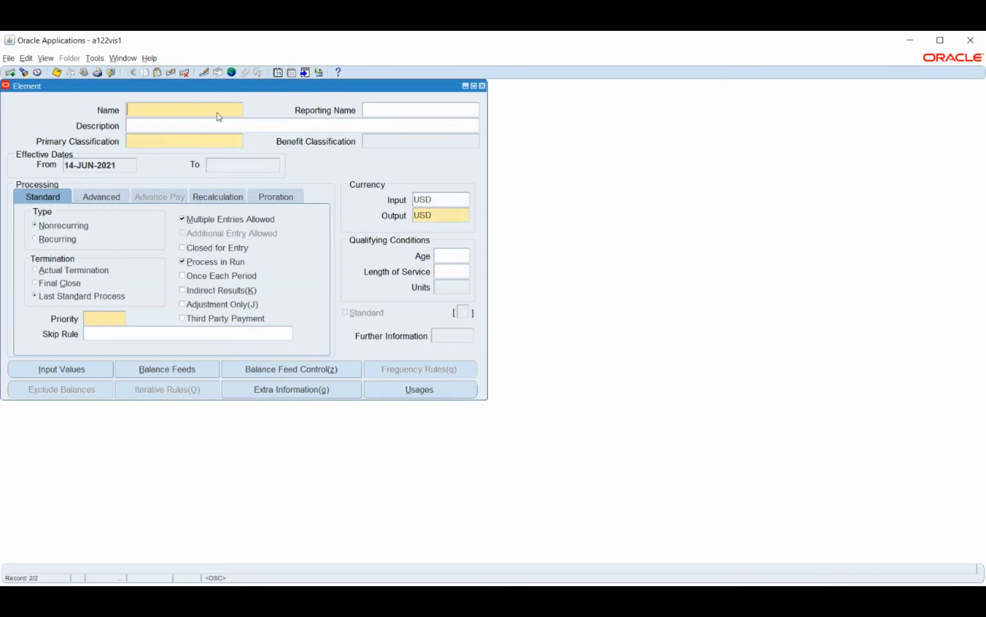
pyautogui.write('HW_')
pyautogui.write('PF')
pyautogui.click(194, 140)
pyautogui.write('Vol')
pyautogui.press('Tab')
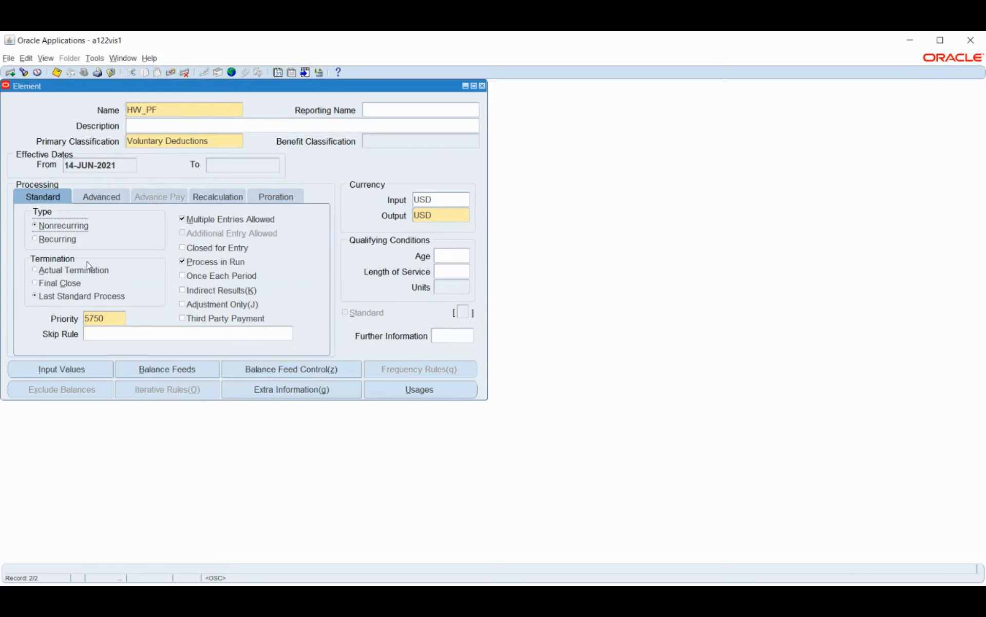
pyautogui.hotkey('ctrl', 's')
# Step: Add another element named HW_HRA, classify it as Voluntary Deductions and save it
pyautogui.doubleClick(198, 111)
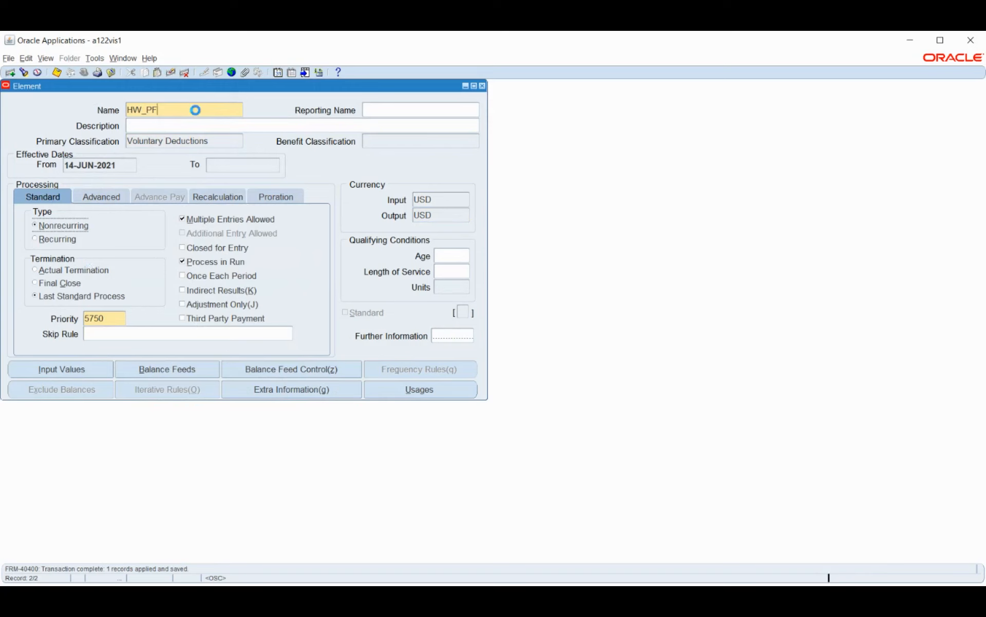
pyautogui.hotkey('ctrl', 'Down')
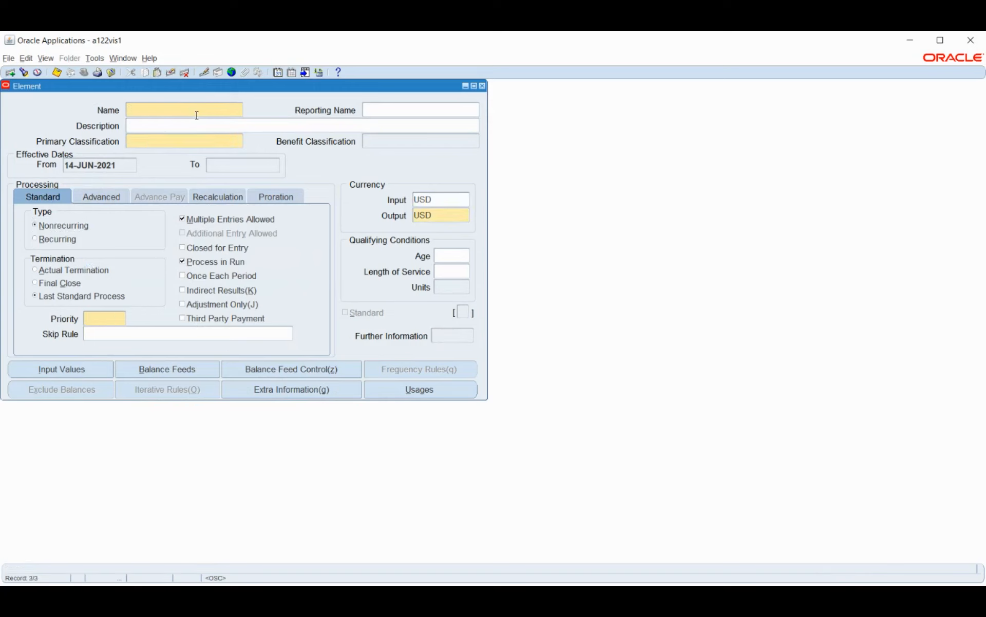
pyautogui.write('HW_HRA')
pyautogui.click(174, 141)
pyautogui.write('Vol')
pyautogui.press('Tab')
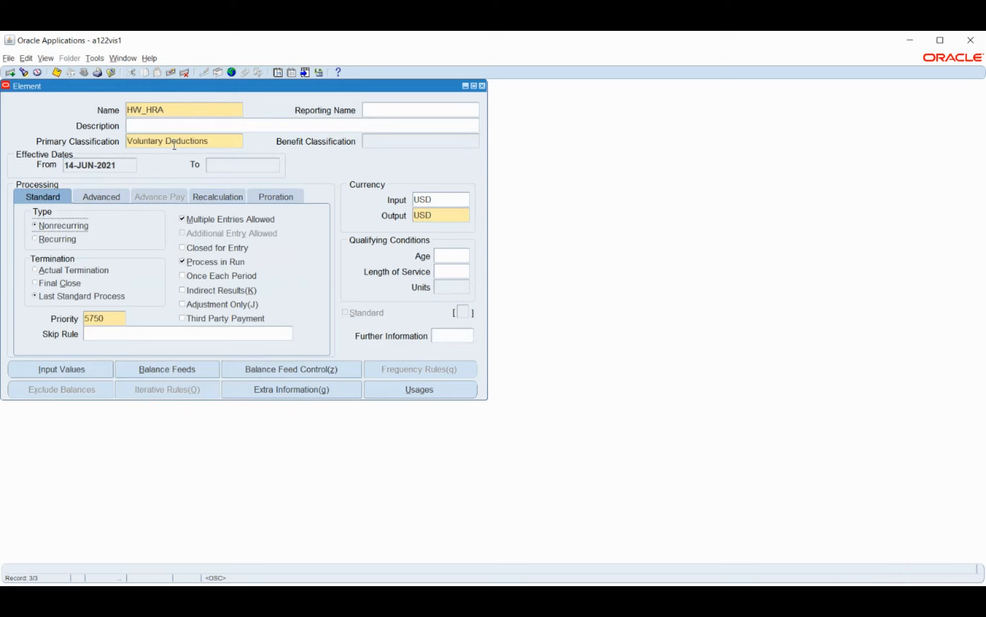
pyautogui.hotkey('ctrl', 's')
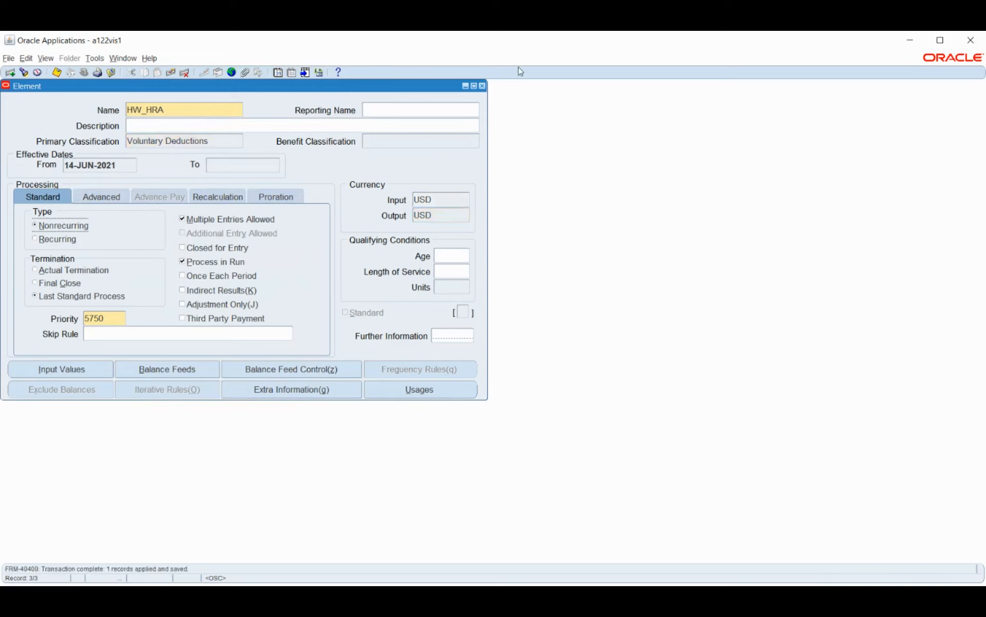
# Step: Leave the element definition, view the GL Daily Rates form and close it without entering a rate
pyautogui.click(483, 86)
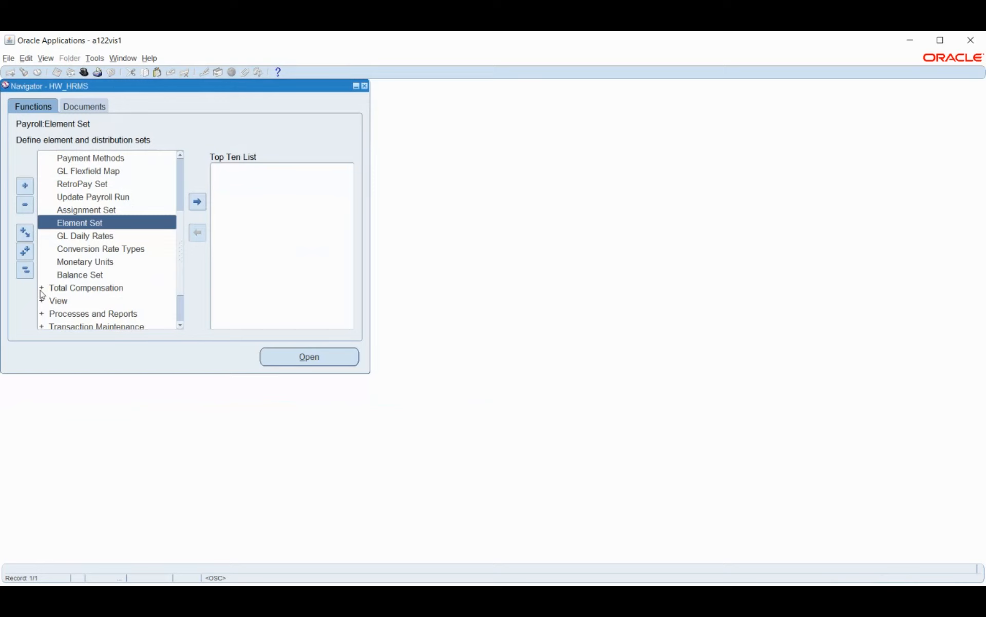
pyautogui.click(88, 238)
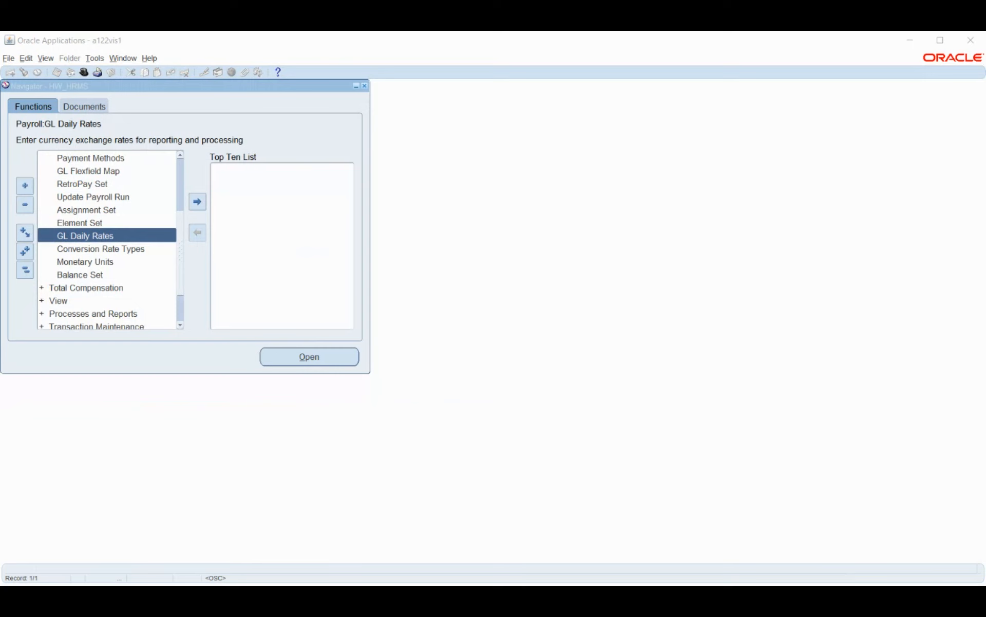
pyautogui.click(912, 39)
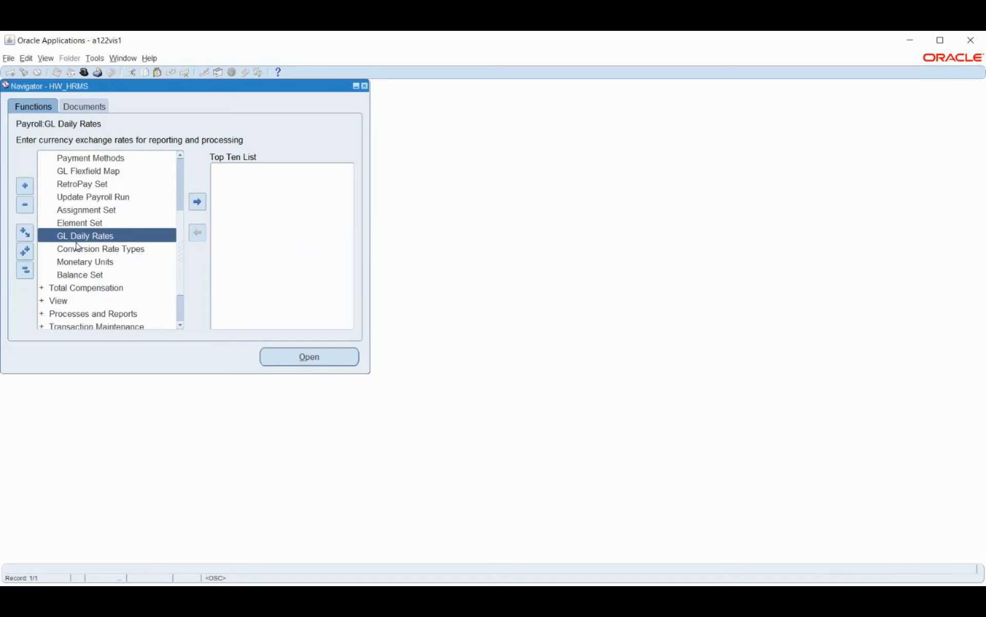
pyautogui.doubleClick(109, 236)
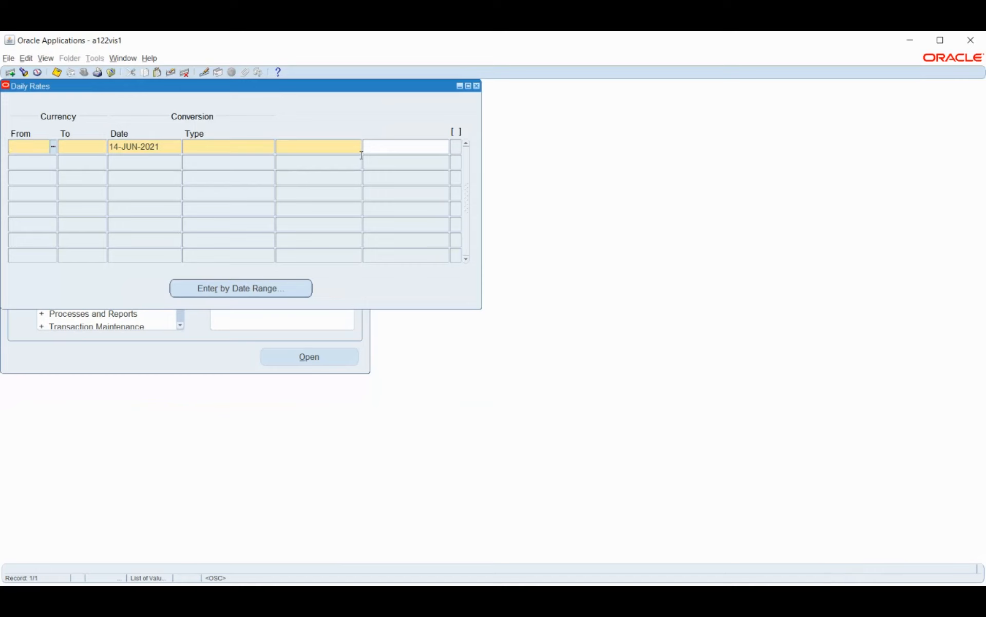
pyautogui.click(476, 86)
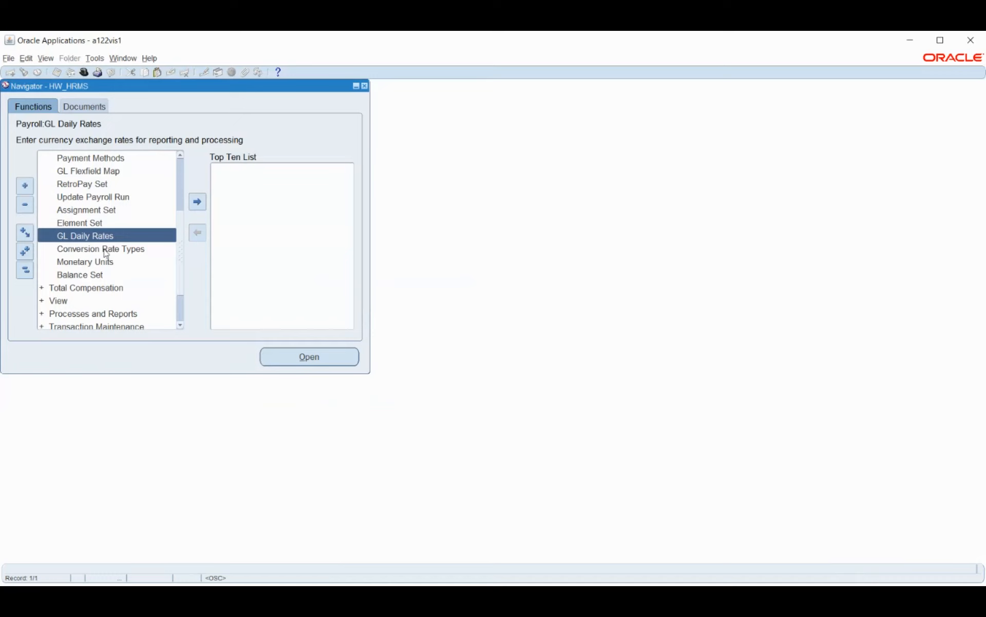
# Step: Collapse the navigator functions and open the Enter and Maintain form for people
pyautogui.click(25, 270)
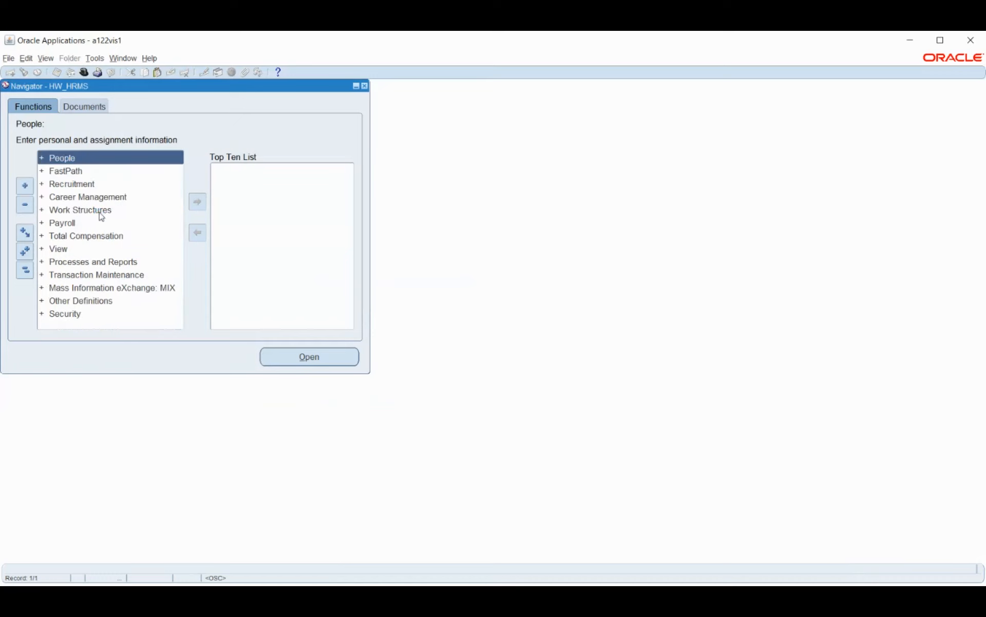
pyautogui.doubleClick(62, 157)
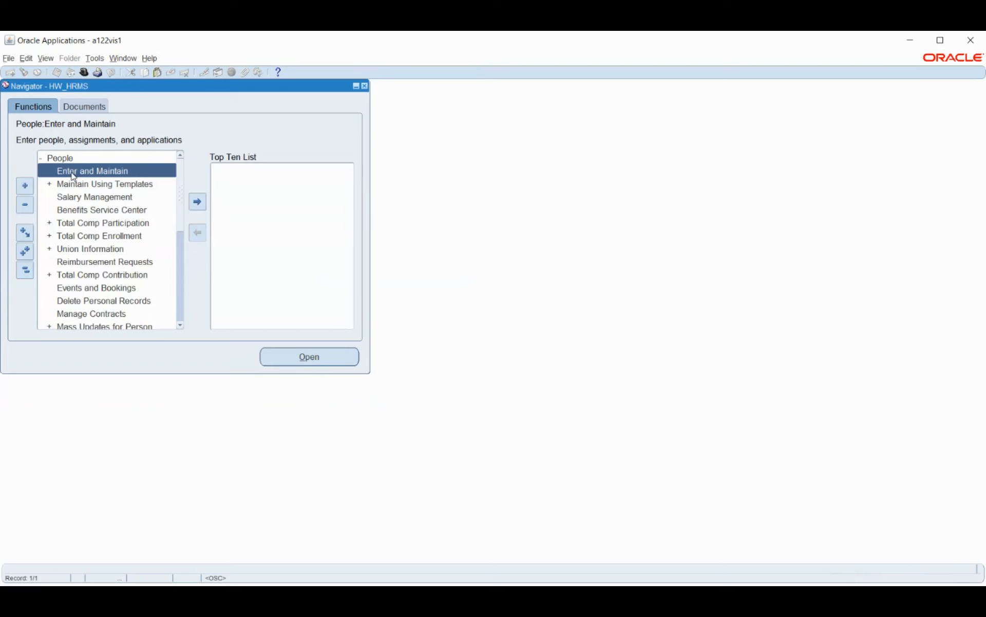
pyautogui.click(25, 270)
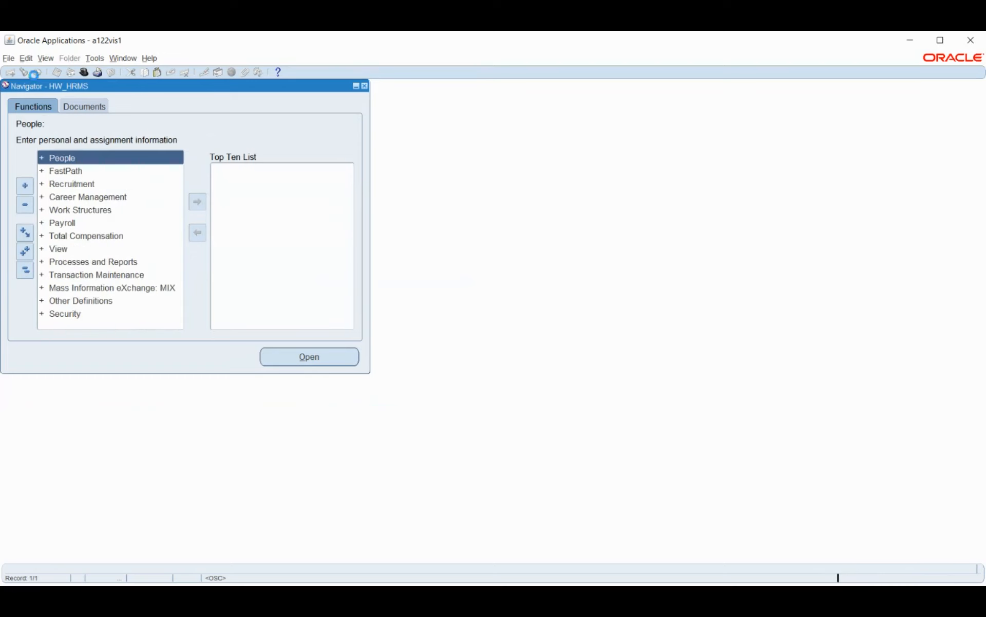
pyautogui.click(46, 58)
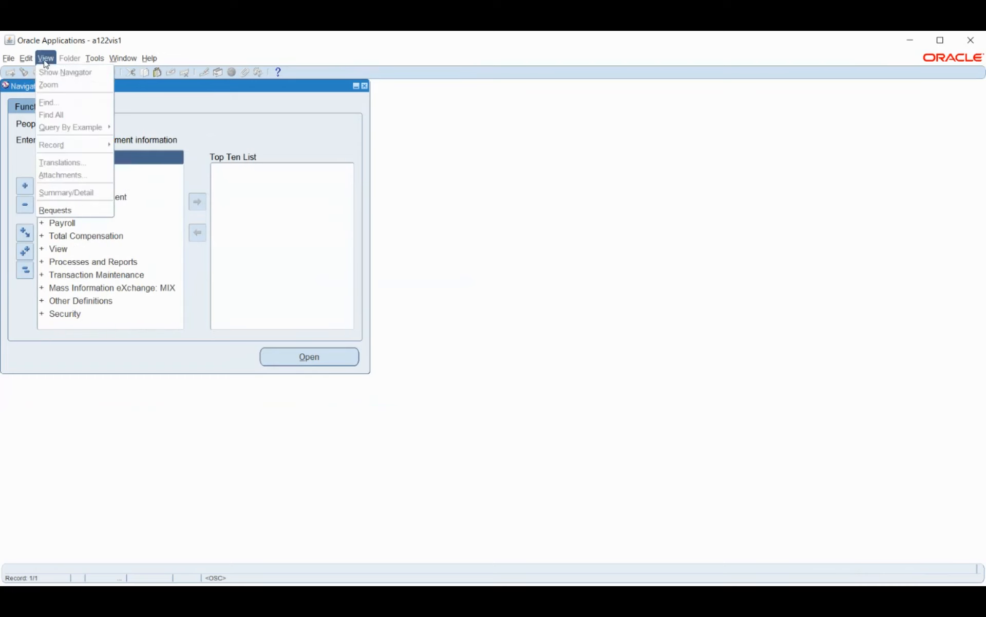
pyautogui.click(75, 210)
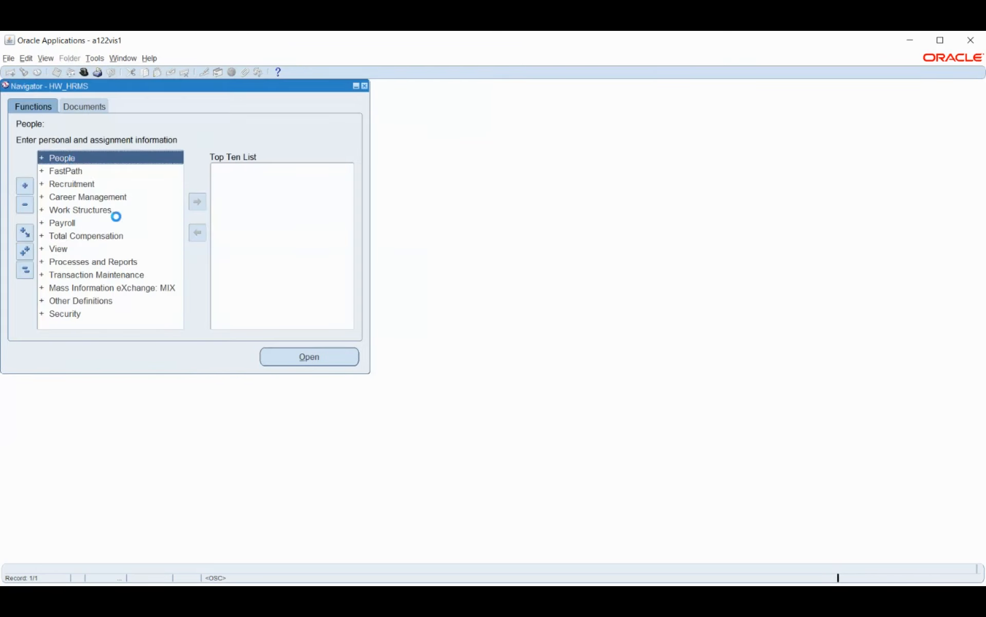
pyautogui.click(68, 171)
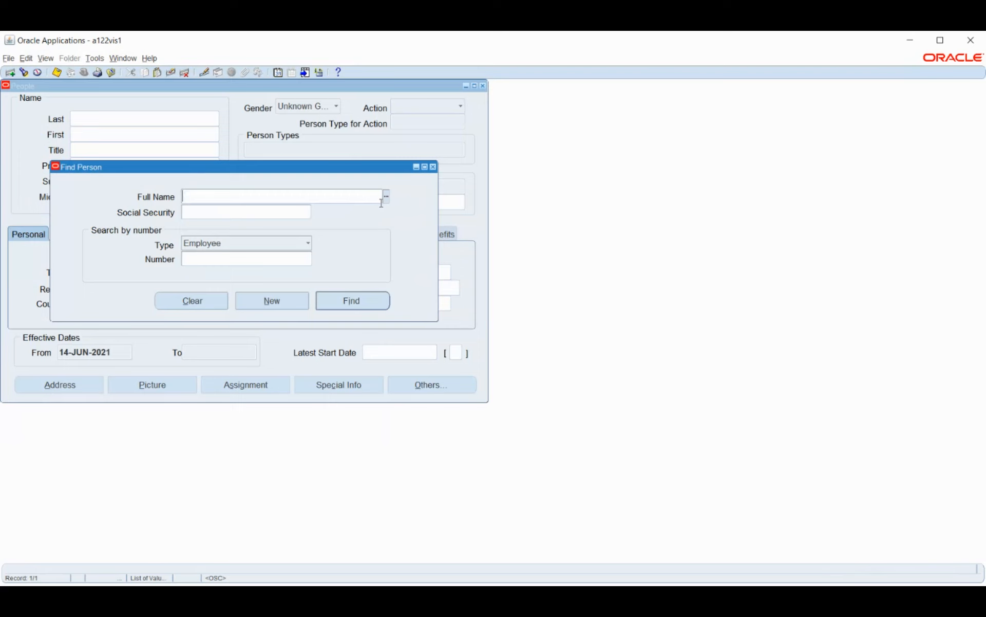
# Step: Search for existing people by full name with HW% and with %, and cancel the people list
pyautogui.write('%HW%')
pyautogui.press('Return')
pyautogui.press('BackSpace')
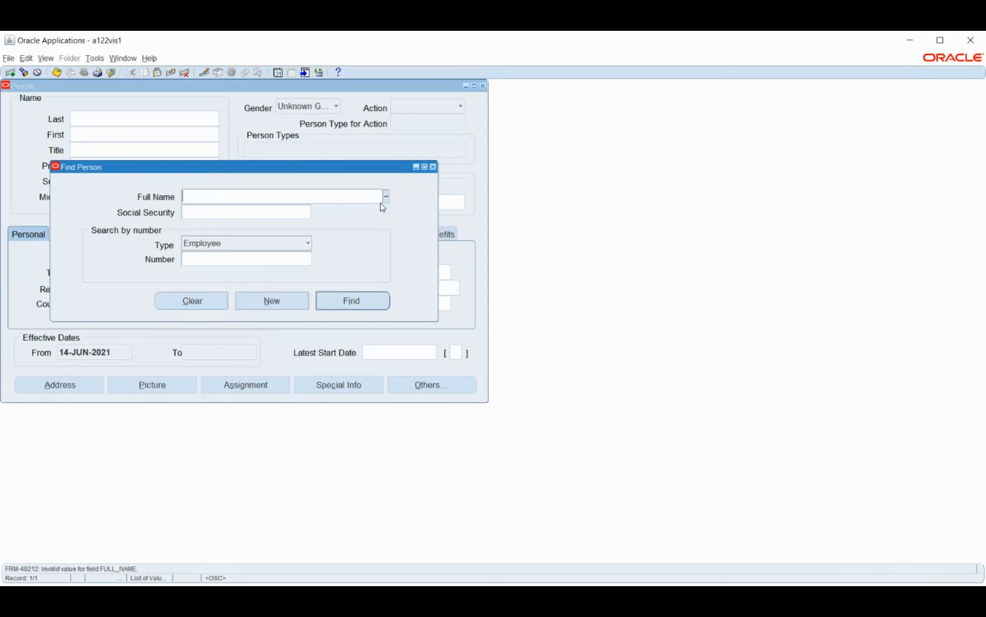
pyautogui.click(386, 197)
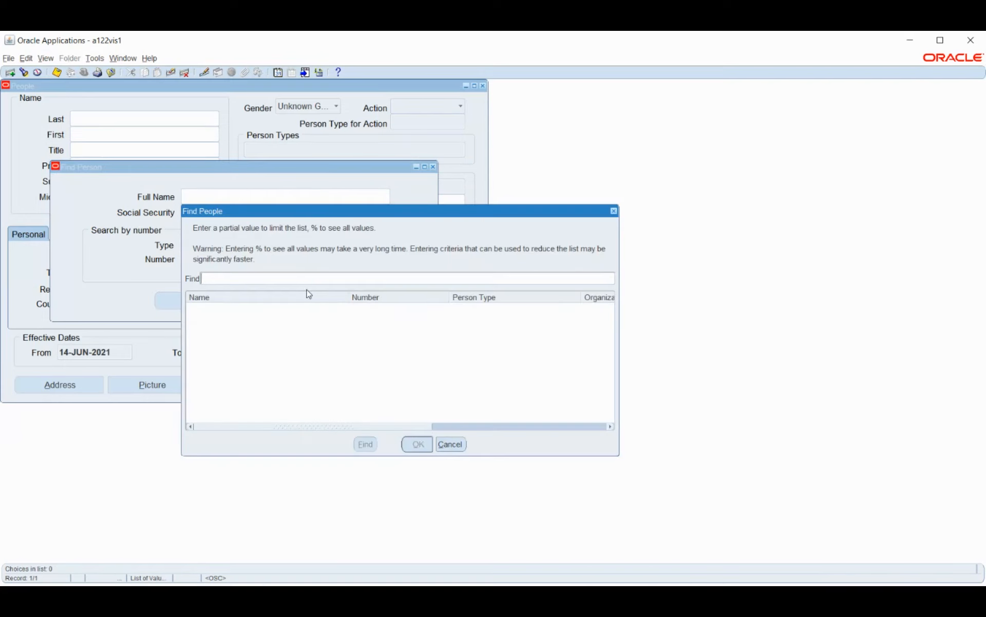
pyautogui.press('BackSpace')
pyautogui.write('%')
pyautogui.press('Return')
pyautogui.click(450, 444)
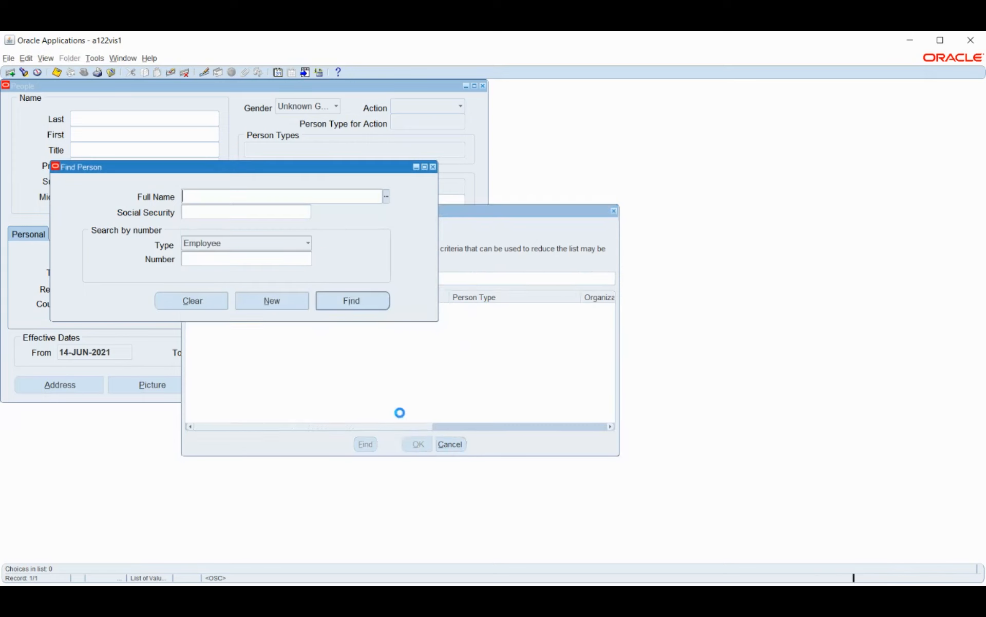
# Step: Start a new person record with last name HW_EMPLOYEE, gender Male and the action Create Employment
pyautogui.click(272, 301)
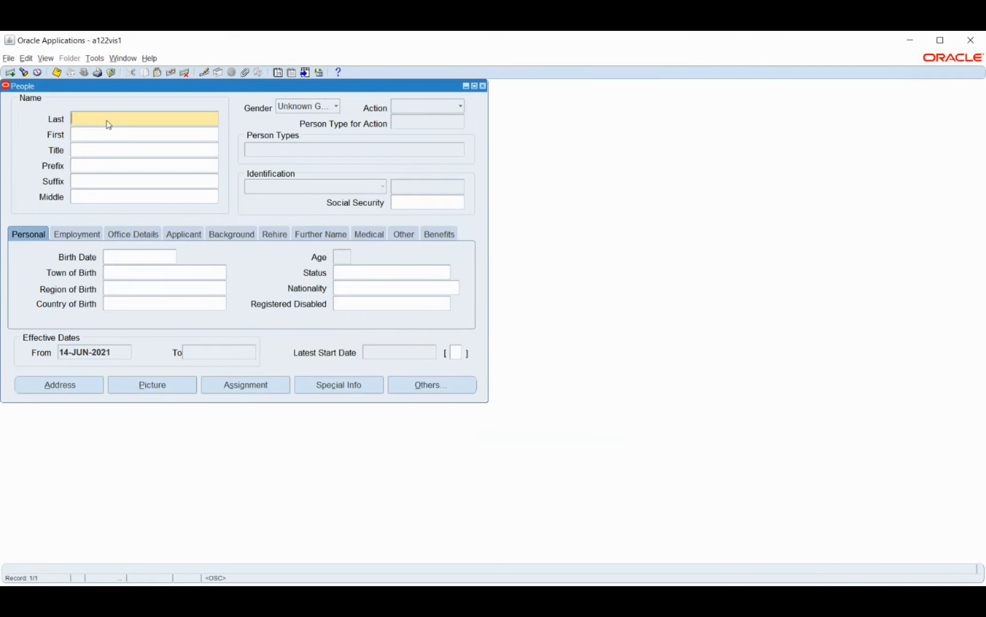
pyautogui.write('HW_EMPLOYEE')
pyautogui.click(299, 109)
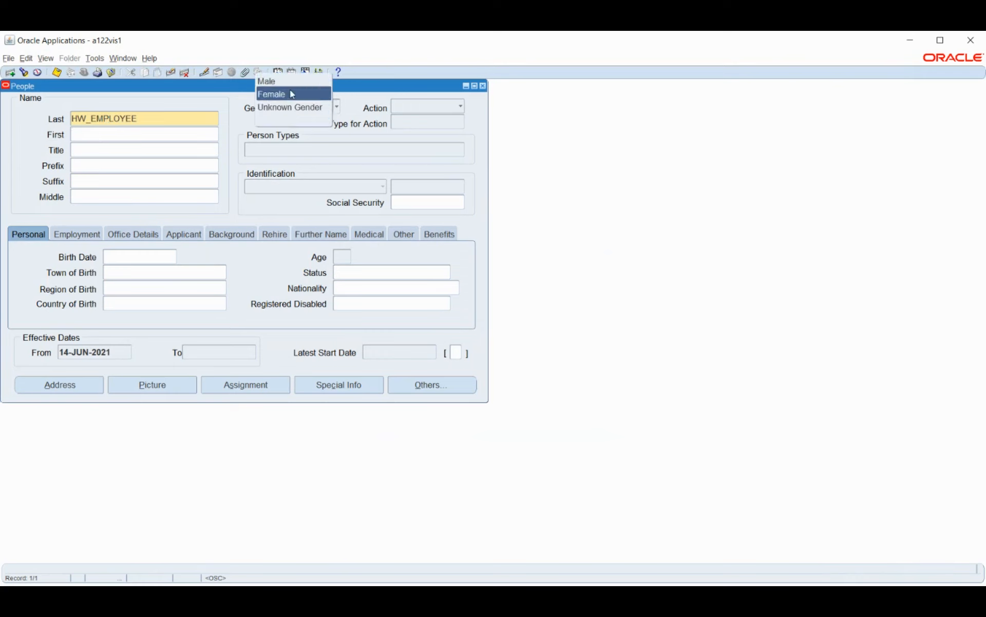
pyautogui.click(286, 86)
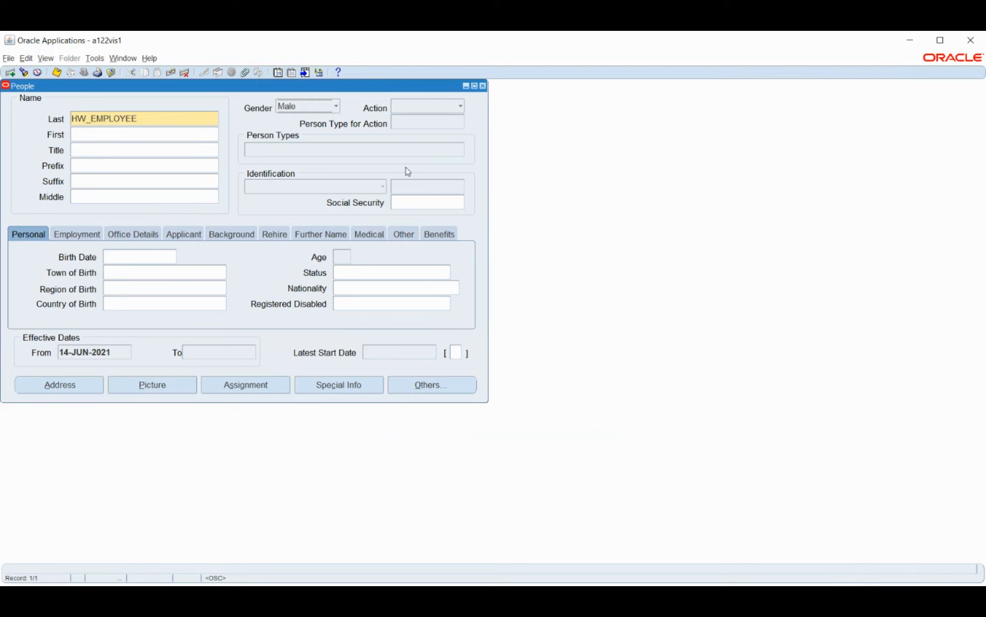
pyautogui.click(422, 110)
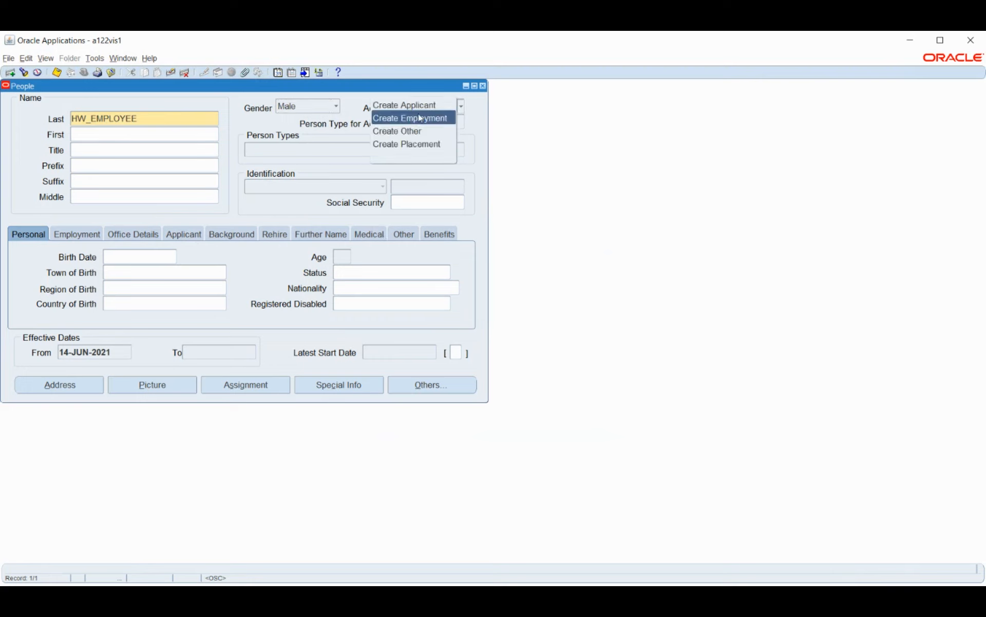
pyautogui.click(411, 119)
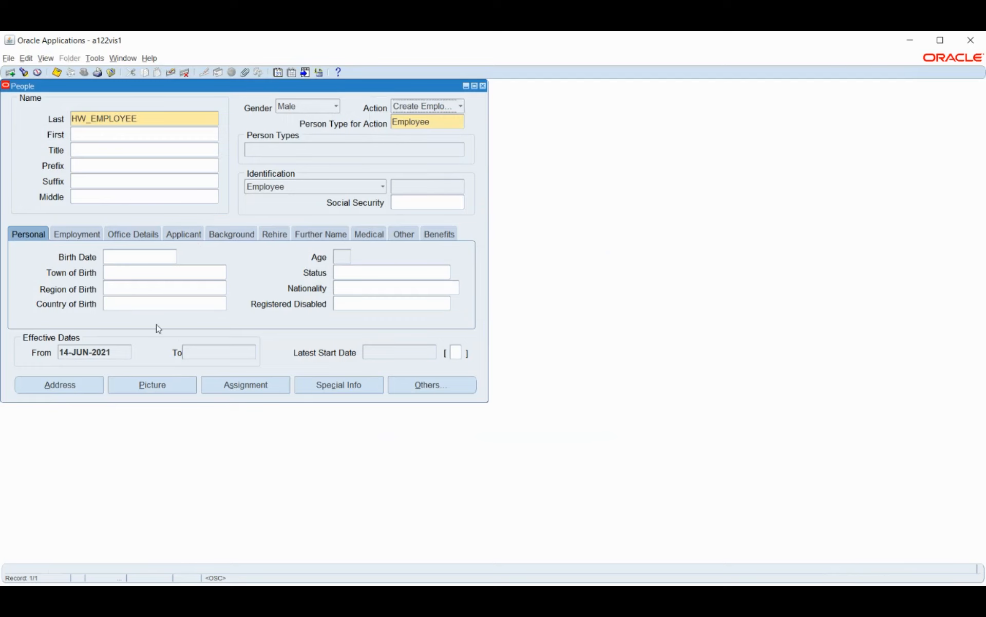
# Step: Enter the employee's birth date and save the record without a Social Security number
pyautogui.click(117, 258)
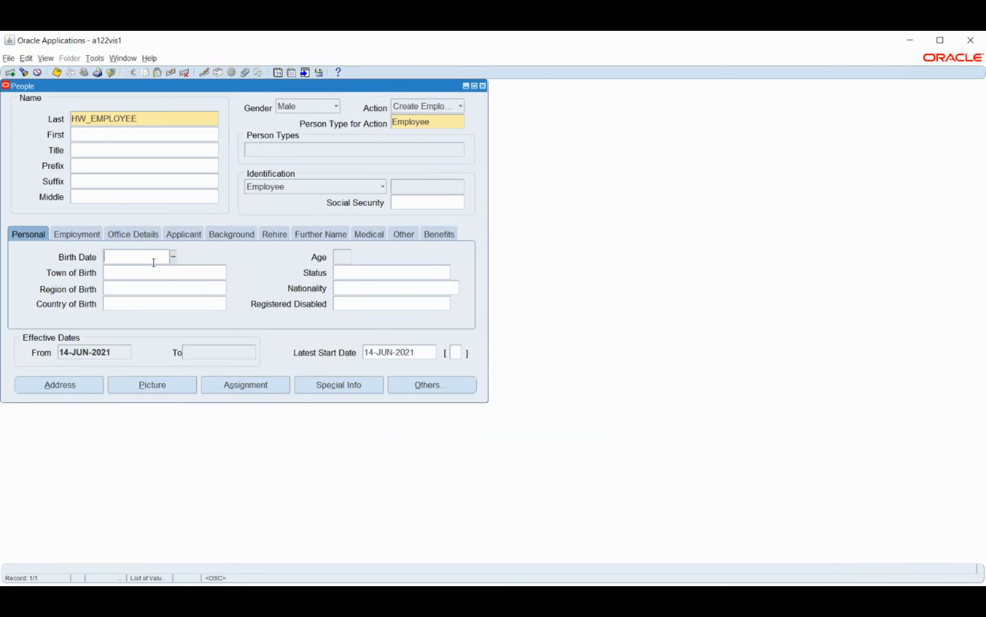
pyautogui.write('2JAN1999')
pyautogui.press('Tab')
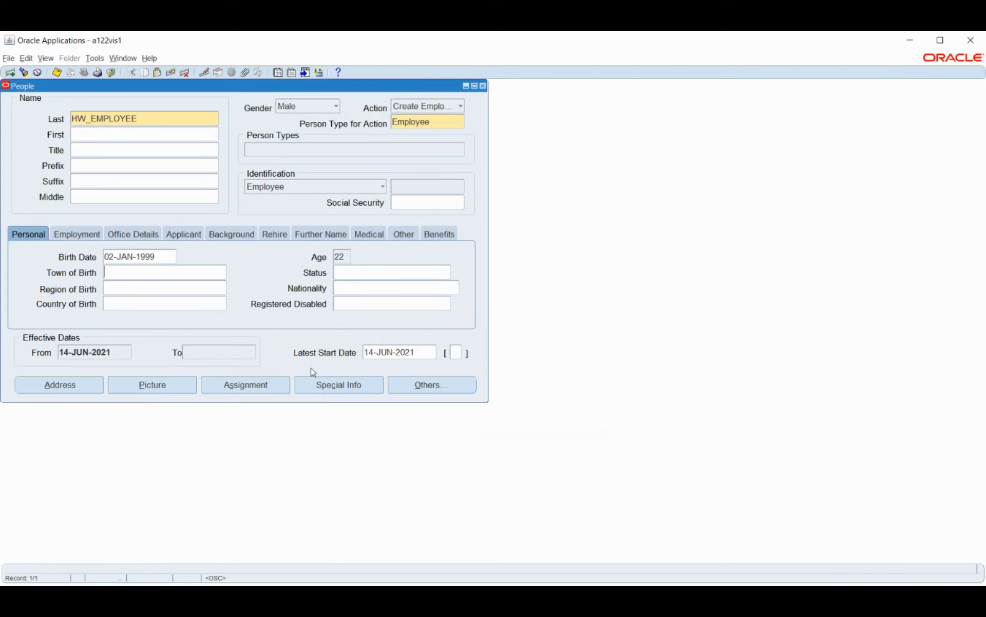
pyautogui.click(260, 385)
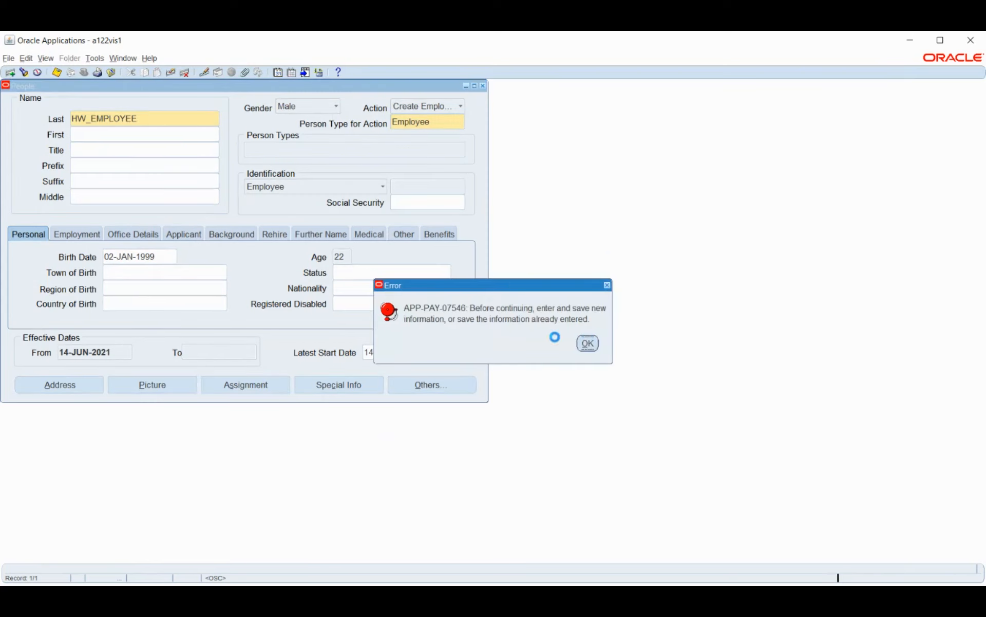
pyautogui.press('Return')
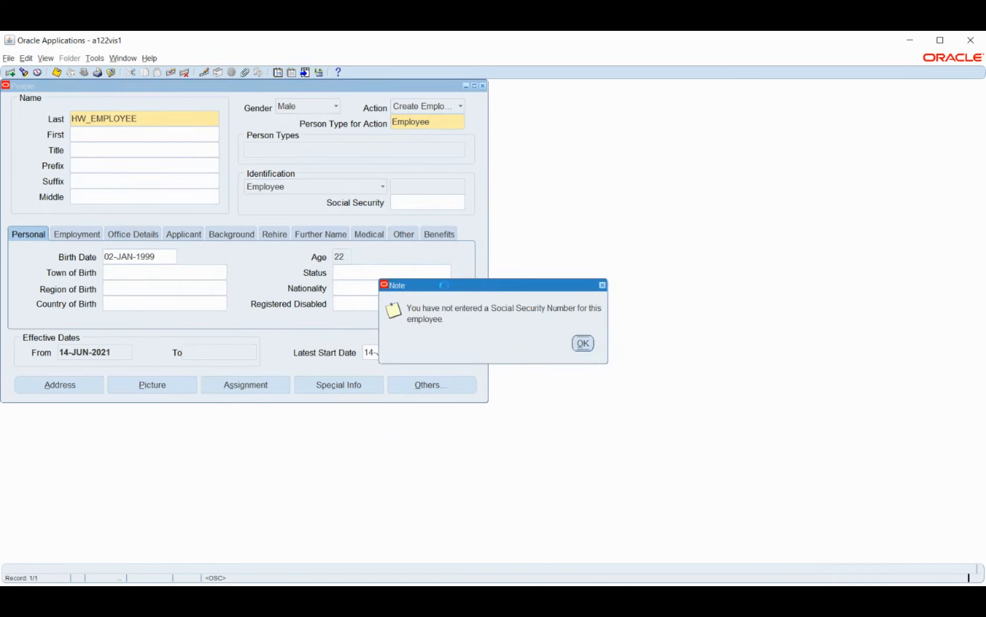
pyautogui.click(580, 342)
# Step: Open the employee's assignment and list the available organizations with %, cancelling without assigning one
pyautogui.click(269, 384)
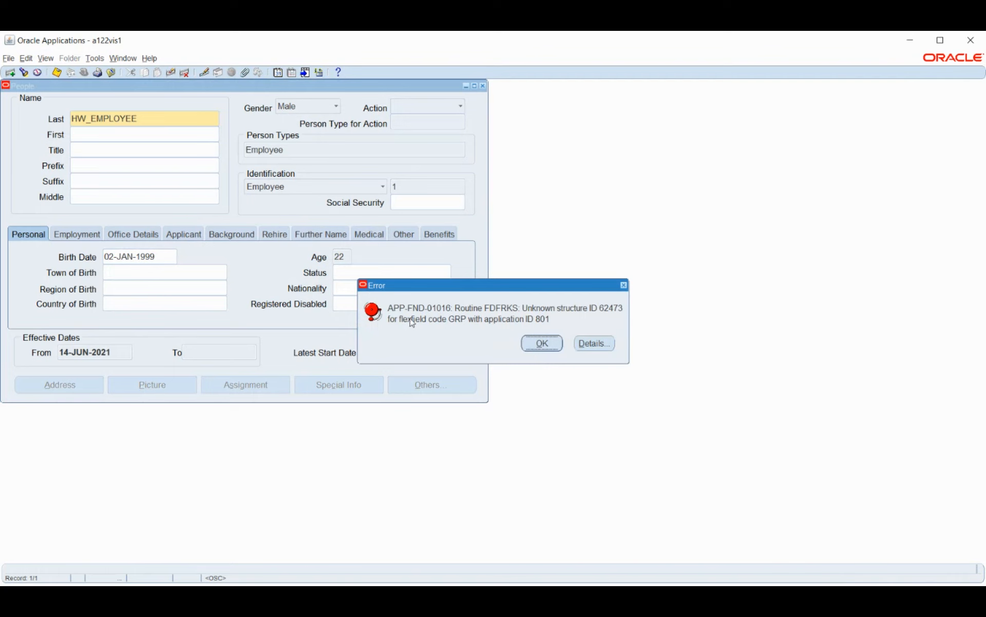
pyautogui.click(532, 343)
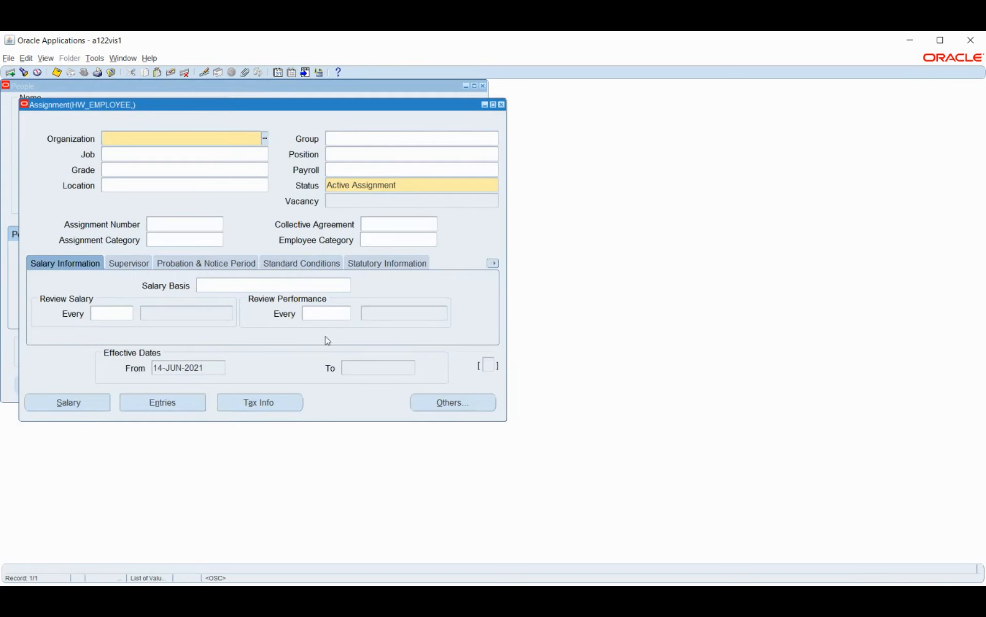
pyautogui.click(265, 140)
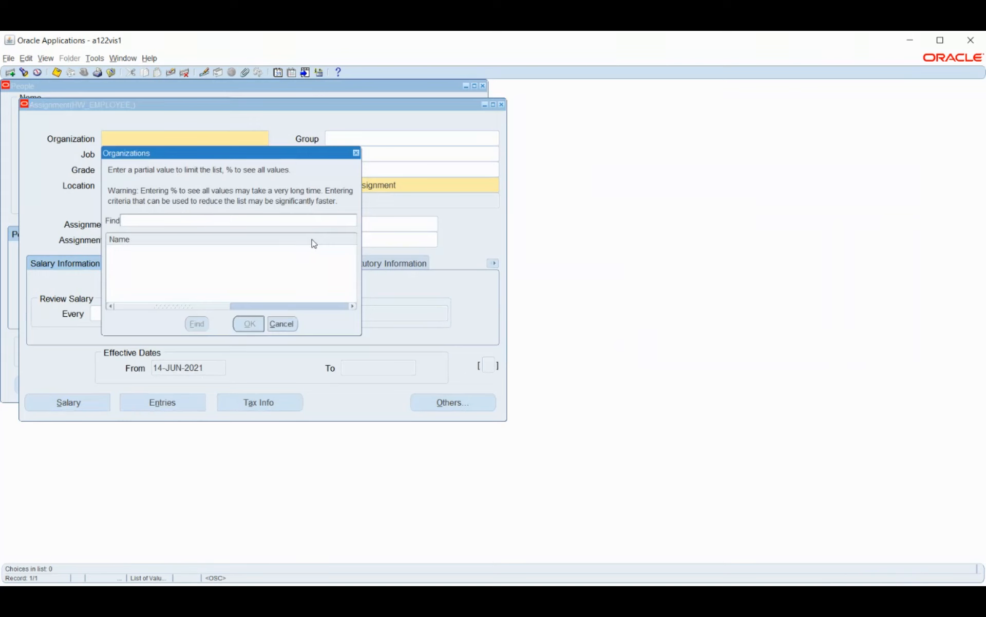
pyautogui.write('%')
pyautogui.press('Return')
pyautogui.click(282, 324)
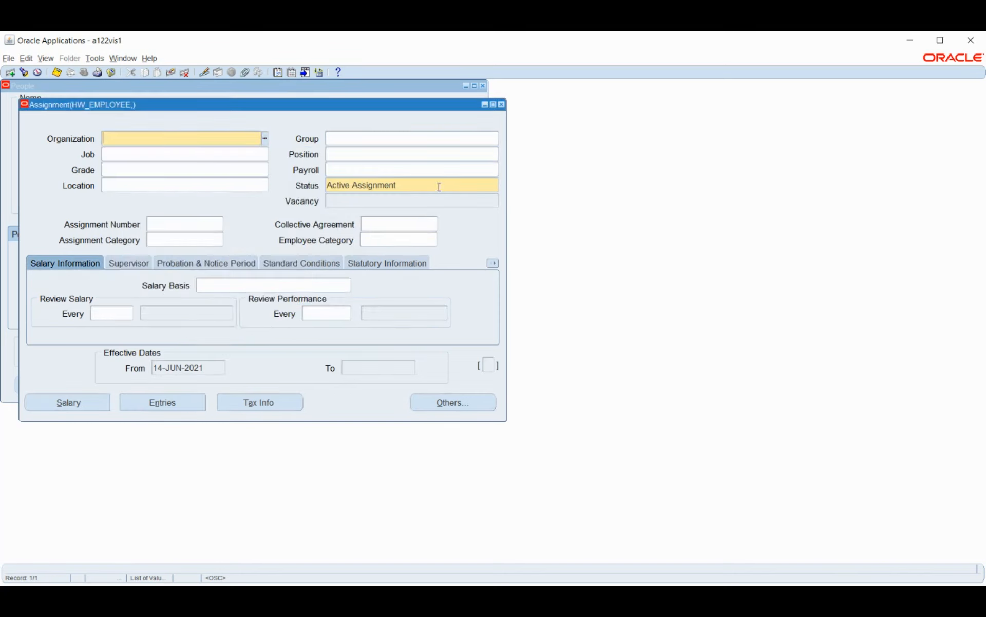
pyautogui.click(414, 170)
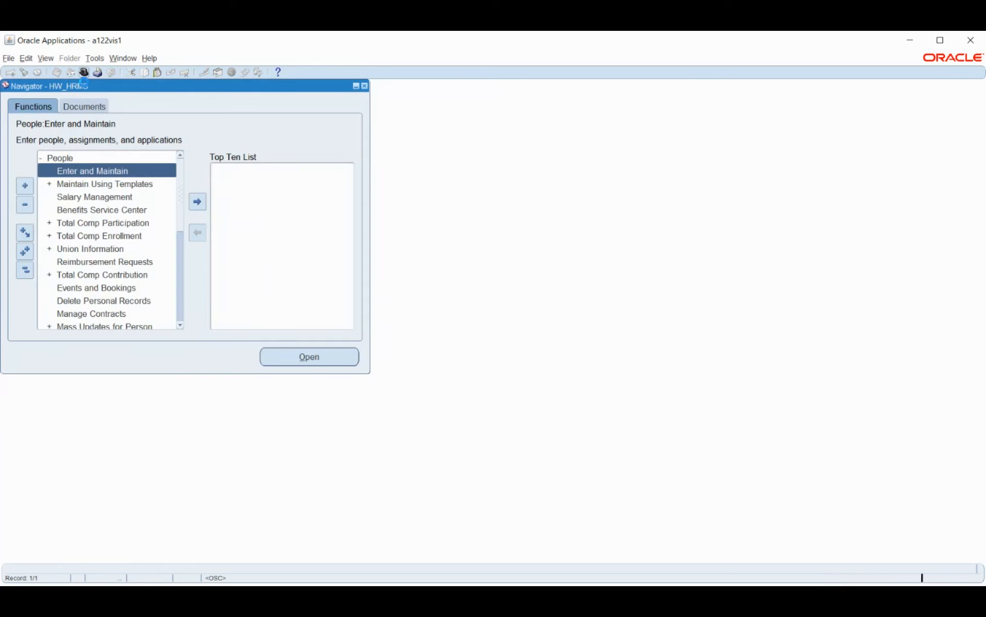
# Step: Leave the assignment form and switch to the System Administrator Vision responsibility
pyautogui.click(83, 72)
pyautogui.press('Return')
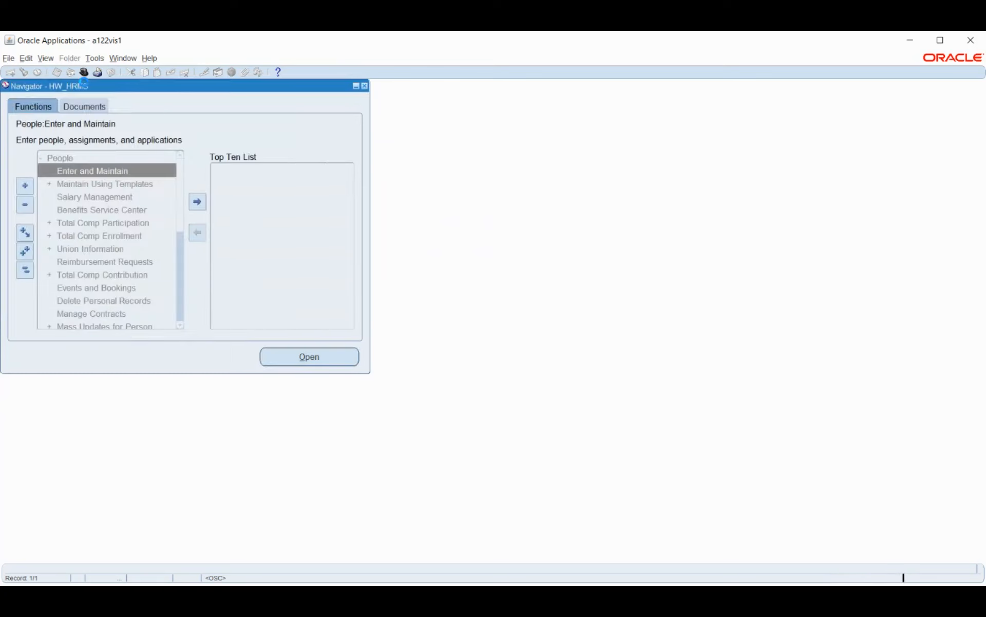
pyautogui.press('Return')
pyautogui.press('Return')
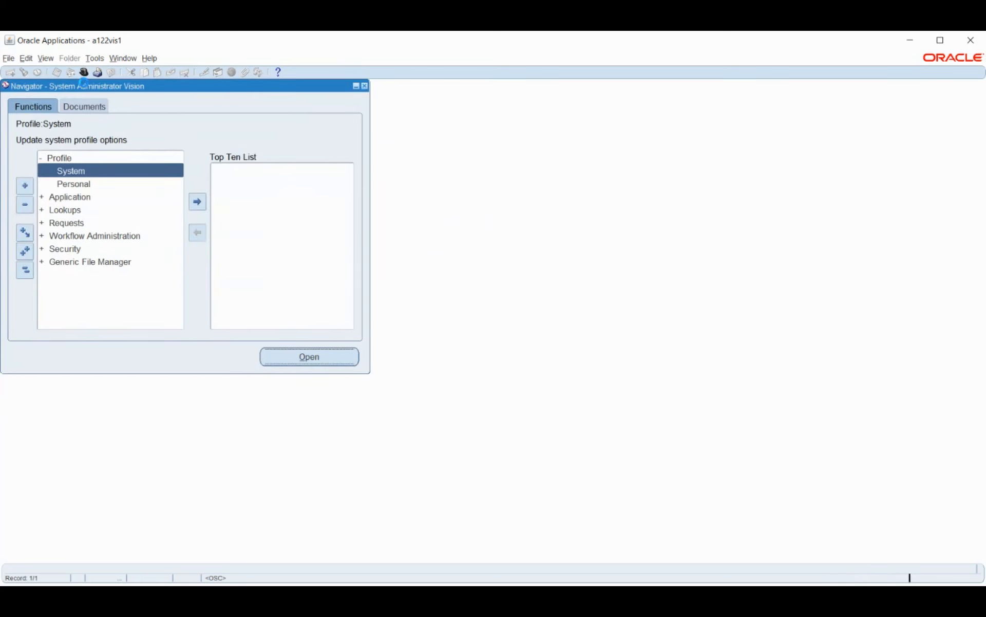
# Step: Query the system profile values of the HW_HRMS responsibility, excluding site level and profiles with no values
pyautogui.click(174, 152)
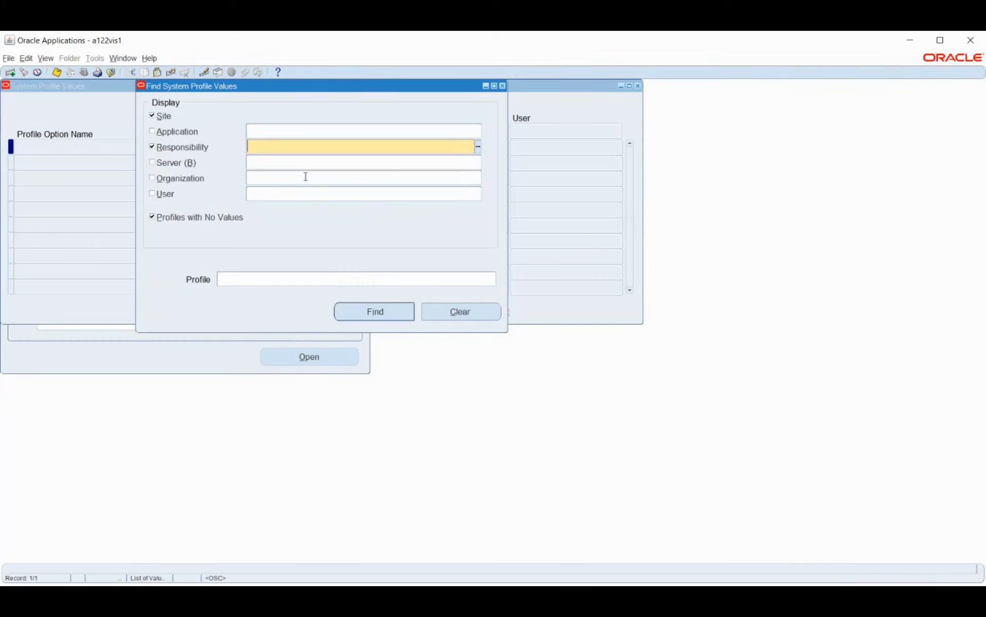
pyautogui.write('HW')
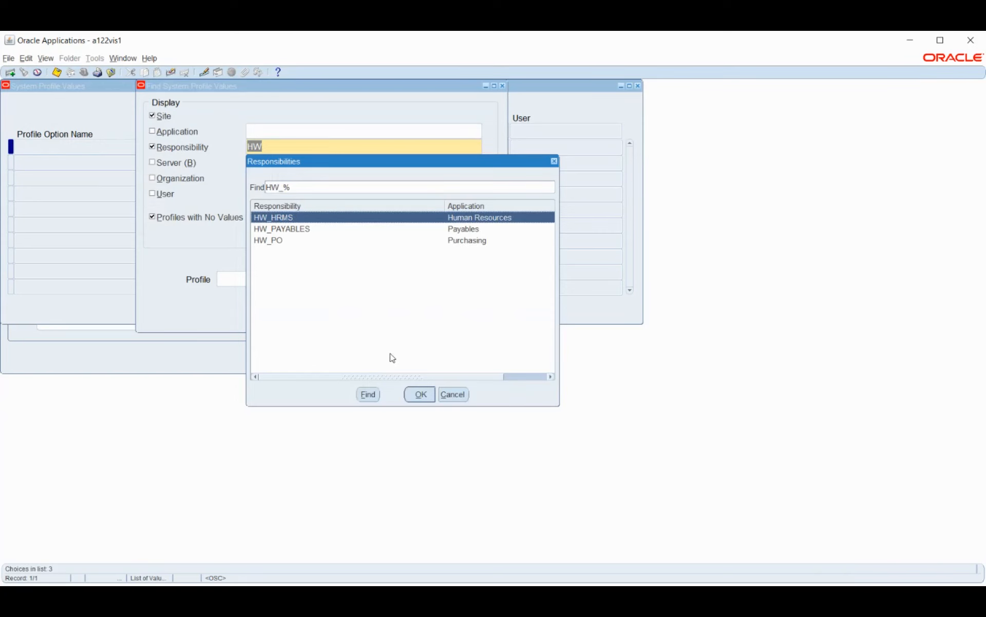
pyautogui.click(420, 394)
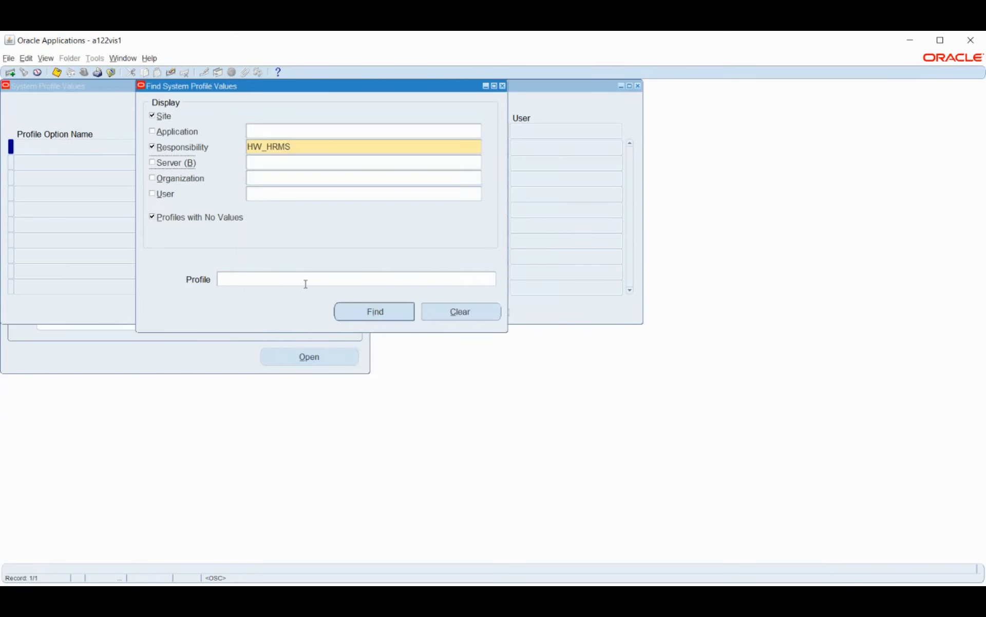
pyautogui.click(164, 118)
pyautogui.click(194, 224)
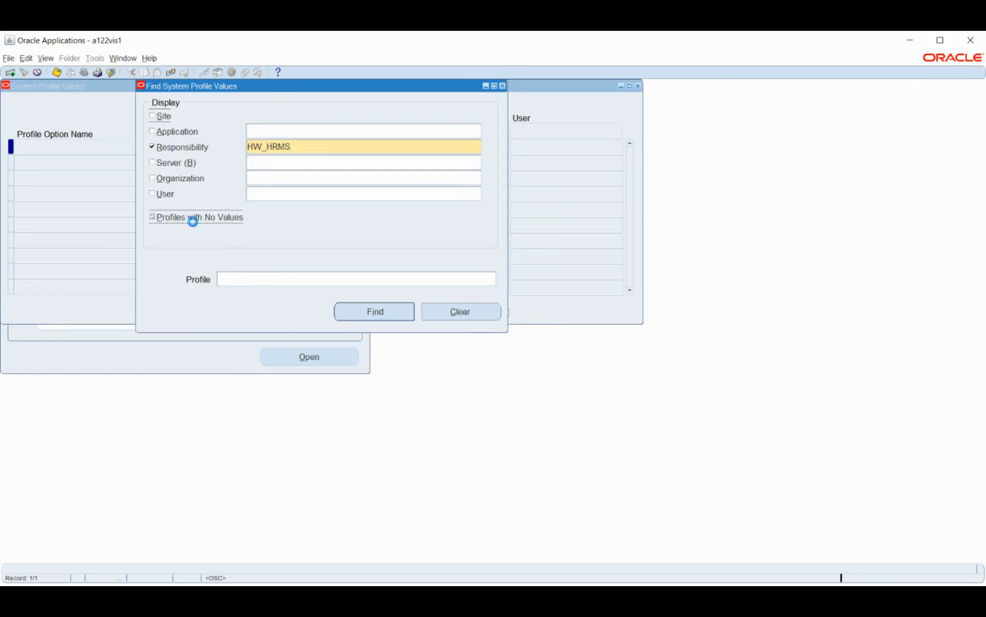
pyautogui.click(365, 311)
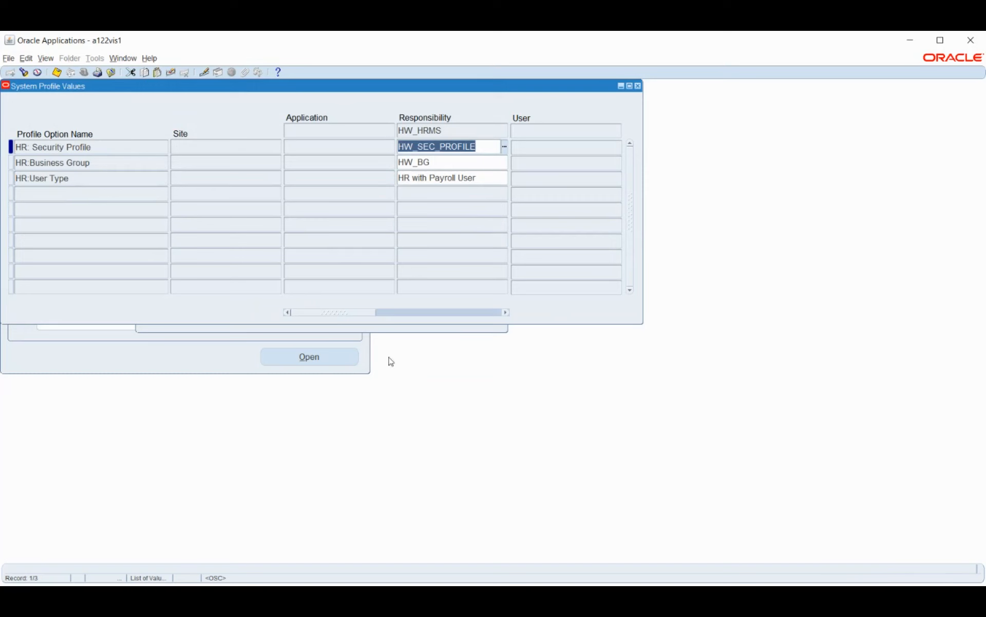
# Step: Open the profile list for the system profile search, filter it with HR:%, and look through the HR profile options
pyautogui.click(406, 332)
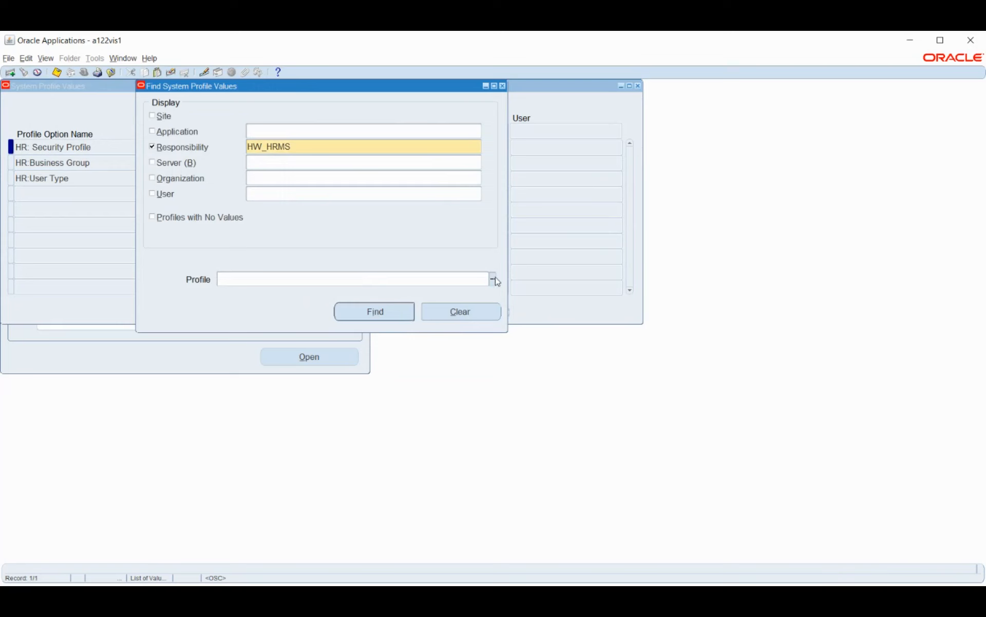
pyautogui.click(494, 279)
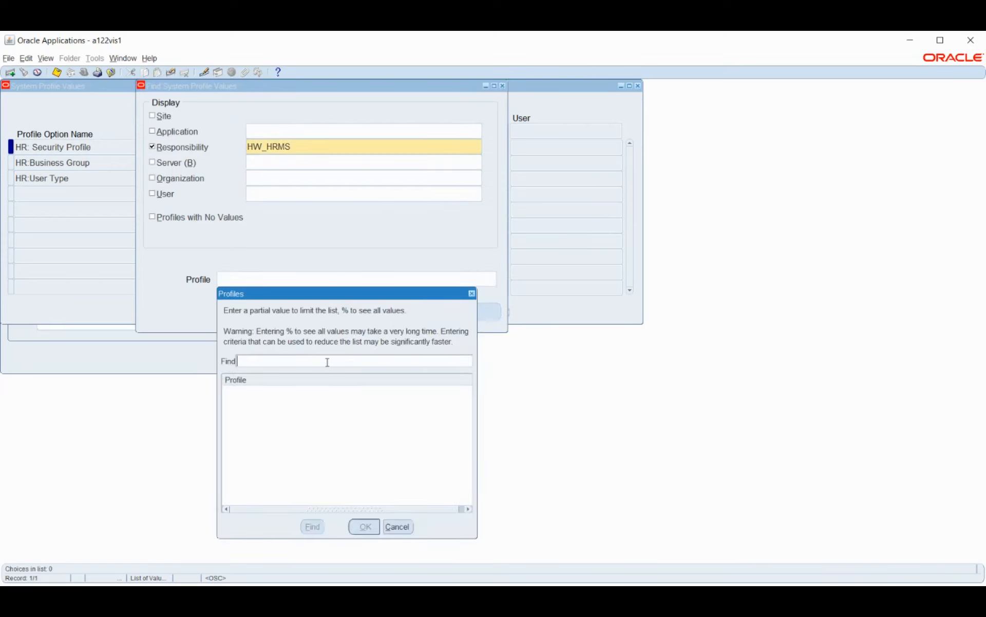
pyautogui.write('hr:%')
pyautogui.press('Return')
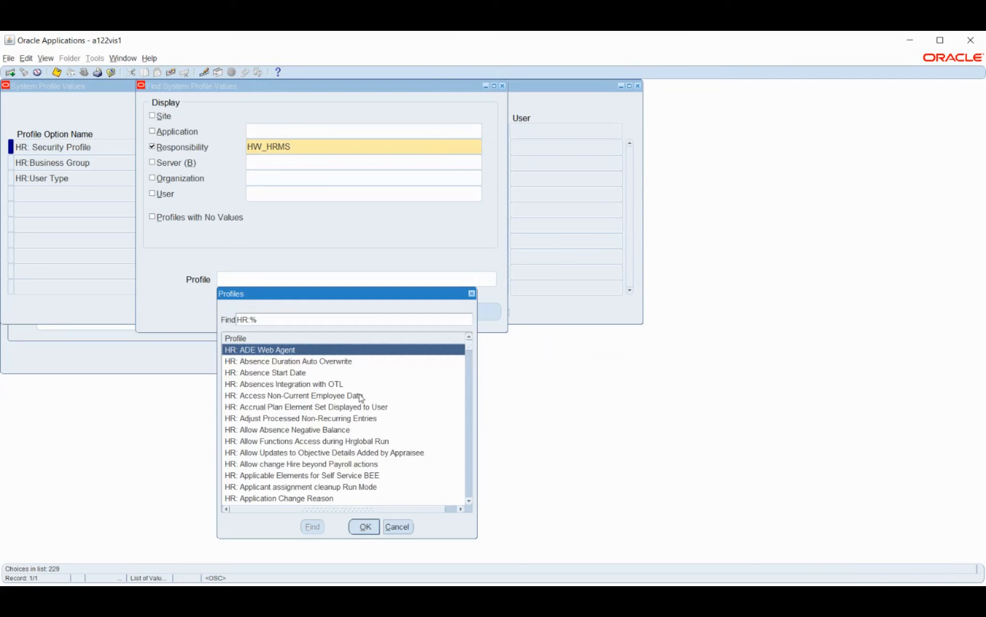
pyautogui.scroll(-8, 359, 399)
pyautogui.scroll(-1, 352, 406)
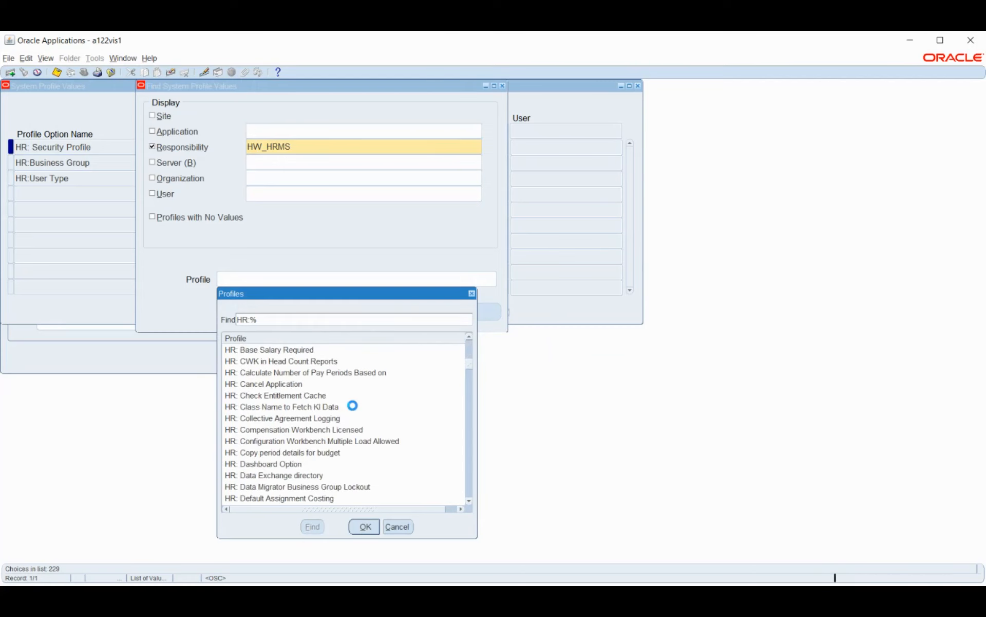
pyautogui.scroll(-4, 354, 410)
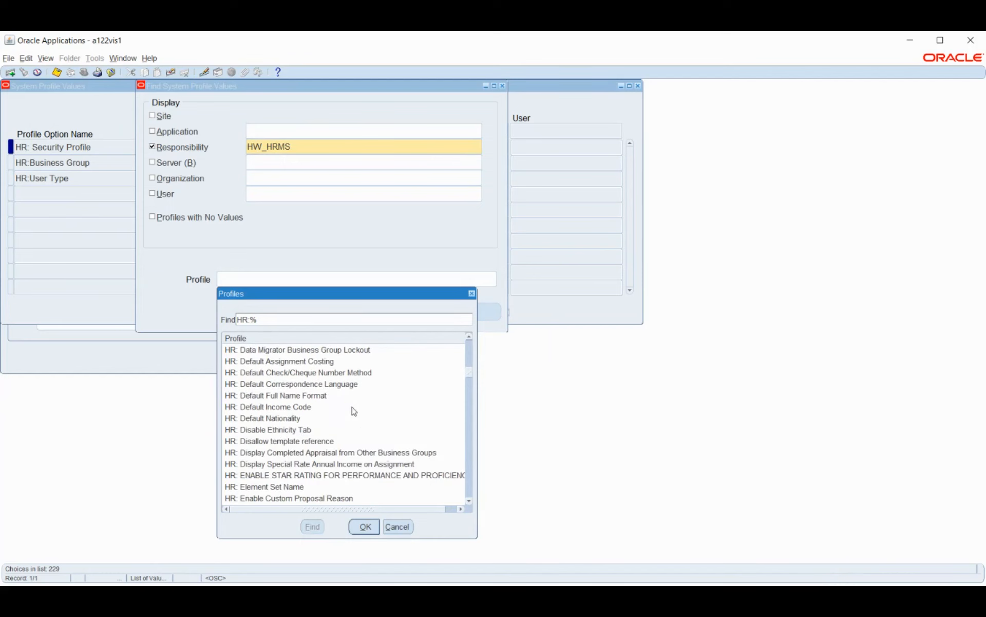
pyautogui.scroll(-7, 354, 411)
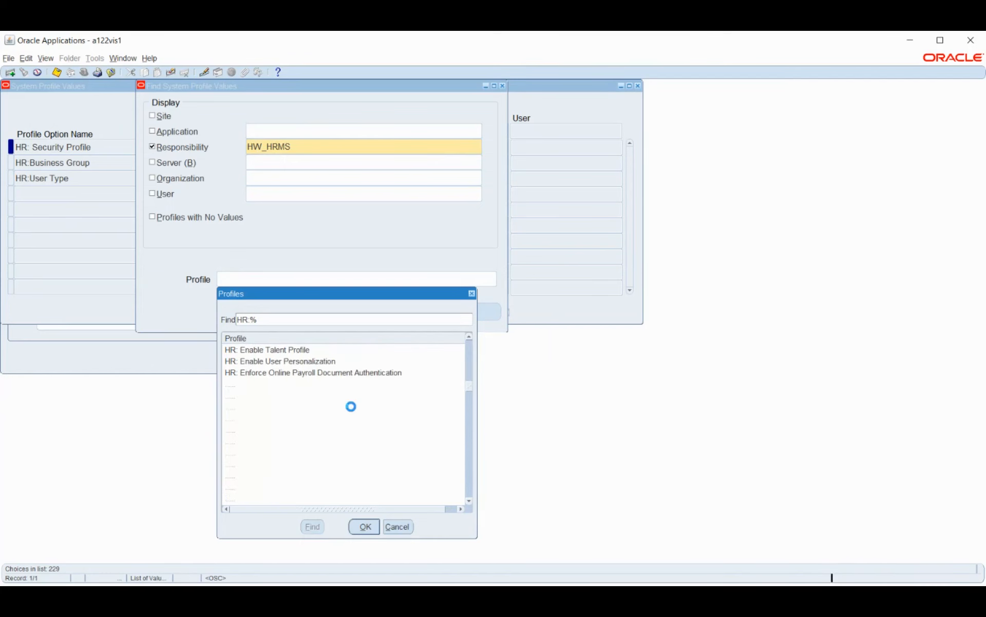
pyautogui.scroll(-4, 354, 410)
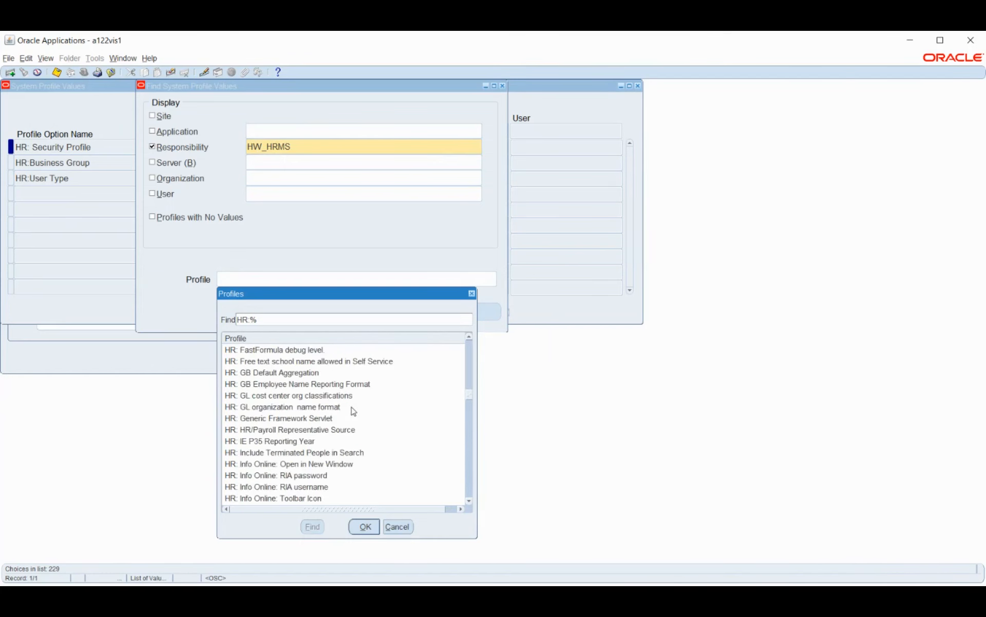
pyautogui.scroll(-1, 353, 411)
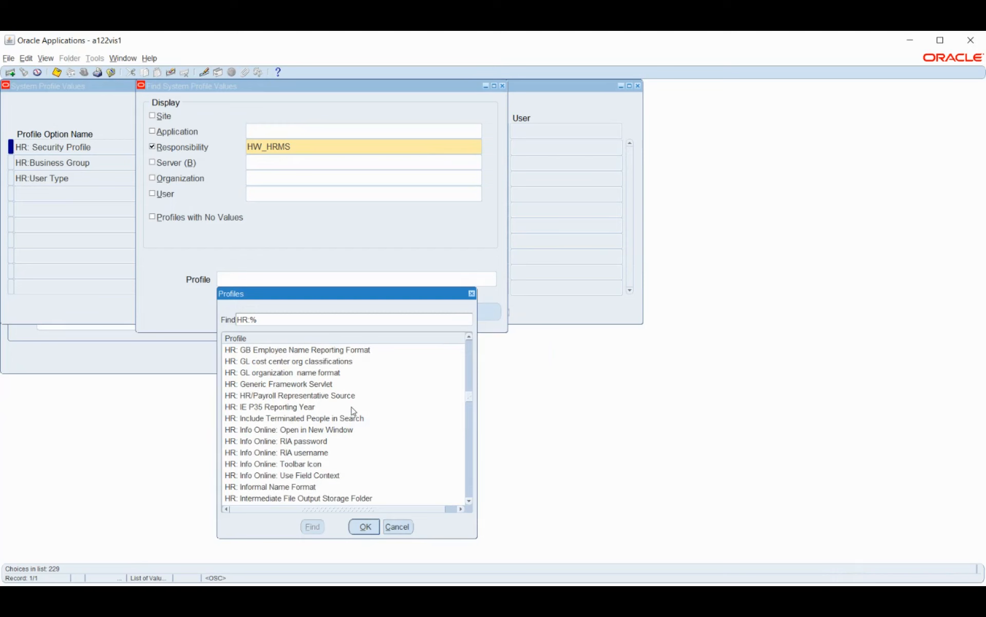
pyautogui.scroll(-1, 353, 411)
pyautogui.scroll(-5, 353, 411)
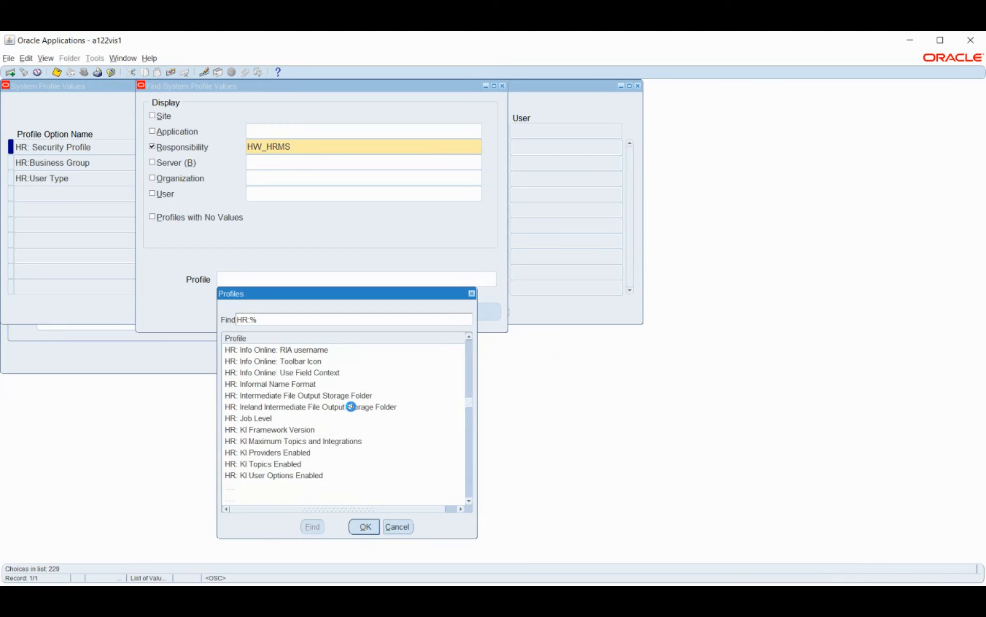
# Step: Narrow the HR profile list to organization options with the filter HR:%ORG
pyautogui.click(293, 319)
pyautogui.write('ORG')
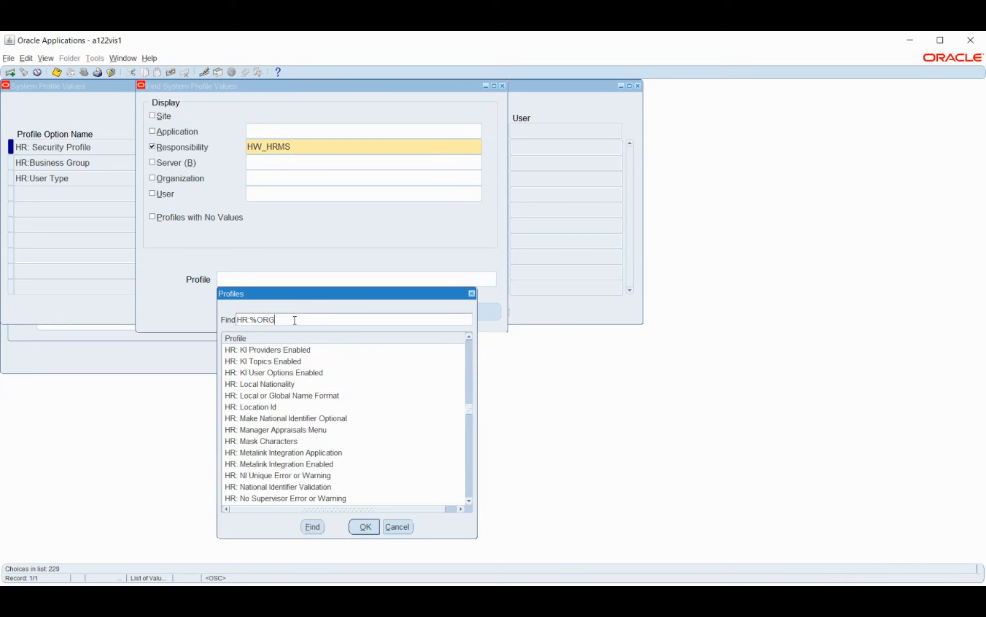
pyautogui.press('Return')
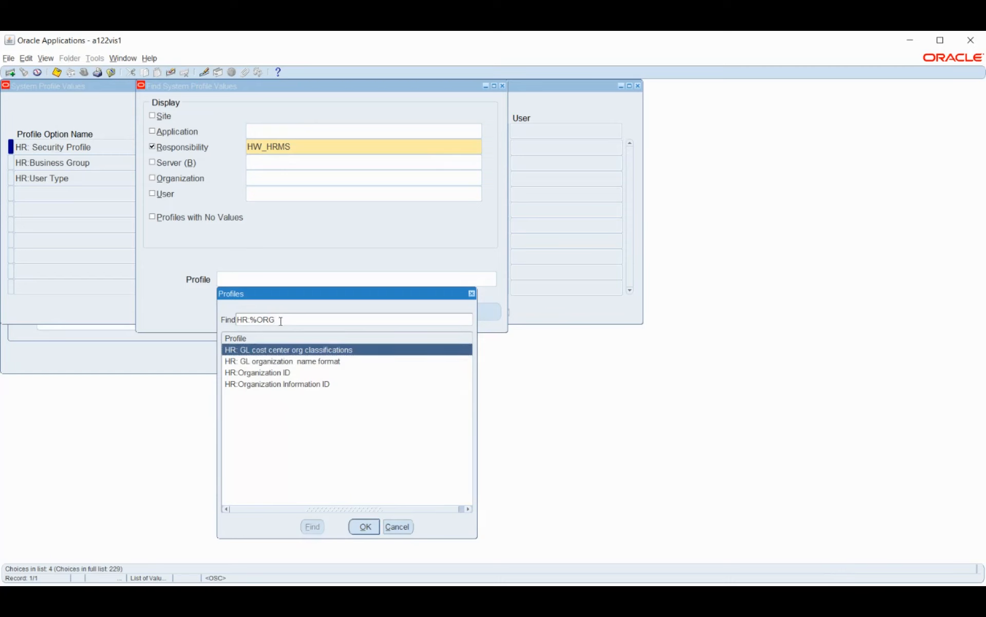
# Step: Try to find a ledger profile in the HR-limited list using filters such as GLLED and %GL%, and cancel the list
pyautogui.press('BackSpace')
pyautogui.press('BackSpace')
pyautogui.press('BackSpace')
pyautogui.press('BackSpace')
pyautogui.press('BackSpace')
pyautogui.press('BackSpace')
pyautogui.press('BackSpace')
pyautogui.write('GLLED')
pyautogui.press('Return')
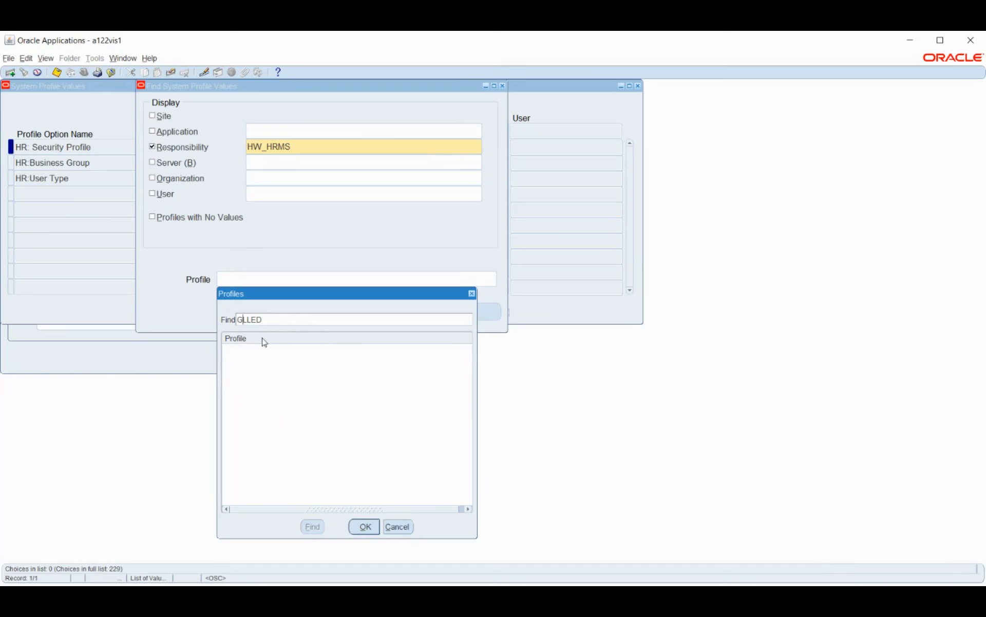
pyautogui.press('Right')
pyautogui.press('Right')
pyautogui.write('%')
pyautogui.press('End')
pyautogui.write('%')
pyautogui.press('Return')
pyautogui.doubleClick(284, 322)
pyautogui.press('BackSpace')
pyautogui.write('GL%LED%')
pyautogui.press('Home')
pyautogui.write('%')
pyautogui.press('BackSpace')
pyautogui.press('BackSpace')
pyautogui.press('BackSpace')
pyautogui.press('BackSpace')
pyautogui.press('Return')
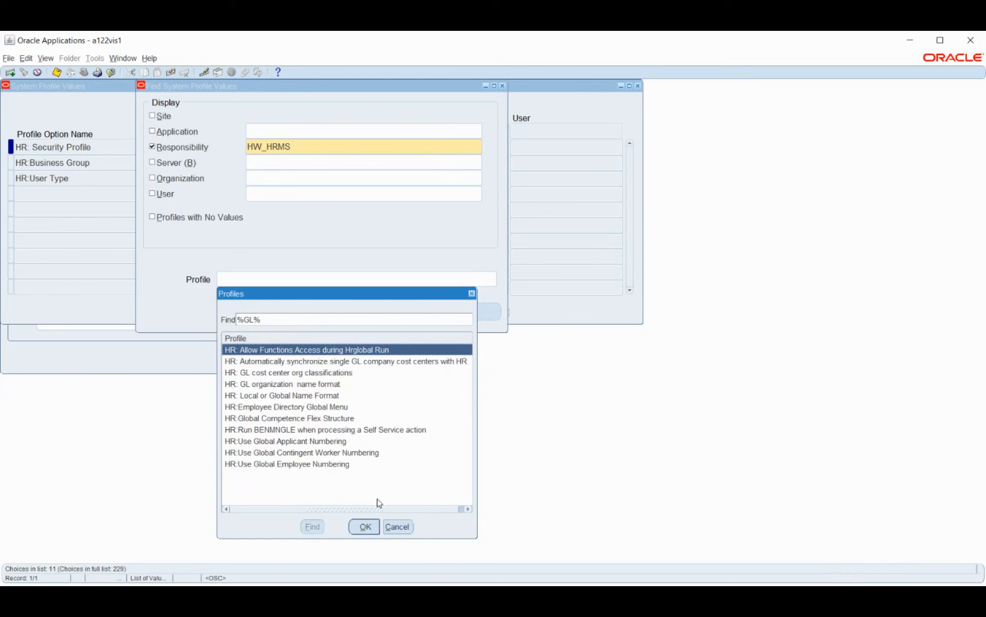
pyautogui.click(402, 529)
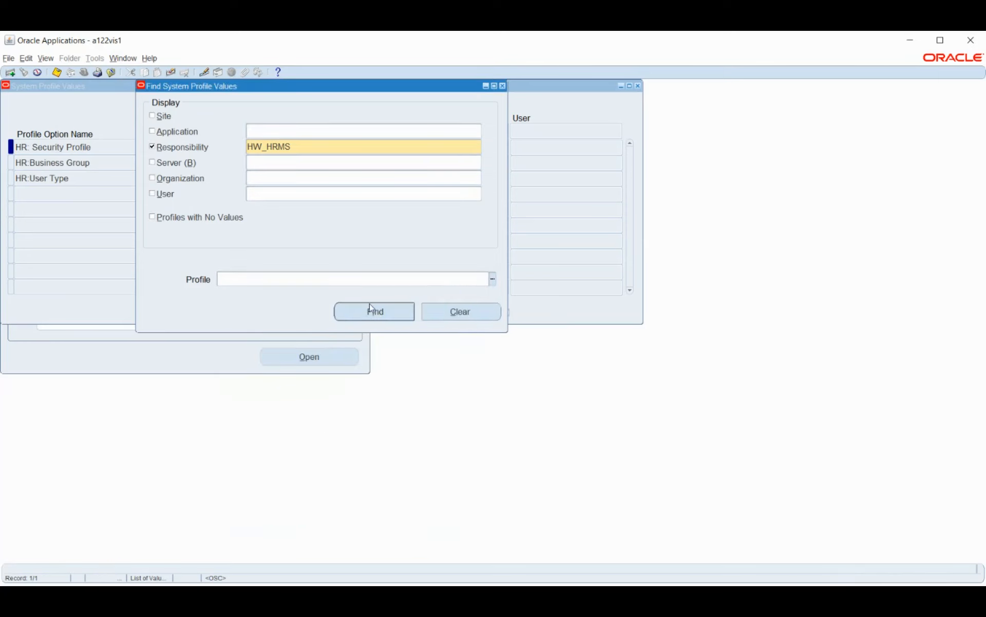
# Step: List the profiles matching GL%, choose GL Ledger Name, and query its value for the HW_HRMS responsibility
pyautogui.click(492, 279)
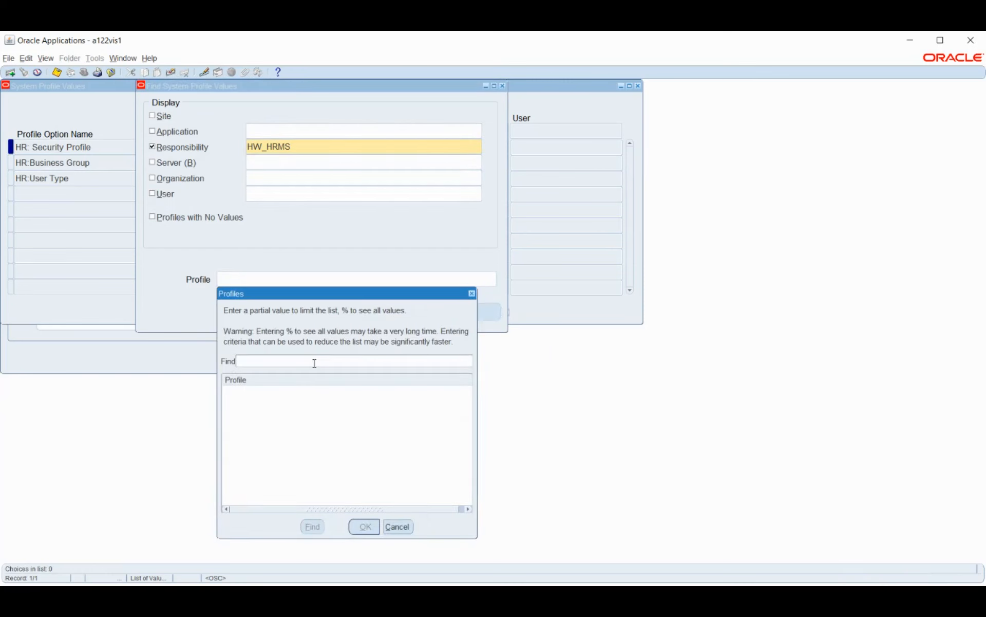
pyautogui.write('GL%LE%')
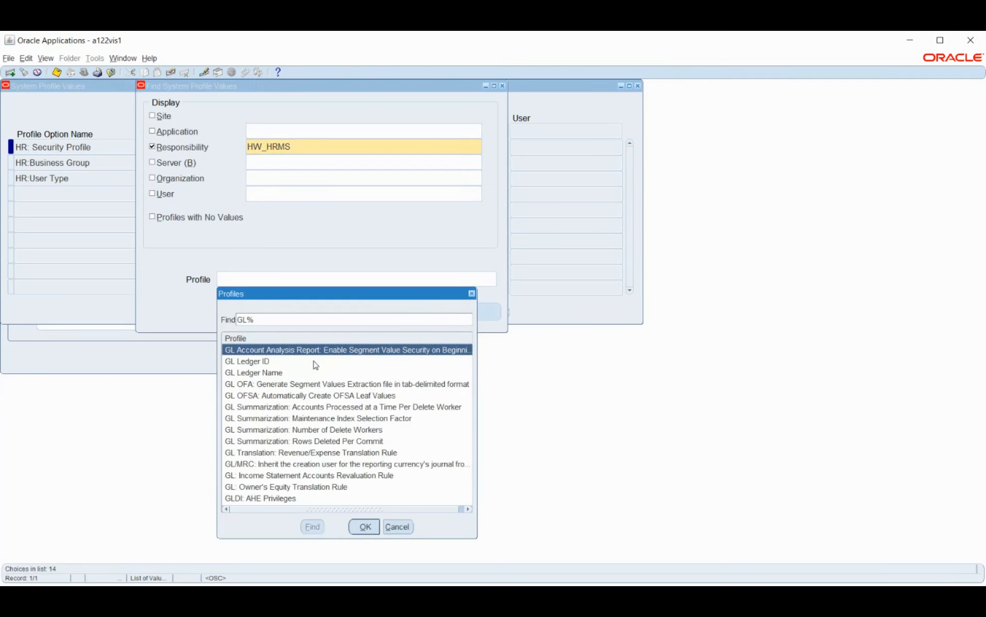
pyautogui.click(304, 373)
pyautogui.click(365, 526)
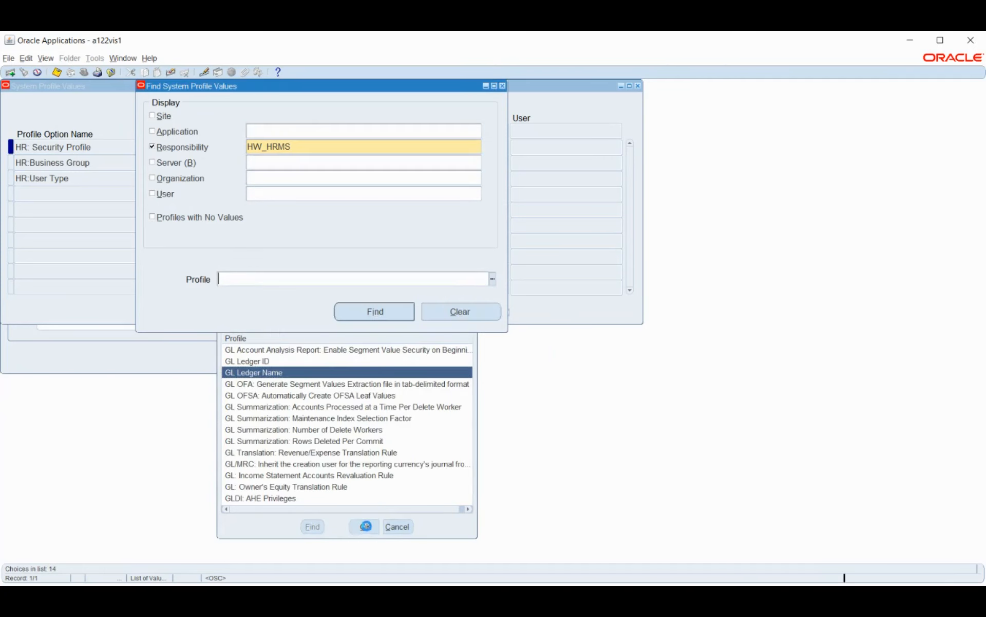
pyautogui.click(361, 310)
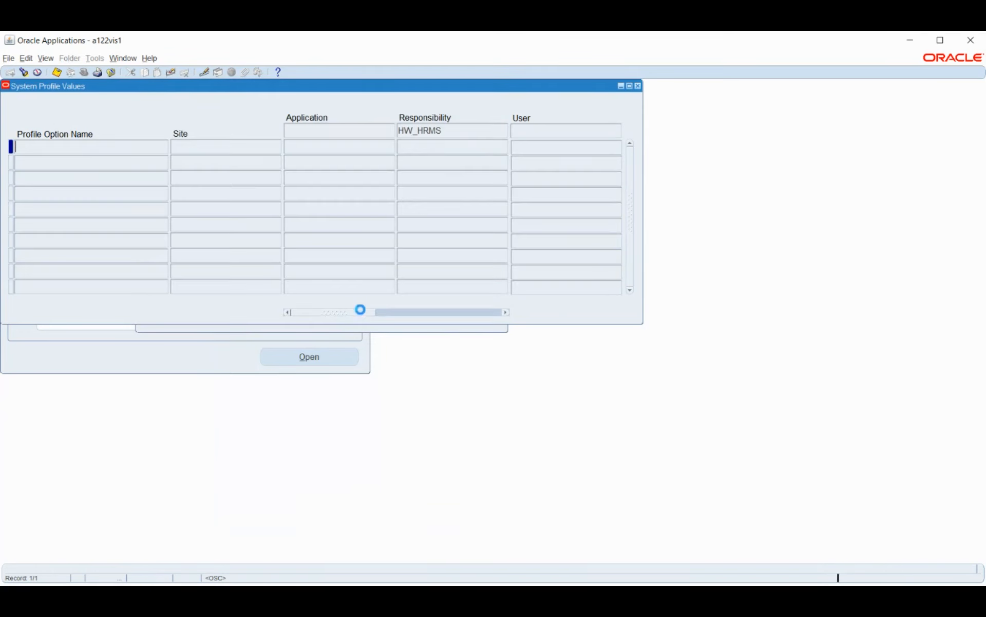
# Step: Repeat the GL Ledger Name query for HW_HRMS with site level and profiles with no values included
pyautogui.click(403, 331)
pyautogui.click(161, 115)
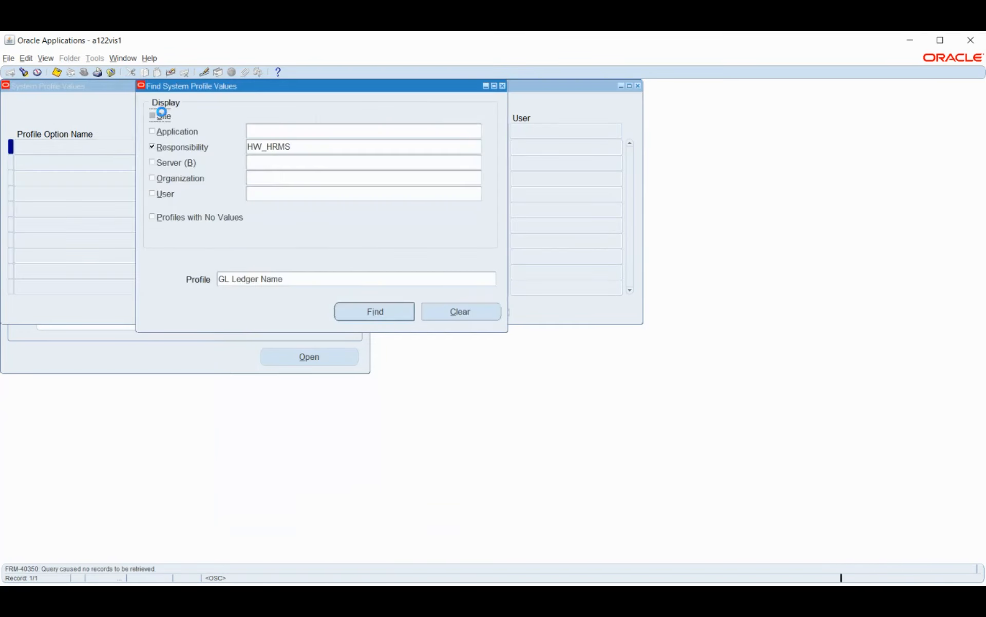
pyautogui.click(181, 217)
pyautogui.click(371, 315)
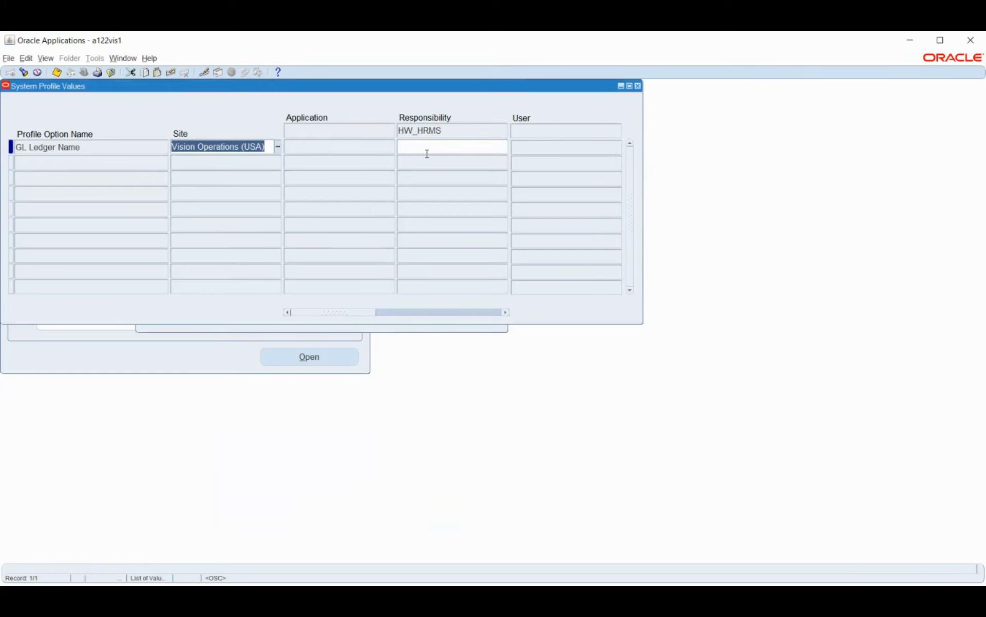
# Step: Set GL Ledger Name to HW_PL for the HW_HRMS responsibility and save the profile value
pyautogui.click(427, 147)
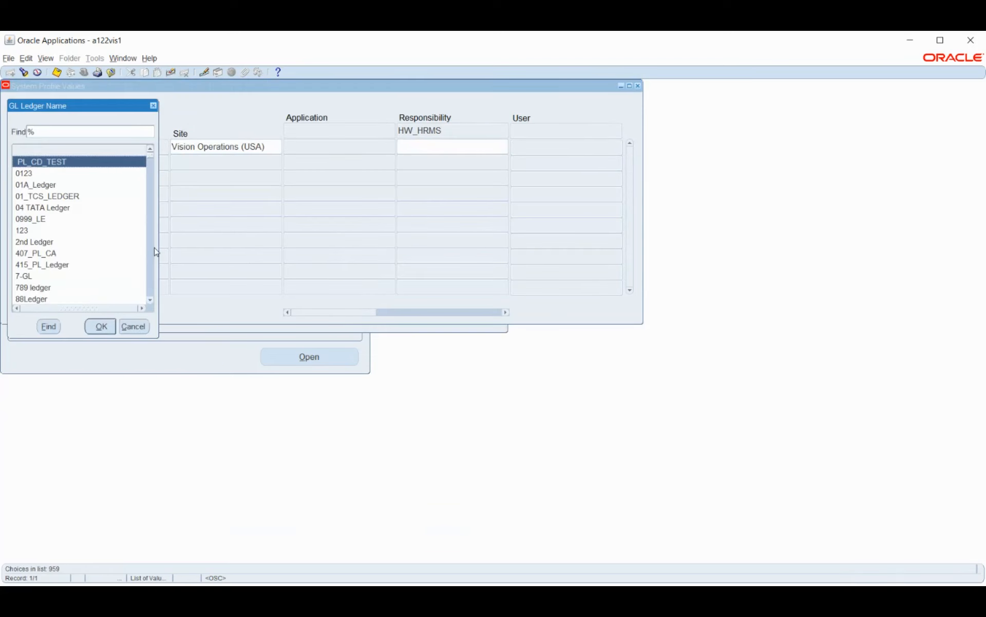
pyautogui.write('h')
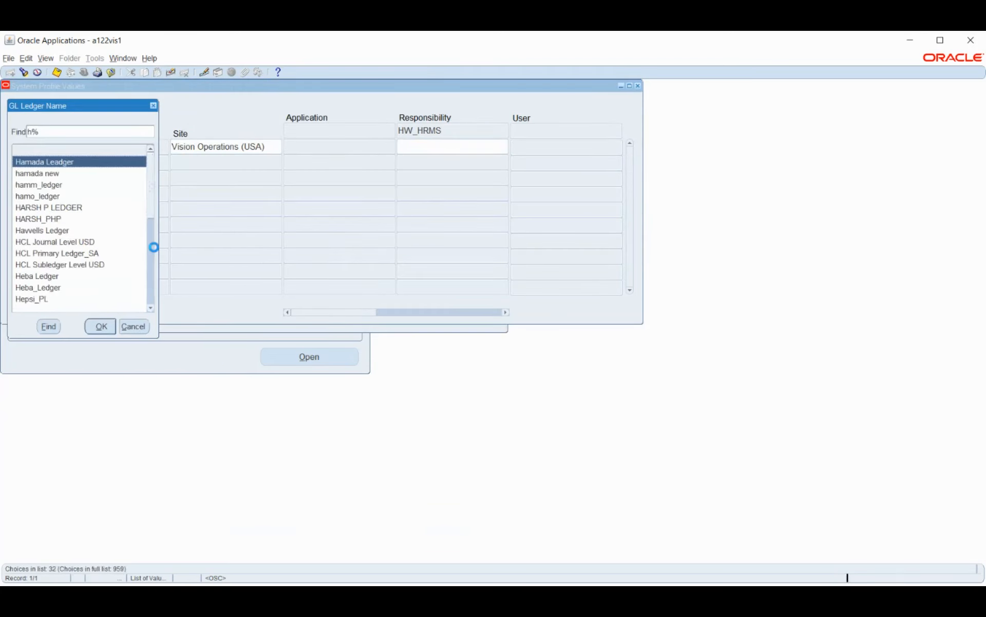
pyautogui.press('Return')
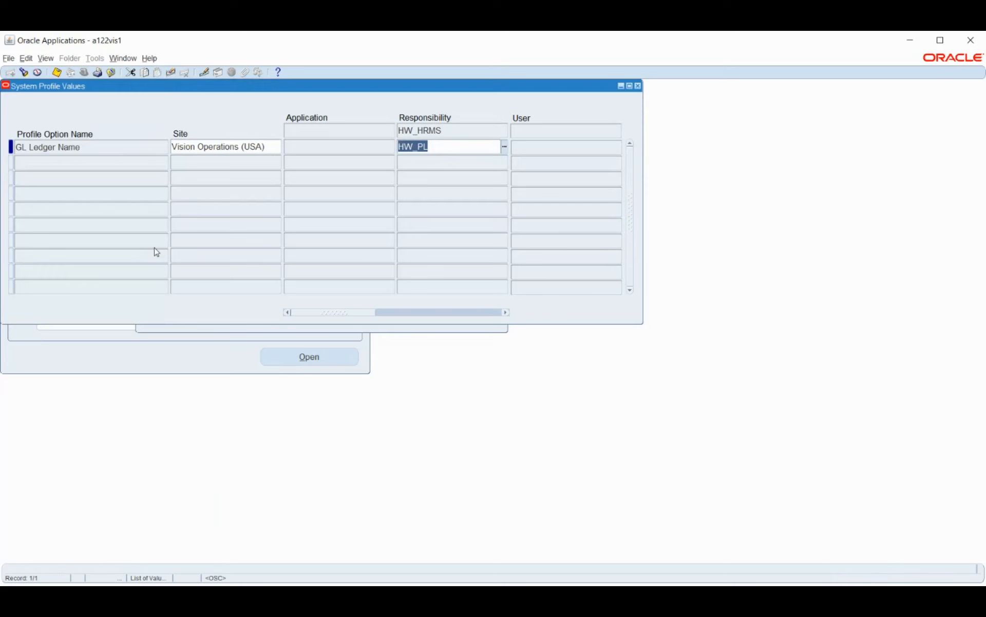
pyautogui.hotkey('ctrl', 's')
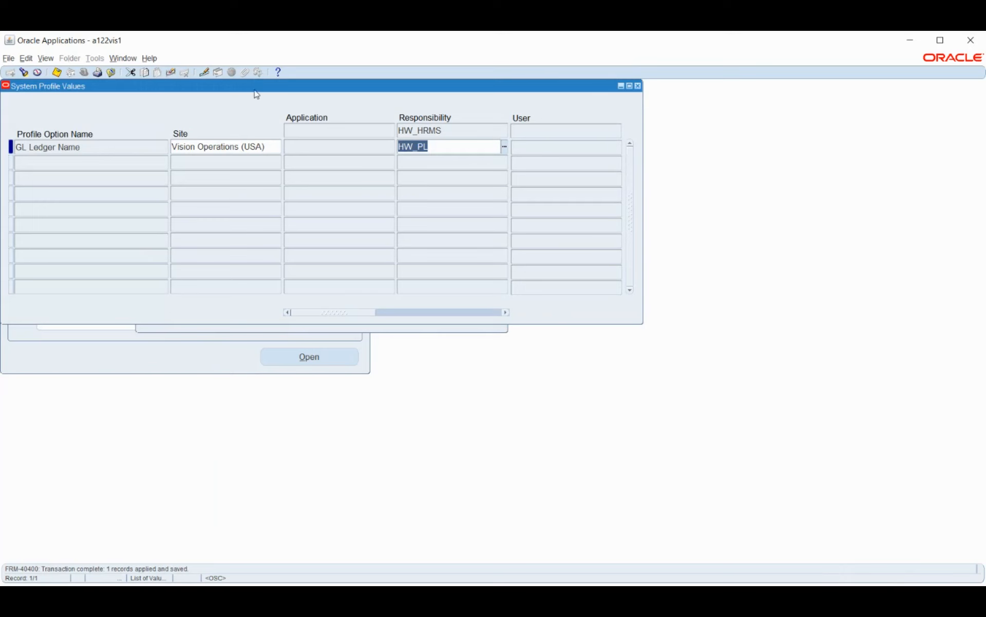
pyautogui.moveTo(255, 89); pyautogui.dragTo(389, 115)
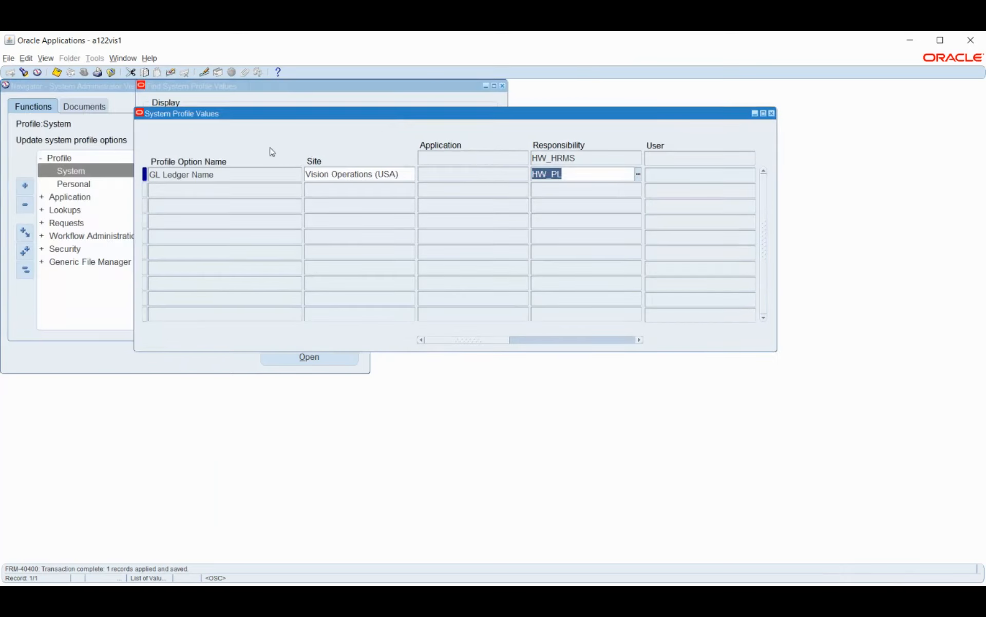
pyautogui.moveTo(251, 117); pyautogui.dragTo(202, 162)
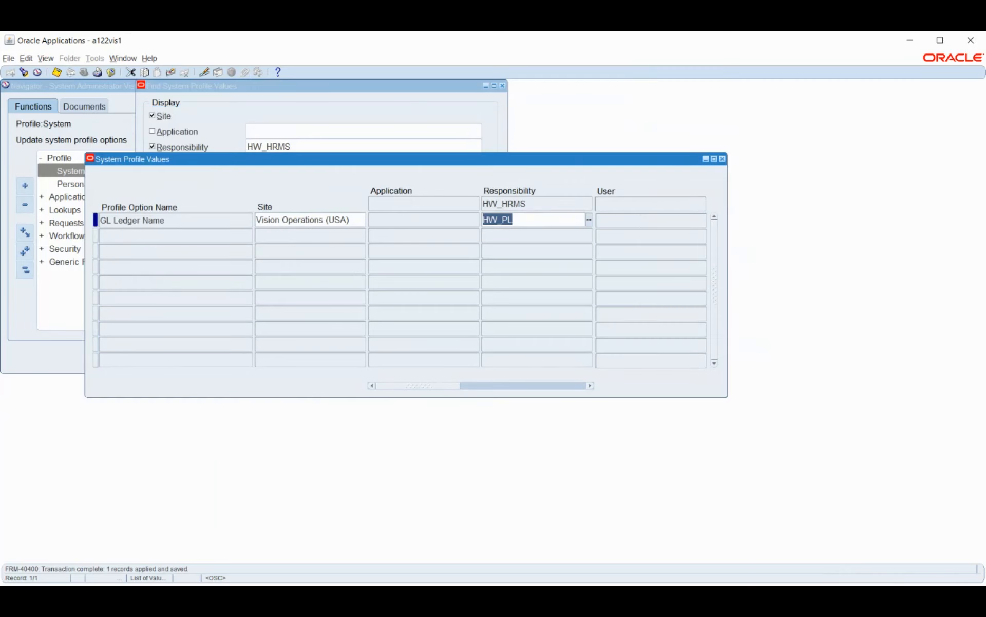
pyautogui.hotkey('alt', 'Tab')
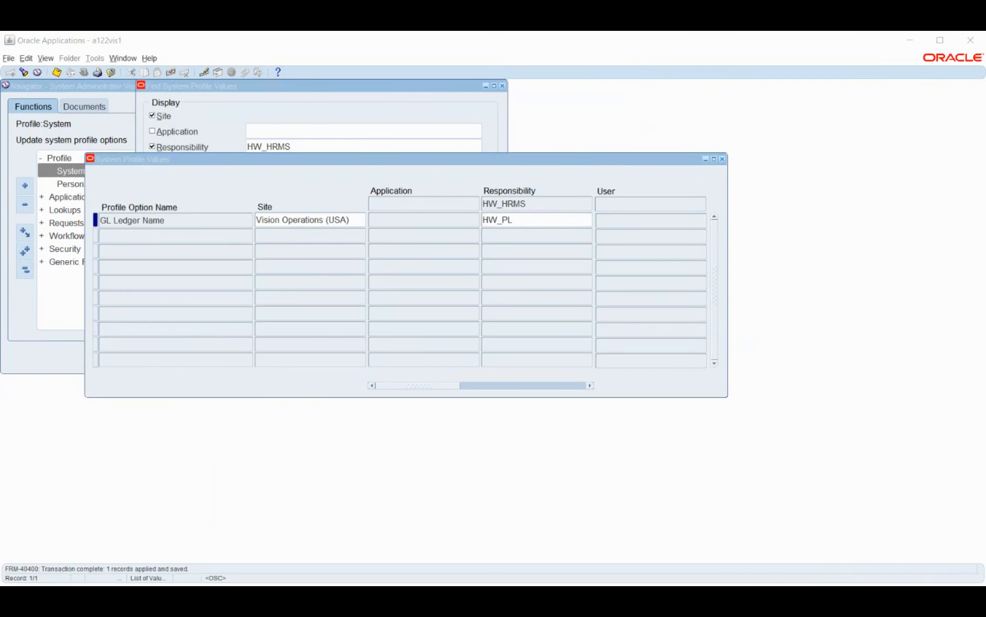